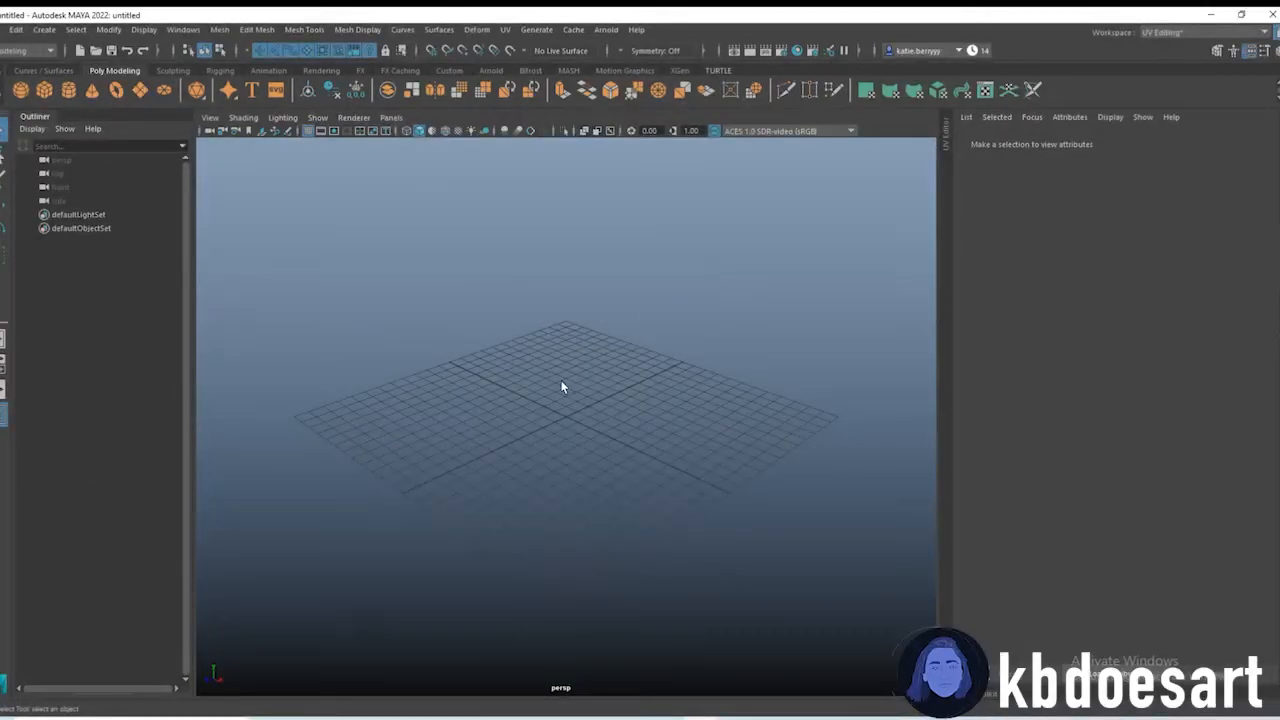
Step: Import the hourglass photo as an image plane in the front view
{"action": "key", "text": "space"}
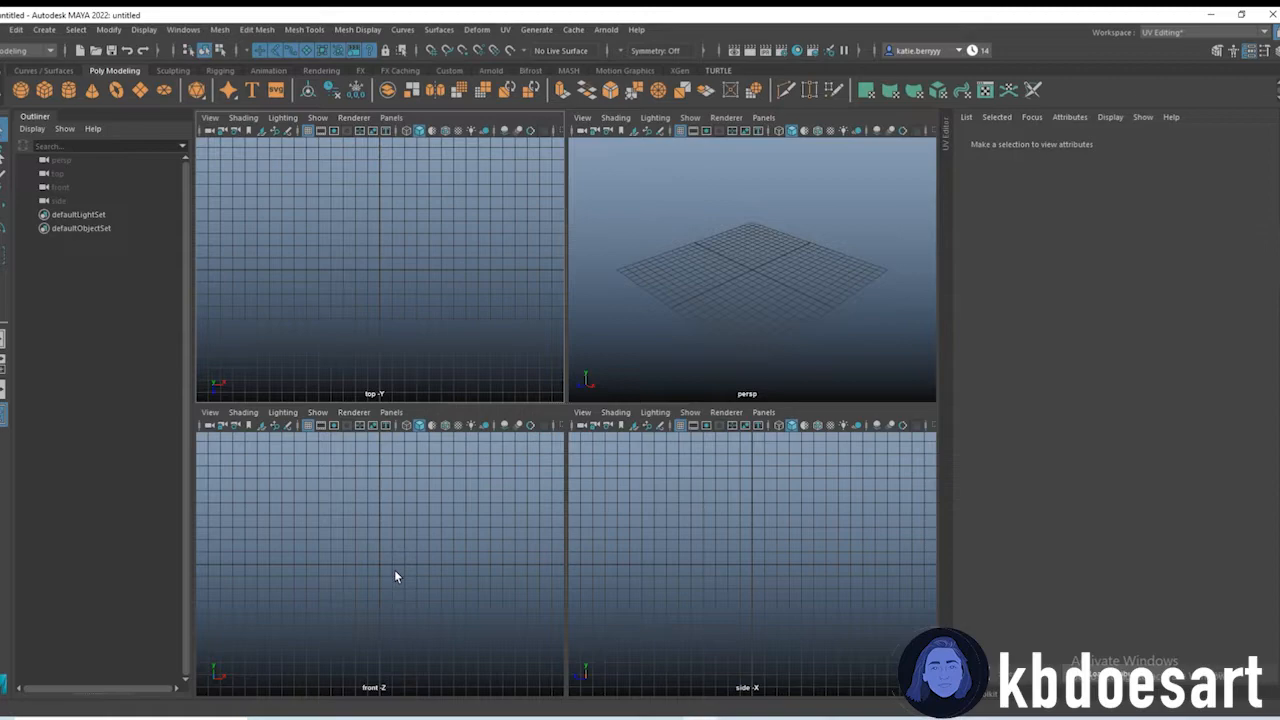
{"action": "key", "text": "space"}
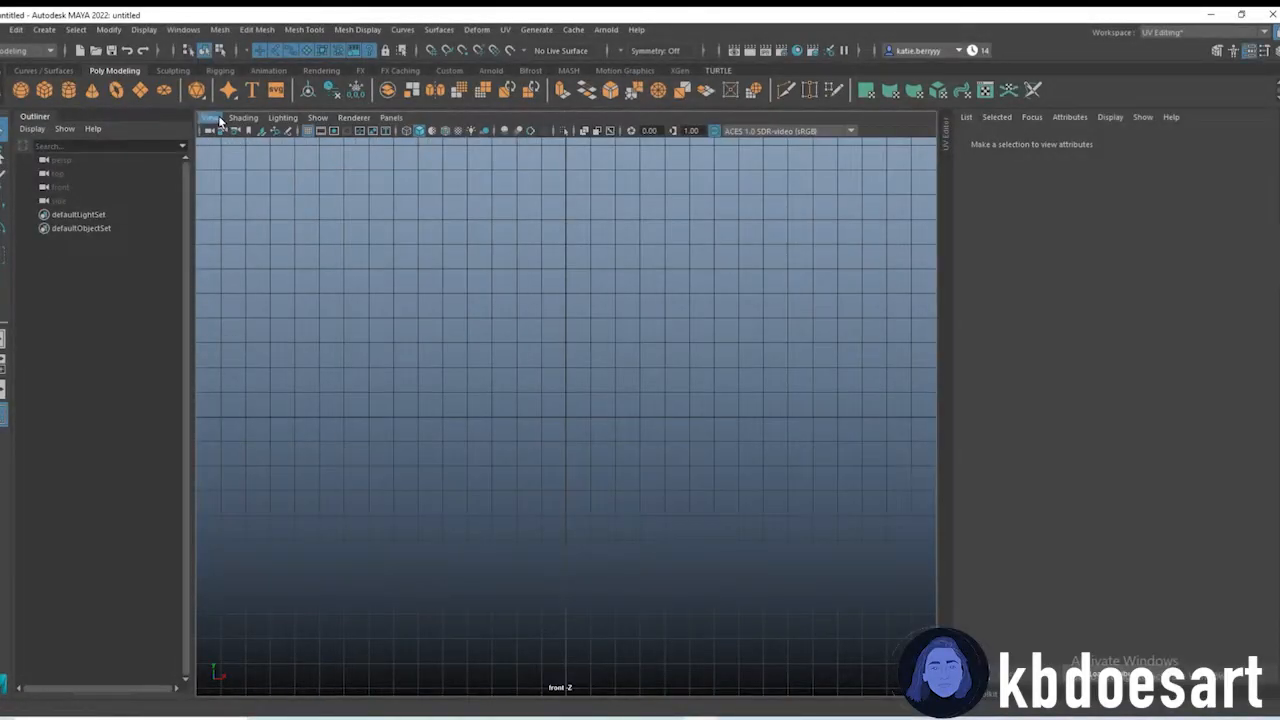
{"action": "left_click", "coordinate": [220, 120]}
{"action": "mouse_move", "coordinate": [361, 420]}
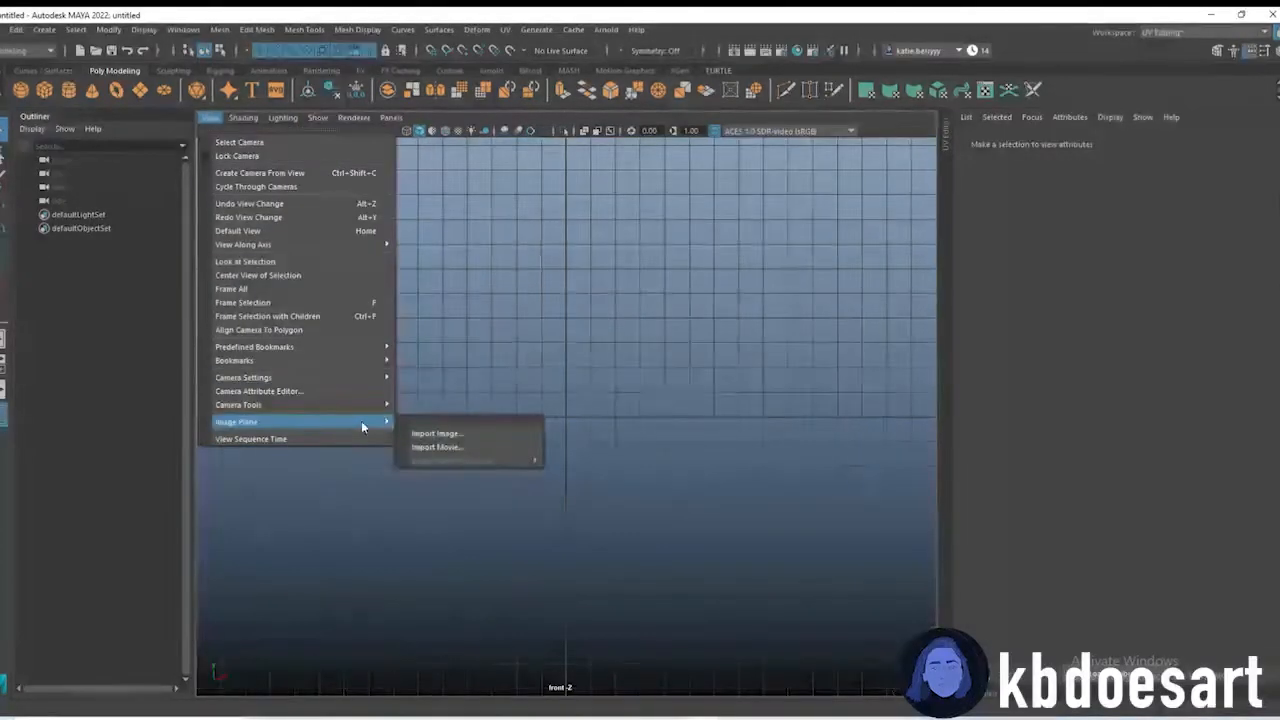
{"action": "left_click", "coordinate": [435, 433]}
{"action": "left_click", "coordinate": [308, 266]}
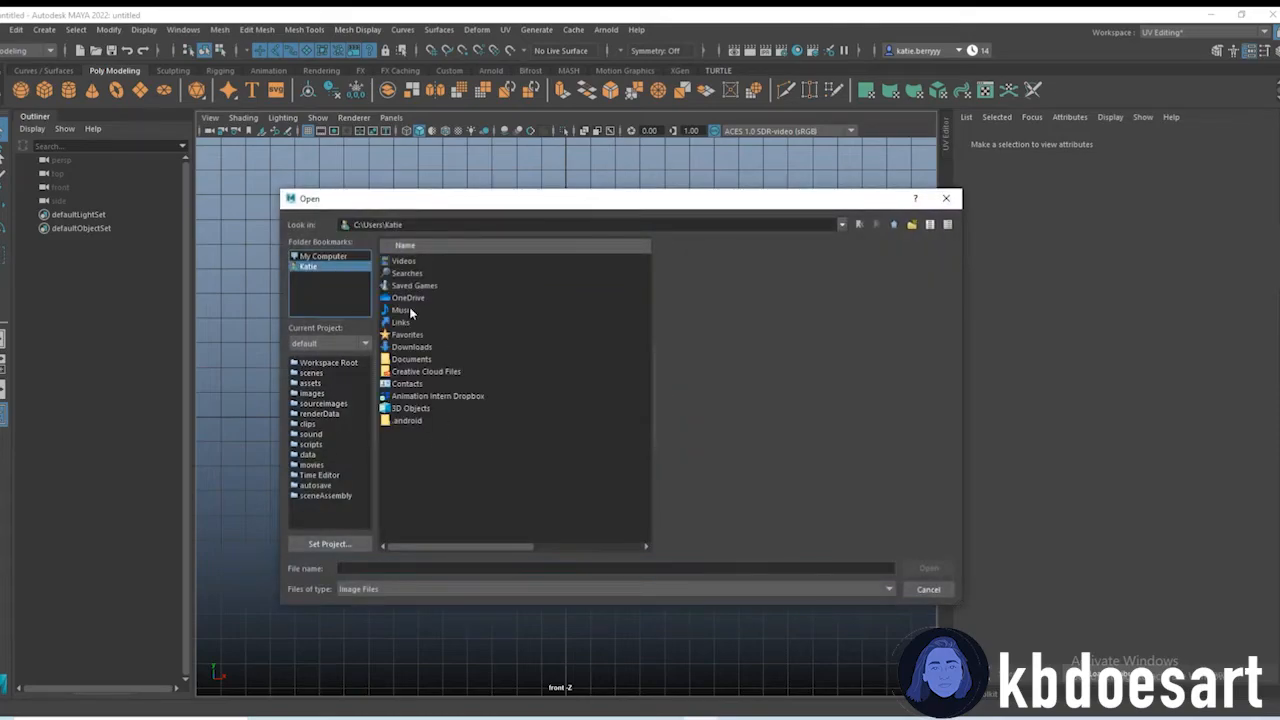
{"action": "double_click", "coordinate": [415, 355]}
{"action": "left_click", "coordinate": [450, 287]}
{"action": "double_click", "coordinate": [450, 287]}
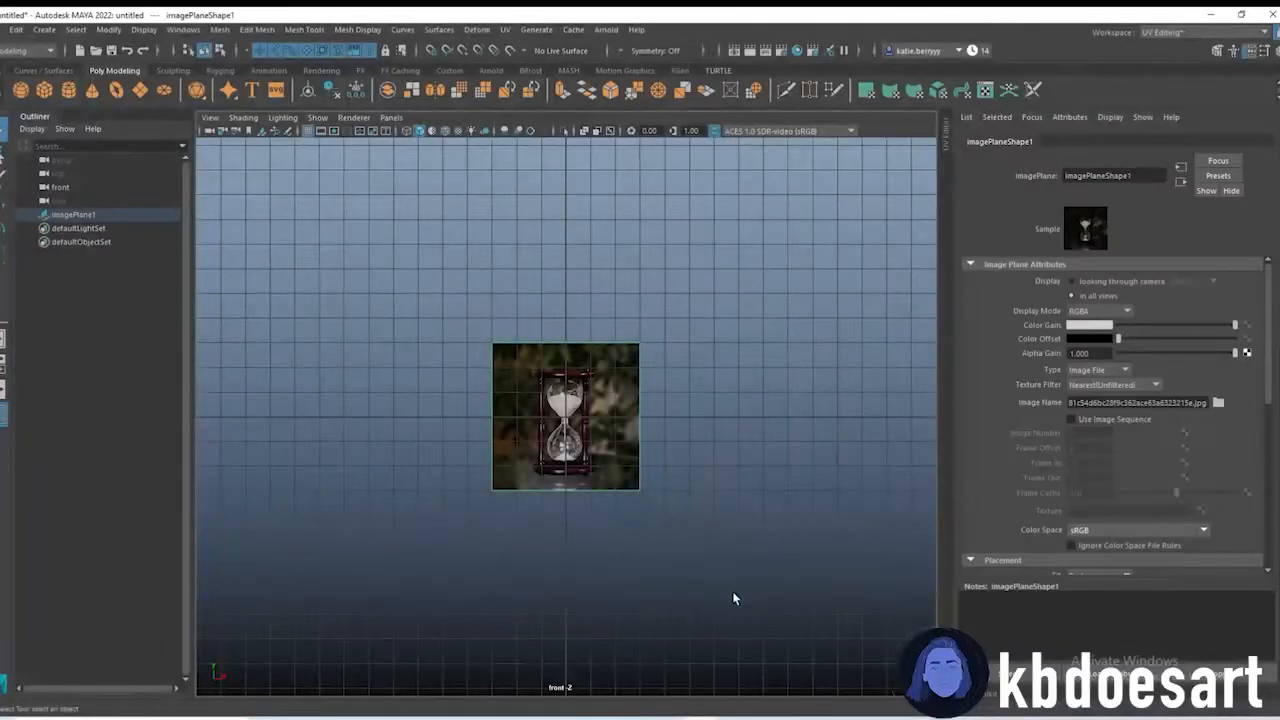
Step: Enlarge the hourglass image plane and move it up so the hourglass base rests on the horizontal grid axis
{"action": "left_click_drag", "start_coordinate": [568, 419], "coordinate": [718, 388]}
{"action": "key", "text": "w"}
{"action": "left_click_drag", "start_coordinate": [573, 369], "coordinate": [577, 226]}
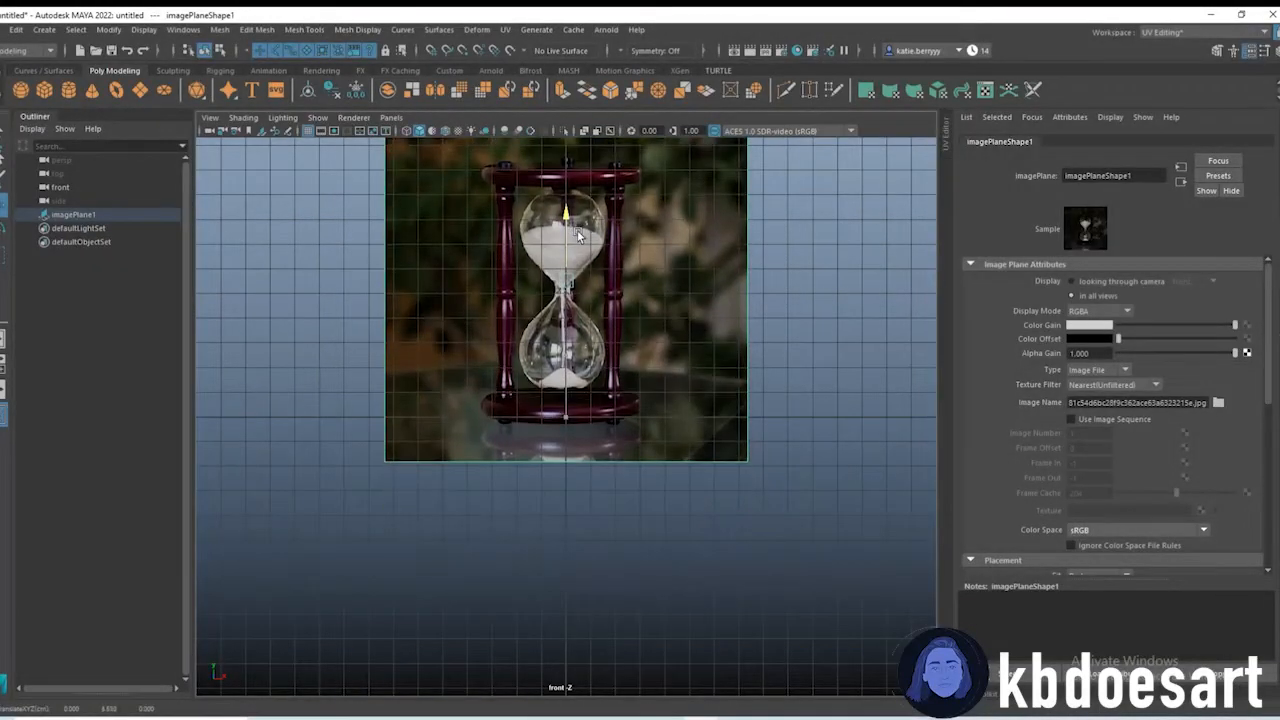
{"action": "key", "text": "f"}
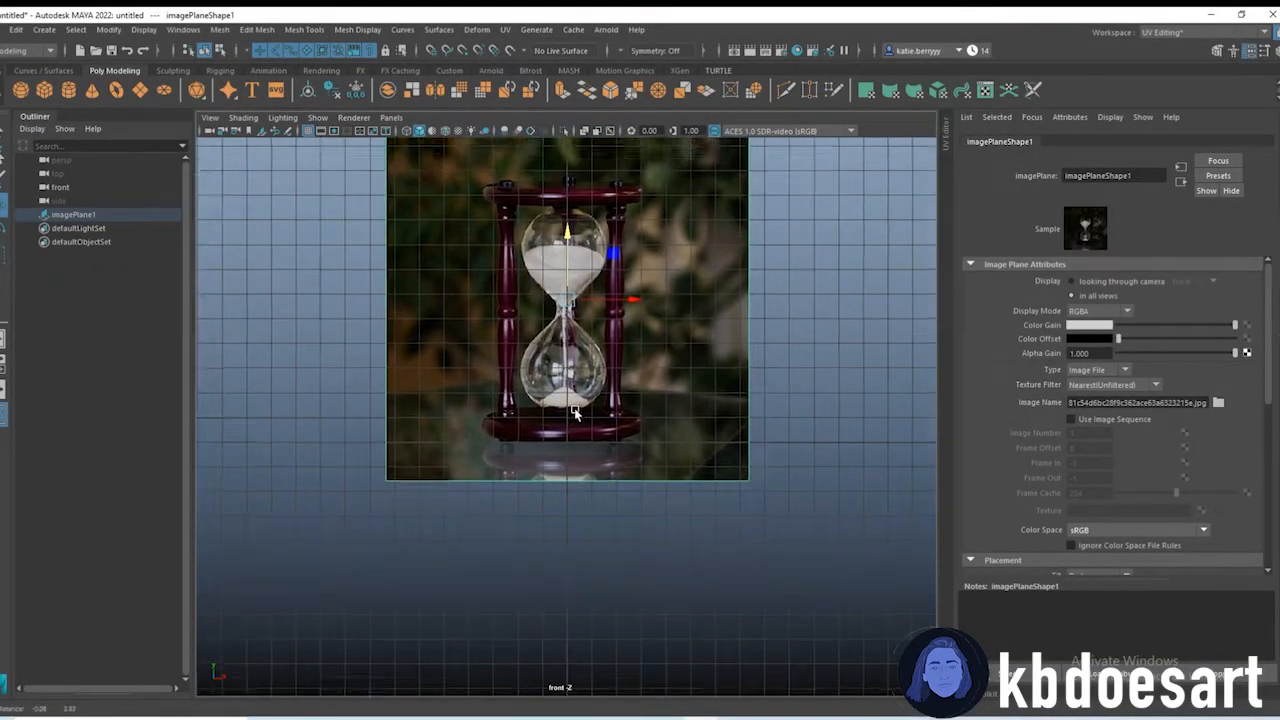
Step: Display the image plane only when looking through the front camera, brighten it by raising its Color Offset, and deselect it
{"action": "left_click", "coordinate": [1095, 281]}
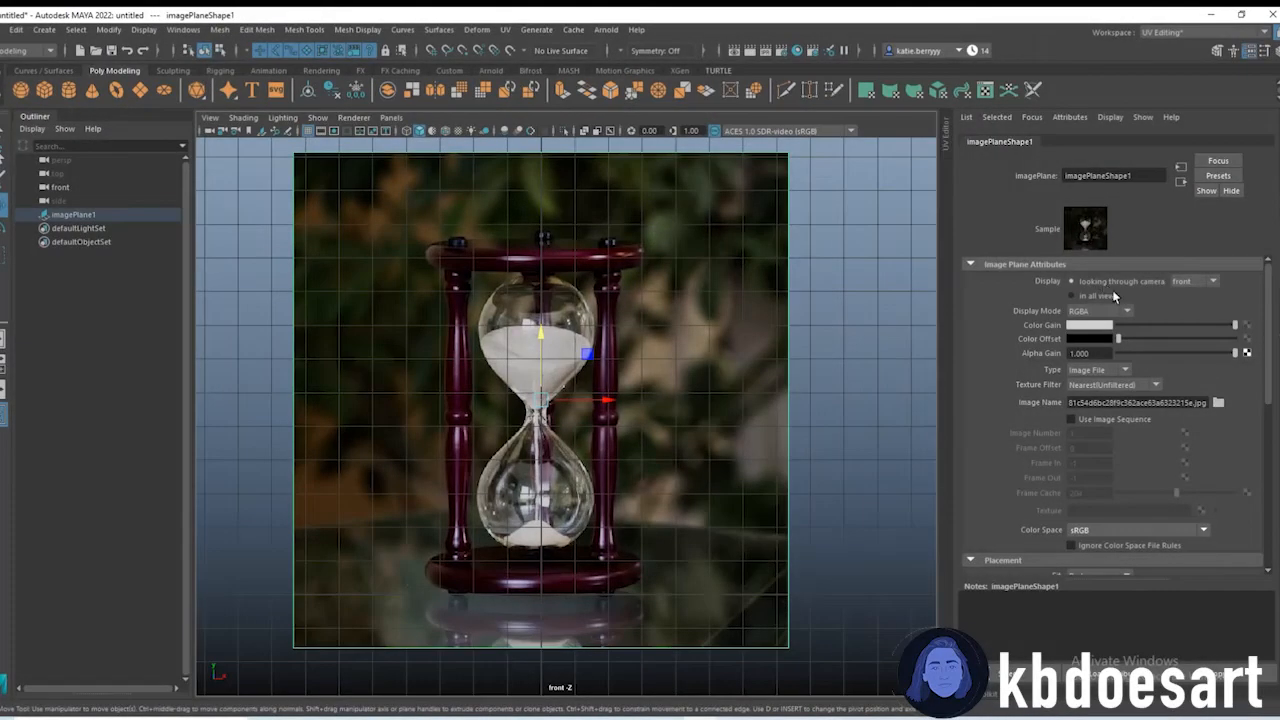
{"action": "left_click", "coordinate": [1145, 338]}
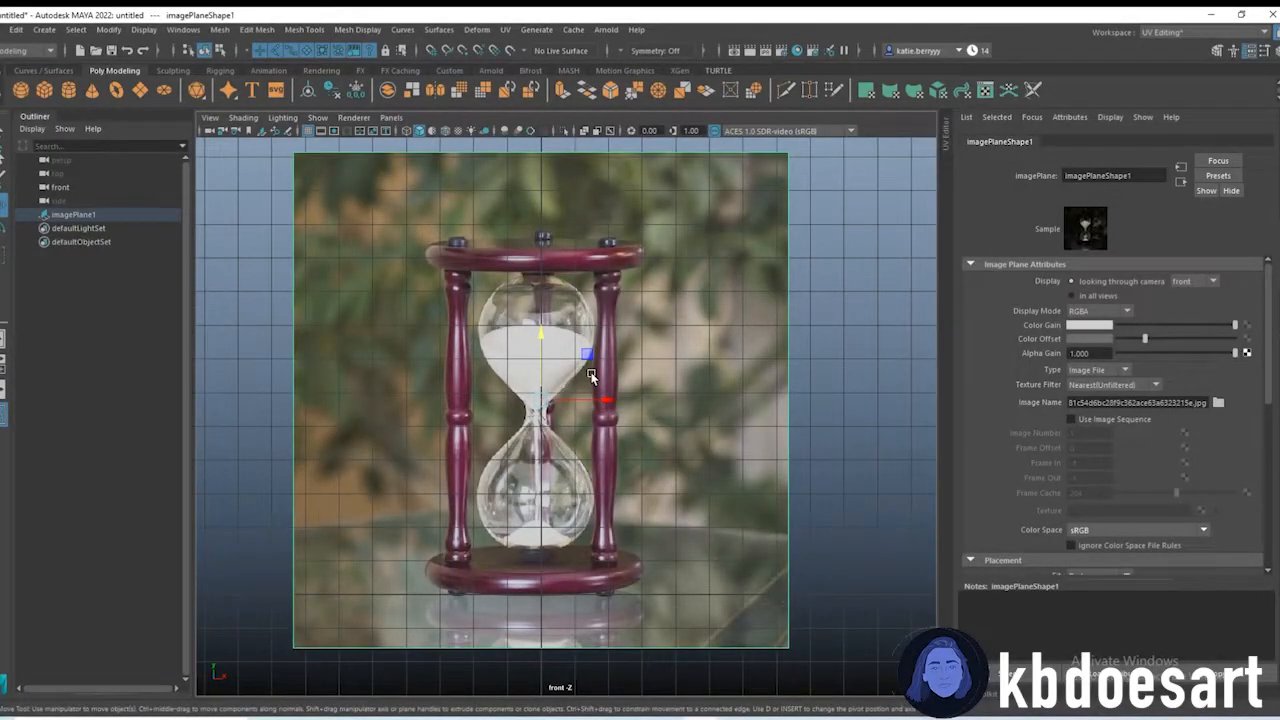
{"action": "left_click", "coordinate": [218, 281]}
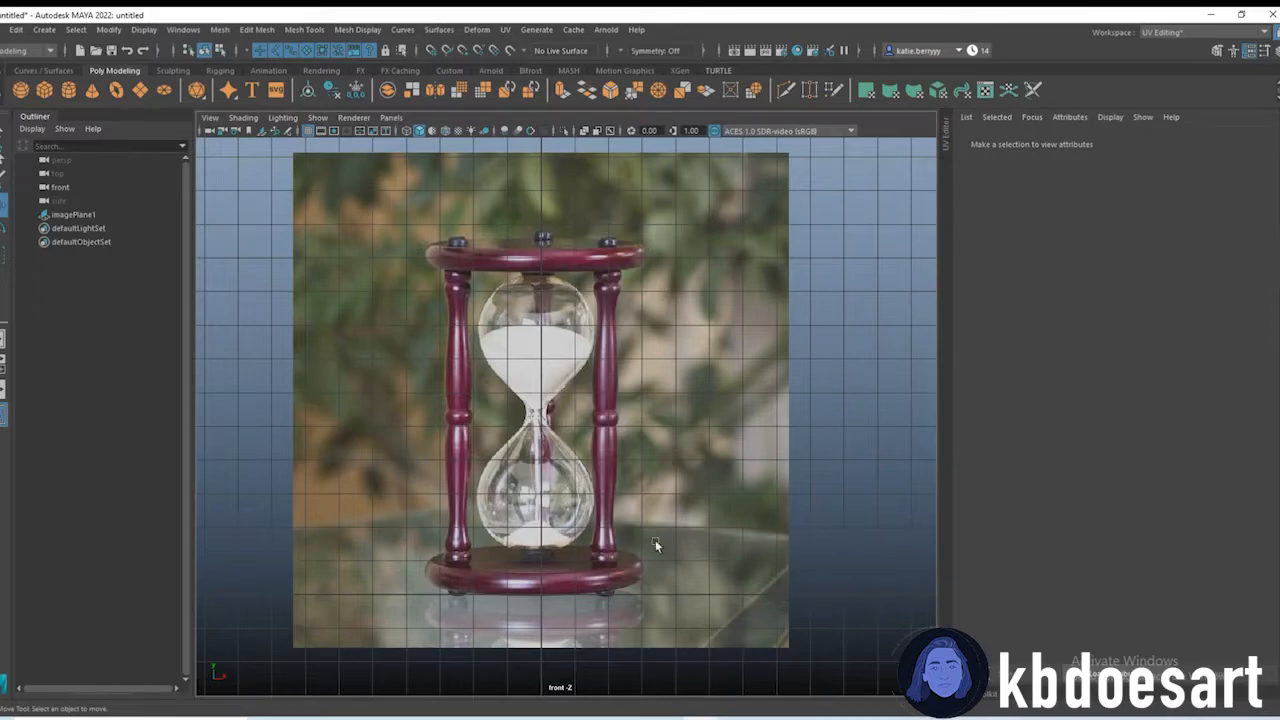
Step: Create a polygon cylinder, raise it near the hourglass base, and scale it into a wide, flat disc
{"action": "left_click", "coordinate": [68, 92]}
{"action": "scroll", "coordinate": [497, 566], "scroll_direction": "up", "scroll_amount": 5}
{"action": "middle_click_drag", "start_coordinate": [523, 577], "coordinate": [632, 268], "text": "alt"}
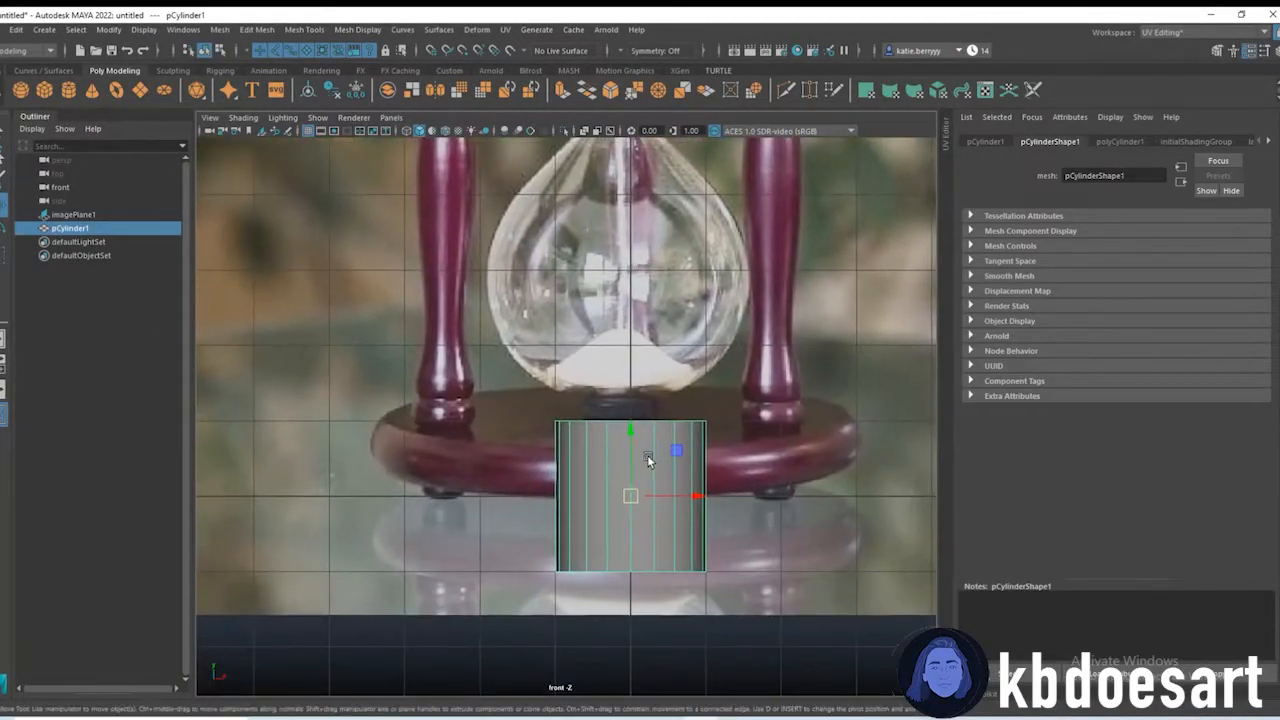
{"action": "key", "text": "t"}
{"action": "key", "text": "w"}
{"action": "left_click_drag", "start_coordinate": [630, 436], "coordinate": [850, 398]}
{"action": "key", "text": "r"}
{"action": "left_click_drag", "start_coordinate": [629, 363], "coordinate": [632, 396]}
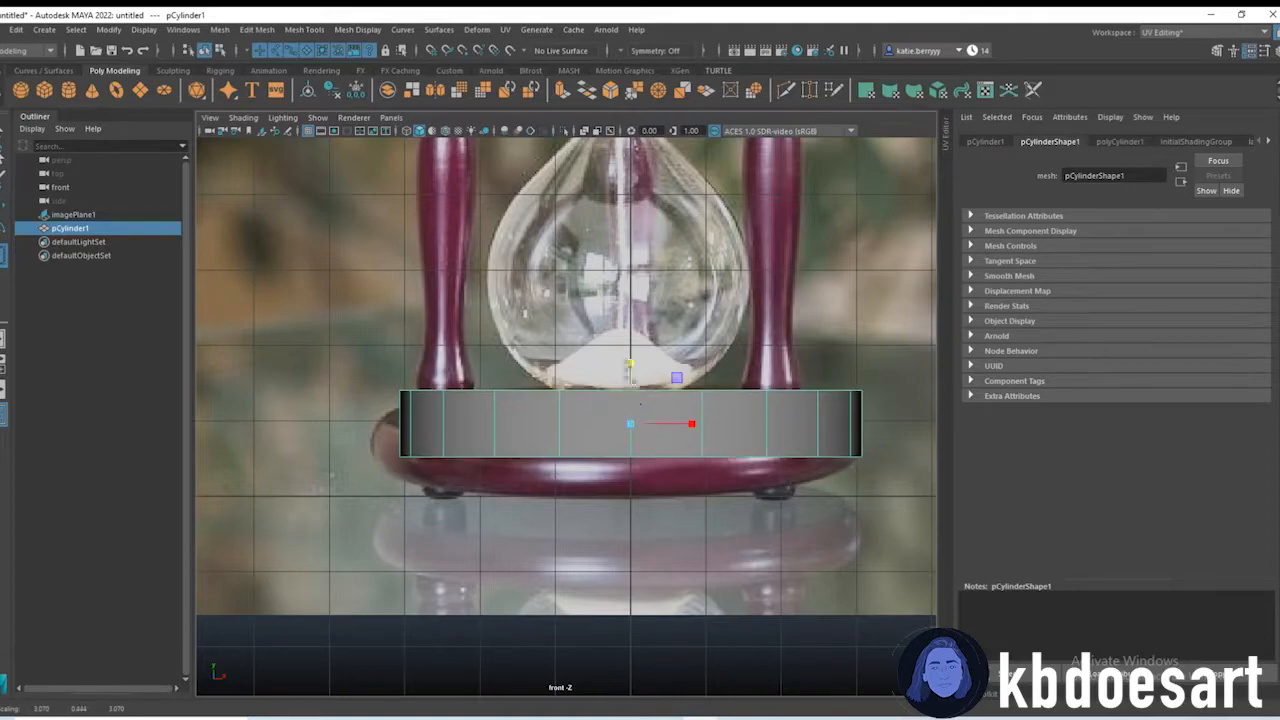
Step: Shift the image plane sideways so the hourglass is centred on the vertical grid axis
{"action": "left_click", "coordinate": [691, 270]}
{"action": "scroll", "coordinate": [712, 304], "scroll_direction": "down", "scroll_amount": 2}
{"action": "middle_click_drag", "start_coordinate": [715, 312], "coordinate": [675, 403], "text": "alt"}
{"action": "scroll", "coordinate": [671, 400], "scroll_direction": "down", "scroll_amount": 2}
{"action": "key", "text": "w"}
{"action": "left_click_drag", "start_coordinate": [617, 257], "coordinate": [624, 254]}
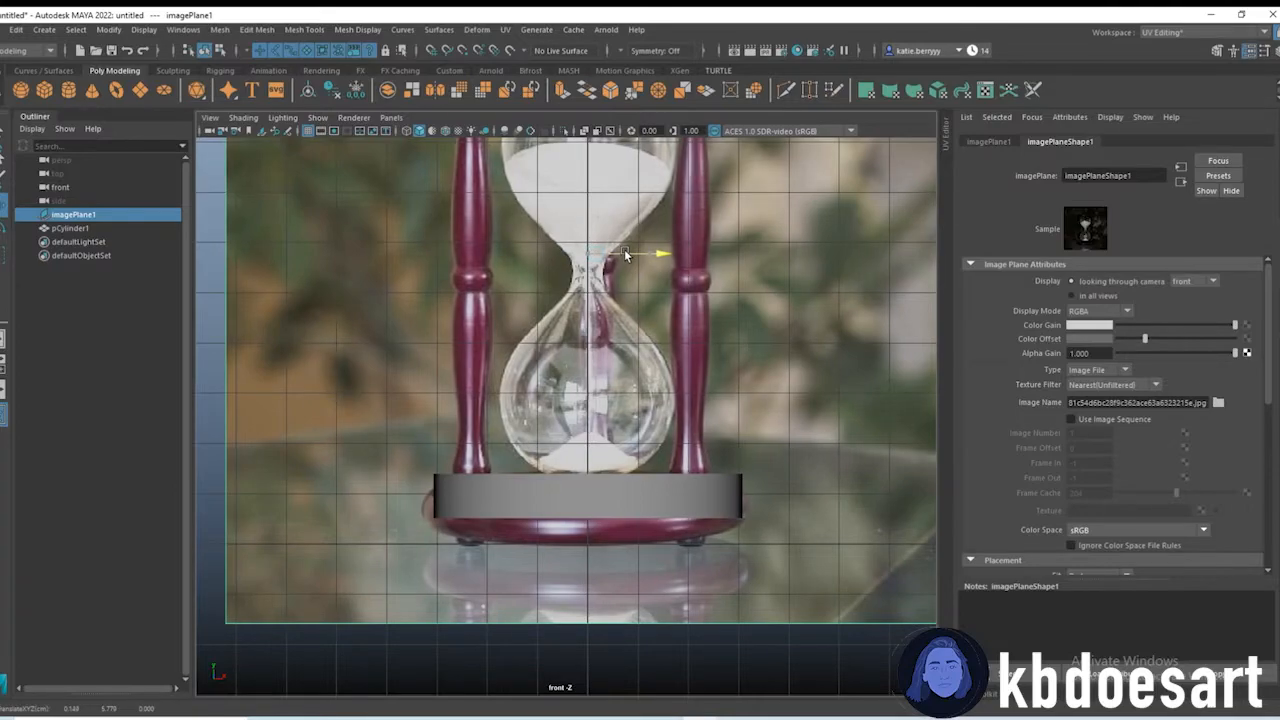
{"action": "scroll", "coordinate": [610, 531], "scroll_direction": "up", "scroll_amount": 2}
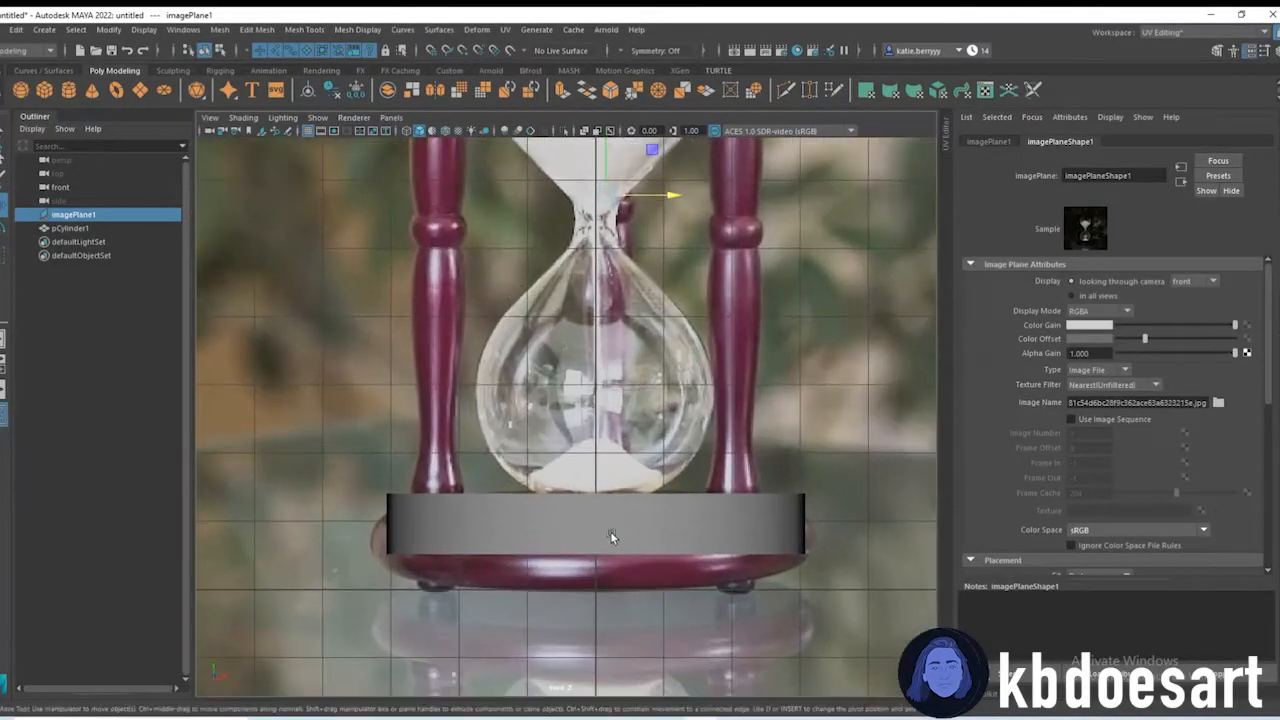
Step: Lower the disc onto the hourglass's bottom plate and adjust its width and thickness to match the photo
{"action": "left_click", "coordinate": [613, 536]}
{"action": "scroll", "coordinate": [615, 539], "scroll_direction": "up", "scroll_amount": 1}
{"action": "middle_click_drag", "start_coordinate": [617, 541], "coordinate": [574, 343], "text": "alt"}
{"action": "left_click_drag", "start_coordinate": [570, 365], "coordinate": [577, 405]}
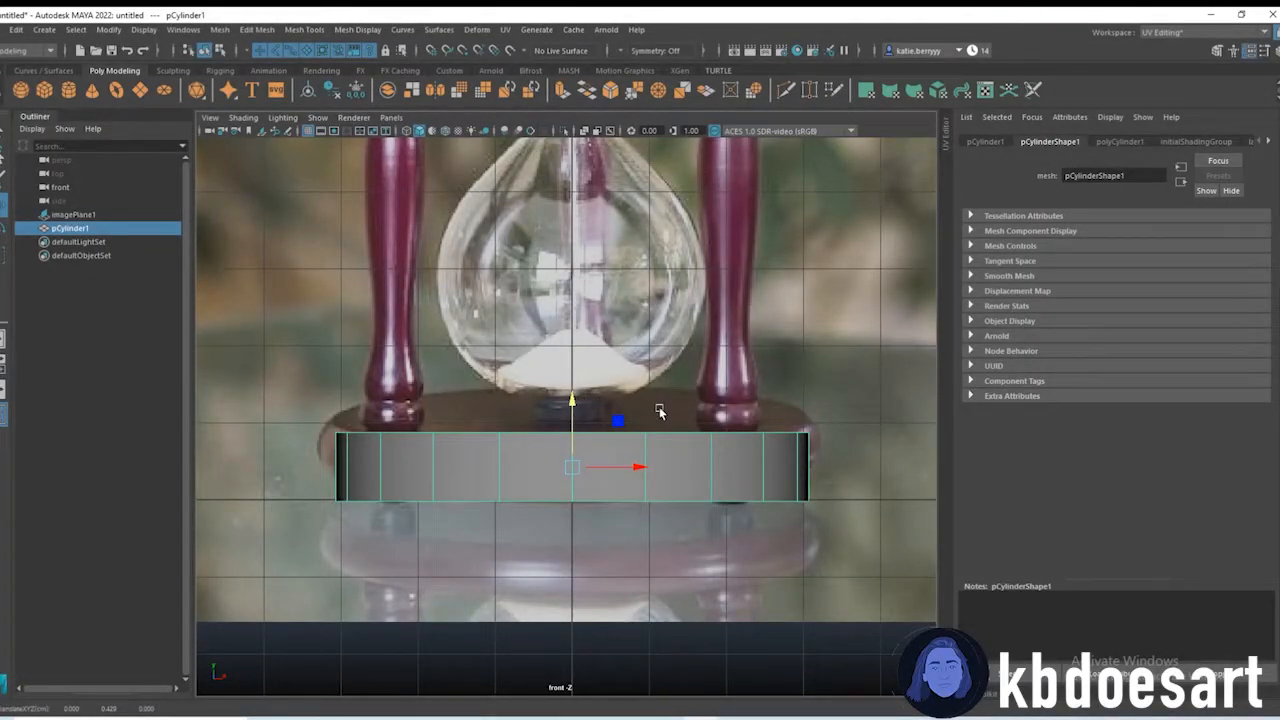
{"action": "key", "text": "r"}
{"action": "left_click_drag", "start_coordinate": [607, 466], "coordinate": [610, 464]}
{"action": "left_click_drag", "start_coordinate": [576, 425], "coordinate": [574, 428]}
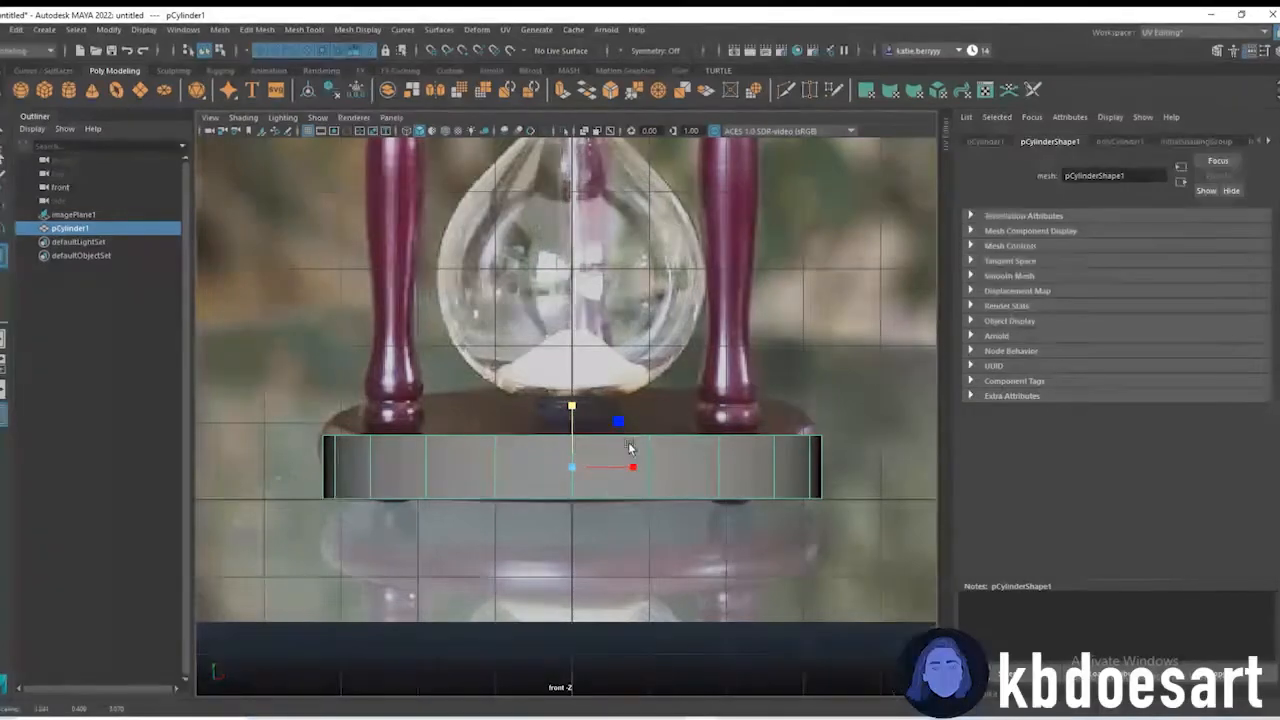
Step: Bevel the disc's upper and lower rim edges with a Fraction of 0.32, checking the smooth preview
{"action": "right_click_drag", "start_coordinate": [605, 355], "coordinate": [592, 322]}
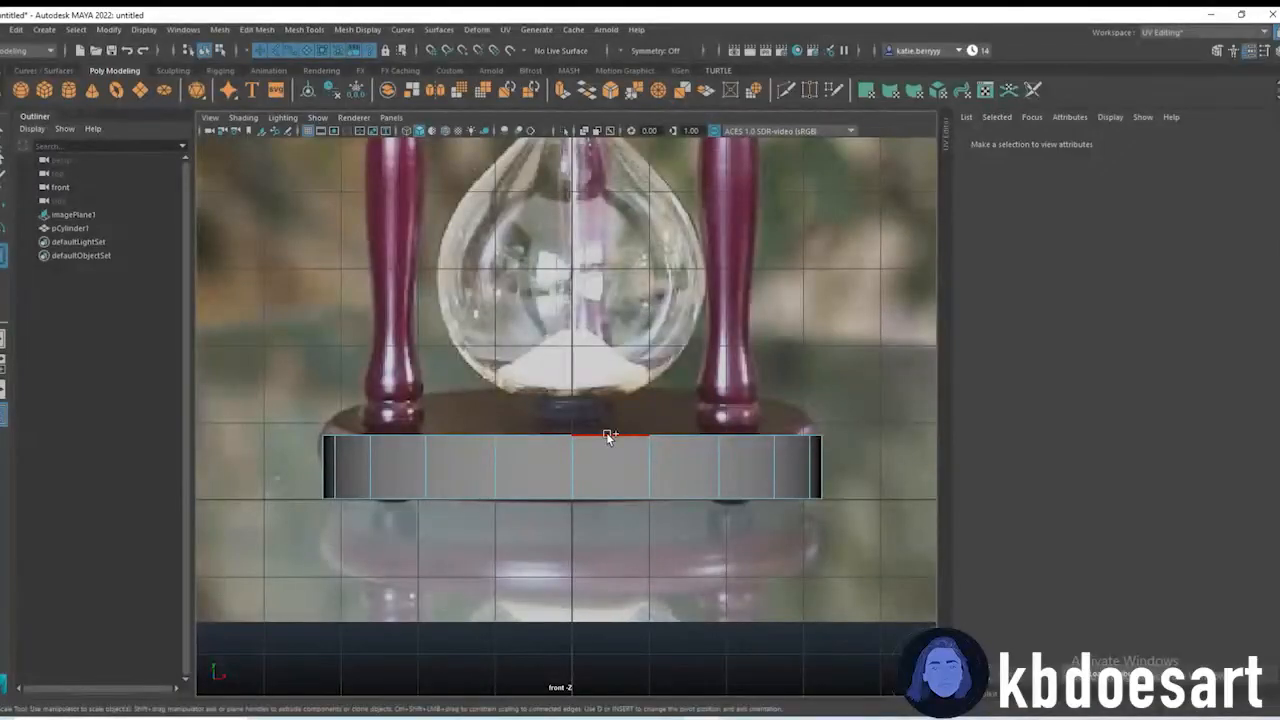
{"action": "double_click", "coordinate": [606, 432]}
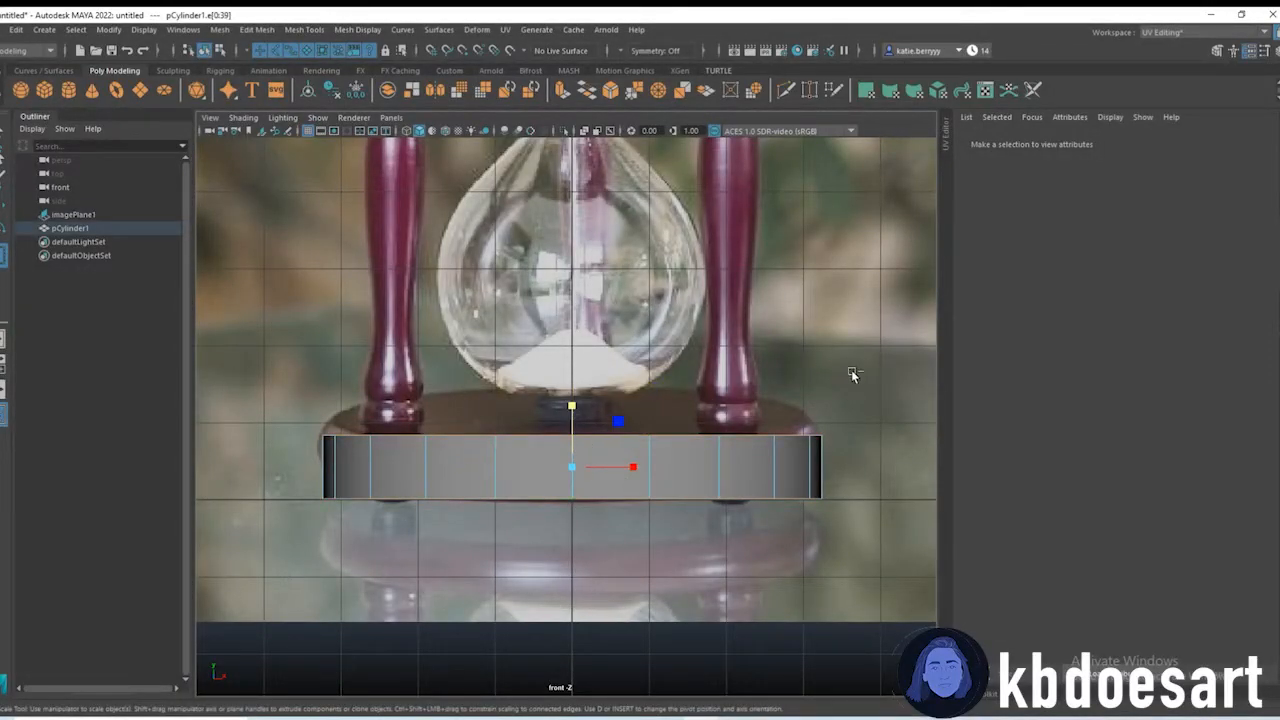
{"action": "key", "text": "ctrl+b"}
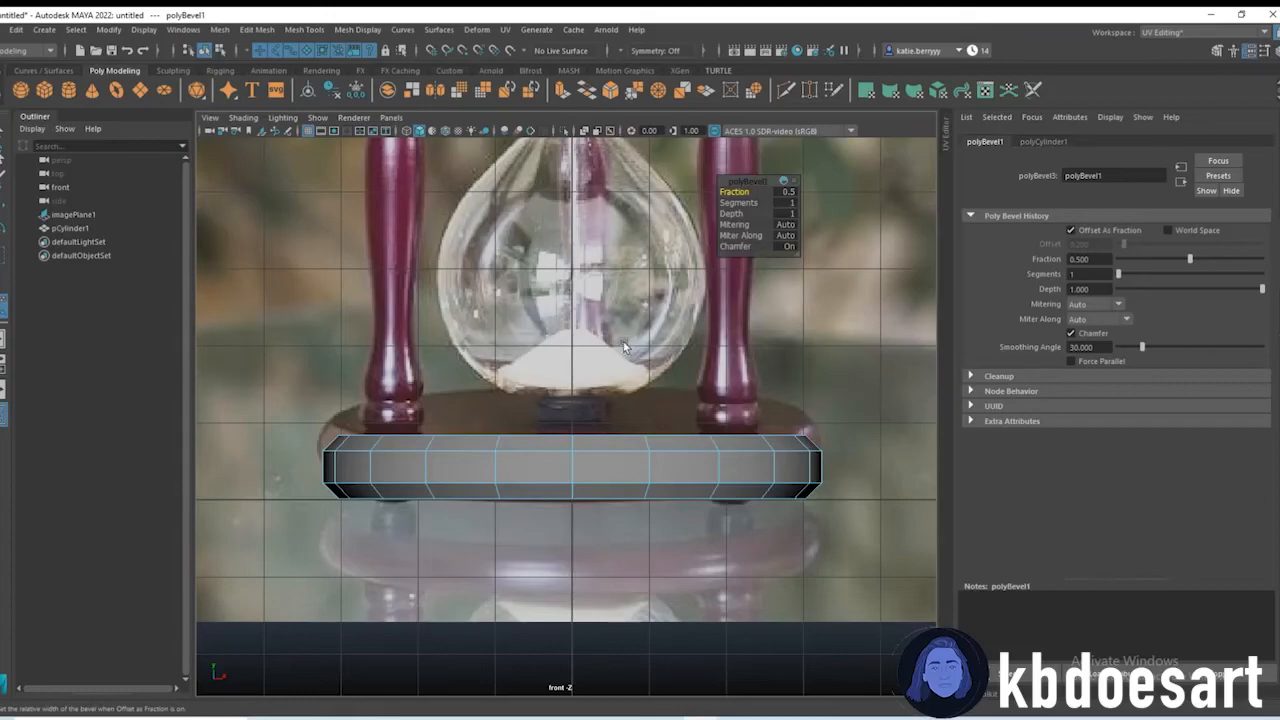
{"action": "key", "text": "3"}
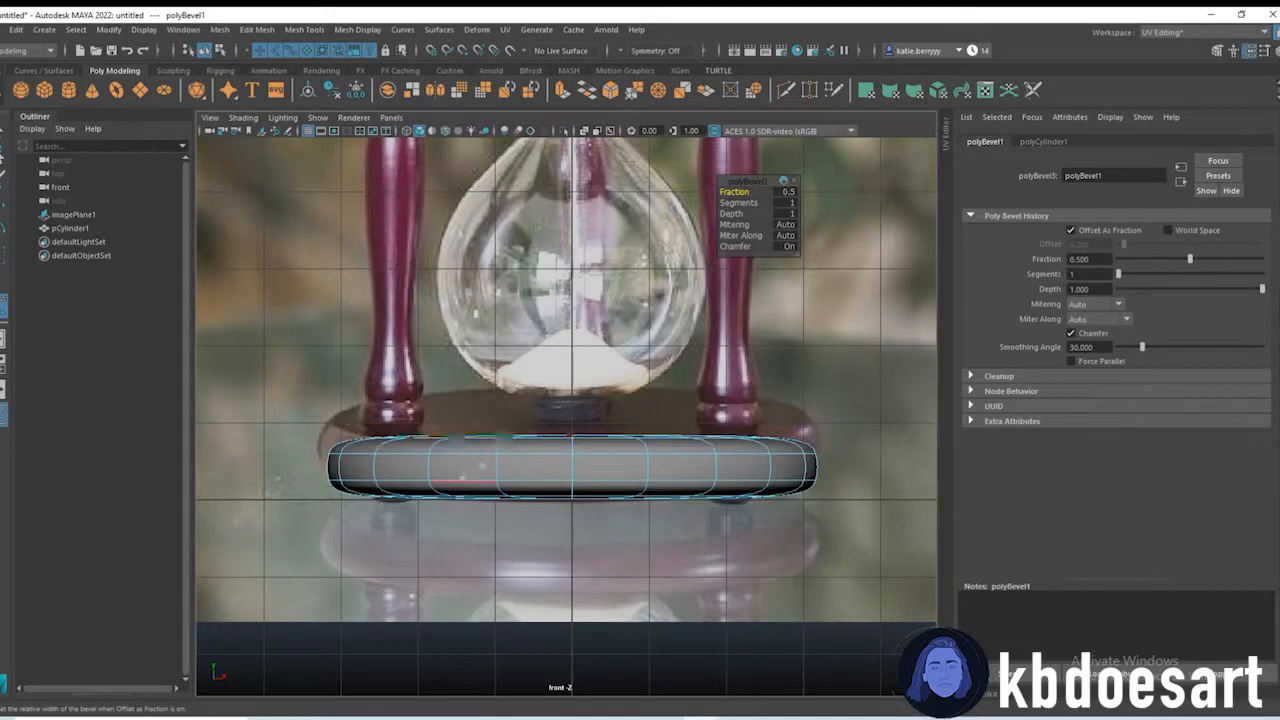
{"action": "key", "text": "1"}
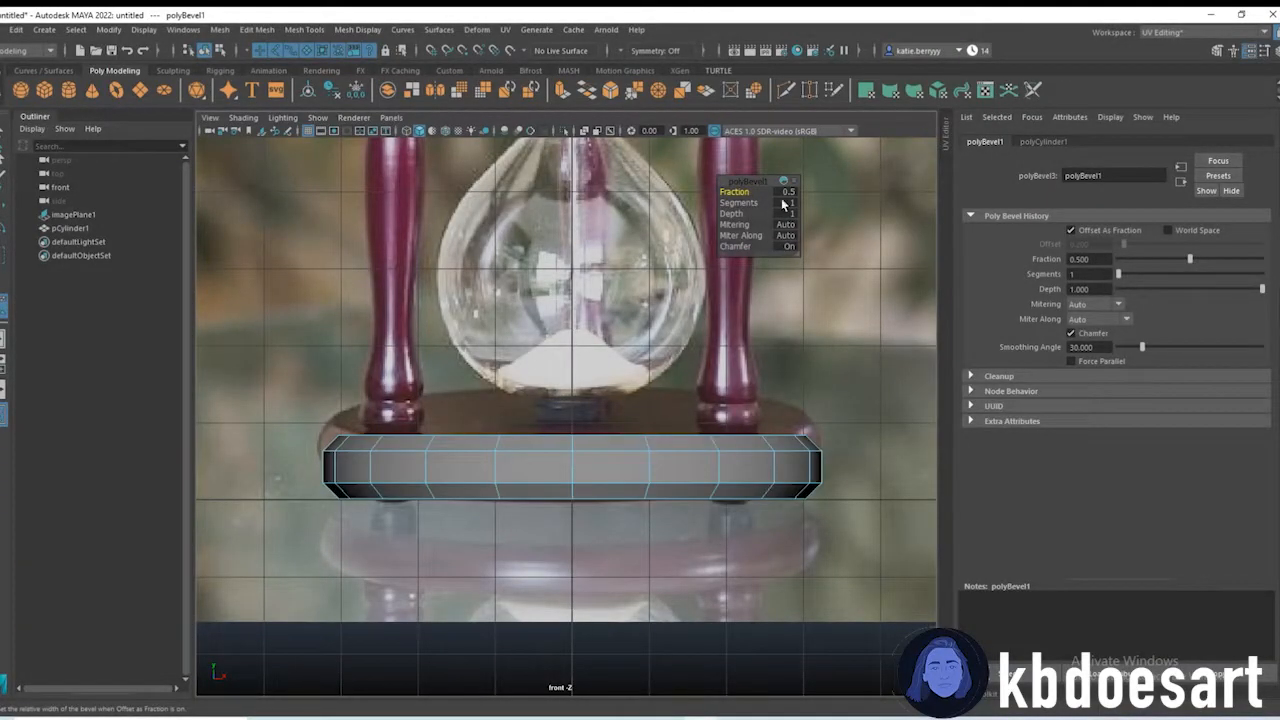
{"action": "mouse_move", "coordinate": [743, 194]}
{"action": "left_mouse_down"}
{"action": "mouse_move", "coordinate": [762, 192]}
{"action": "mouse_move", "coordinate": [728, 191]}
{"action": "left_mouse_up"}
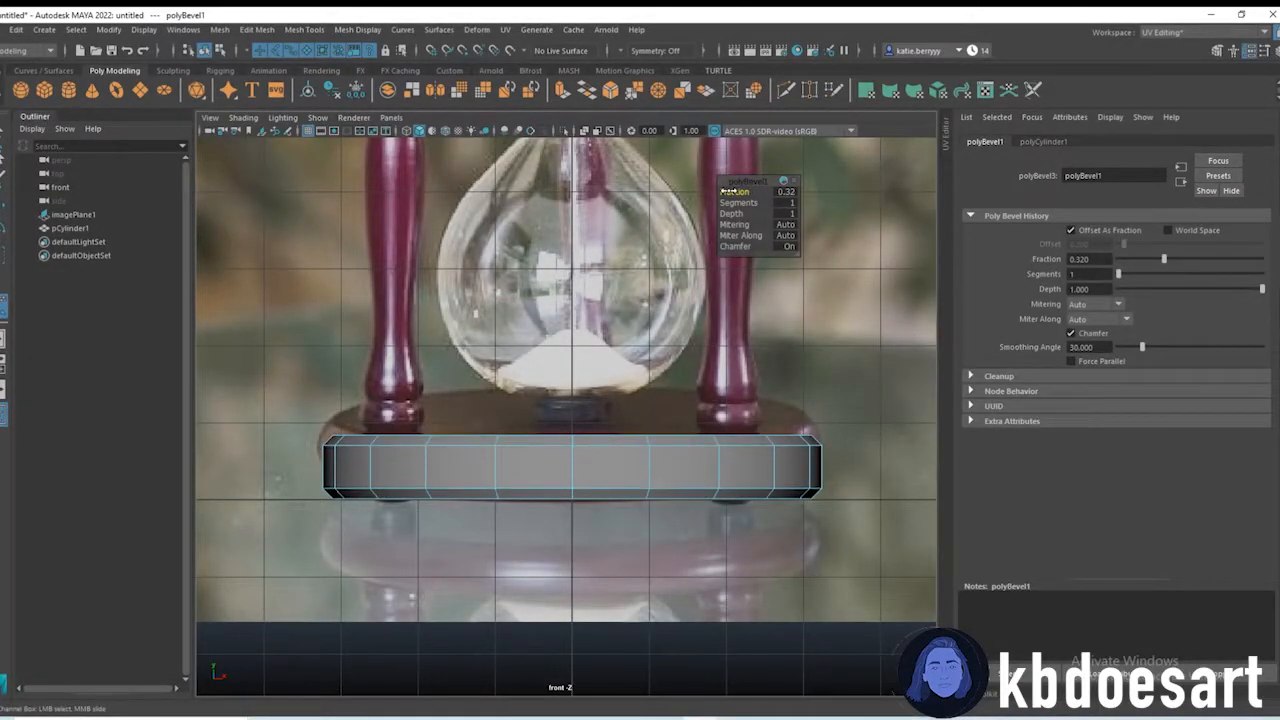
{"action": "key", "text": "3"}
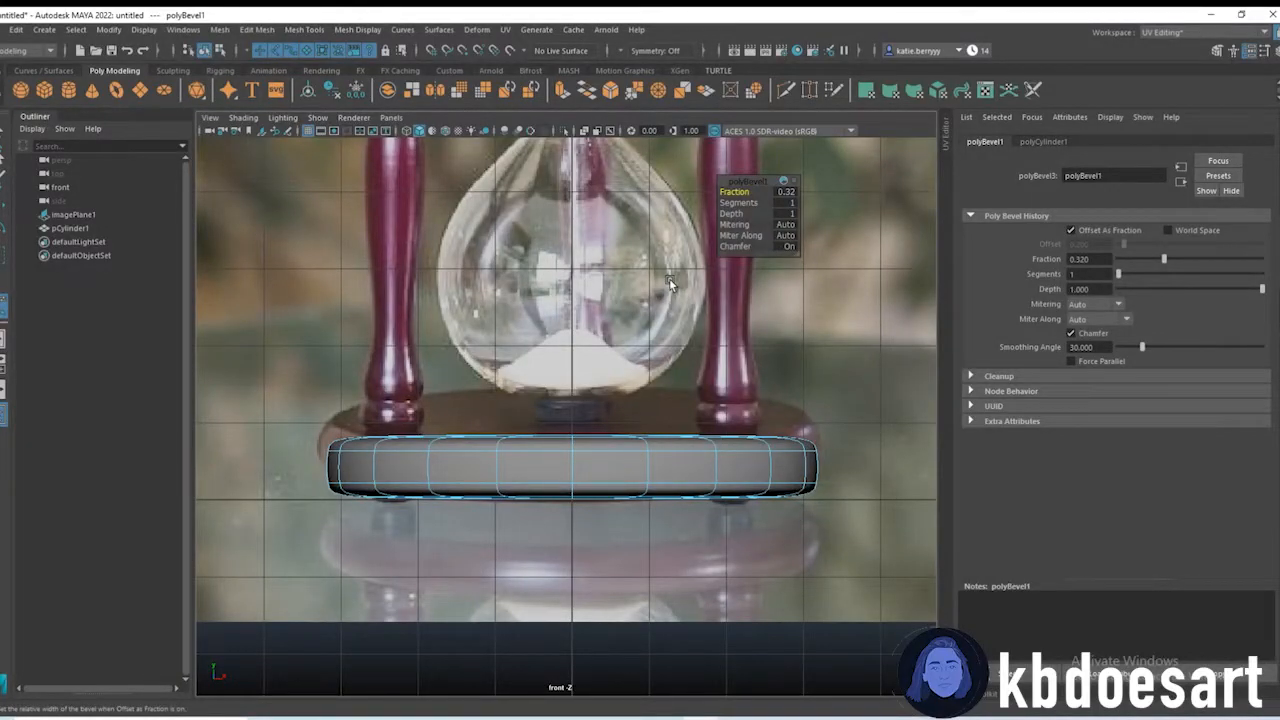
{"action": "key", "text": "1"}
Step: Duplicate the bevelled base disc and move the copy up over the hourglass's top plate
{"action": "middle_click_drag", "start_coordinate": [534, 366], "coordinate": [518, 423], "text": "alt"}
{"action": "right_click_drag", "start_coordinate": [518, 423], "coordinate": [524, 388], "text": "alt"}
{"action": "middle_click_drag", "start_coordinate": [524, 388], "coordinate": [518, 535], "text": "alt"}
{"action": "right_click_drag", "start_coordinate": [518, 535], "coordinate": [568, 432], "text": "alt"}
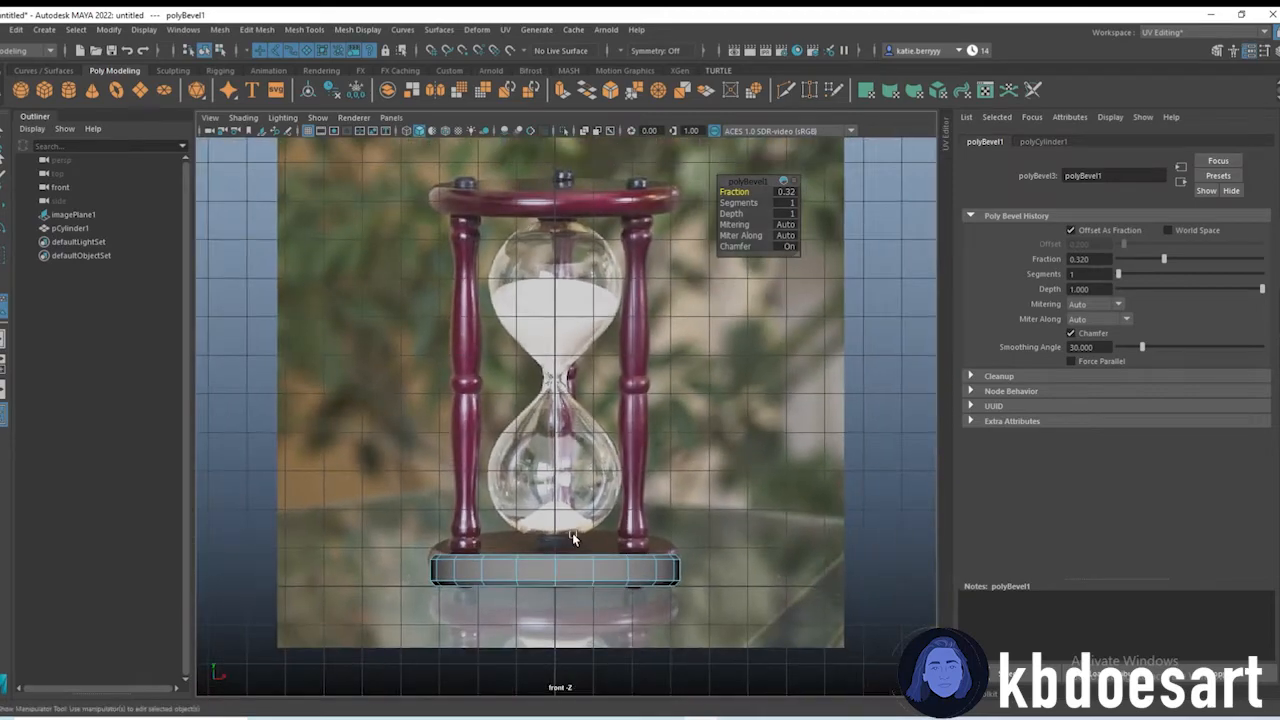
{"action": "middle_click_drag", "start_coordinate": [639, 528], "coordinate": [615, 494], "text": "alt"}
{"action": "key", "text": "q"}
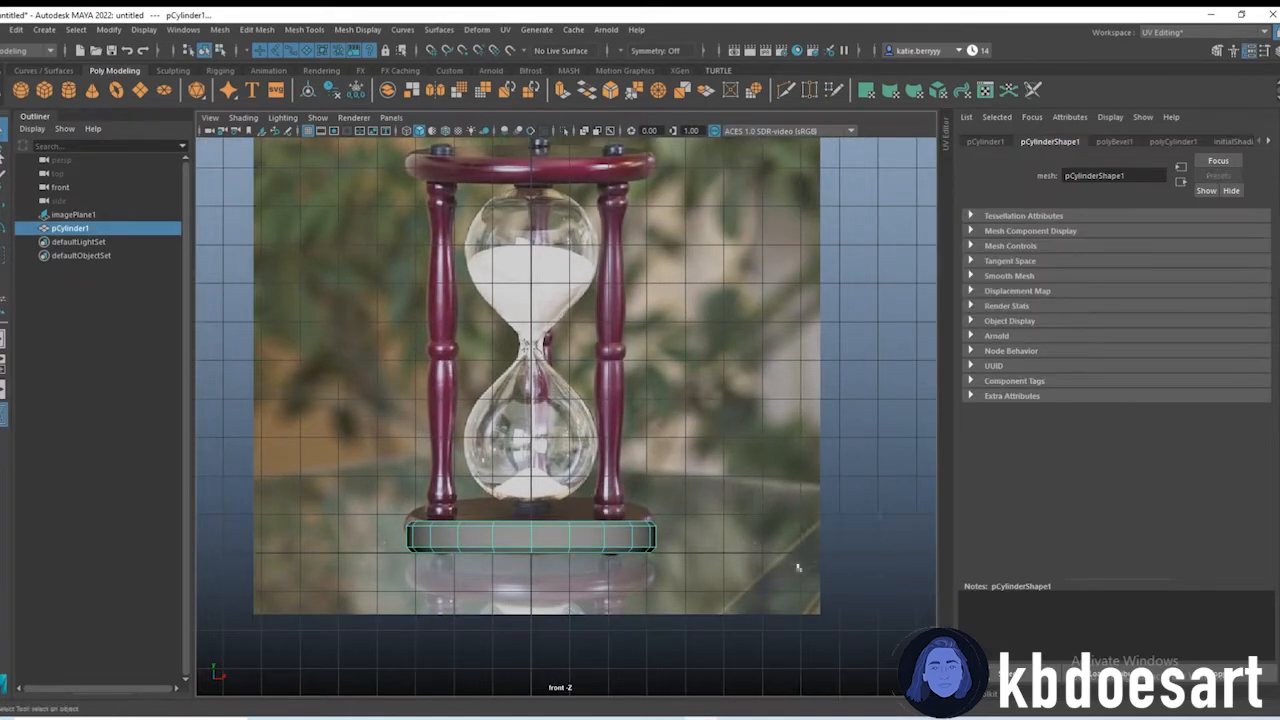
{"action": "middle_click_drag", "start_coordinate": [604, 431], "coordinate": [604, 474], "text": "alt"}
{"action": "key", "text": "ctrl+d"}
{"action": "key", "text": "w"}
{"action": "left_click_drag", "start_coordinate": [537, 510], "coordinate": [537, 146]}
{"action": "middle_click_drag", "start_coordinate": [421, 263], "coordinate": [429, 271], "text": "alt"}
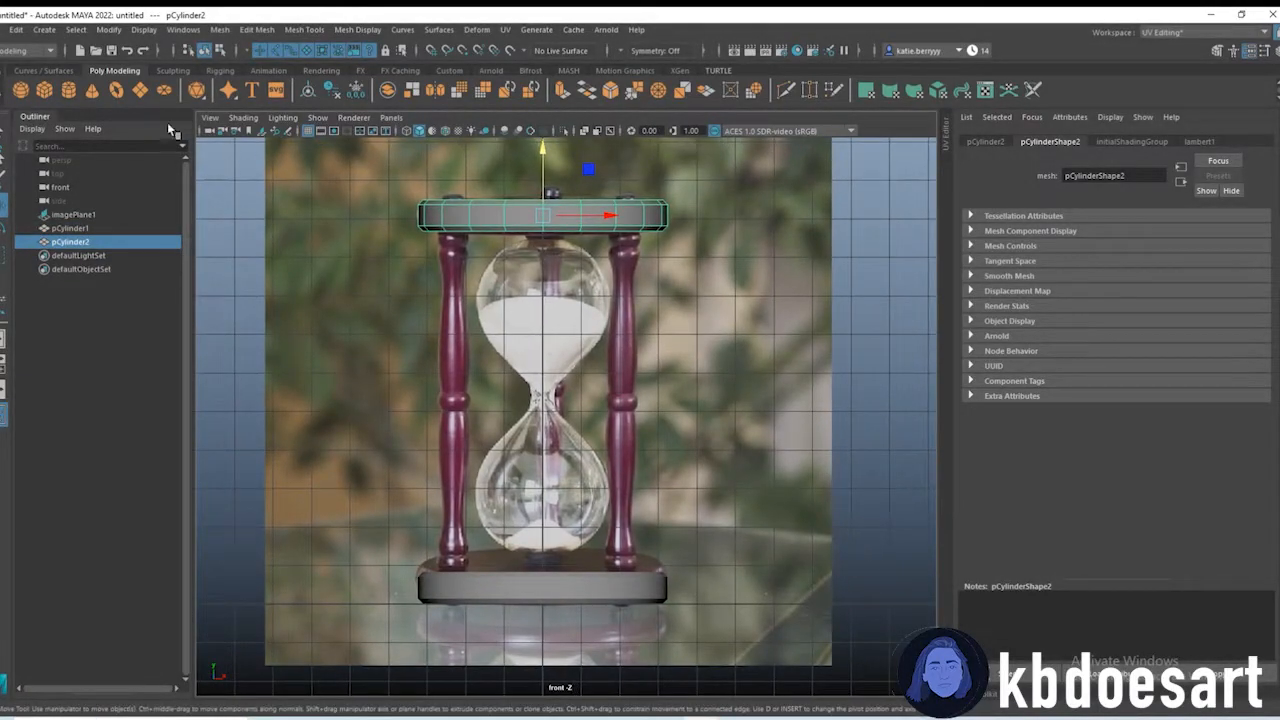
Step: Create another polygon cylinder and centre it at mid-height over the hourglass's left pillar
{"action": "left_click", "coordinate": [70, 90]}
{"action": "middle_click_drag", "start_coordinate": [549, 571], "coordinate": [549, 506], "text": "alt"}
{"action": "left_click_drag", "start_coordinate": [582, 538], "coordinate": [497, 528]}
{"action": "left_click_drag", "start_coordinate": [457, 476], "coordinate": [423, 288]}
{"action": "scroll", "coordinate": [604, 357], "scroll_direction": "up", "scroll_amount": 3}
{"action": "scroll", "coordinate": [604, 357], "scroll_direction": "up", "scroll_amount": 3}
{"action": "left_click_drag", "start_coordinate": [517, 443], "coordinate": [510, 442]}
Step: Stretch the pillar cylinder vertically to span both plates and fine-tune its height position
{"action": "key", "text": "r"}
{"action": "scroll", "coordinate": [344, 389], "scroll_direction": "down", "scroll_amount": 5}
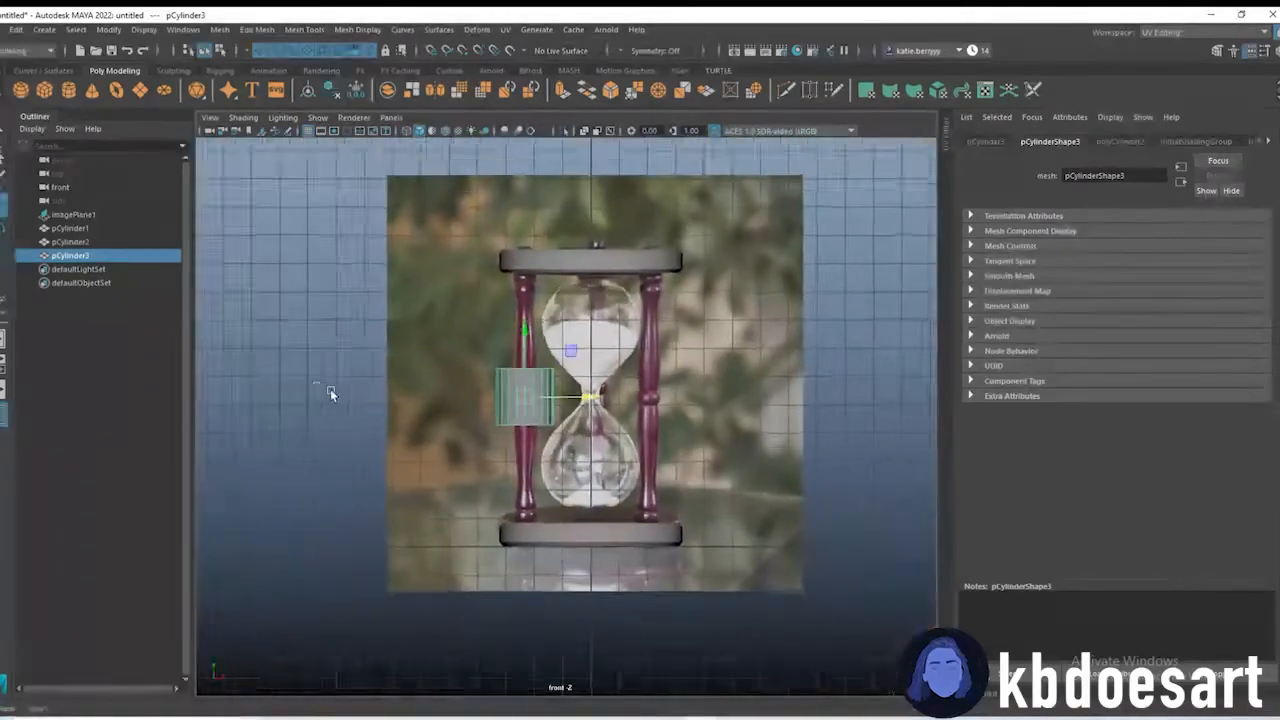
{"action": "left_click_drag", "start_coordinate": [528, 343], "coordinate": [507, 90]}
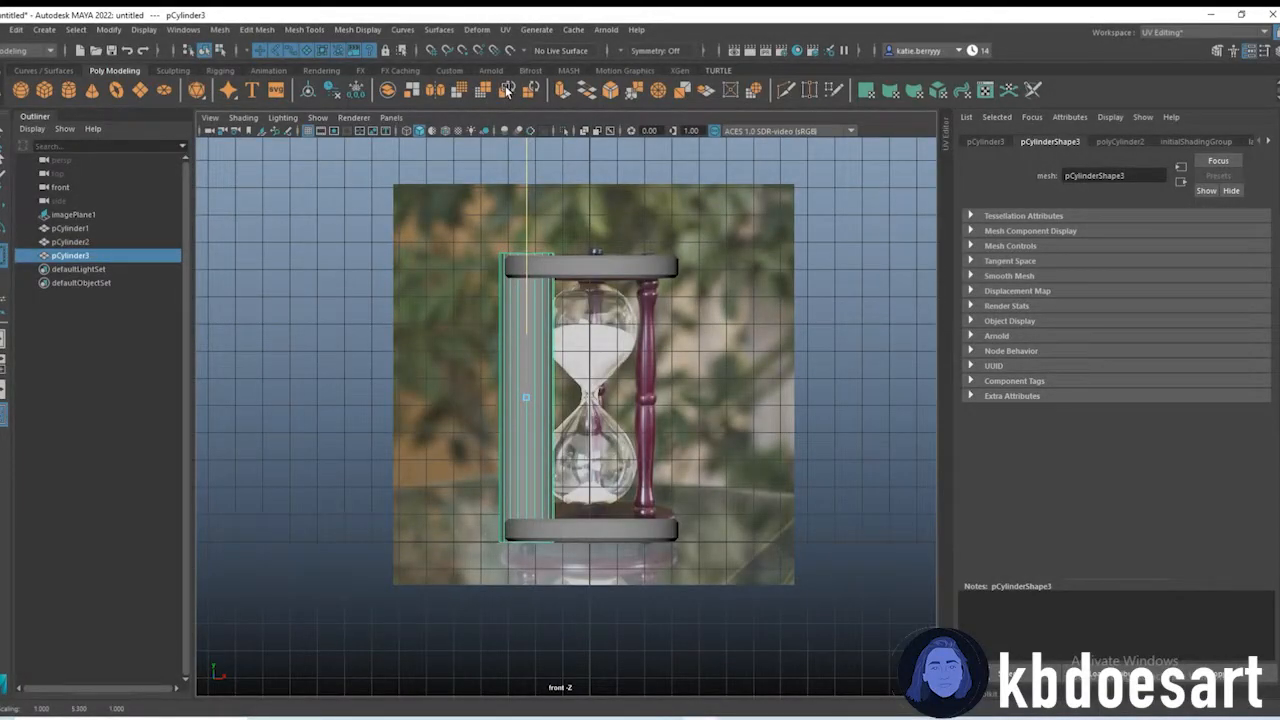
{"action": "left_click_drag", "start_coordinate": [507, 90], "coordinate": [507, 90]}
{"action": "key", "text": "w"}
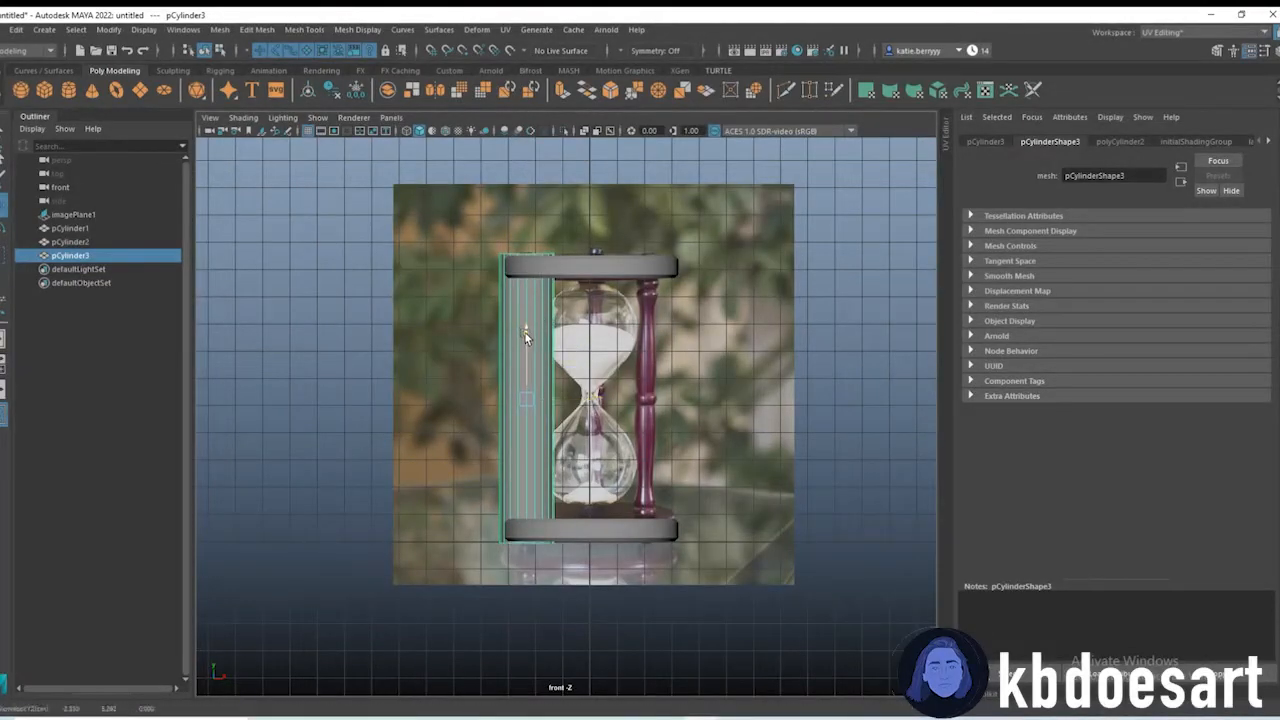
{"action": "left_click_drag", "start_coordinate": [524, 330], "coordinate": [525, 330]}
{"action": "scroll", "coordinate": [528, 331], "scroll_direction": "up", "scroll_amount": 3}
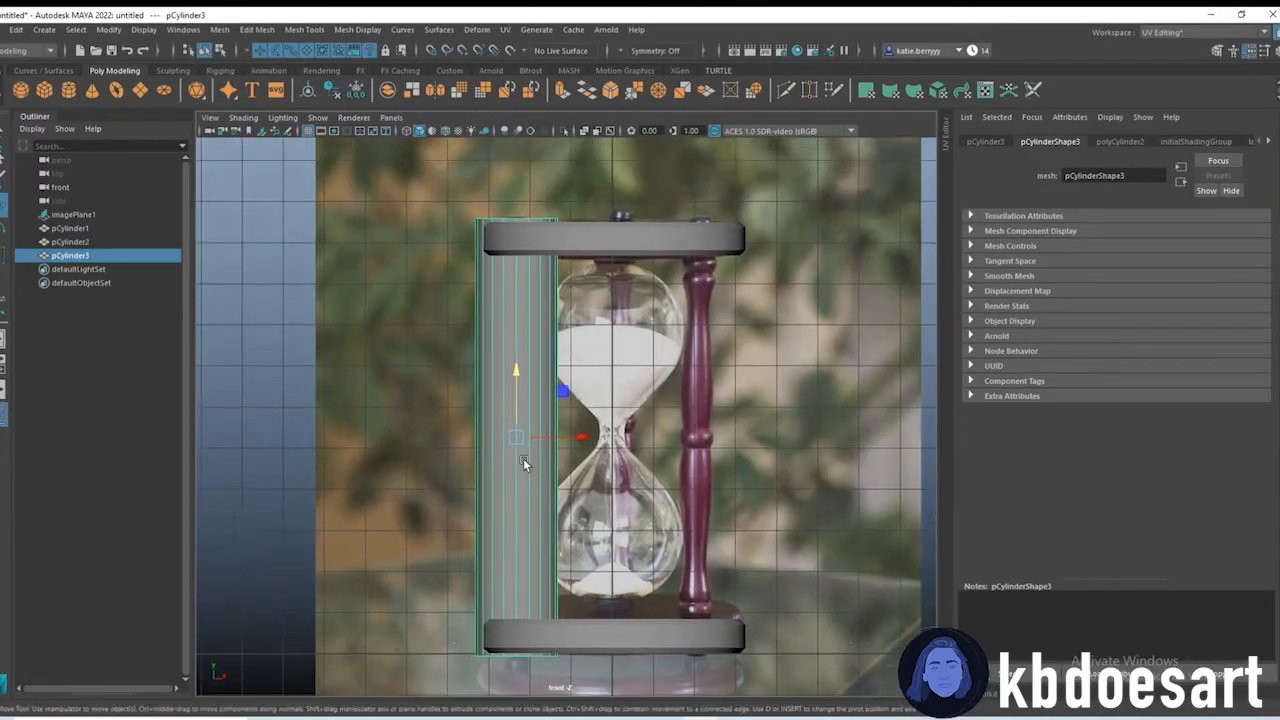
Step: Try to thin the pillar cylinder by scaling two axes together in the front and perspective views
{"action": "key", "text": "r"}
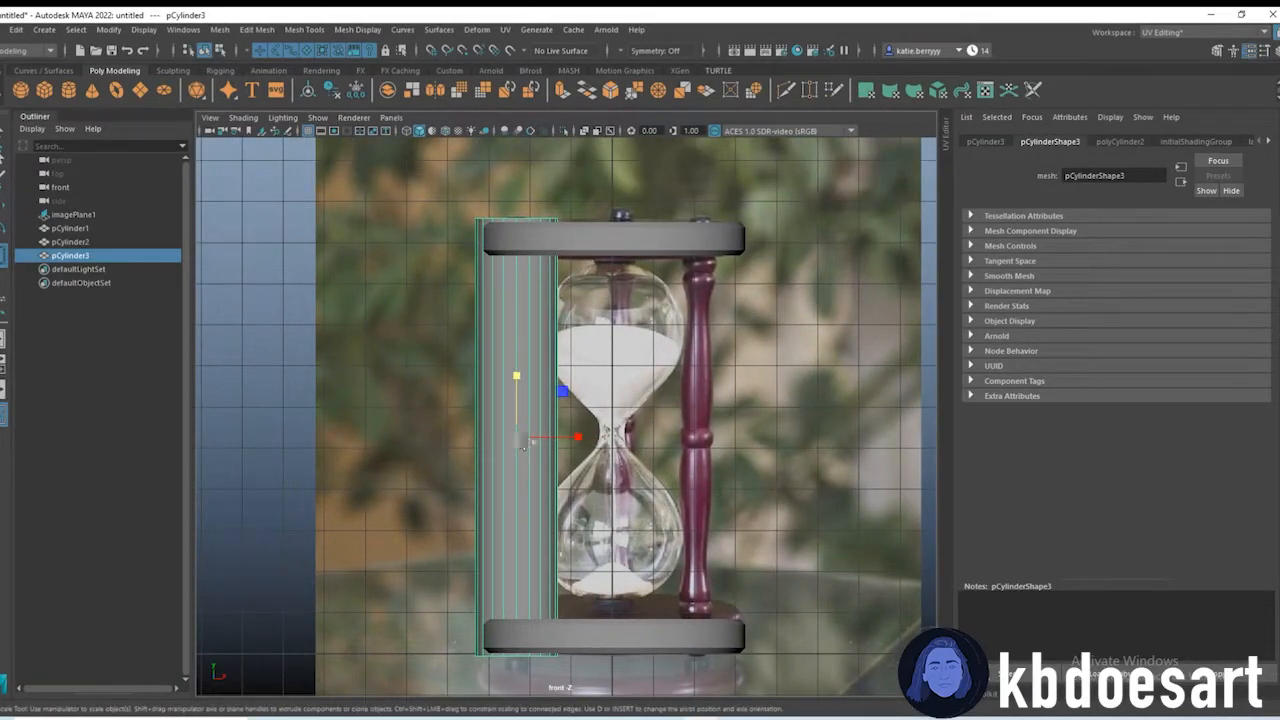
{"action": "left_click_drag", "start_coordinate": [517, 378], "coordinate": [513, 344], "text": "ctrl"}
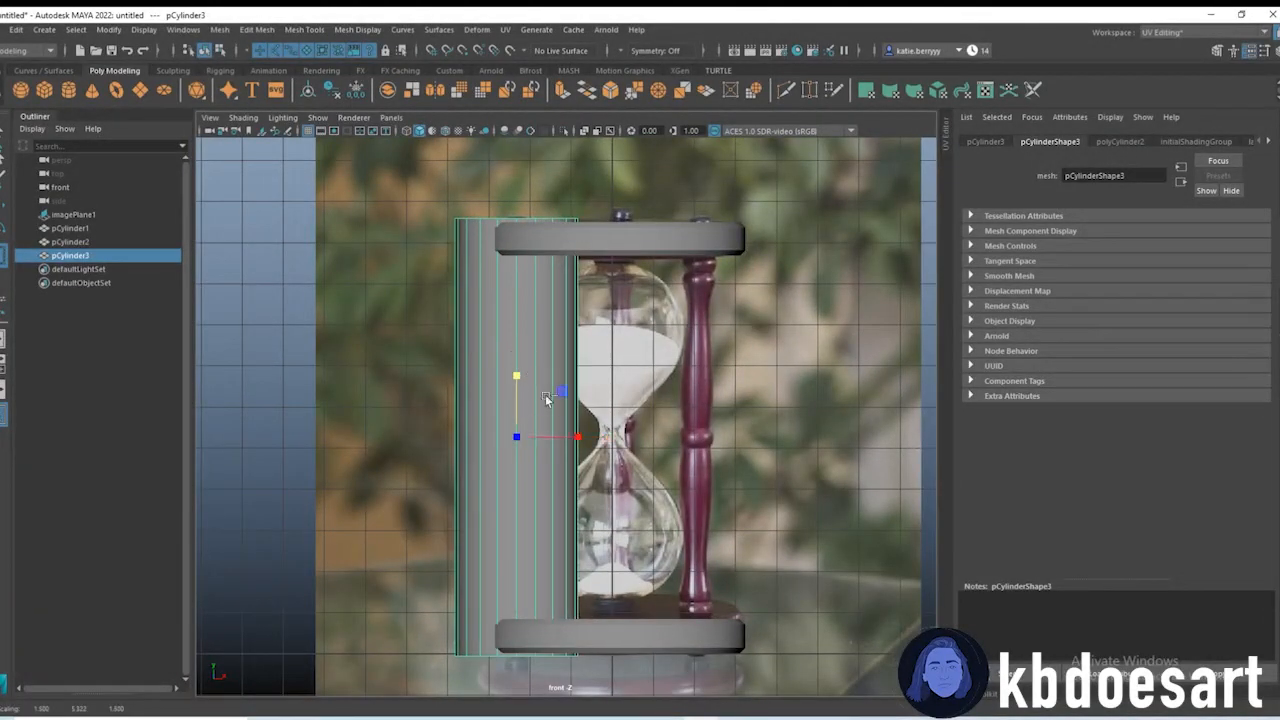
{"action": "key", "text": "ctrl+z"}
{"action": "mouse_move", "coordinate": [530, 439]}
{"action": "left_mouse_down", "text": "ctrl"}
{"action": "mouse_move", "coordinate": [551, 440]}
{"action": "mouse_move", "coordinate": [528, 436]}
{"action": "left_mouse_up", "text": "ctrl"}
{"action": "key", "text": "ctrl+z"}
{"action": "key", "text": "space"}
{"action": "key", "text": "space"}
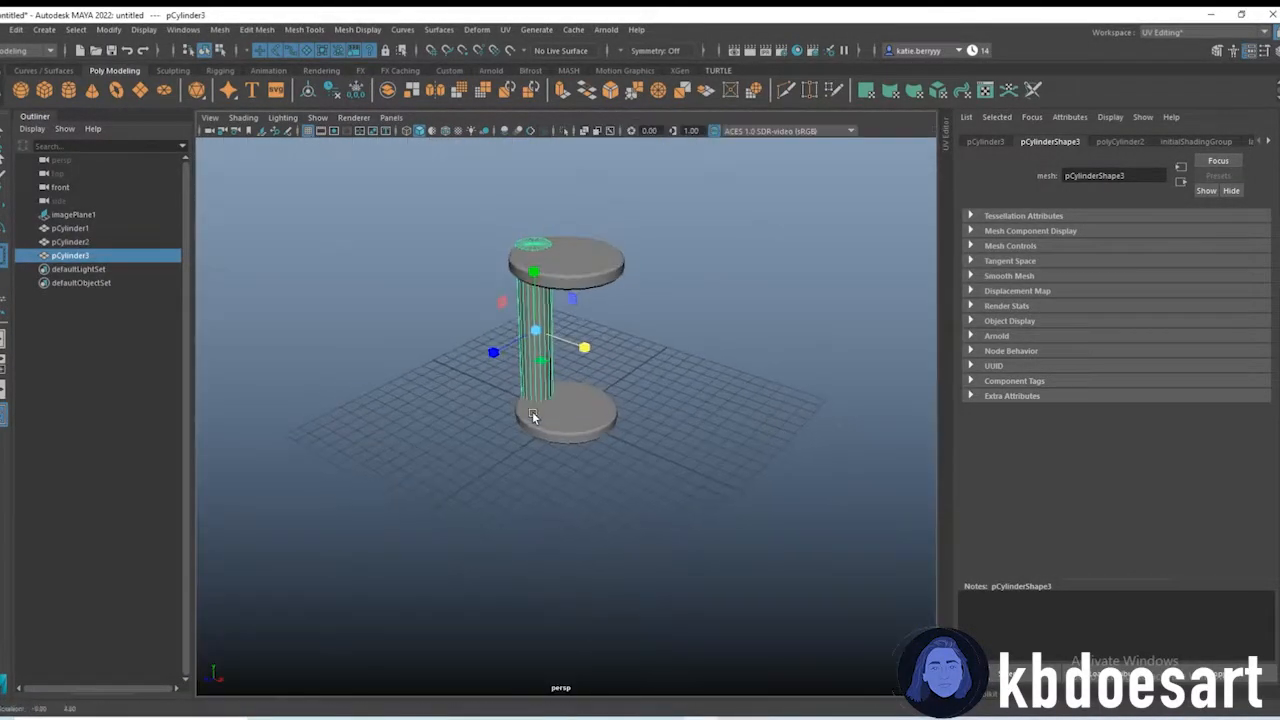
{"action": "left_click_drag", "start_coordinate": [564, 342], "coordinate": [489, 360], "text": "ctrl"}
{"action": "key", "text": "ctrl+z"}
Step: Return to the front view and bring back the hourglass reference image plane
{"action": "key", "text": "space"}
{"action": "key", "text": "space"}
{"action": "left_click_drag", "start_coordinate": [518, 439], "coordinate": [429, 438]}
{"action": "key", "text": "space"}
{"action": "key", "text": "space"}
{"action": "left_click", "coordinate": [112, 202]}
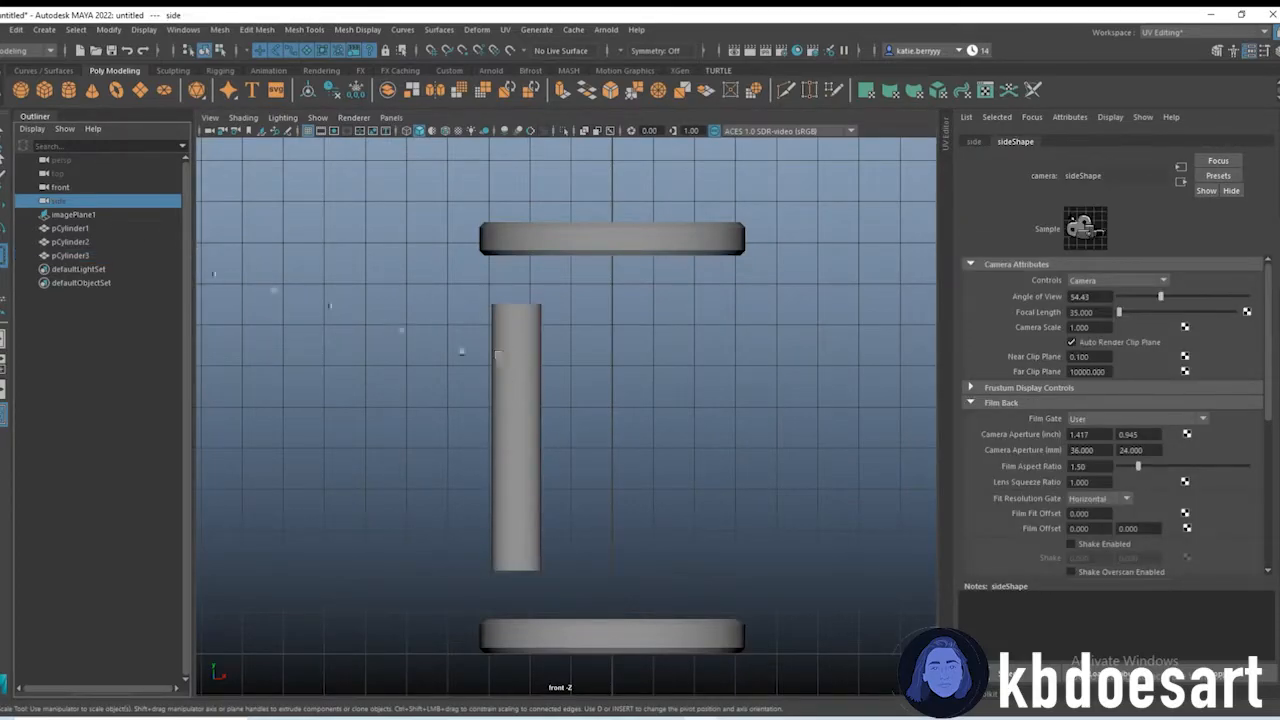
{"action": "left_click", "coordinate": [129, 216]}
Step: Scale the left pillar cylinder down uniformly, then stretch it vertically until it passes slightly beyond both plates
{"action": "left_click", "coordinate": [507, 400]}
{"action": "mouse_move", "coordinate": [491, 438]}
{"action": "left_mouse_down"}
{"action": "mouse_move", "coordinate": [440, 434]}
{"action": "mouse_move", "coordinate": [482, 440]}
{"action": "left_mouse_up"}
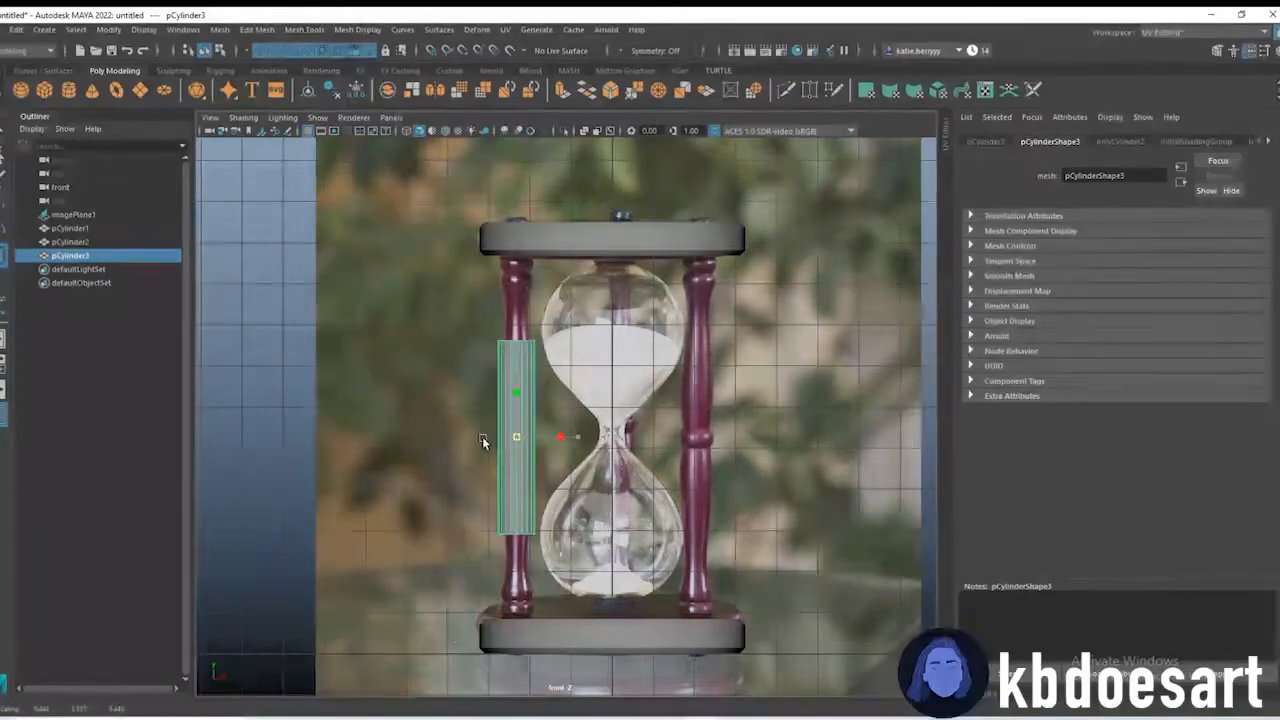
{"action": "left_click_drag", "start_coordinate": [513, 378], "coordinate": [517, 299]}
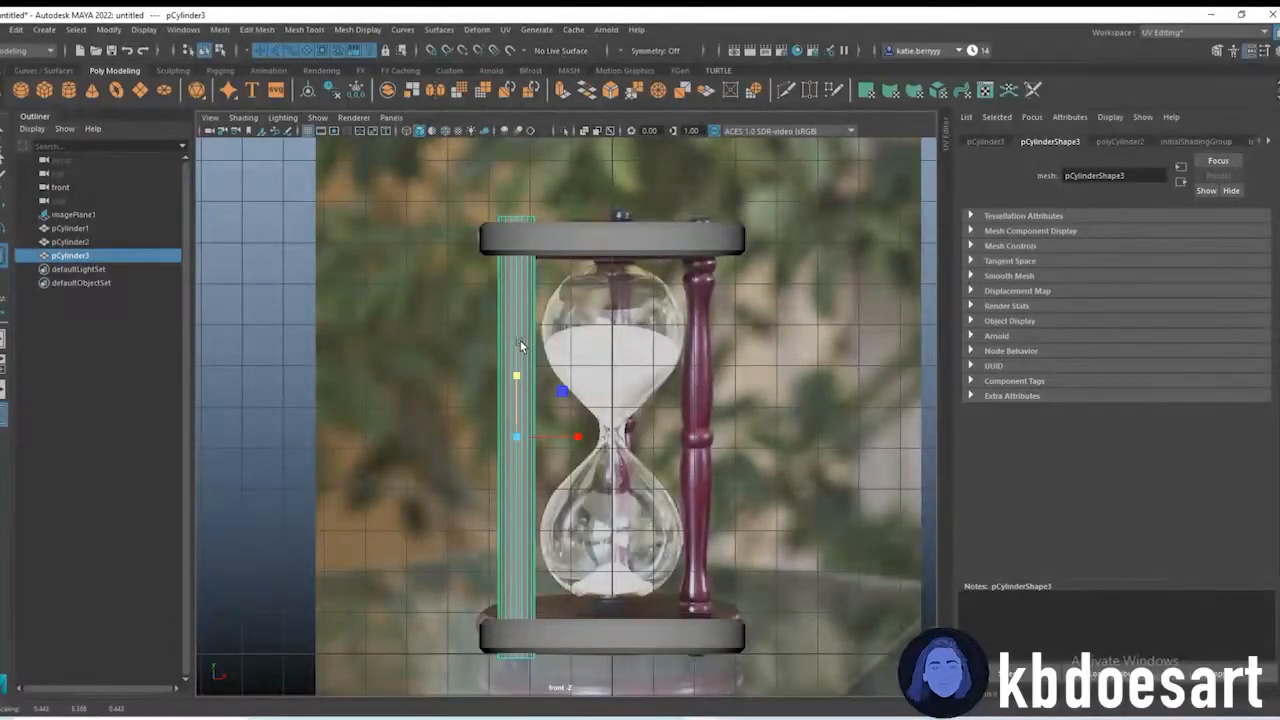
Step: Bevel the edge loops at the top and bottom ends of the pillar cylinder
{"action": "scroll", "coordinate": [520, 350], "scroll_direction": "up", "scroll_amount": 5}
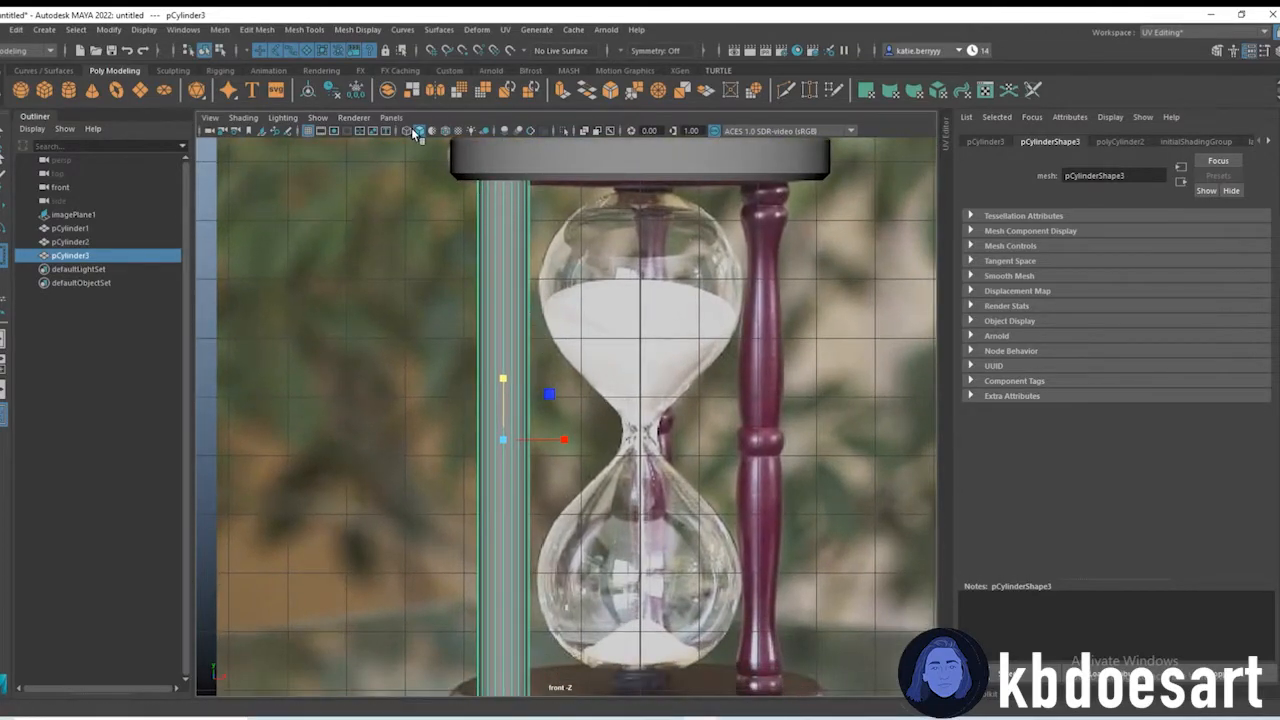
{"action": "mouse_move", "coordinate": [513, 342]}
{"action": "middle_mouse_down", "text": "alt"}
{"action": "mouse_move", "coordinate": [518, 366]}
{"action": "mouse_move", "coordinate": [500, 355]}
{"action": "middle_mouse_up", "text": "alt"}
{"action": "scroll", "coordinate": [529, 367], "scroll_direction": "down", "scroll_amount": 2}
{"action": "scroll", "coordinate": [510, 375], "scroll_direction": "up", "scroll_amount": 8}
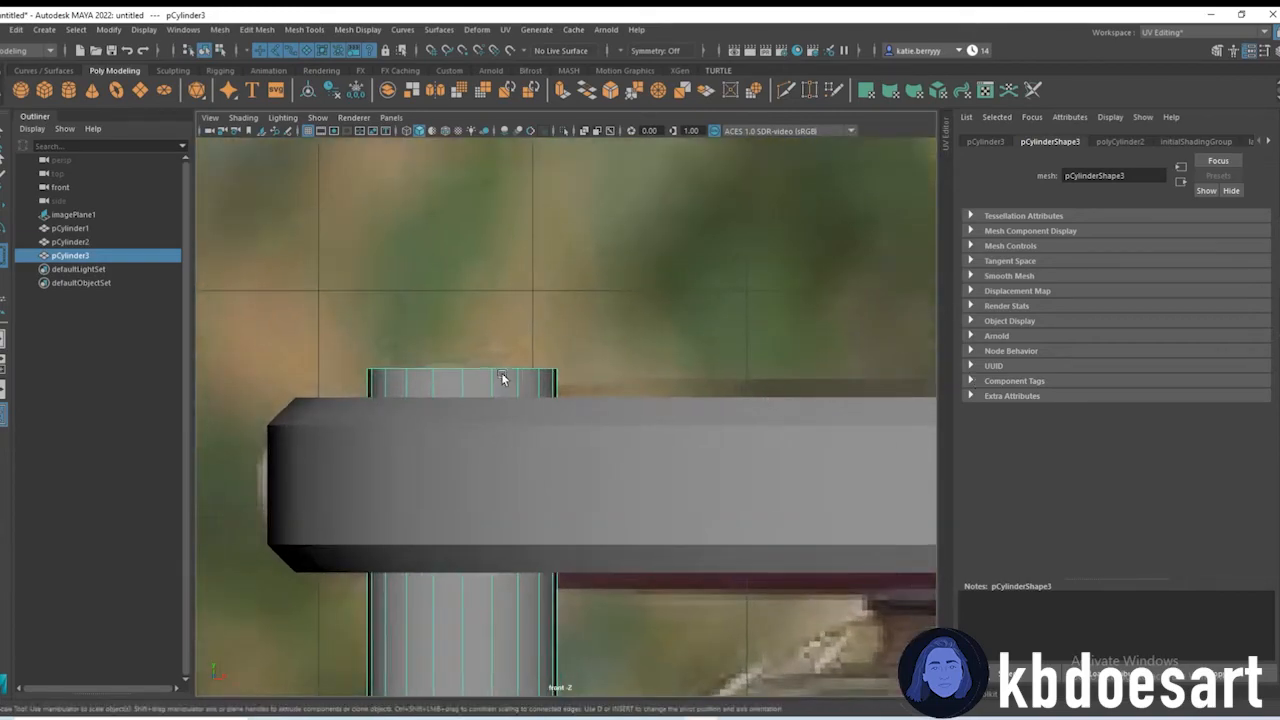
{"action": "right_click_drag", "start_coordinate": [502, 378], "coordinate": [504, 316]}
{"action": "double_click", "coordinate": [481, 376]}
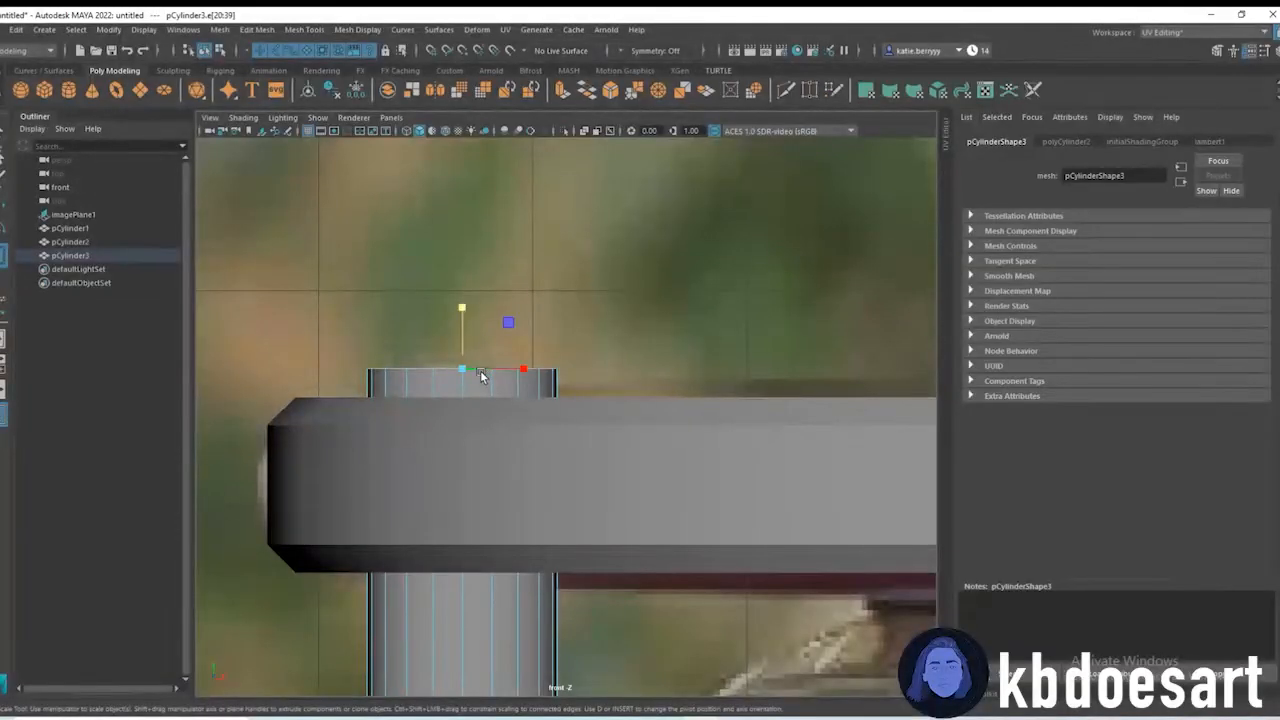
{"action": "scroll", "coordinate": [611, 617], "scroll_direction": "up", "scroll_amount": 1}
{"action": "middle_click_drag", "start_coordinate": [611, 617], "coordinate": [598, 365], "text": "alt"}
{"action": "mouse_move", "coordinate": [661, 665]}
{"action": "middle_mouse_down", "text": "alt"}
{"action": "mouse_move", "coordinate": [703, 117]}
{"action": "mouse_move", "coordinate": [626, 534]}
{"action": "mouse_move", "coordinate": [638, 80]}
{"action": "middle_mouse_up", "text": "alt"}
{"action": "middle_click_drag", "start_coordinate": [618, 640], "coordinate": [614, 340], "text": "alt"}
{"action": "double_click", "coordinate": [520, 404], "text": "shift"}
{"action": "key", "text": "ctrl+b"}
Step: Set the pillar bevel to 2 segments and a fraction of 0.37
{"action": "left_click", "coordinate": [788, 203]}
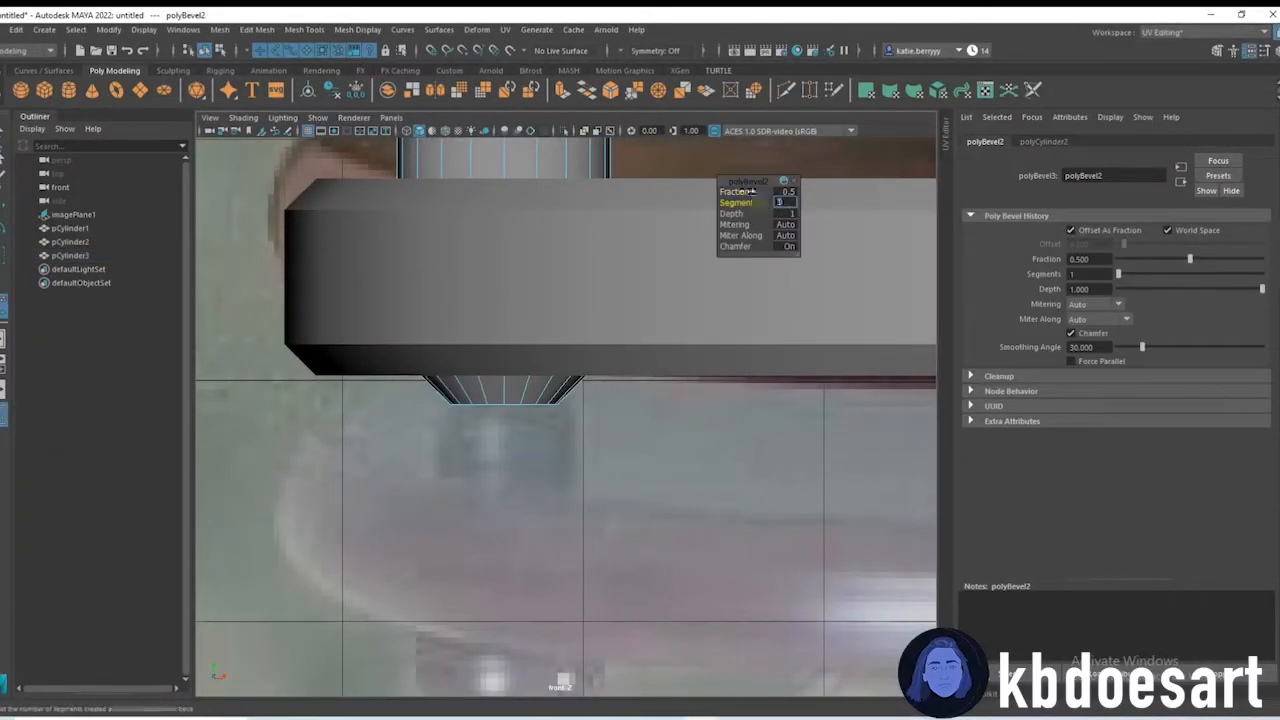
{"action": "type", "text": "2"}
{"action": "key", "text": "Return"}
{"action": "left_click", "coordinate": [746, 194]}
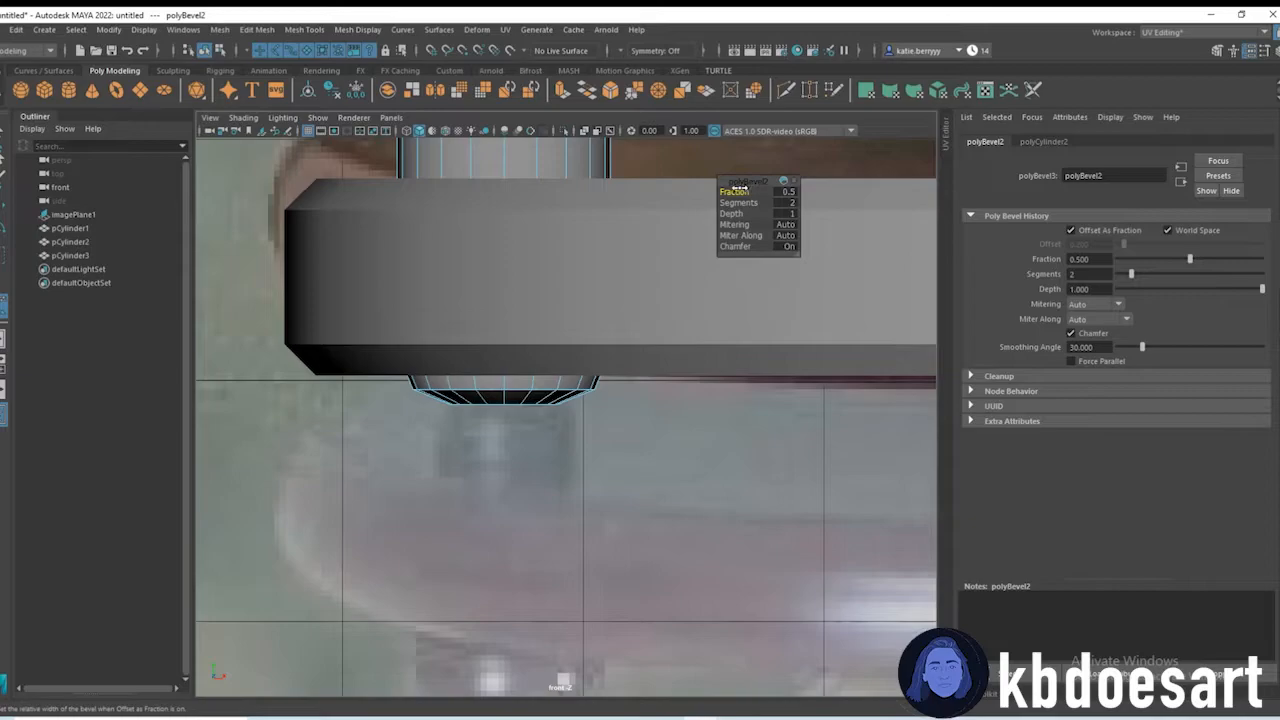
{"action": "middle_click_drag", "start_coordinate": [747, 192], "coordinate": [718, 192]}
{"action": "middle_click_drag", "start_coordinate": [500, 346], "coordinate": [486, 500], "text": "alt"}
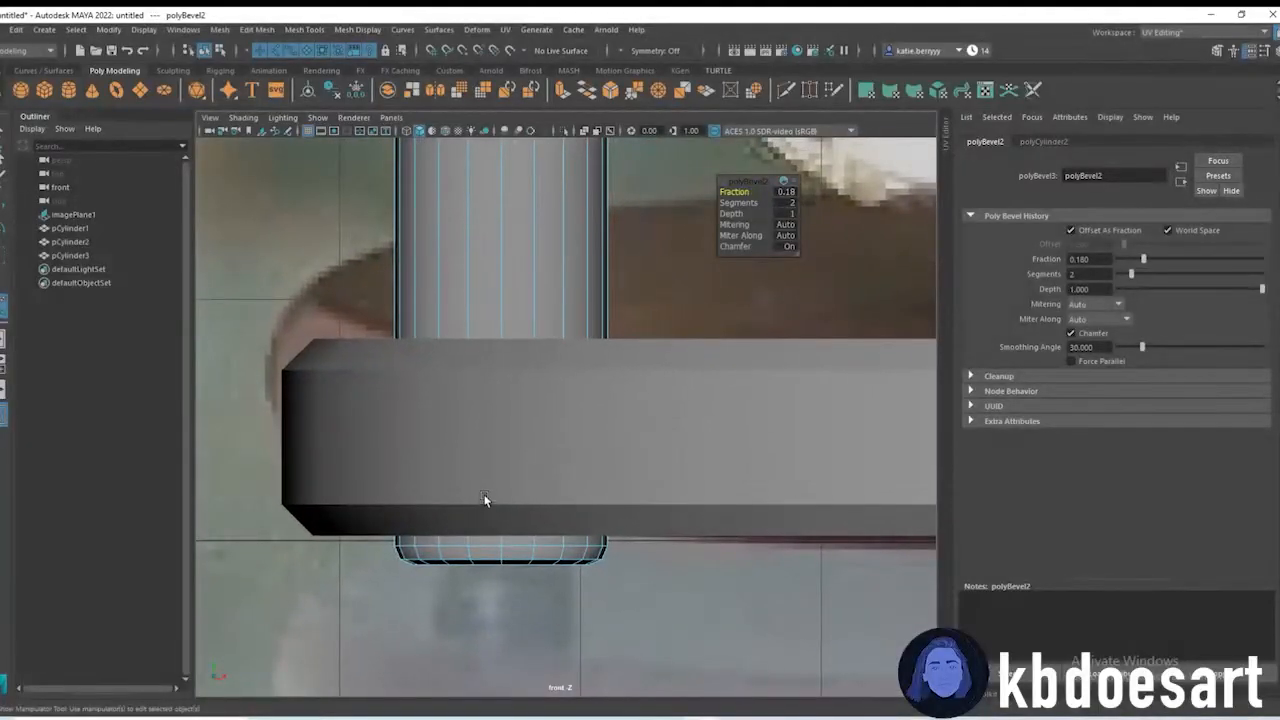
{"action": "scroll", "coordinate": [649, 417], "scroll_direction": "down", "scroll_amount": 3}
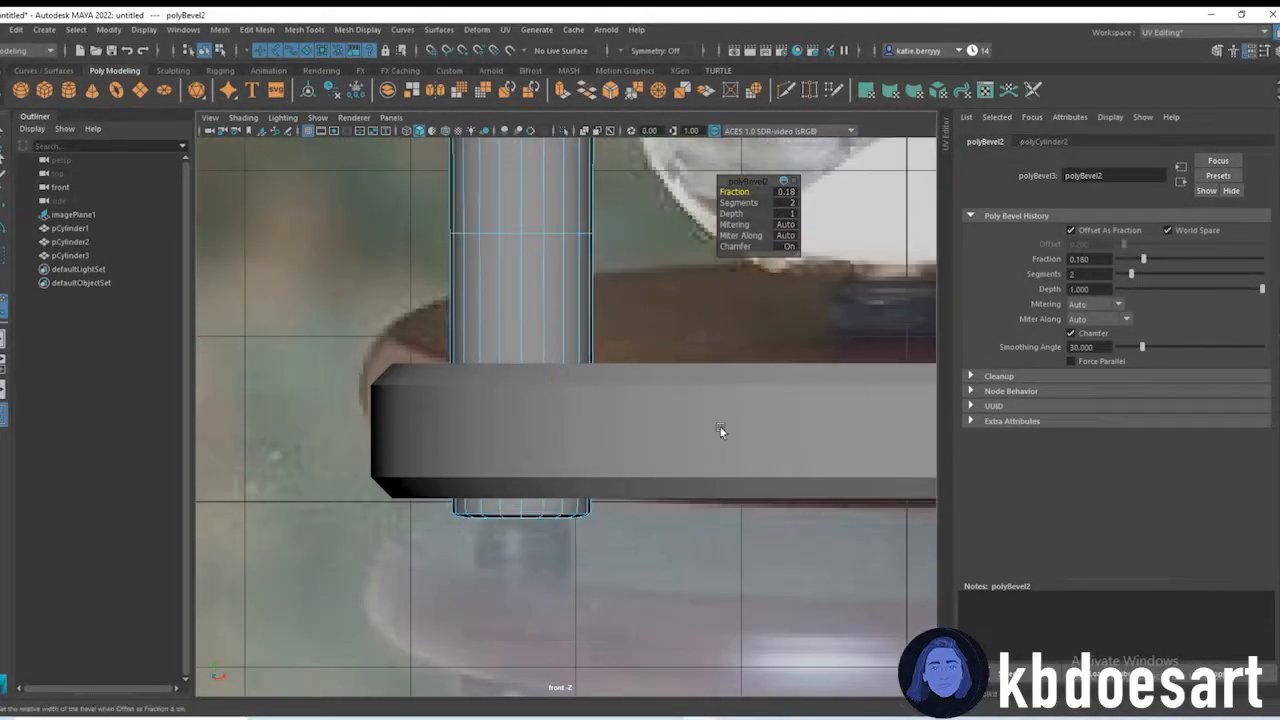
{"action": "left_click_drag", "start_coordinate": [735, 192], "coordinate": [747, 192]}
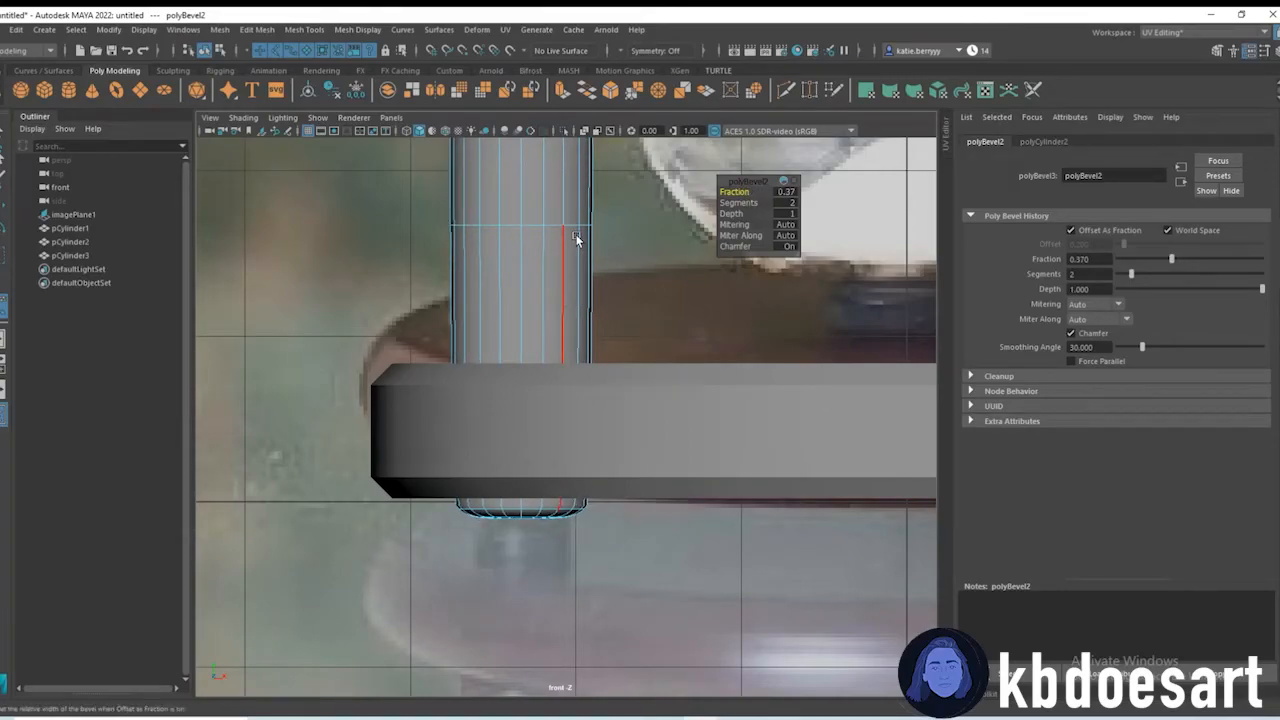
Step: Display the front view in wireframe so the reference pillar shows through the cylinder
{"action": "middle_click_drag", "start_coordinate": [470, 180], "coordinate": [518, 400], "text": "alt"}
{"action": "scroll", "coordinate": [569, 310], "scroll_direction": "down", "scroll_amount": 5}
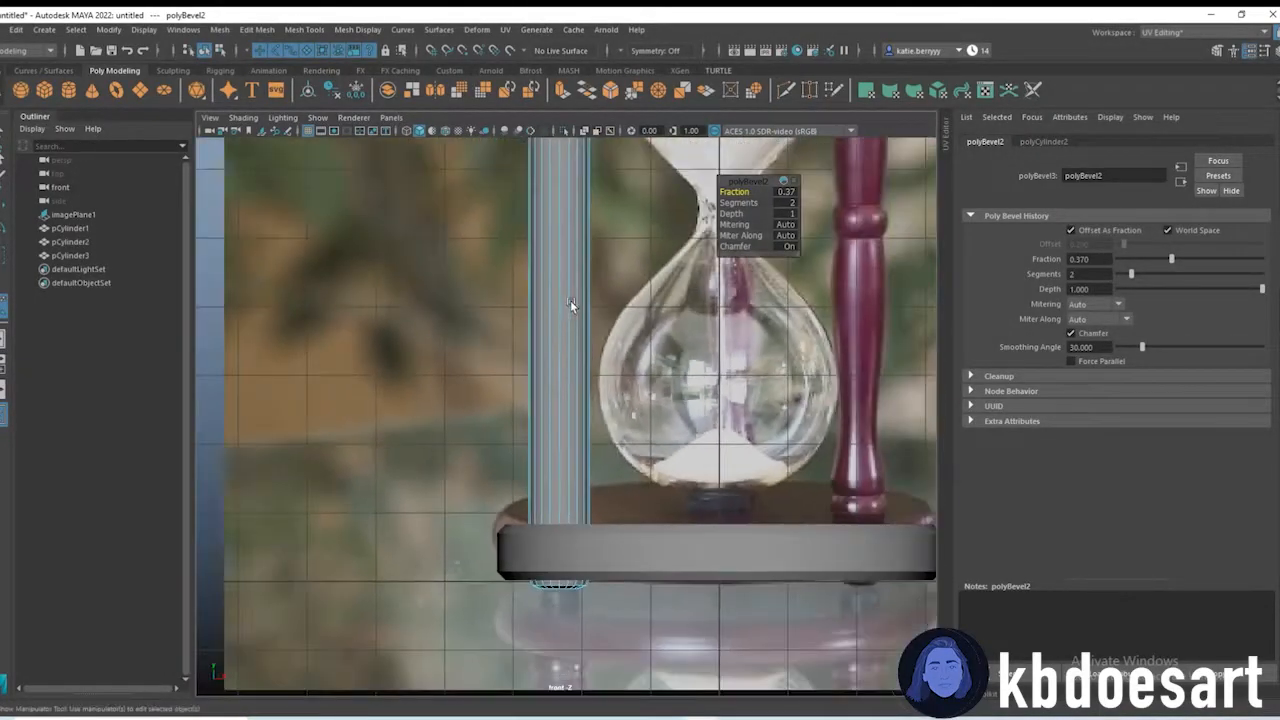
{"action": "middle_click_drag", "start_coordinate": [570, 307], "coordinate": [577, 466], "text": "alt"}
{"action": "left_click", "coordinate": [407, 131]}
{"action": "middle_click_drag", "start_coordinate": [584, 250], "coordinate": [575, 492], "text": "alt"}
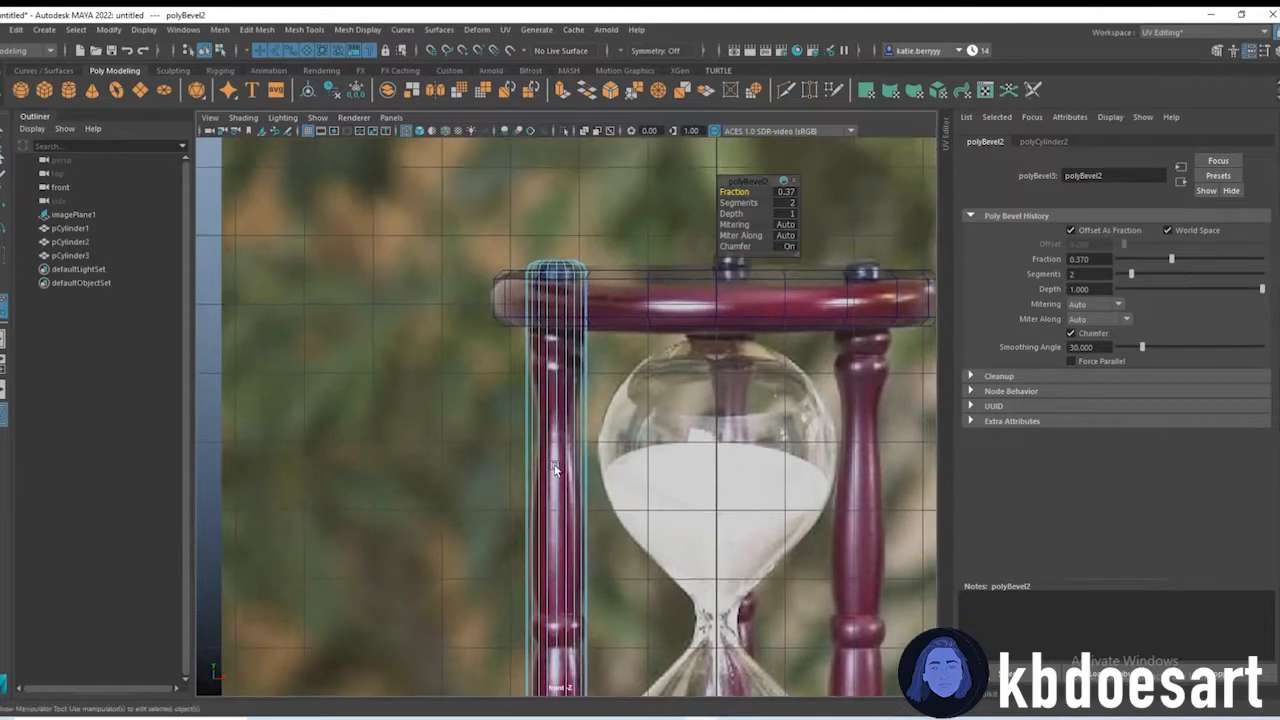
{"action": "scroll", "coordinate": [621, 335], "scroll_direction": "up", "scroll_amount": 5}
Step: Insert five horizontal edge loops with Multi-Cut along the pillar's turned collar just below the top plate
{"action": "right_click", "coordinate": [581, 322], "text": "shift"}
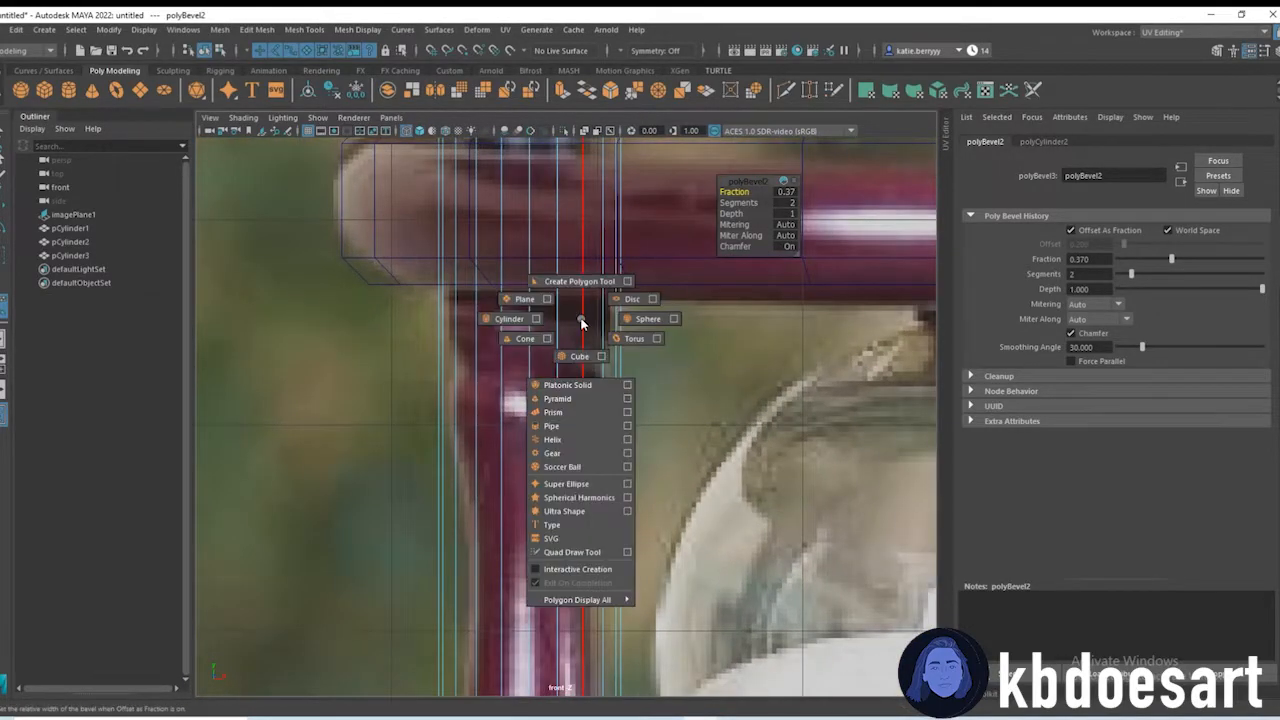
{"action": "key", "text": "q"}
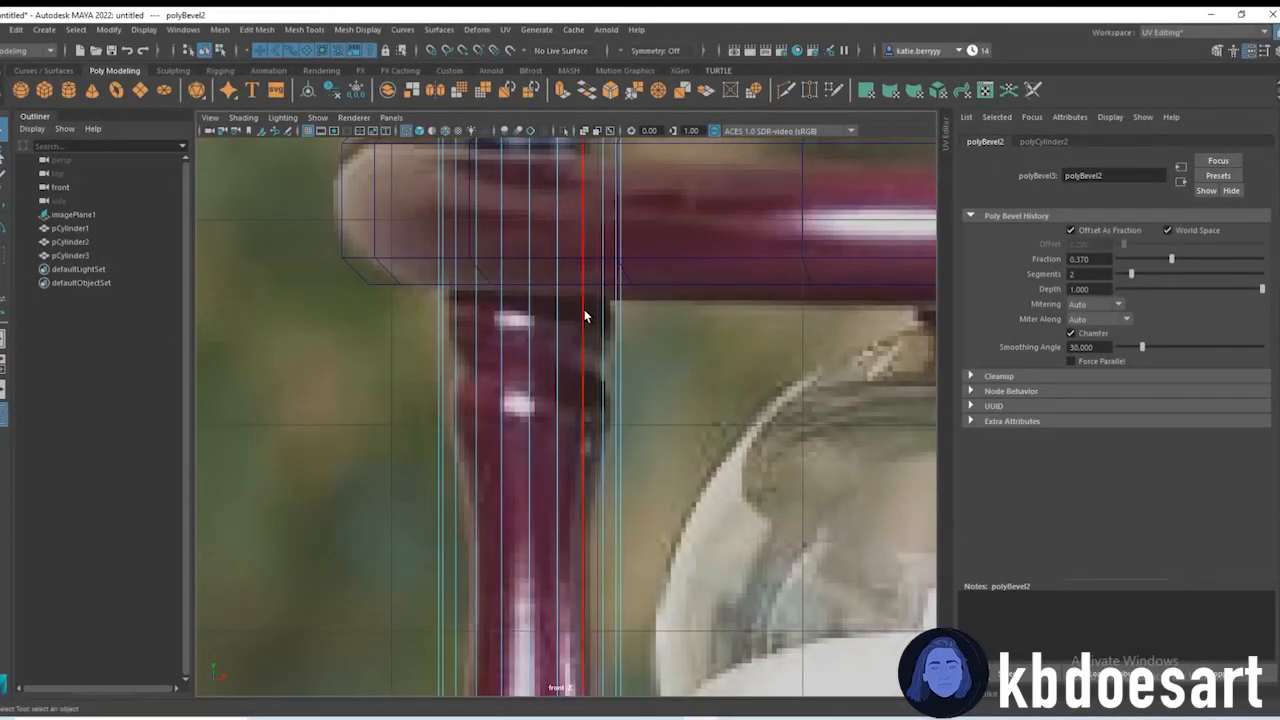
{"action": "right_click", "coordinate": [584, 311], "text": "shift"}
{"action": "right_click", "coordinate": [558, 327], "text": "shift"}
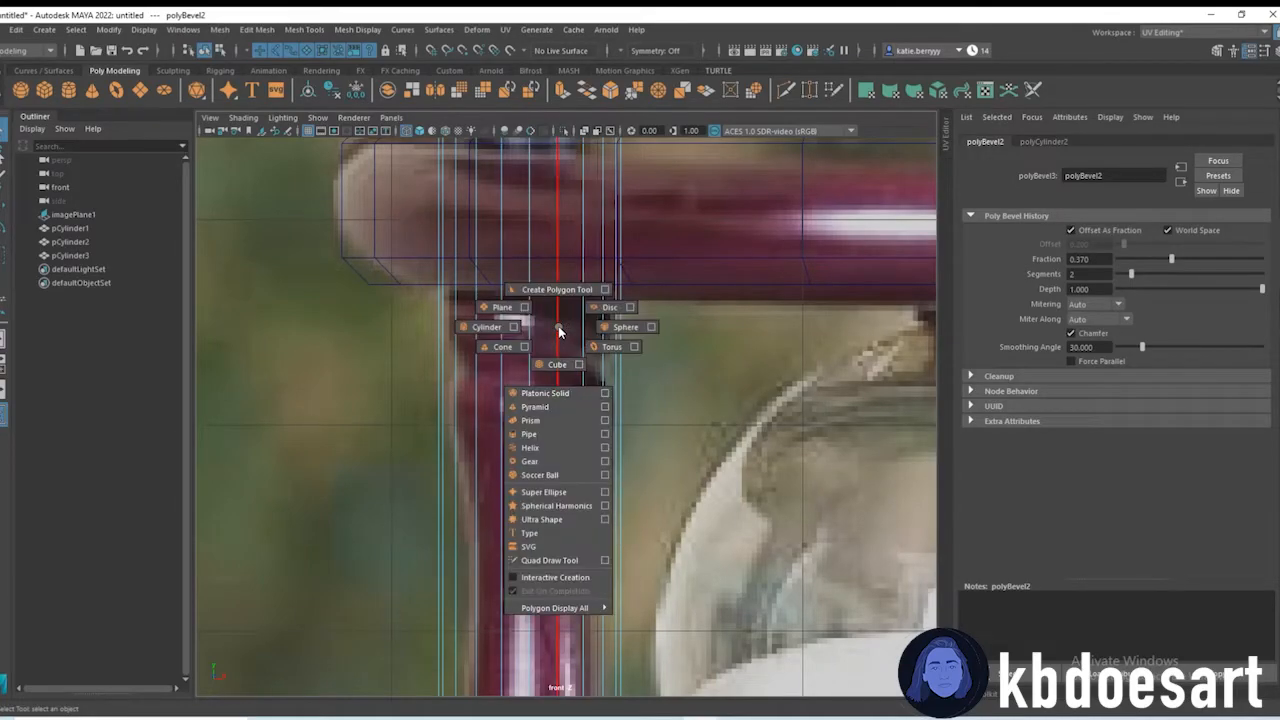
{"action": "right_click", "coordinate": [565, 324]}
{"action": "left_click", "coordinate": [565, 326]}
{"action": "right_click", "coordinate": [567, 326], "text": "shift"}
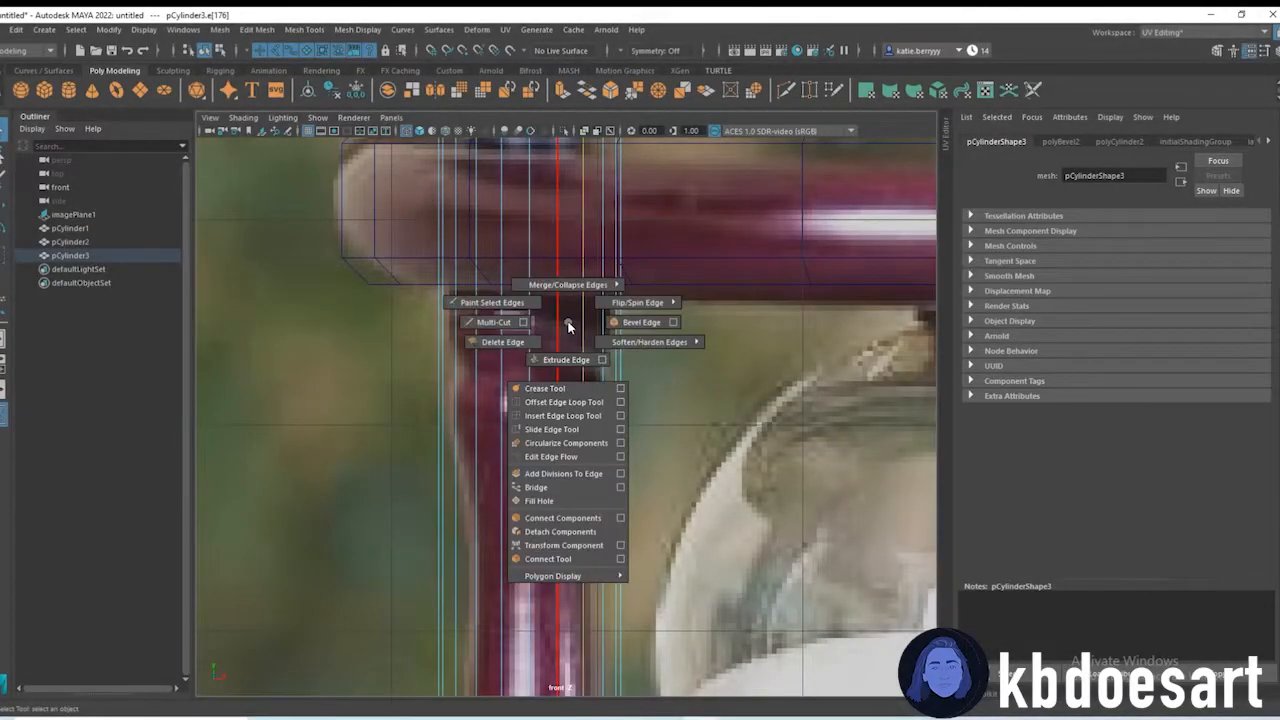
{"action": "right_click_drag", "start_coordinate": [570, 321], "coordinate": [469, 324], "text": "shift"}
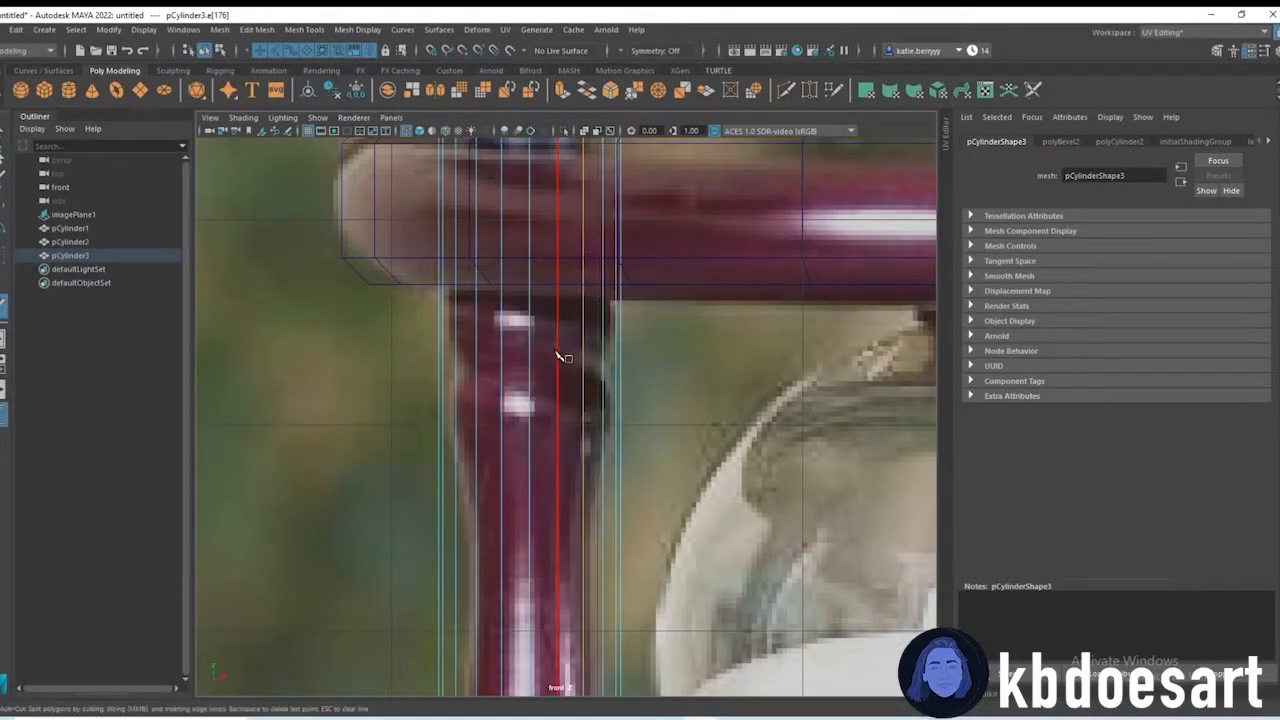
{"action": "left_click", "coordinate": [471, 360], "text": "ctrl"}
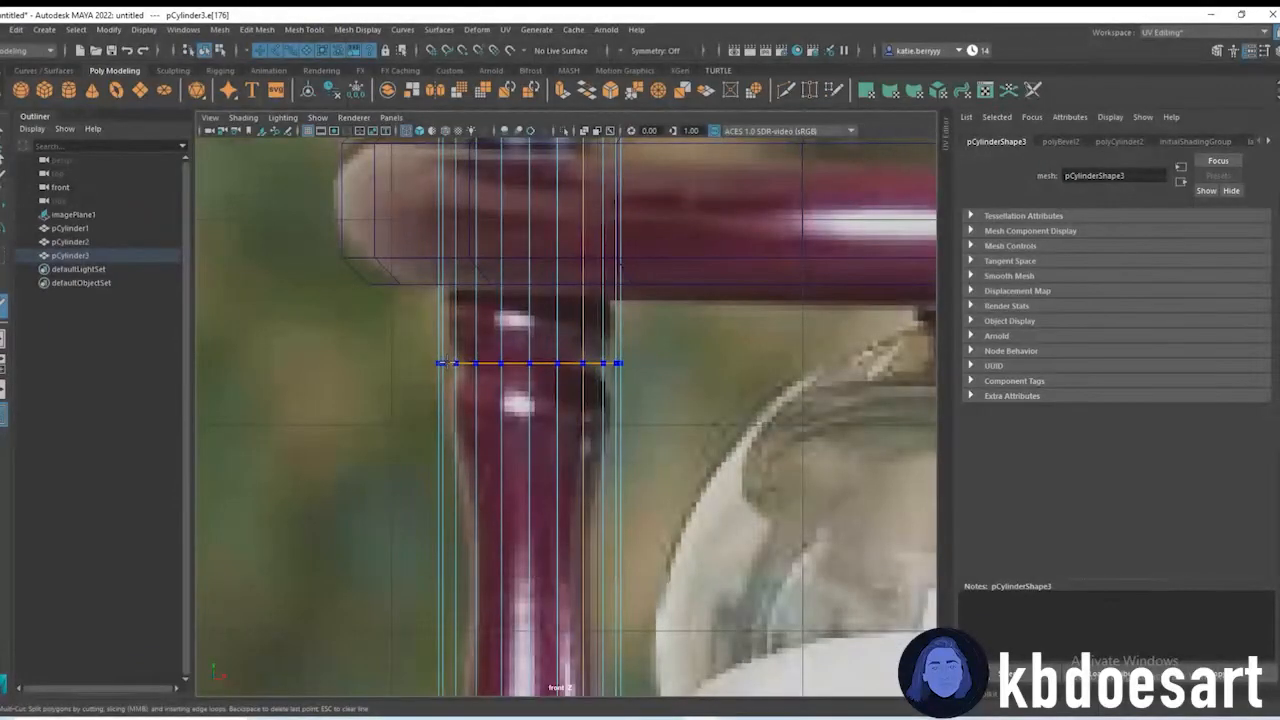
{"action": "left_click", "coordinate": [450, 296], "text": "ctrl"}
{"action": "left_click", "coordinate": [442, 323], "text": "ctrl"}
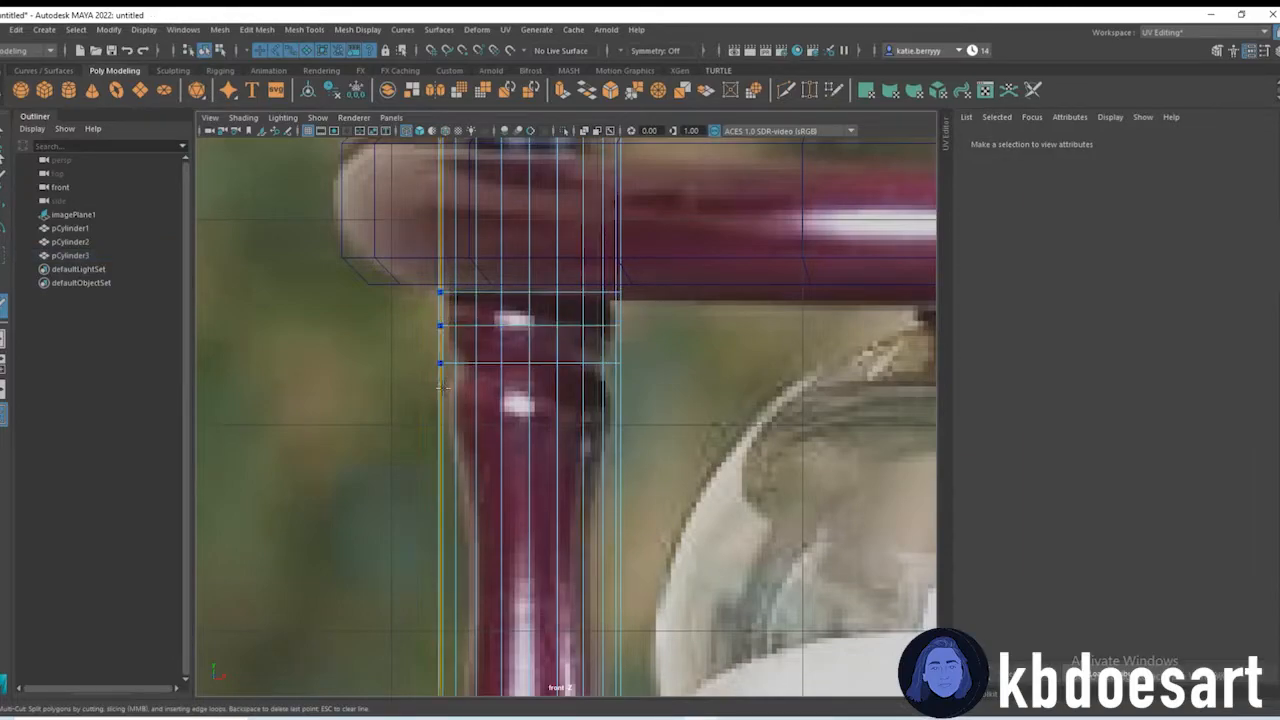
{"action": "left_click", "coordinate": [445, 405], "text": "ctrl"}
{"action": "left_click", "coordinate": [448, 462], "text": "ctrl"}
Step: Insert edge loops on the pillar's upper shaft, around its middle ring, and a short way below the ring
{"action": "middle_click_drag", "start_coordinate": [594, 690], "coordinate": [603, 326], "text": "alt"}
{"action": "left_click", "coordinate": [498, 217], "text": "ctrl"}
{"action": "middle_click_drag", "start_coordinate": [559, 538], "coordinate": [523, 145], "text": "alt"}
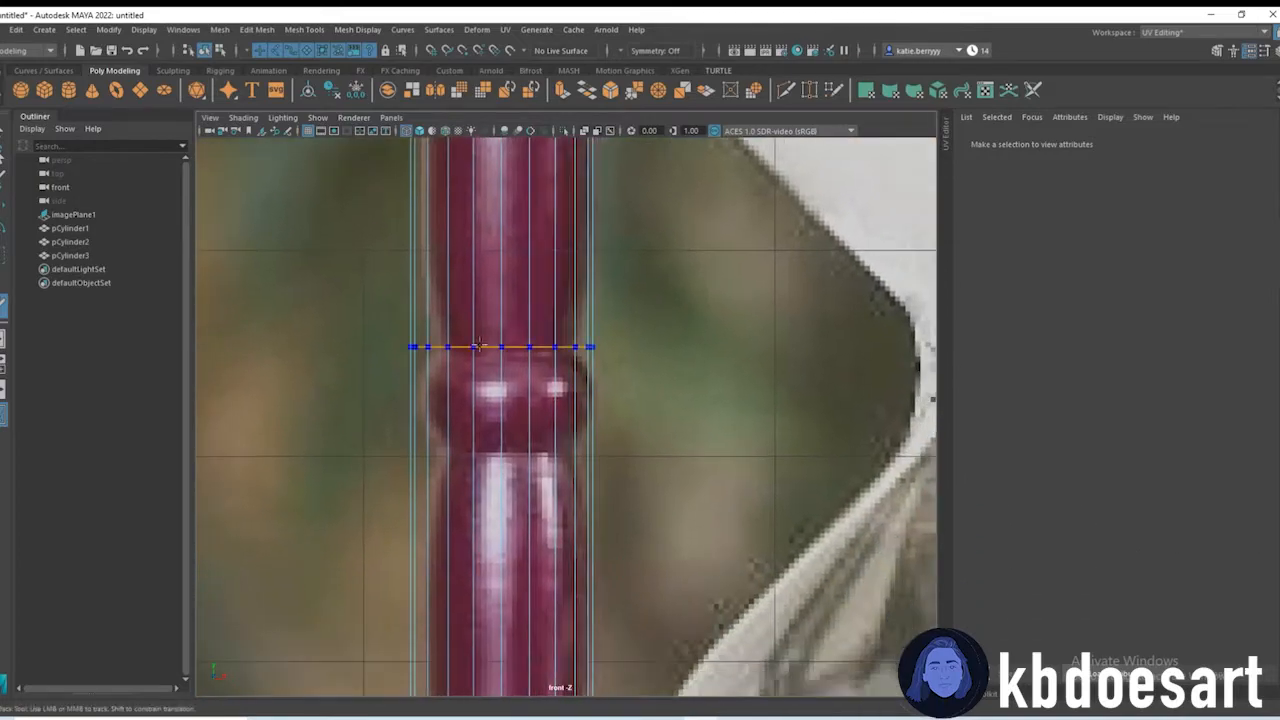
{"action": "left_click", "coordinate": [448, 349], "text": "ctrl"}
{"action": "left_click", "coordinate": [470, 386], "text": "ctrl"}
{"action": "left_click", "coordinate": [450, 449], "text": "ctrl"}
{"action": "left_click", "coordinate": [472, 449]}
{"action": "middle_click_drag", "start_coordinate": [465, 555], "coordinate": [480, 343], "text": "alt"}
{"action": "middle_click_drag", "start_coordinate": [620, 597], "coordinate": [660, 356], "text": "alt"}
{"action": "scroll", "coordinate": [660, 356], "scroll_direction": "down", "scroll_amount": 5}
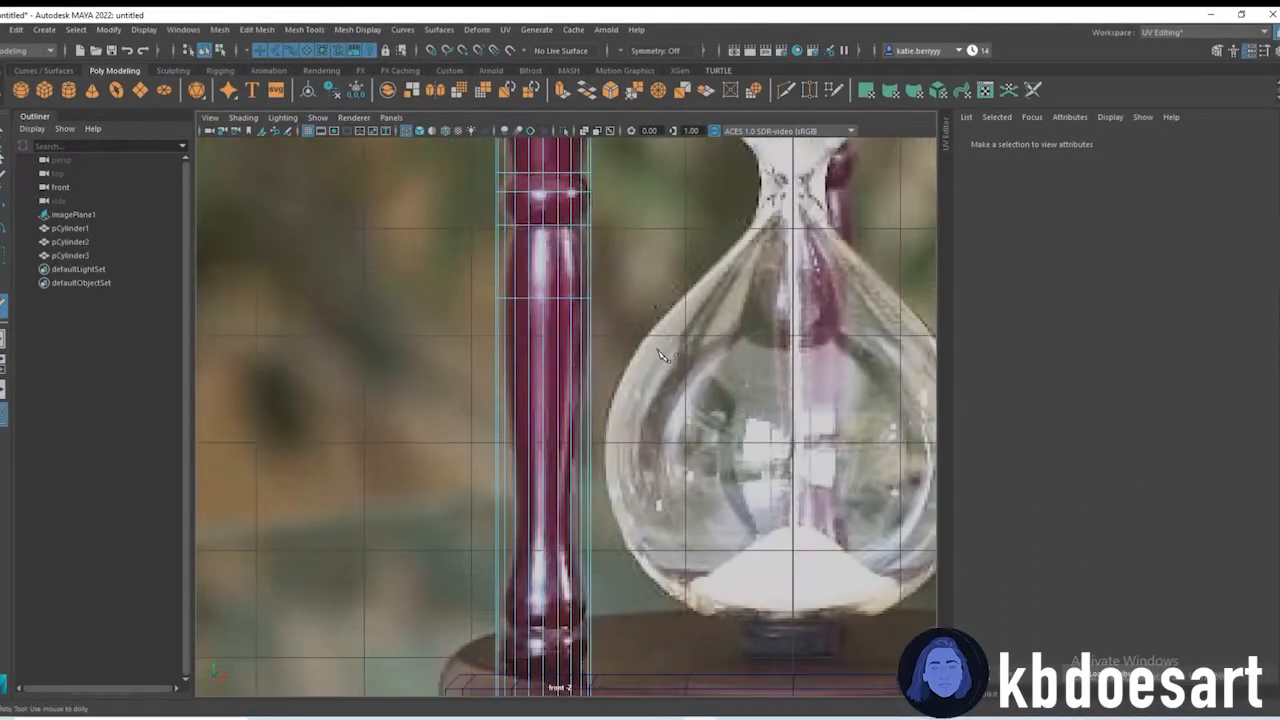
Step: Insert edge loops down the pillar's lower shaft and around the turned collar above the base plate
{"action": "middle_click_drag", "start_coordinate": [565, 543], "coordinate": [543, 366], "text": "alt"}
{"action": "scroll", "coordinate": [546, 366], "scroll_direction": "up", "scroll_amount": 1}
{"action": "left_click", "coordinate": [549, 296], "text": "ctrl"}
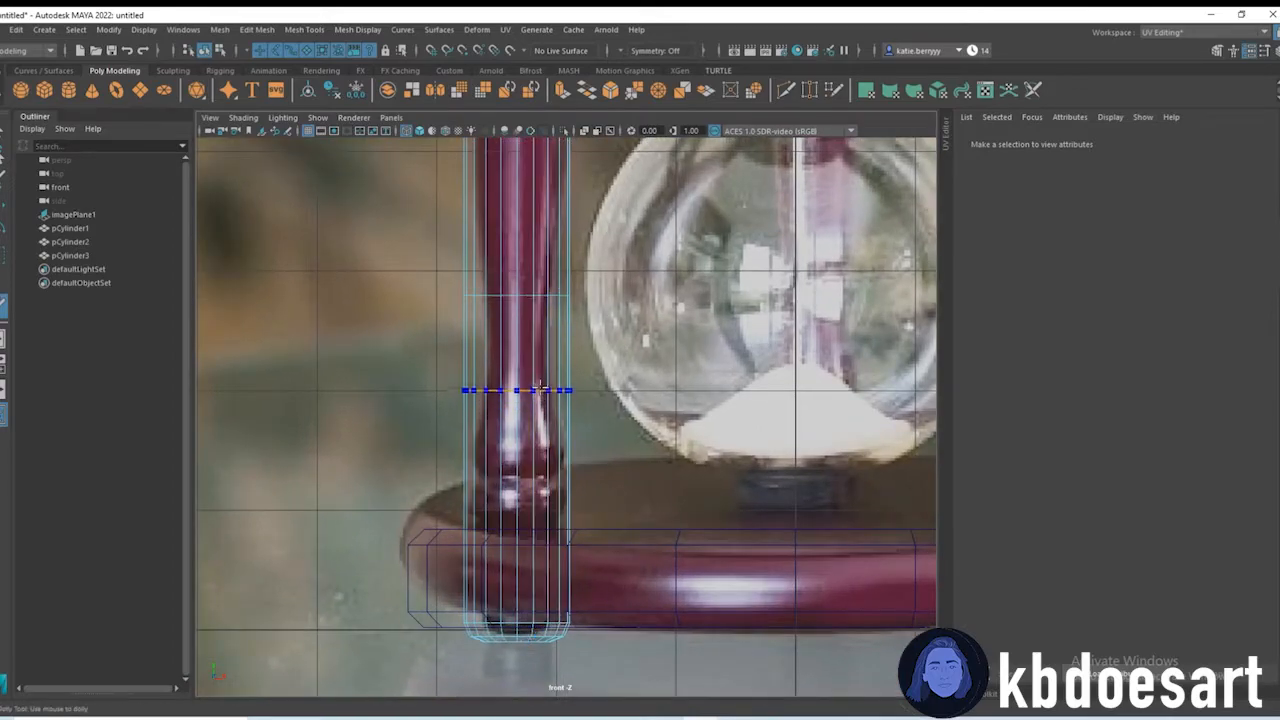
{"action": "left_click", "coordinate": [557, 387], "text": "ctrl"}
{"action": "scroll", "coordinate": [558, 390], "scroll_direction": "up", "scroll_amount": 3}
{"action": "left_click", "coordinate": [557, 457], "text": "ctrl"}
{"action": "left_click", "coordinate": [557, 501], "text": "ctrl"}
{"action": "scroll", "coordinate": [528, 552], "scroll_direction": "up", "scroll_amount": 2}
{"action": "middle_click_drag", "start_coordinate": [528, 556], "coordinate": [557, 437], "text": "alt"}
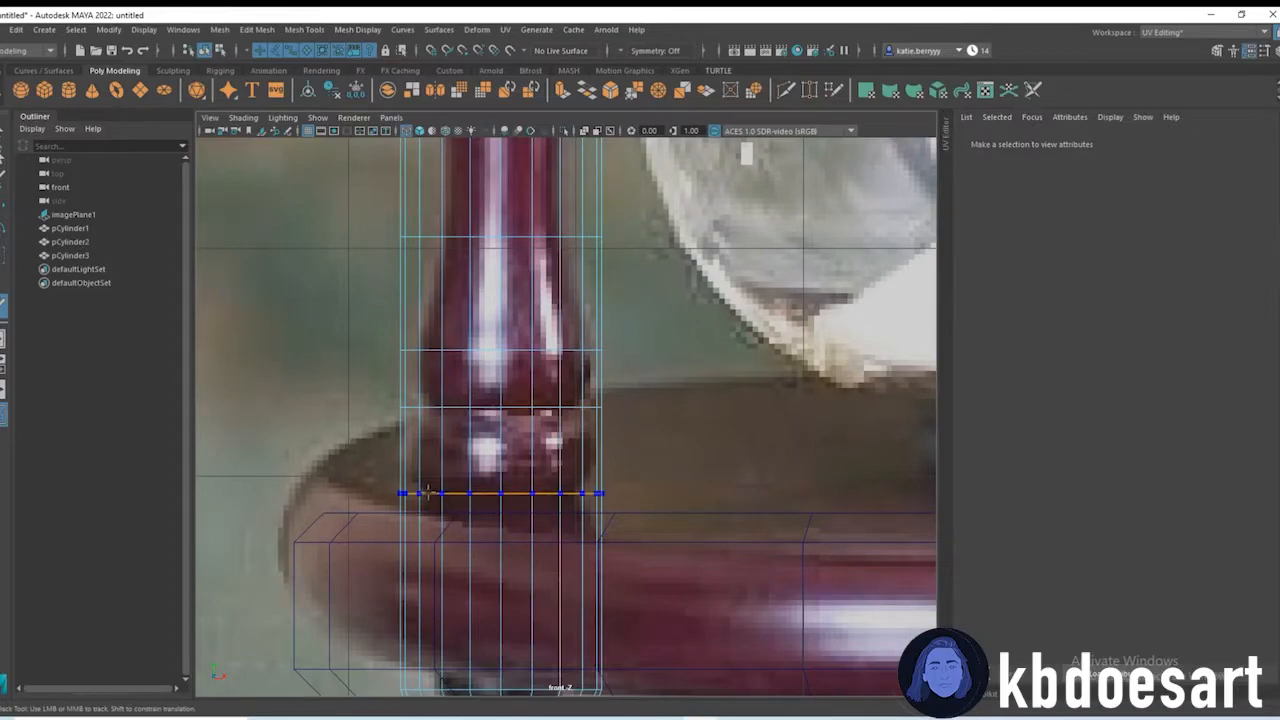
{"action": "left_click", "coordinate": [480, 455], "text": "ctrl"}
{"action": "key", "text": "w"}
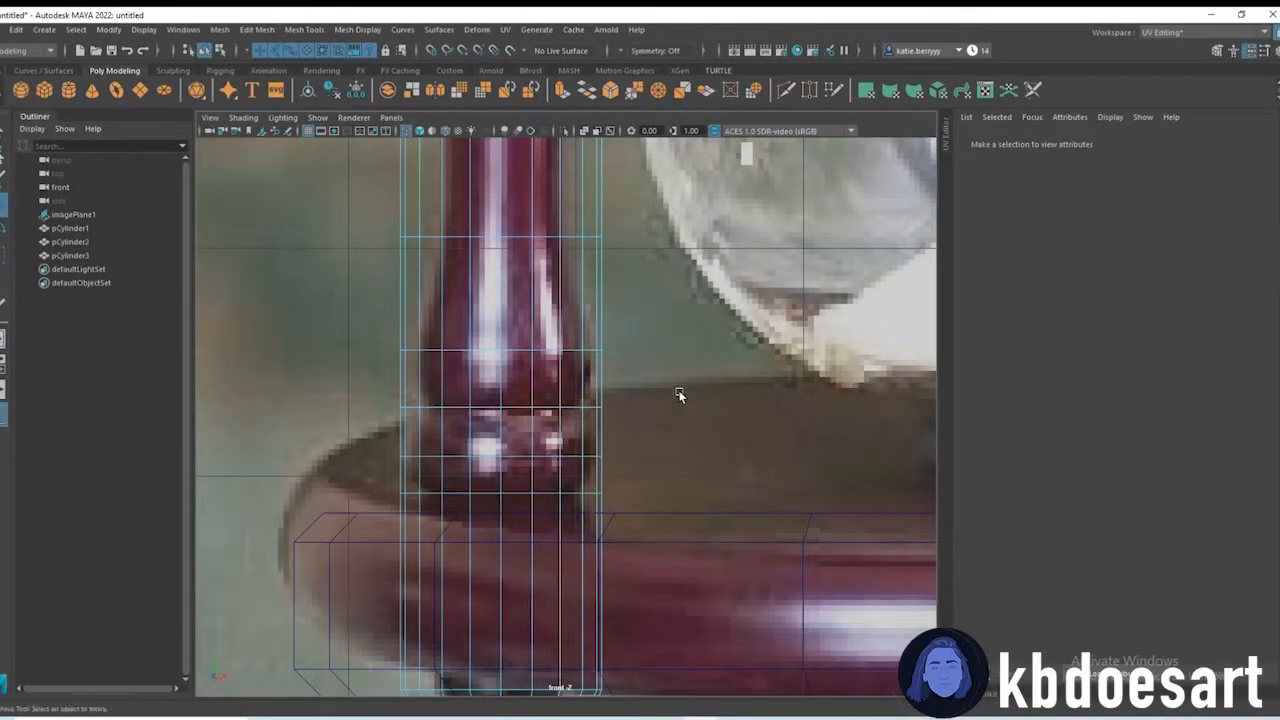
Step: Edit the pillar's vertices and scale in the two highest rows below the top plate to match the reference
{"action": "scroll", "coordinate": [557, 451], "scroll_direction": "down", "scroll_amount": 5}
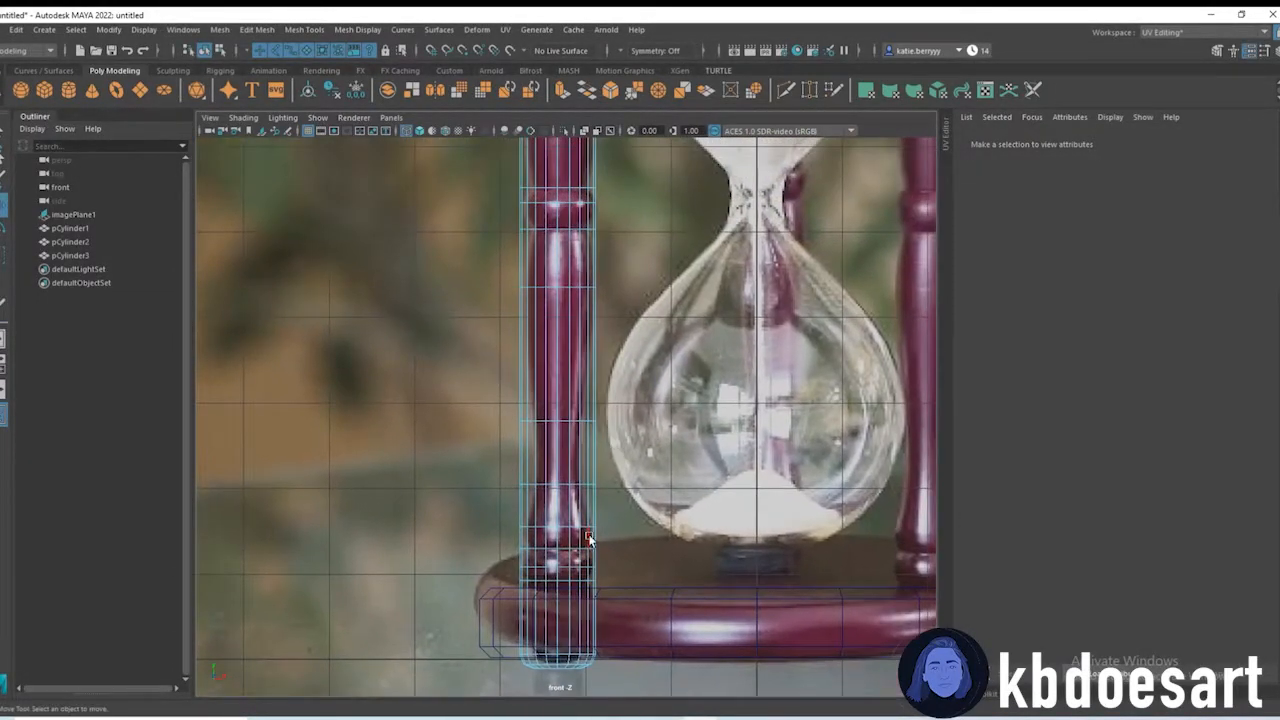
{"action": "middle_click_drag", "start_coordinate": [586, 273], "coordinate": [580, 493], "text": "alt"}
{"action": "scroll", "coordinate": [606, 289], "scroll_direction": "up", "scroll_amount": 1}
{"action": "scroll", "coordinate": [711, 360], "scroll_direction": "up", "scroll_amount": 3}
{"action": "middle_click_drag", "start_coordinate": [490, 244], "coordinate": [498, 378], "text": "alt"}
{"action": "scroll", "coordinate": [498, 378], "scroll_direction": "up", "scroll_amount": 3}
{"action": "right_click_drag", "start_coordinate": [523, 301], "coordinate": [430, 292]}
{"action": "left_click_drag", "start_coordinate": [278, 252], "coordinate": [831, 328]}
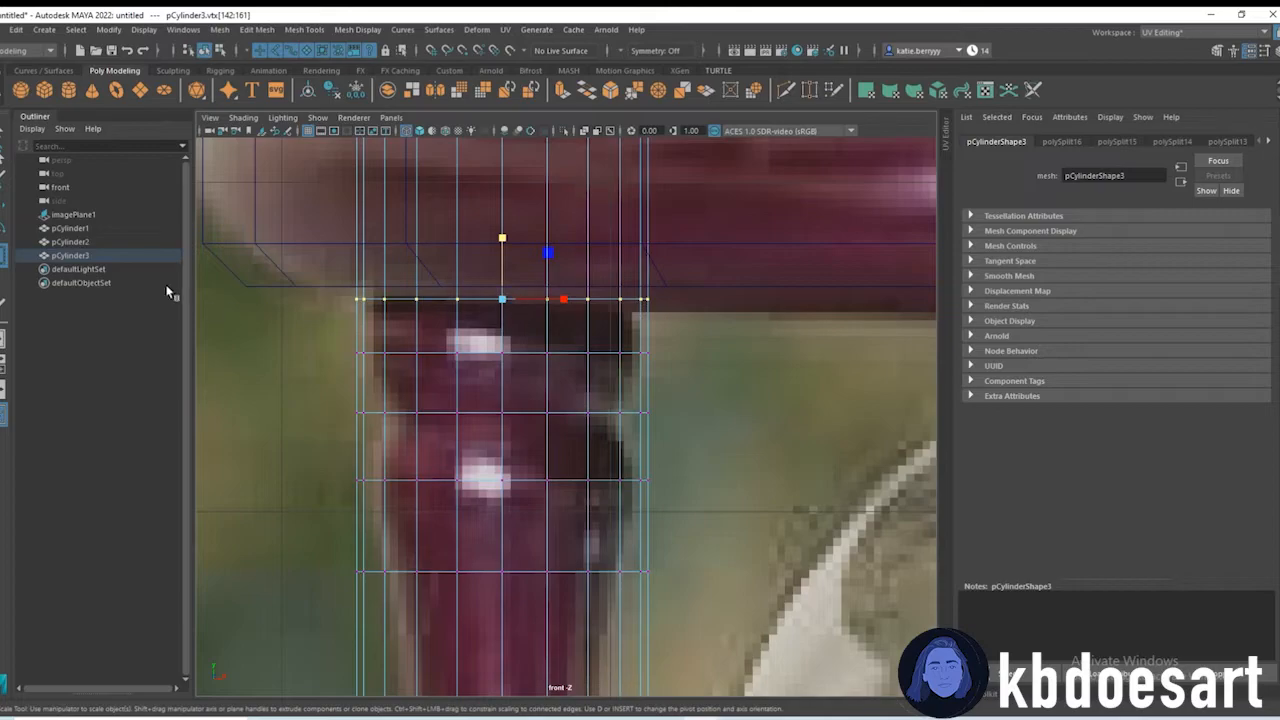
{"action": "left_click_drag", "start_coordinate": [502, 298], "coordinate": [440, 305]}
{"action": "left_click_drag", "start_coordinate": [318, 328], "coordinate": [836, 377]}
{"action": "left_click_drag", "start_coordinate": [501, 353], "coordinate": [472, 360]}
Step: Scale in the next three vertex rows of the upper collar to follow the reference profile
{"action": "left_click_drag", "start_coordinate": [334, 396], "coordinate": [768, 443]}
{"action": "left_click_drag", "start_coordinate": [504, 413], "coordinate": [778, 526]}
{"action": "left_click_drag", "start_coordinate": [504, 480], "coordinate": [475, 477]}
{"action": "middle_click_drag", "start_coordinate": [551, 520], "coordinate": [537, 365], "text": "alt"}
{"action": "left_click_drag", "start_coordinate": [309, 403], "coordinate": [724, 448]}
{"action": "left_click_drag", "start_coordinate": [489, 417], "coordinate": [434, 415]}
Step: Scale in the vertex row on the upper shaft and the row at the top of the middle ring
{"action": "middle_click_drag", "start_coordinate": [530, 520], "coordinate": [526, 228], "text": "alt"}
{"action": "left_click_drag", "start_coordinate": [257, 304], "coordinate": [650, 375]}
{"action": "left_click_drag", "start_coordinate": [457, 363], "coordinate": [398, 346]}
{"action": "middle_click_drag", "start_coordinate": [728, 574], "coordinate": [680, 200], "text": "alt"}
{"action": "middle_click_drag", "start_coordinate": [625, 470], "coordinate": [635, 69], "text": "alt"}
{"action": "left_click_drag", "start_coordinate": [215, 360], "coordinate": [711, 428]}
{"action": "left_click_drag", "start_coordinate": [450, 423], "coordinate": [395, 413]}
Step: Insert an edge loop midway along the upper shaft and scale it outward to match the pillar's bulge
{"action": "middle_click_drag", "start_coordinate": [484, 331], "coordinate": [560, 650], "text": "alt"}
{"action": "right_click_drag", "start_coordinate": [501, 355], "coordinate": [428, 358], "text": "shift"}
{"action": "left_click", "coordinate": [510, 306], "text": "ctrl"}
{"action": "left_click_drag", "start_coordinate": [339, 249], "coordinate": [818, 362]}
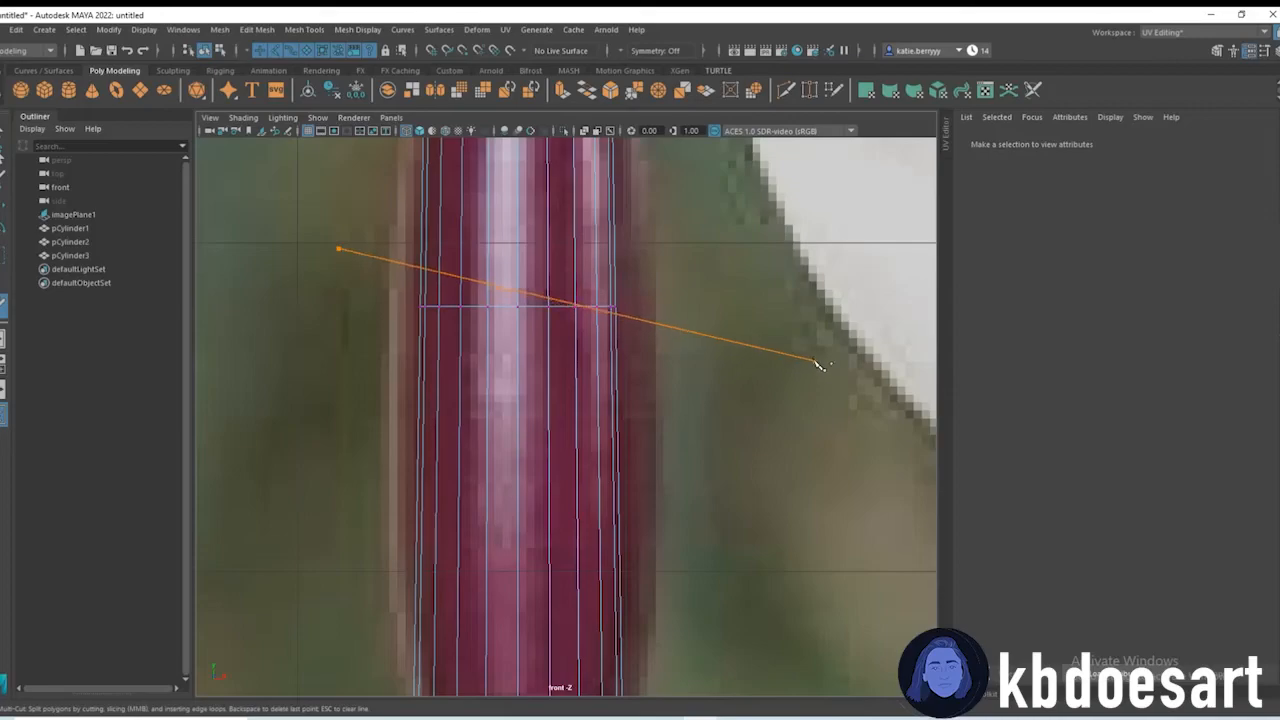
{"action": "key", "text": "q"}
{"action": "left_click_drag", "start_coordinate": [366, 288], "coordinate": [745, 336]}
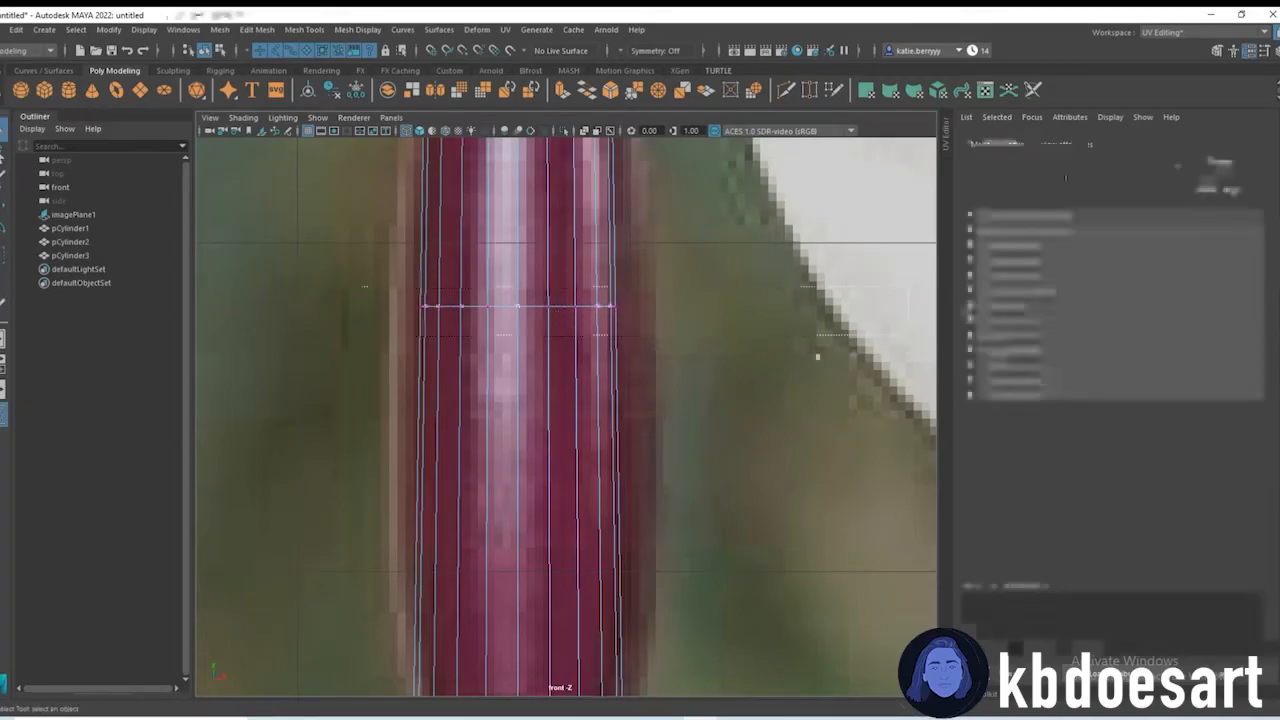
{"action": "key", "text": "r"}
{"action": "left_click_drag", "start_coordinate": [517, 307], "coordinate": [547, 307]}
Step: Scale the middle ring's centre vertex row in slightly and narrow the row at its lower edge
{"action": "left_click_drag", "start_coordinate": [625, 525], "coordinate": [676, 256], "text": "alt"}
{"action": "middle_click_drag", "start_coordinate": [706, 516], "coordinate": [651, 264], "text": "alt"}
{"action": "left_click_drag", "start_coordinate": [282, 247], "coordinate": [740, 328]}
{"action": "left_click_drag", "start_coordinate": [517, 263], "coordinate": [490, 265]}
{"action": "left_click_drag", "start_coordinate": [349, 357], "coordinate": [870, 408]}
{"action": "left_click_drag", "start_coordinate": [516, 367], "coordinate": [440, 371]}
Step: Scale in the two vertex rows along the lower shaft to match the reference pillar
{"action": "middle_click_drag", "start_coordinate": [480, 575], "coordinate": [448, 290], "text": "alt"}
{"action": "left_click_drag", "start_coordinate": [280, 263], "coordinate": [799, 346]}
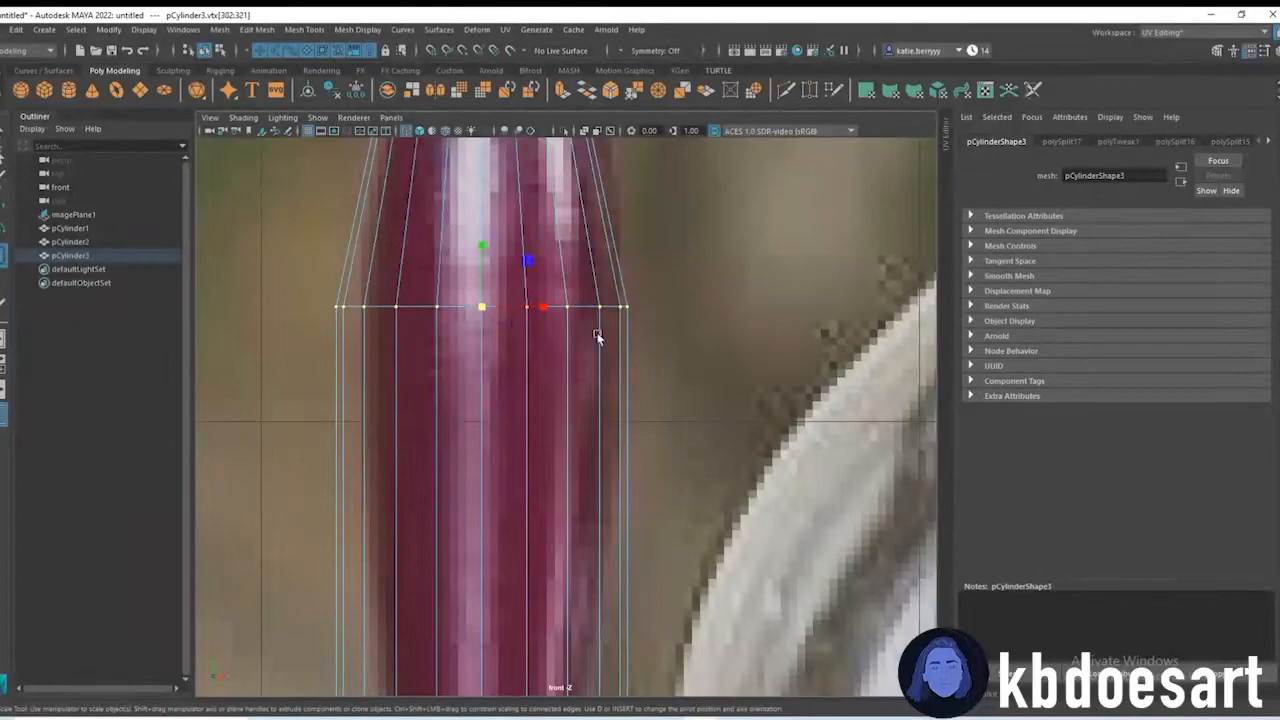
{"action": "left_click_drag", "start_coordinate": [482, 311], "coordinate": [434, 304]}
{"action": "middle_click_drag", "start_coordinate": [661, 544], "coordinate": [665, 144], "text": "alt"}
{"action": "left_click_drag", "start_coordinate": [267, 320], "coordinate": [800, 433]}
{"action": "left_click_drag", "start_coordinate": [488, 363], "coordinate": [421, 363]}
Step: Narrow the vertex row at the shaft's lower end and slightly scale in the flared row beneath it
{"action": "middle_click_drag", "start_coordinate": [548, 552], "coordinate": [544, 365], "text": "alt"}
{"action": "left_click_drag", "start_coordinate": [256, 377], "coordinate": [312, 412]}
{"action": "left_click_drag", "start_coordinate": [470, 420], "coordinate": [409, 423]}
{"action": "middle_click_drag", "start_coordinate": [514, 541], "coordinate": [514, 357], "text": "alt"}
{"action": "left_click_drag", "start_coordinate": [282, 365], "coordinate": [882, 456]}
{"action": "left_click_drag", "start_coordinate": [491, 403], "coordinate": [466, 410]}
Step: Scale in the three lowest collar vertex rows above the base plate to follow the reference profile
{"action": "middle_click_drag", "start_coordinate": [480, 472], "coordinate": [434, 375], "text": "alt"}
{"action": "left_click_drag", "start_coordinate": [257, 376], "coordinate": [756, 434]}
{"action": "left_click_drag", "start_coordinate": [445, 392], "coordinate": [405, 395]}
{"action": "middle_click_drag", "start_coordinate": [227, 438], "coordinate": [220, 392], "text": "alt"}
{"action": "left_click_drag", "start_coordinate": [220, 392], "coordinate": [630, 438]}
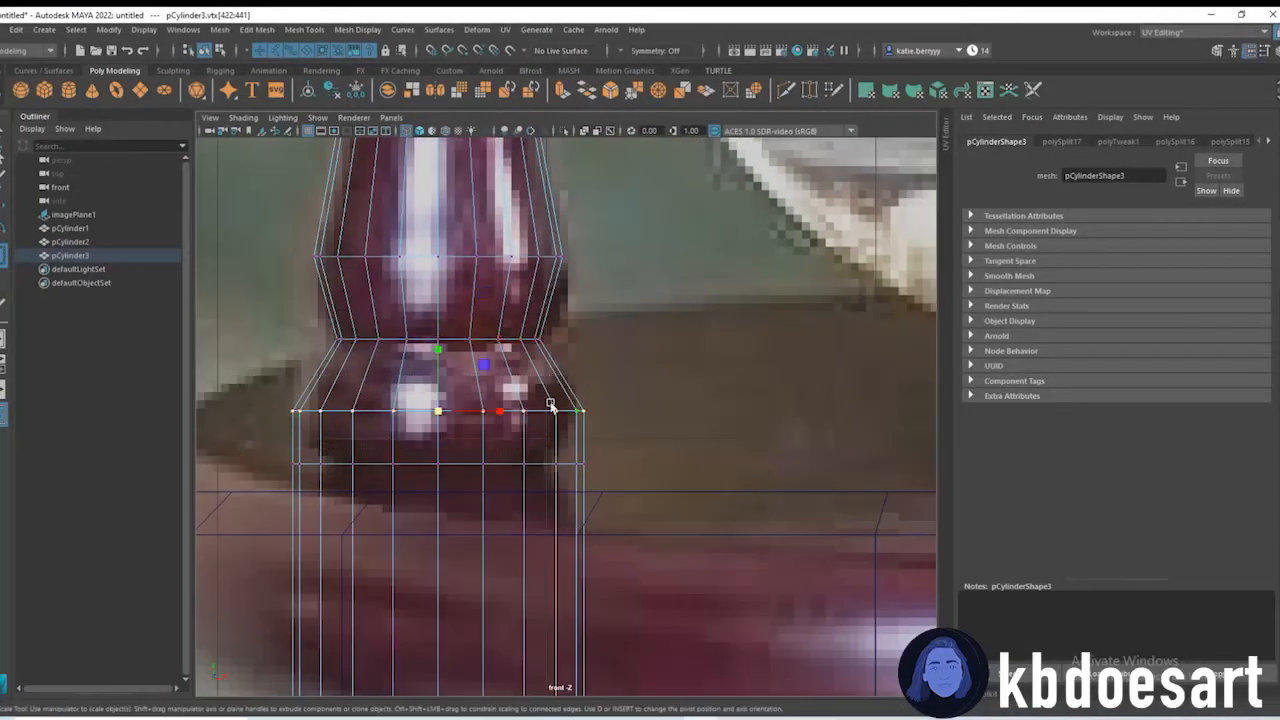
{"action": "left_click_drag", "start_coordinate": [434, 410], "coordinate": [416, 410]}
{"action": "left_click_drag", "start_coordinate": [228, 448], "coordinate": [814, 487]}
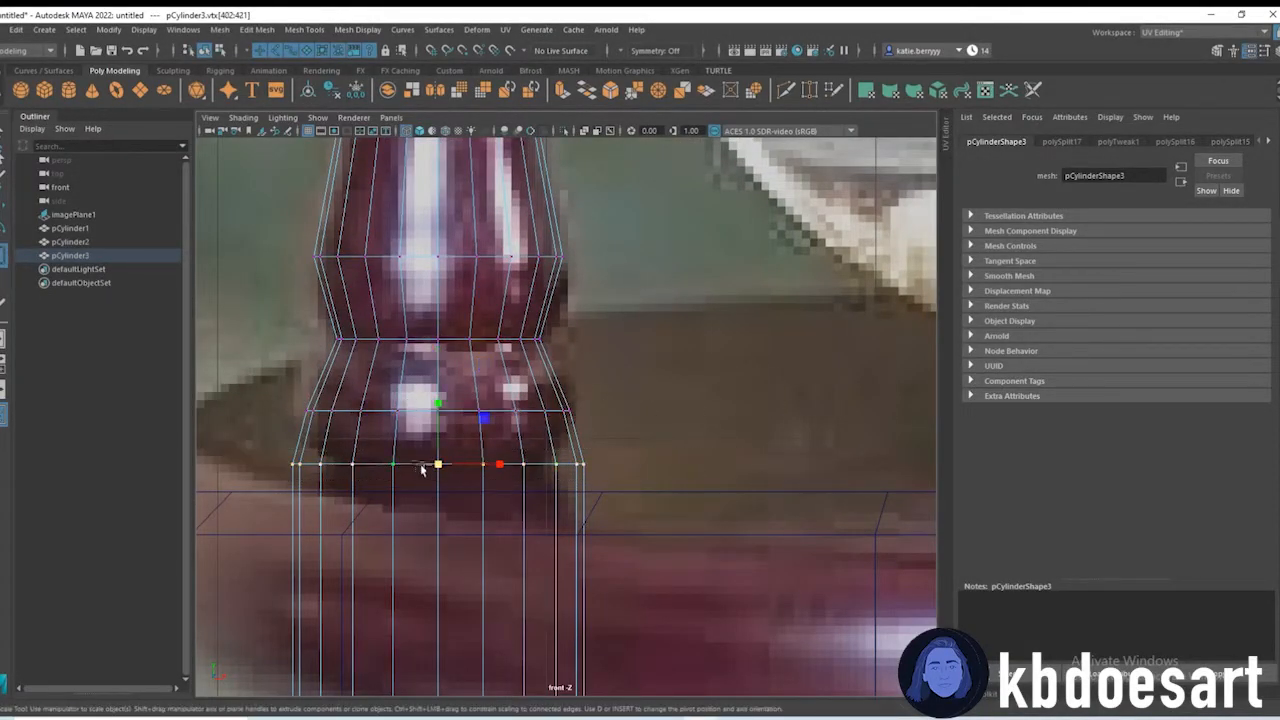
{"action": "left_click_drag", "start_coordinate": [438, 464], "coordinate": [367, 464]}
{"action": "scroll", "coordinate": [640, 440], "scroll_direction": "down", "scroll_amount": 5}
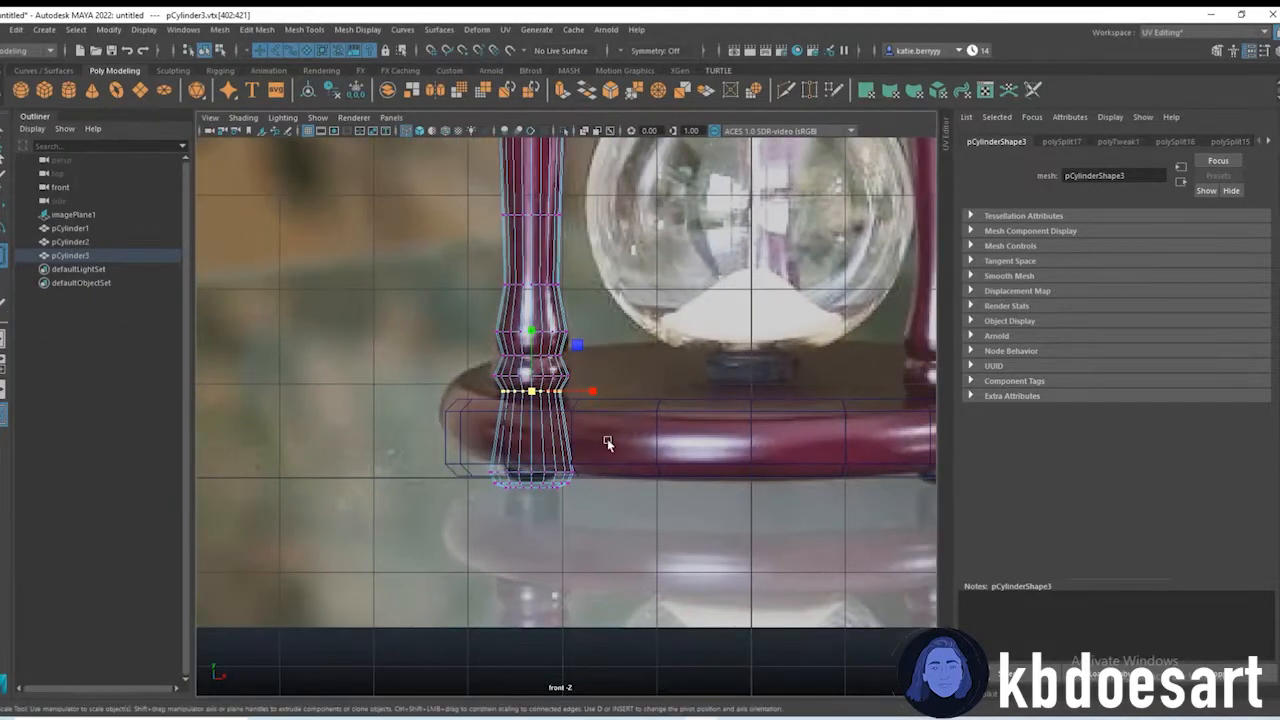
{"action": "middle_click_drag", "start_coordinate": [583, 279], "coordinate": [606, 514], "text": "alt"}
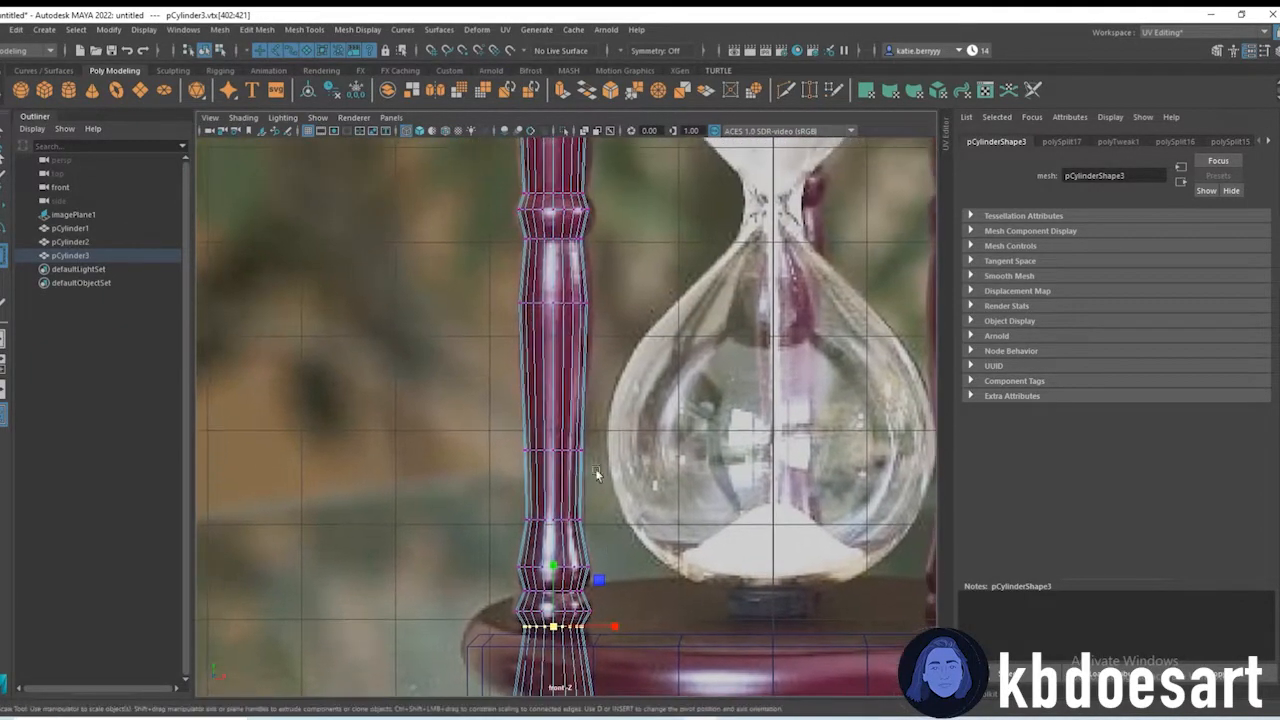
{"action": "middle_click_drag", "start_coordinate": [572, 320], "coordinate": [586, 529], "text": "alt"}
{"action": "middle_click_drag", "start_coordinate": [600, 384], "coordinate": [607, 540], "text": "alt"}
{"action": "key", "text": "q"}
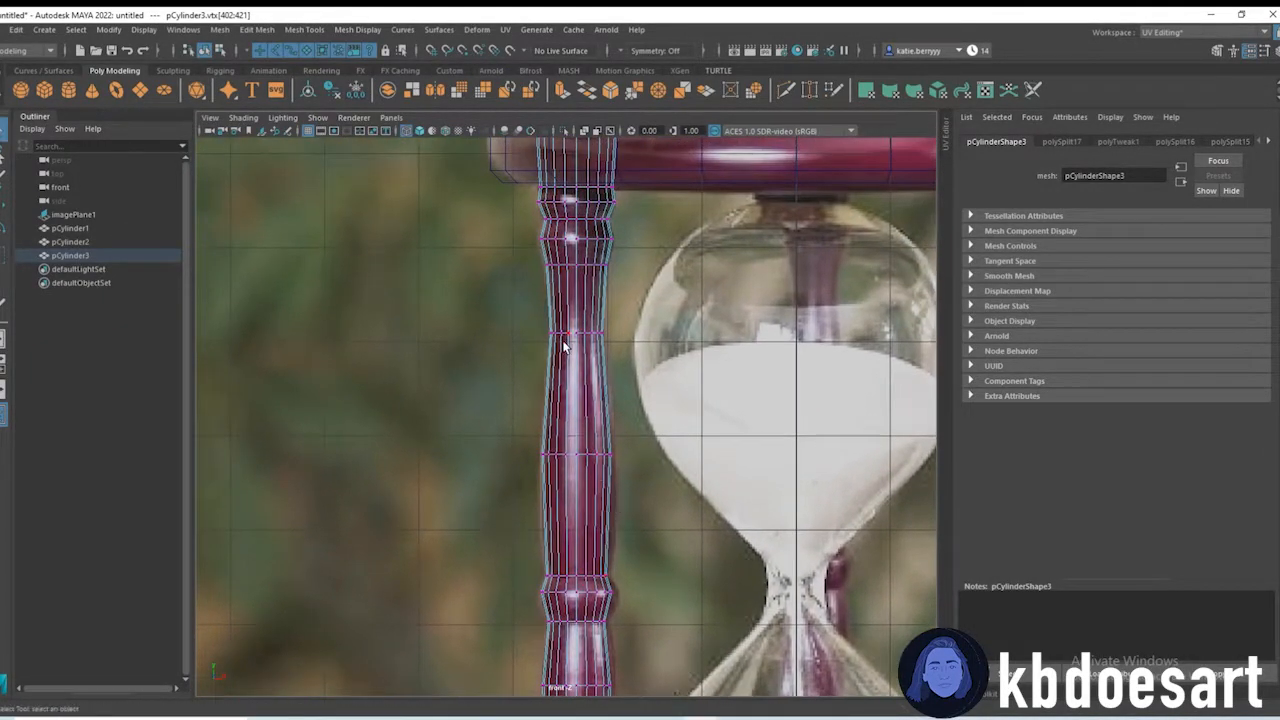
Step: Bevel the edge loops at the pillar's rings and collars with 2 segments and a fraction of 0.18
{"action": "middle_click_drag", "start_coordinate": [563, 346], "coordinate": [572, 479], "text": "alt"}
{"action": "scroll", "coordinate": [812, 388], "scroll_direction": "up", "scroll_amount": 7}
{"action": "middle_click_drag", "start_coordinate": [695, 281], "coordinate": [619, 423], "text": "alt"}
{"action": "right_click", "coordinate": [531, 324]}
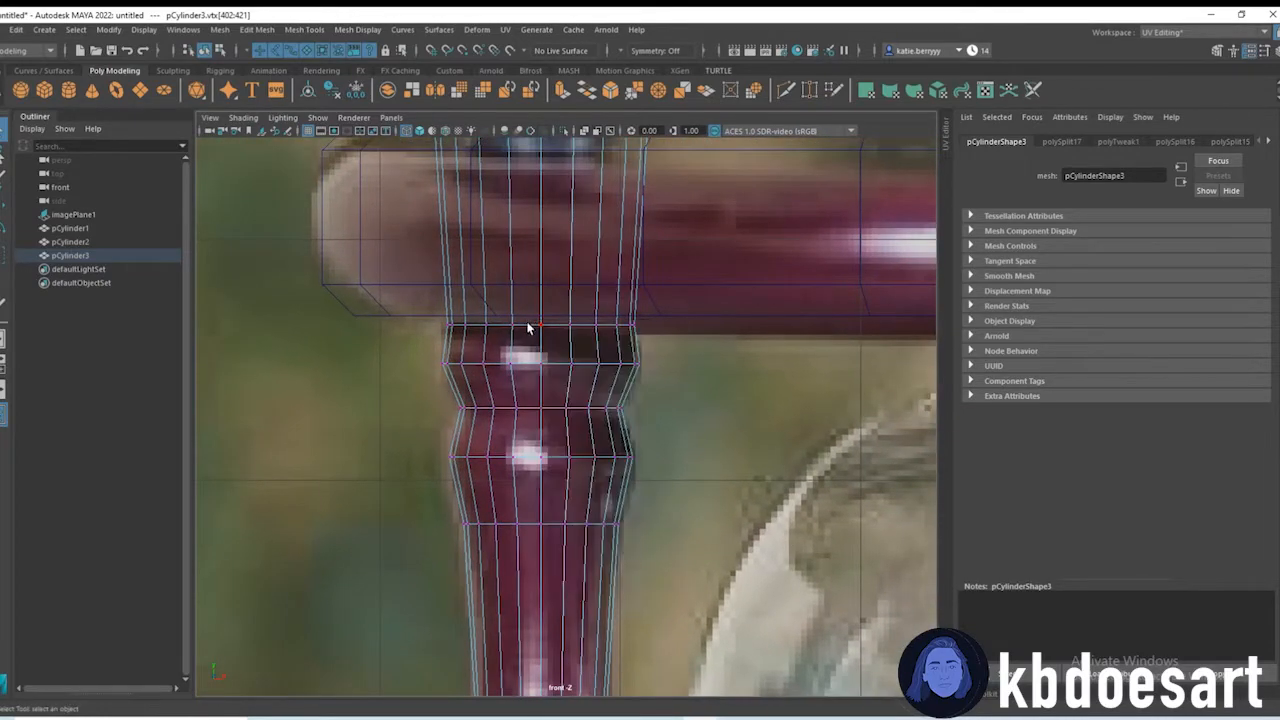
{"action": "right_click", "coordinate": [528, 326]}
{"action": "right_click_drag", "start_coordinate": [528, 326], "coordinate": [526, 284]}
{"action": "scroll", "coordinate": [757, 342], "scroll_direction": "up", "scroll_amount": 4}
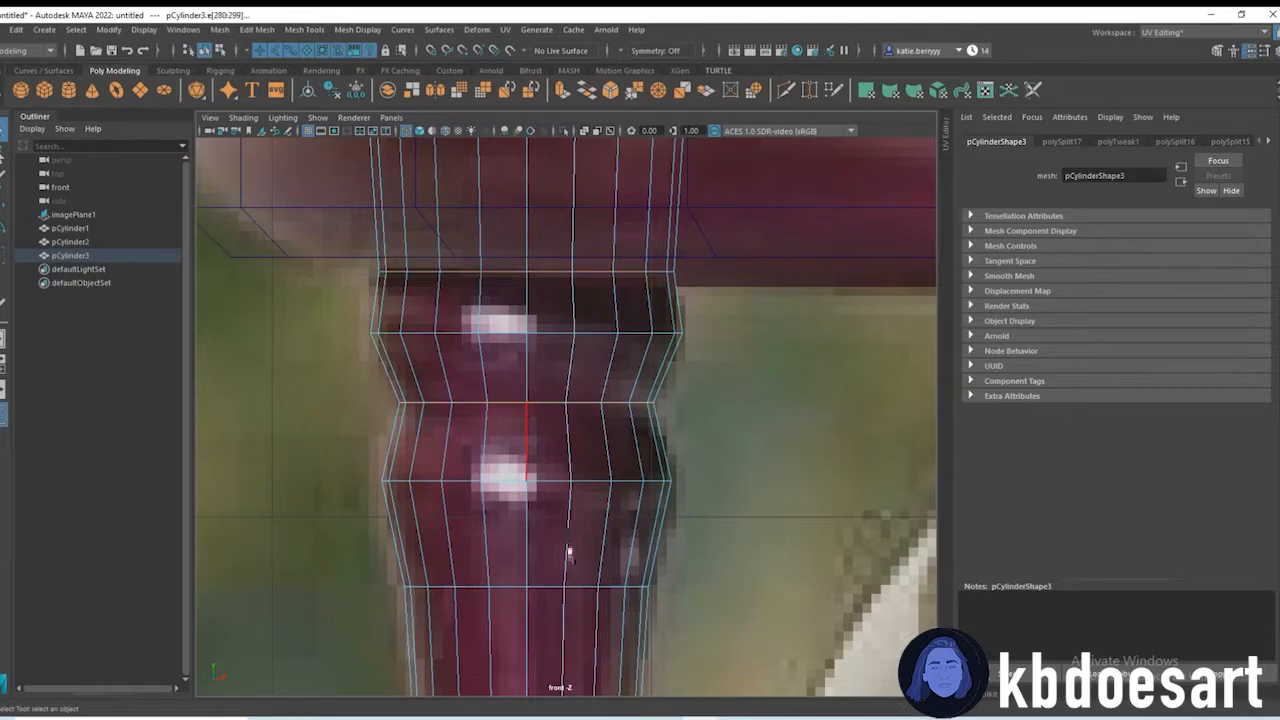
{"action": "middle_click_drag", "start_coordinate": [570, 556], "coordinate": [568, 415], "text": "alt"}
{"action": "scroll", "coordinate": [628, 603], "scroll_direction": "down", "scroll_amount": 8}
{"action": "middle_click_drag", "start_coordinate": [628, 603], "coordinate": [624, 387], "text": "alt"}
{"action": "scroll", "coordinate": [702, 339], "scroll_direction": "up", "scroll_amount": 1}
{"action": "scroll", "coordinate": [600, 400], "scroll_direction": "up", "scroll_amount": 1}
{"action": "middle_click_drag", "start_coordinate": [648, 658], "coordinate": [649, 383], "text": "alt"}
{"action": "scroll", "coordinate": [649, 383], "scroll_direction": "up", "scroll_amount": 2}
{"action": "middle_click_drag", "start_coordinate": [637, 598], "coordinate": [649, 210], "text": "alt"}
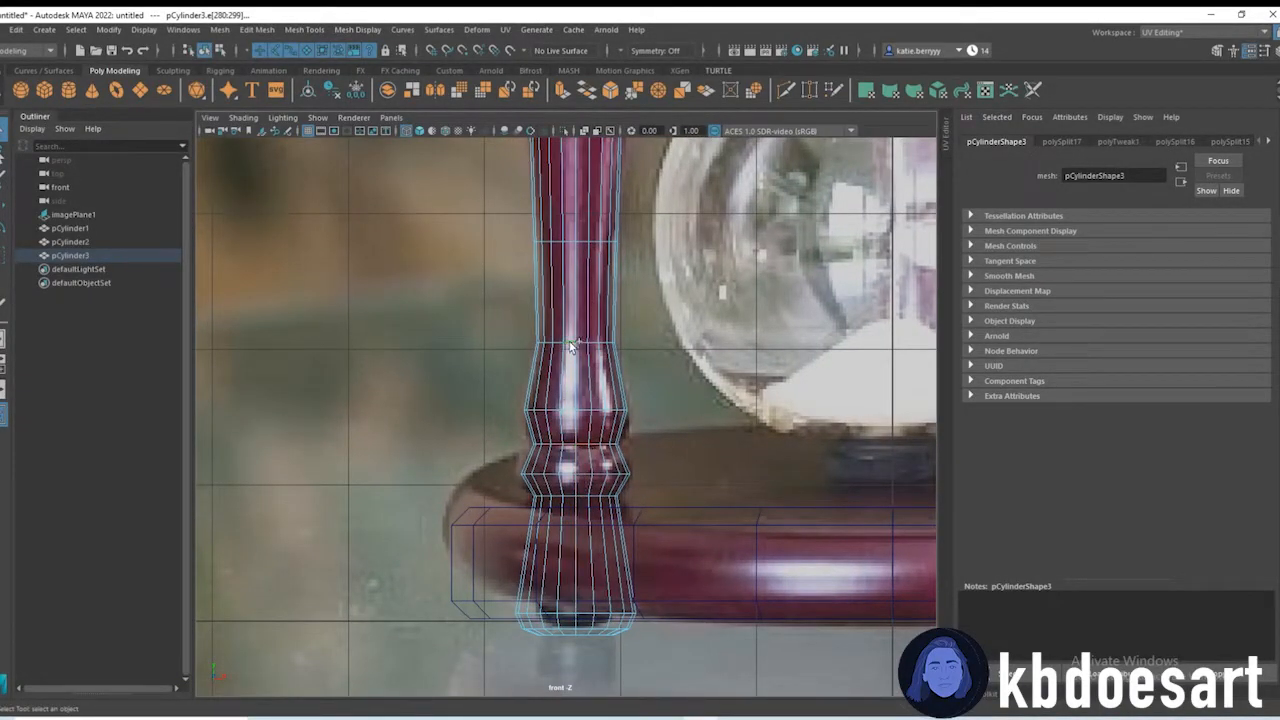
{"action": "left_click_drag", "start_coordinate": [600, 392], "coordinate": [521, 577], "text": "alt"}
{"action": "middle_click_drag", "start_coordinate": [461, 368], "coordinate": [503, 580], "text": "alt"}
{"action": "scroll", "coordinate": [677, 324], "scroll_direction": "up", "scroll_amount": 1}
{"action": "scroll", "coordinate": [677, 324], "scroll_direction": "down", "scroll_amount": 9}
{"action": "middle_click_drag", "start_coordinate": [591, 383], "coordinate": [556, 414], "text": "alt"}
{"action": "scroll", "coordinate": [667, 390], "scroll_direction": "up", "scroll_amount": 1}
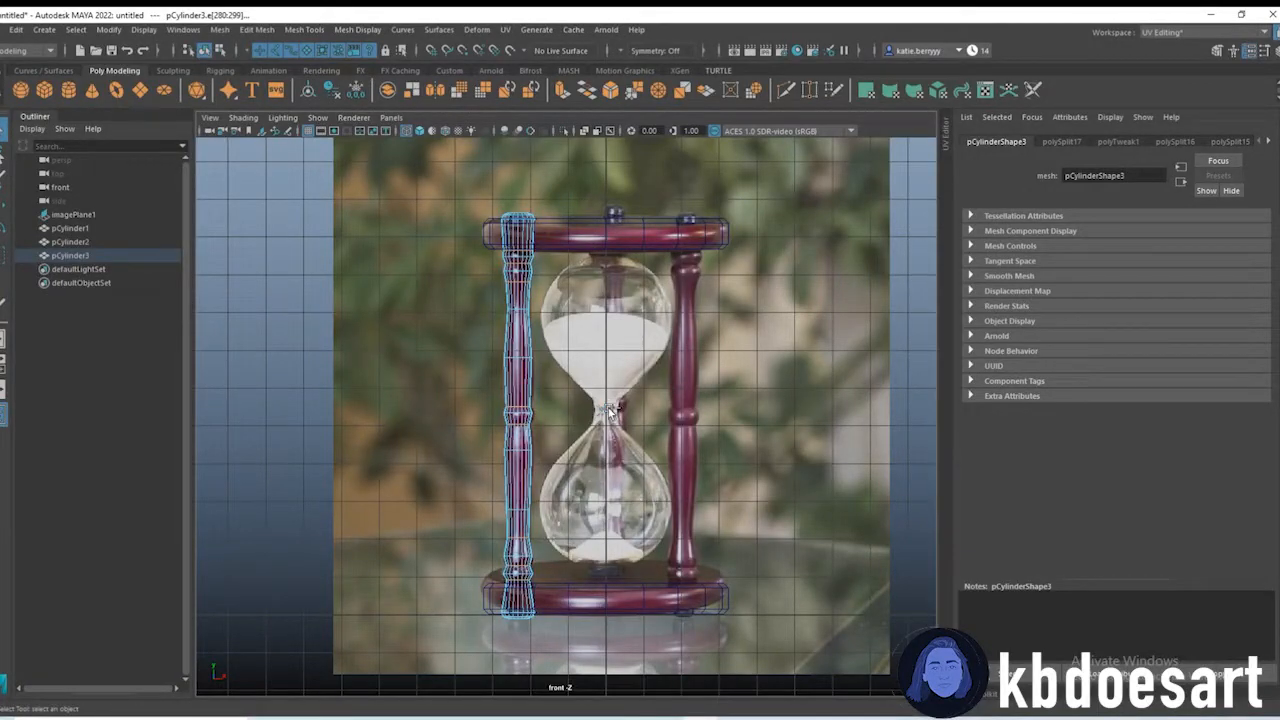
{"action": "key", "text": "ctrl+b"}
{"action": "scroll", "coordinate": [760, 205], "scroll_direction": "up", "scroll_amount": 3}
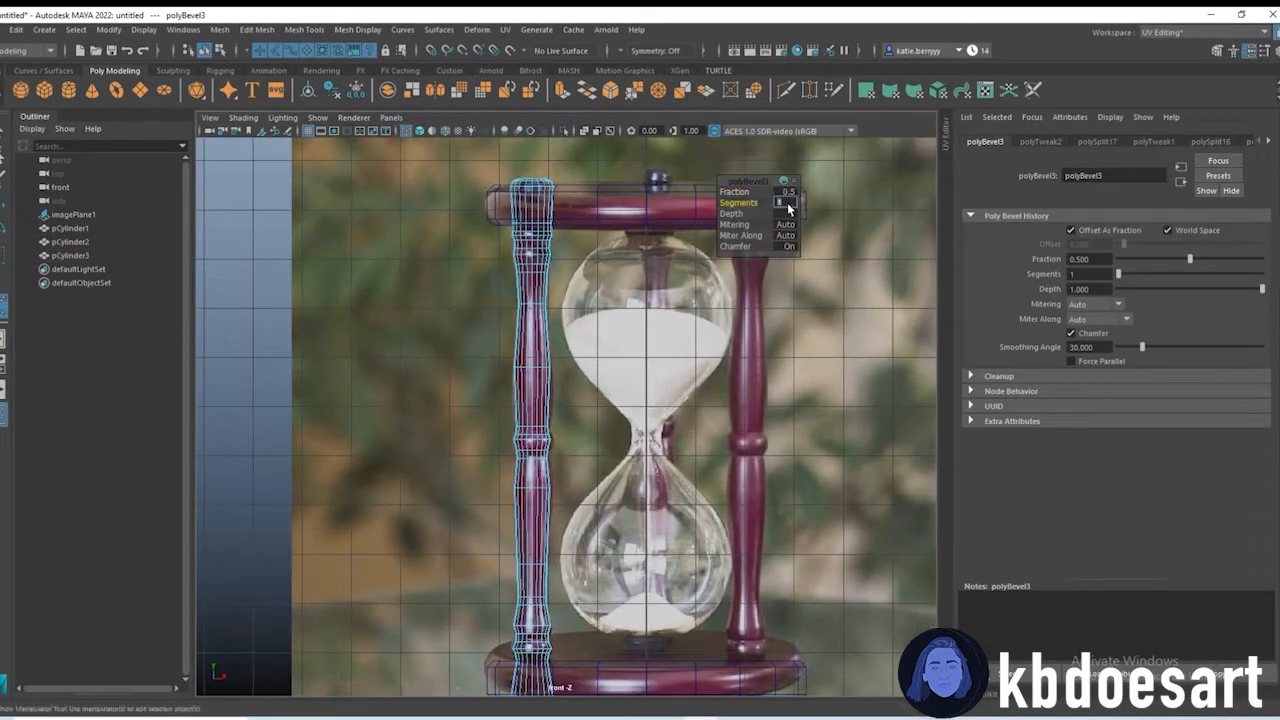
{"action": "type", "text": "2"}
{"action": "key", "text": "Return"}
{"action": "left_click_drag", "start_coordinate": [746, 189], "coordinate": [717, 188]}
Step: Examine the bevelled pillar and its fit between the two plates in the perspective view
{"action": "key", "text": "space"}
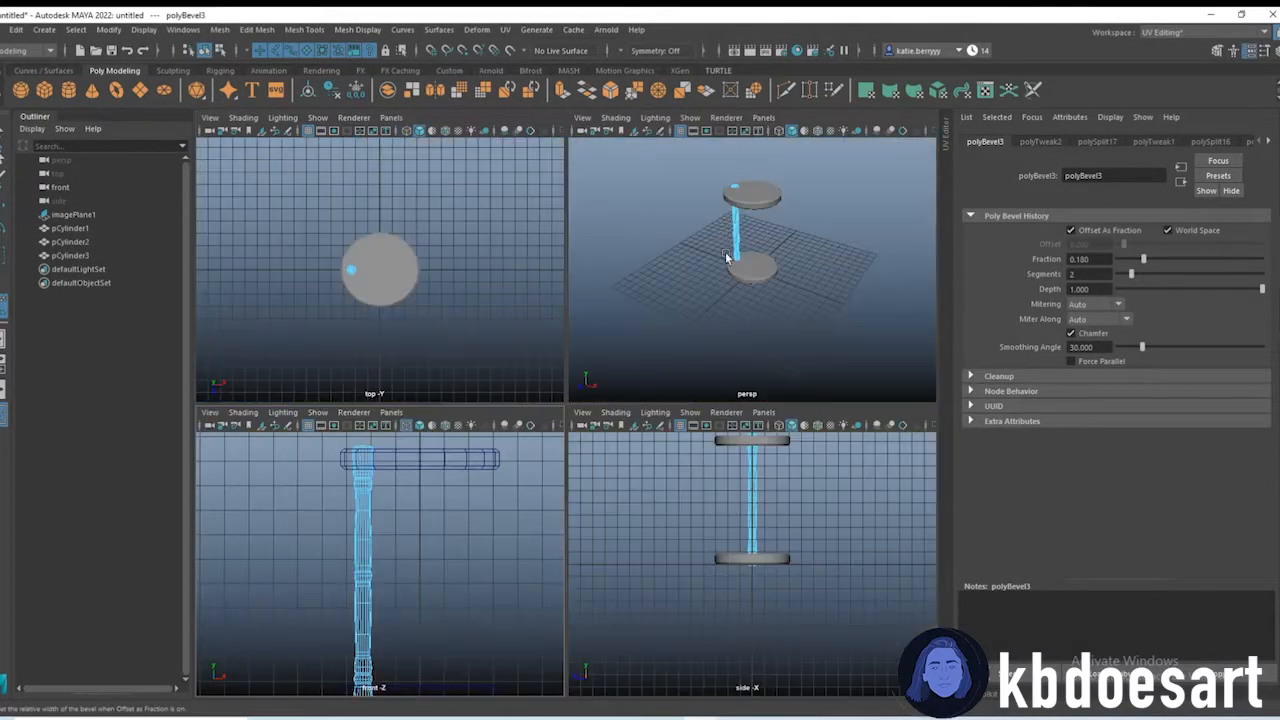
{"action": "key", "text": "space"}
{"action": "key", "text": "F8"}
{"action": "left_click", "coordinate": [722, 315]}
{"action": "scroll", "coordinate": [729, 314], "scroll_direction": "up", "scroll_amount": 5}
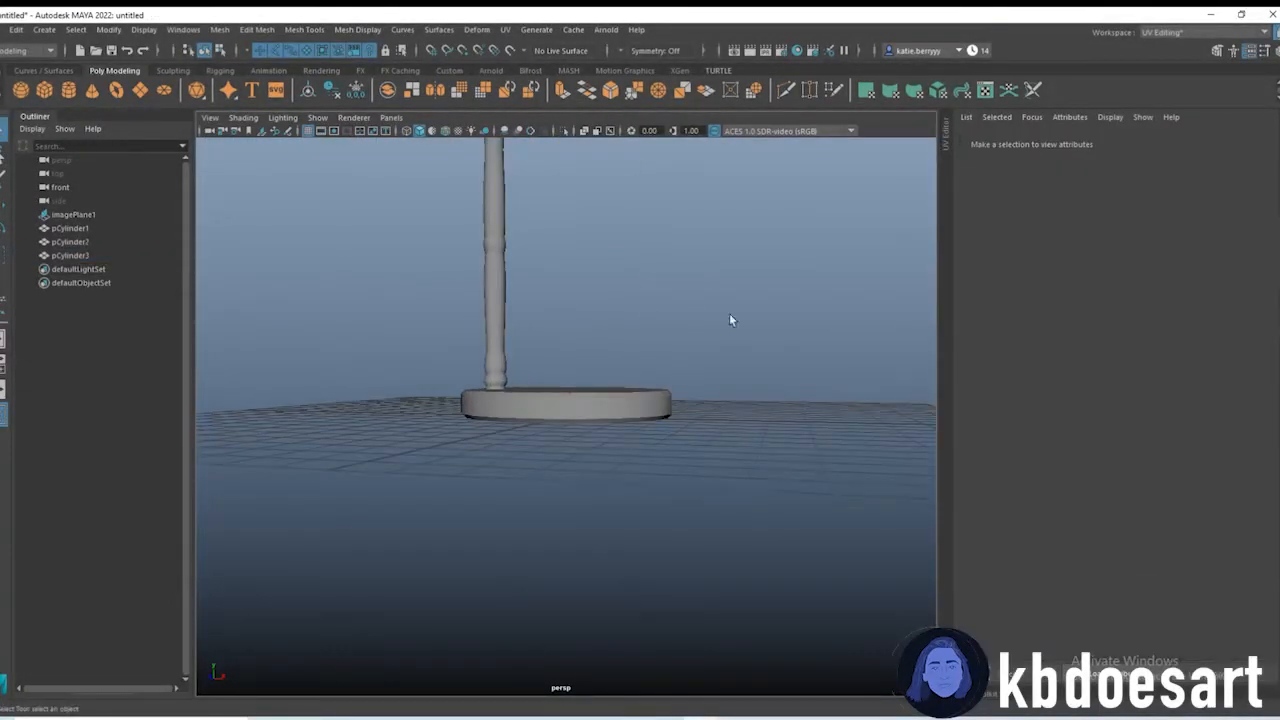
{"action": "middle_click_drag", "start_coordinate": [729, 314], "coordinate": [540, 489], "text": "alt"}
{"action": "scroll", "coordinate": [760, 470], "scroll_direction": "up", "scroll_amount": 3}
{"action": "middle_click_drag", "start_coordinate": [760, 470], "coordinate": [628, 317], "text": "alt"}
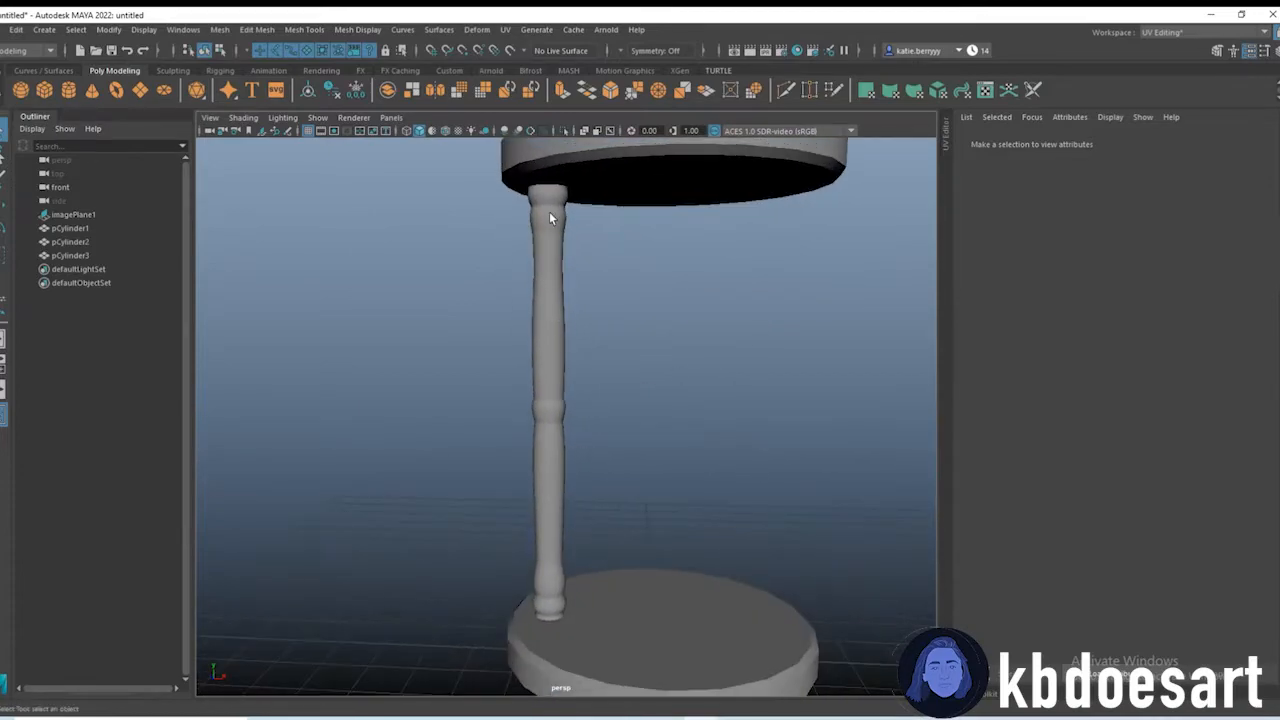
{"action": "middle_click_drag", "start_coordinate": [650, 505], "coordinate": [652, 441], "text": "alt"}
{"action": "scroll", "coordinate": [647, 455], "scroll_direction": "down", "scroll_amount": 5}
{"action": "mouse_move", "coordinate": [531, 380]}
{"action": "left_mouse_down", "text": "alt"}
{"action": "mouse_move", "coordinate": [720, 431]}
{"action": "mouse_move", "coordinate": [545, 372]}
{"action": "left_mouse_up", "text": "alt"}
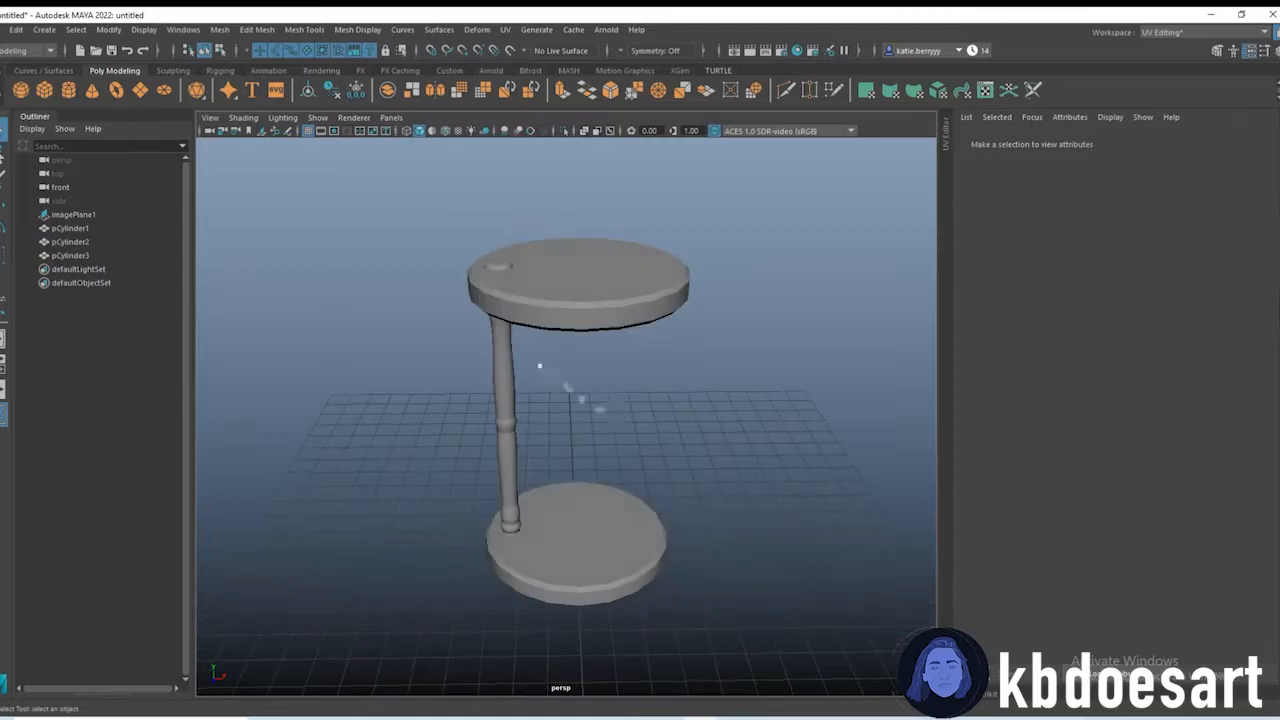
Step: Switch the pillar and both plates to a smoothed display
{"action": "left_click", "coordinate": [505, 358]}
{"action": "left_click_drag", "start_coordinate": [740, 431], "coordinate": [644, 360], "text": "alt"}
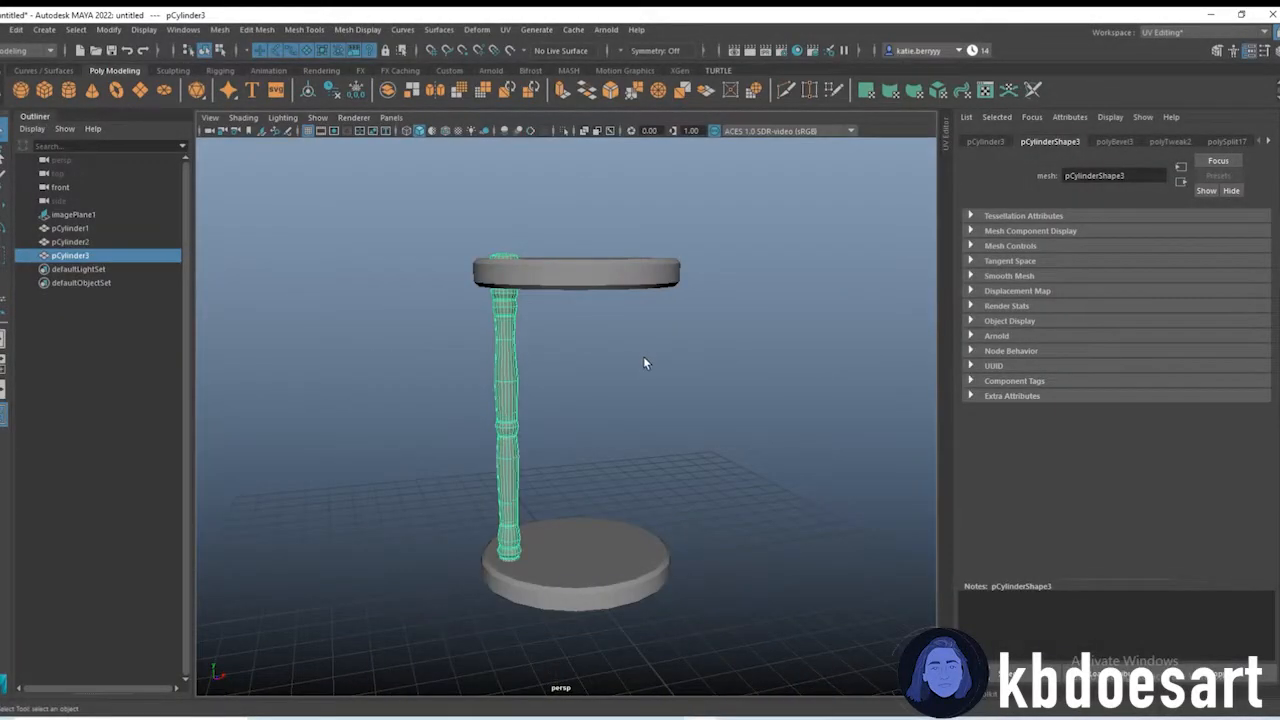
{"action": "key", "text": "w"}
{"action": "left_click_drag", "start_coordinate": [567, 351], "coordinate": [509, 473], "text": "alt"}
{"action": "left_click", "coordinate": [609, 520]}
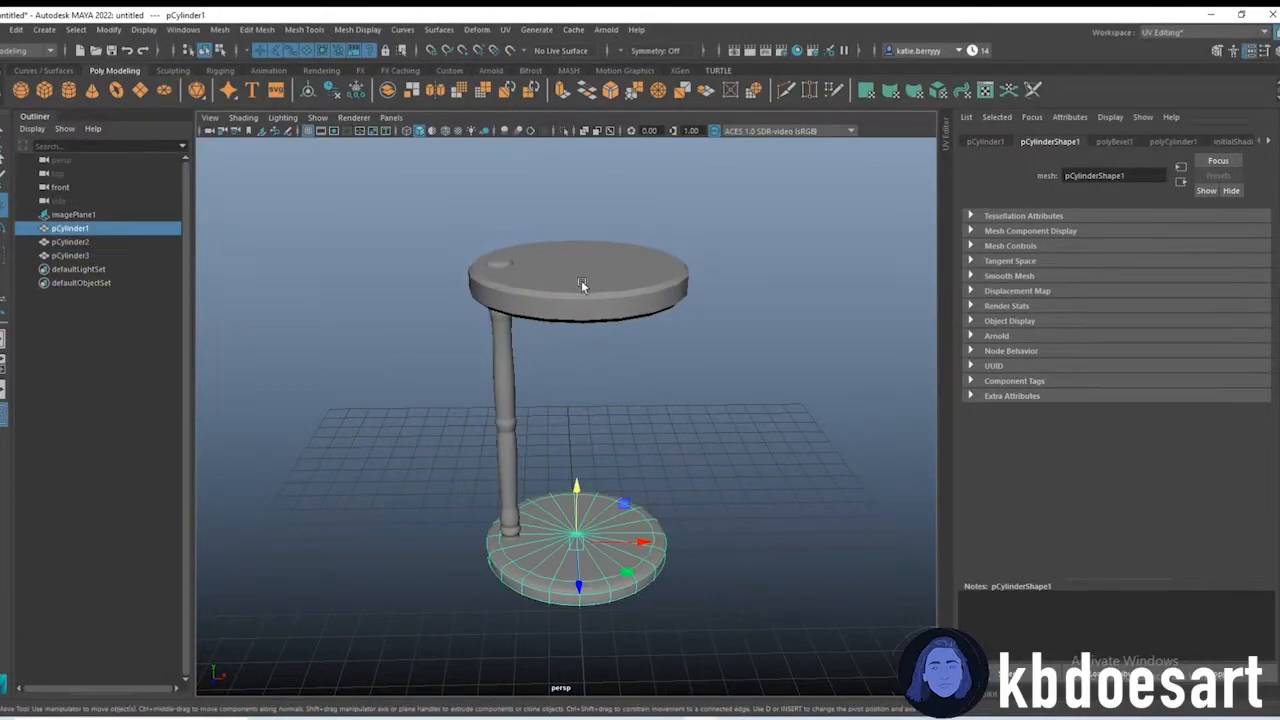
{"action": "left_click", "coordinate": [746, 357]}
{"action": "left_click_drag", "start_coordinate": [746, 357], "coordinate": [515, 423], "text": "alt"}
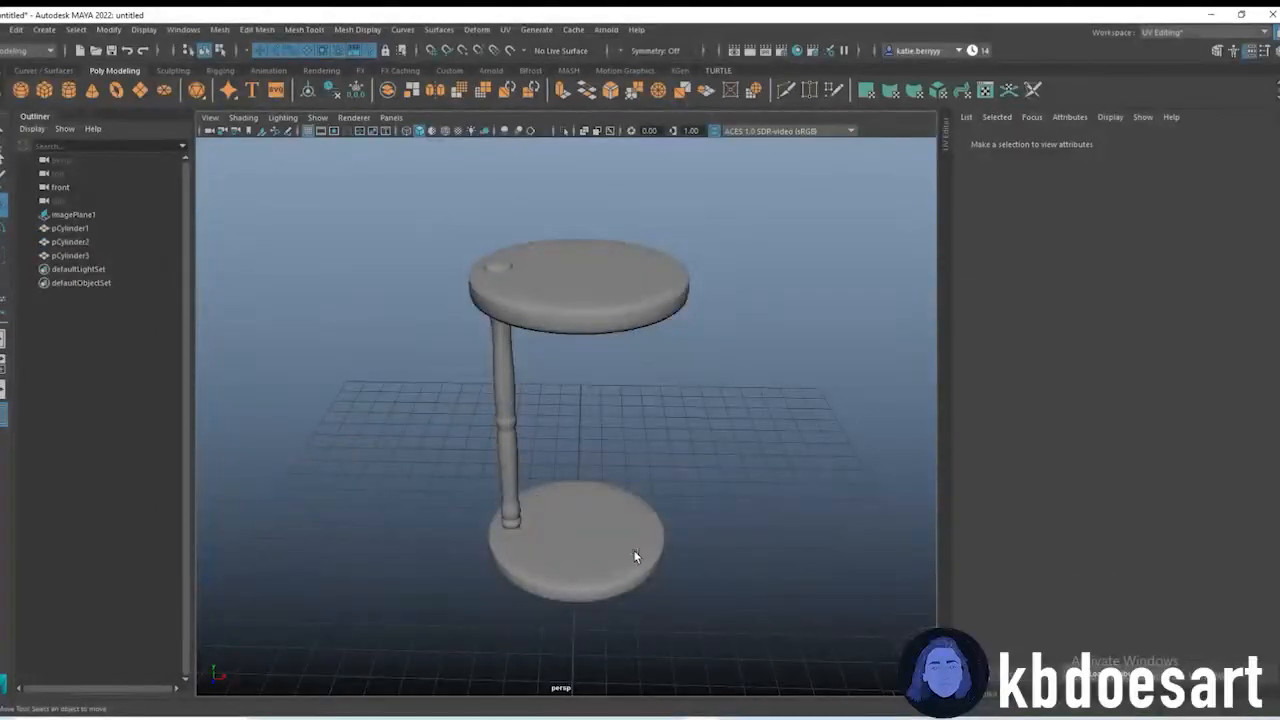
Step: Match the pillar's pivot to the pivot of the top plate
{"action": "left_click", "coordinate": [524, 525]}
{"action": "left_click_drag", "start_coordinate": [532, 525], "coordinate": [507, 500], "text": "alt"}
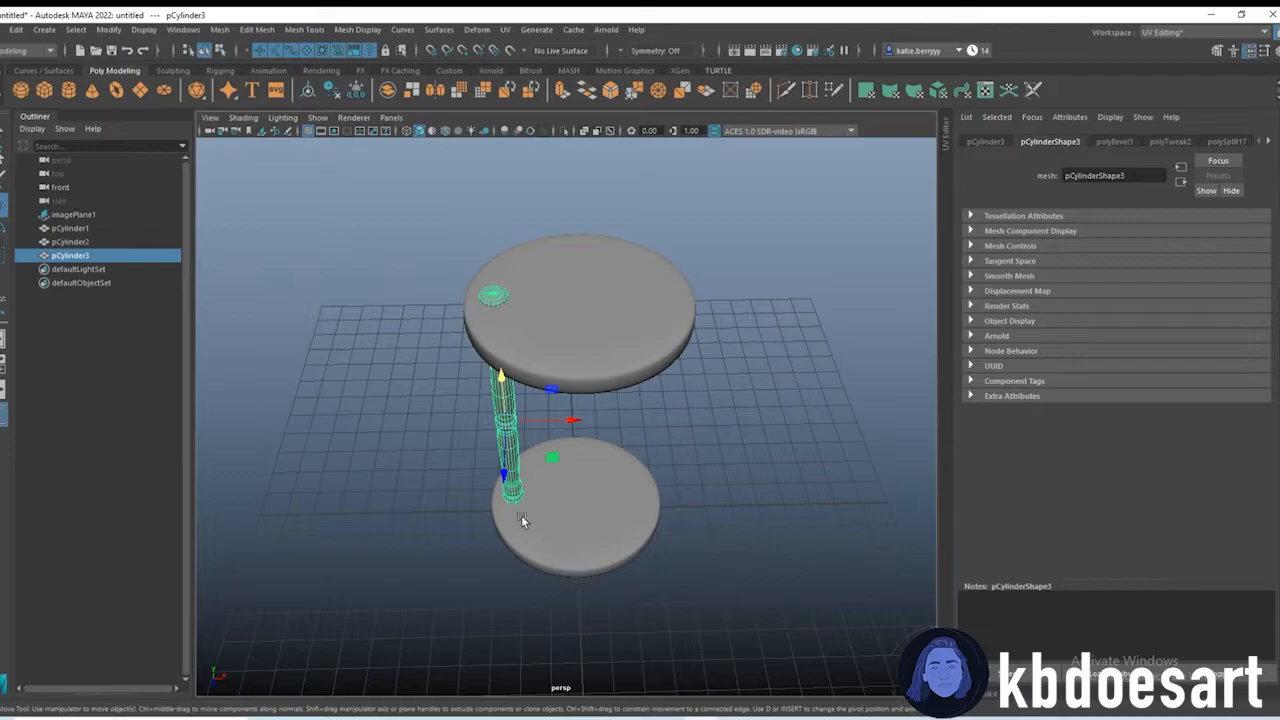
{"action": "left_click_drag", "start_coordinate": [600, 455], "coordinate": [630, 377], "text": "alt"}
{"action": "left_click", "coordinate": [630, 377], "text": "shift"}
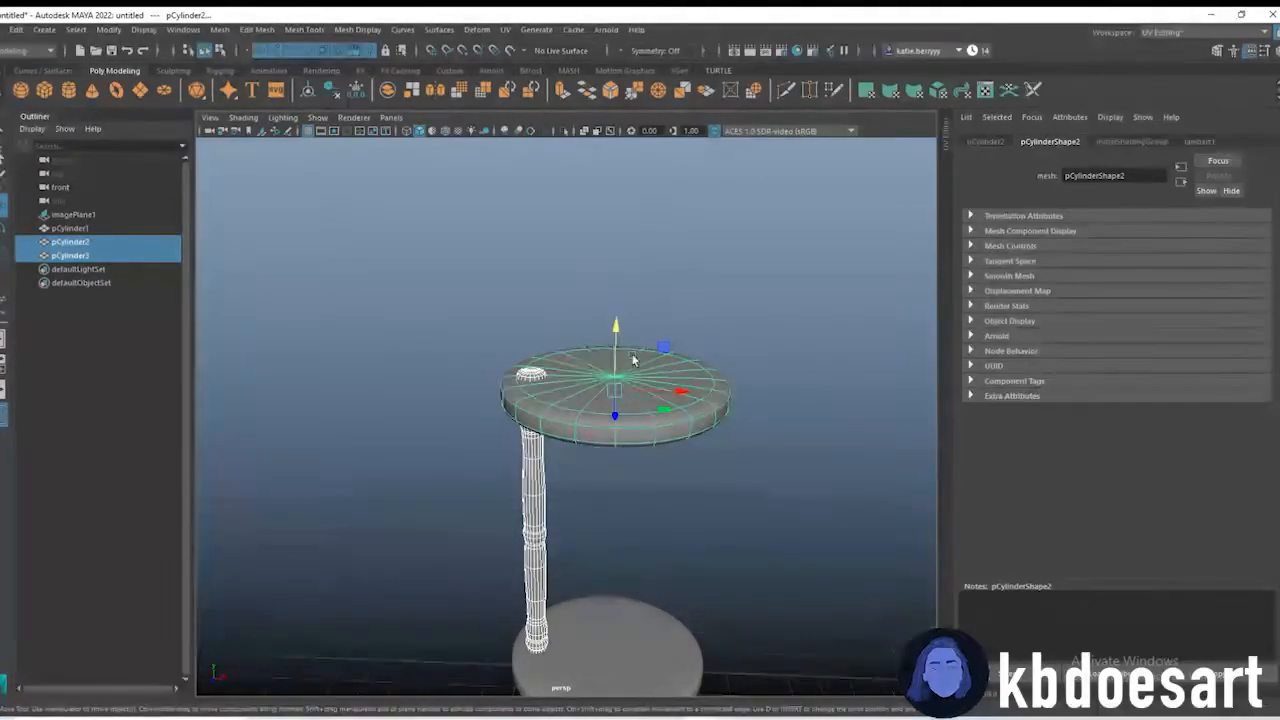
{"action": "left_click", "coordinate": [534, 452]}
{"action": "left_click", "coordinate": [562, 408], "text": "shift"}
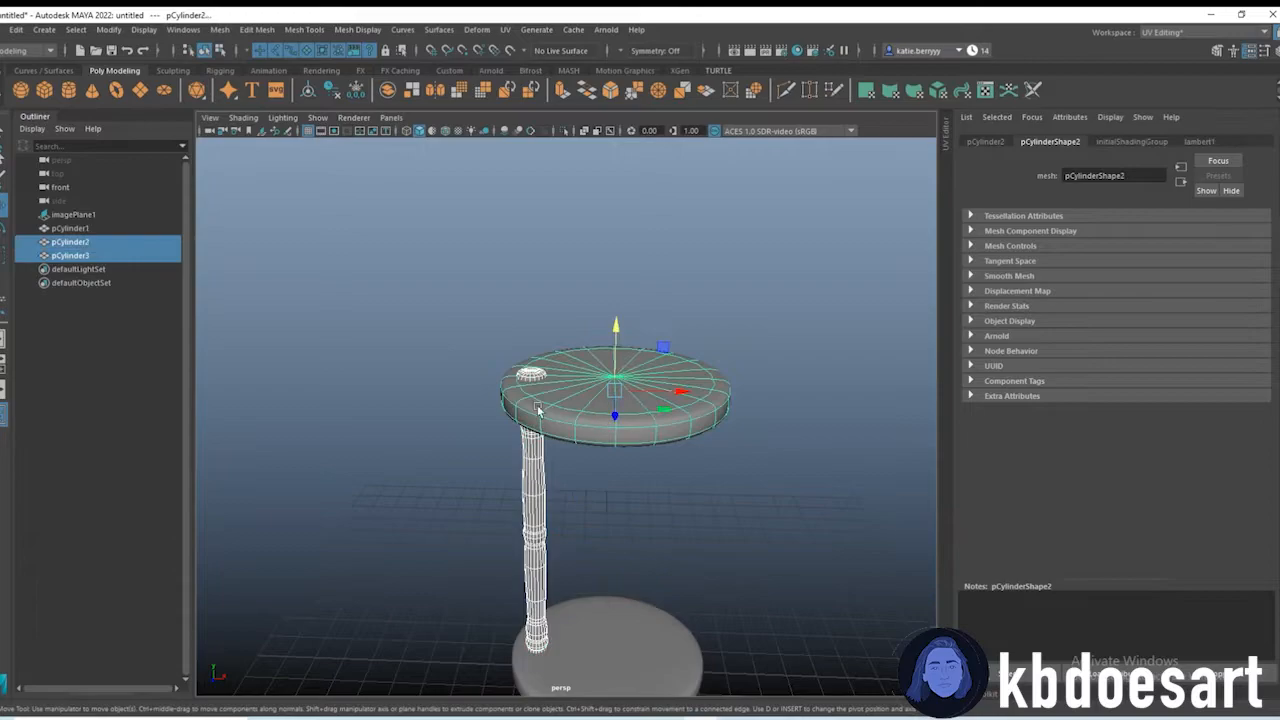
{"action": "left_click", "coordinate": [108, 29]}
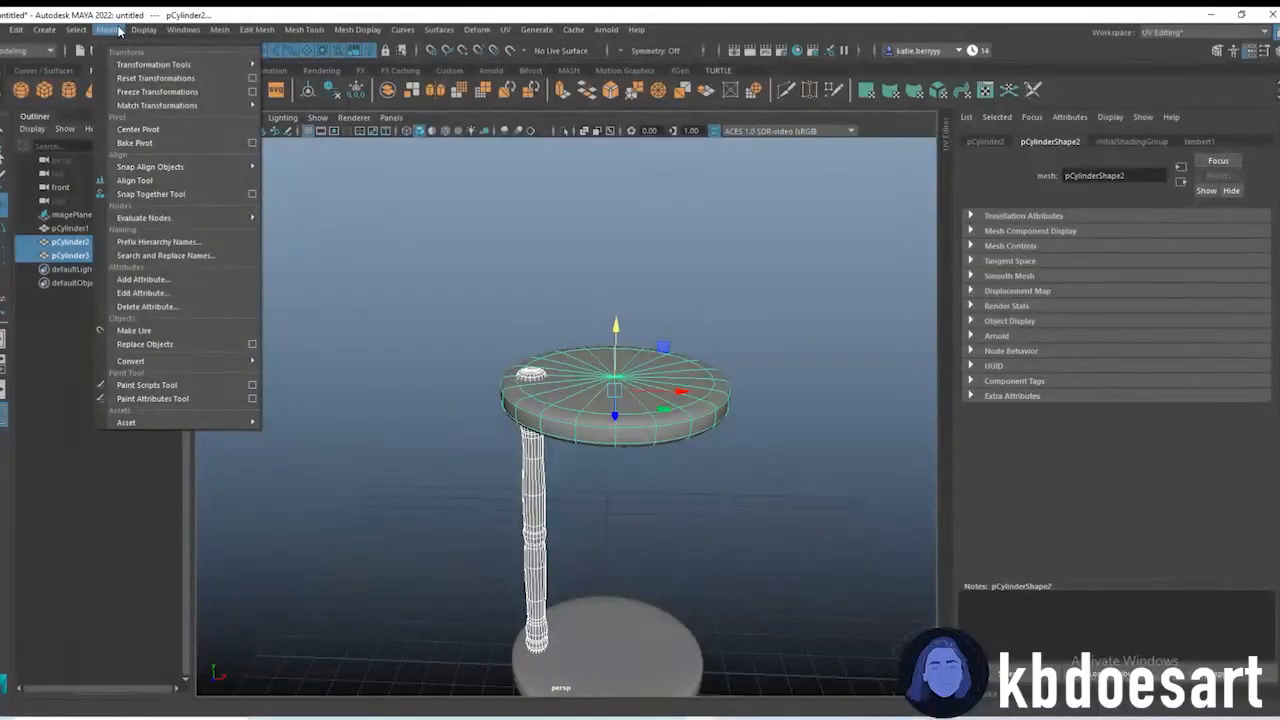
{"action": "mouse_move", "coordinate": [165, 107]}
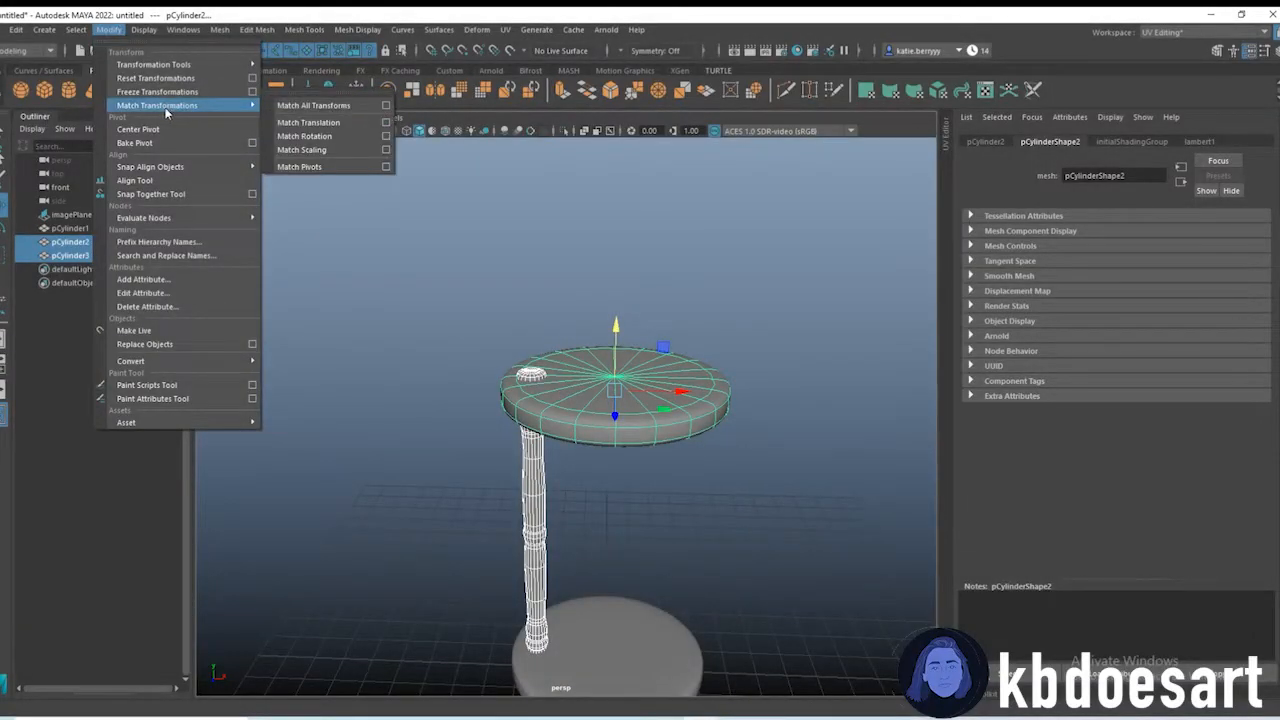
{"action": "left_click", "coordinate": [331, 166]}
Step: Duplicate the pillar and set the copy's Rotate Y to 120 around the plate's centre
{"action": "left_click", "coordinate": [542, 475]}
{"action": "left_click", "coordinate": [542, 475]}
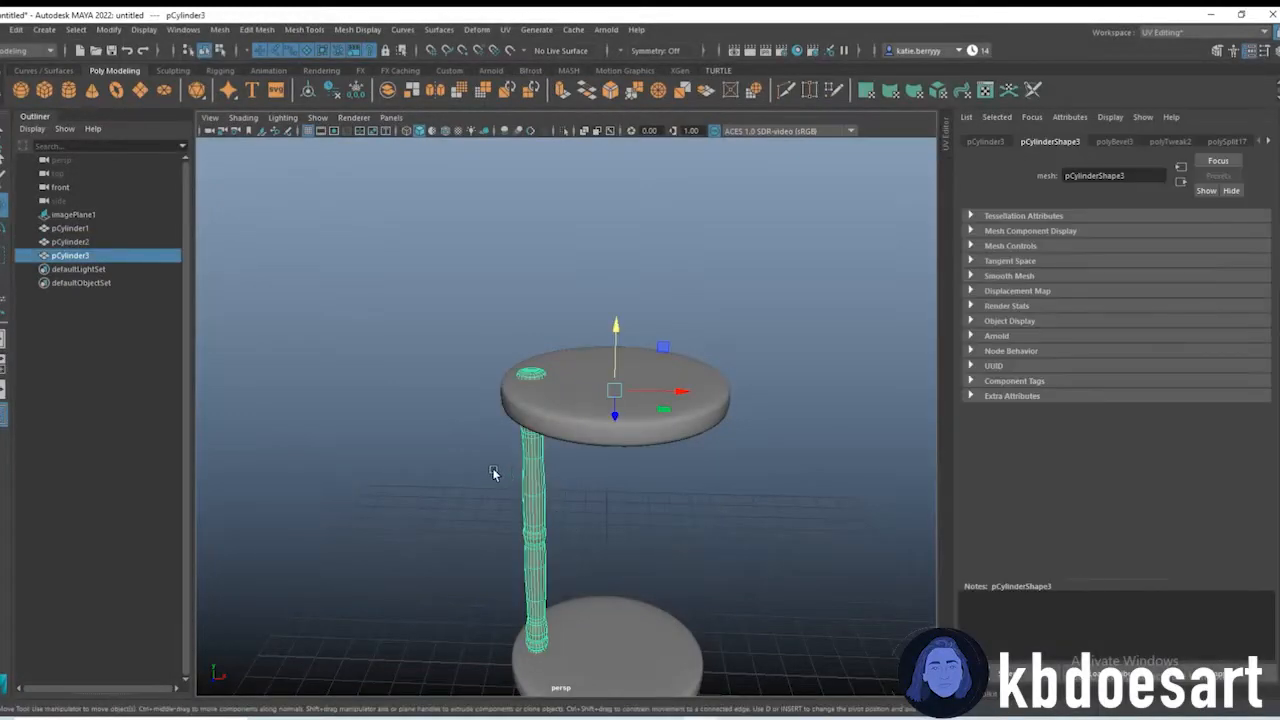
{"action": "scroll", "coordinate": [642, 486], "scroll_direction": "up", "scroll_amount": 3}
{"action": "left_click_drag", "start_coordinate": [505, 467], "coordinate": [451, 300], "text": "alt"}
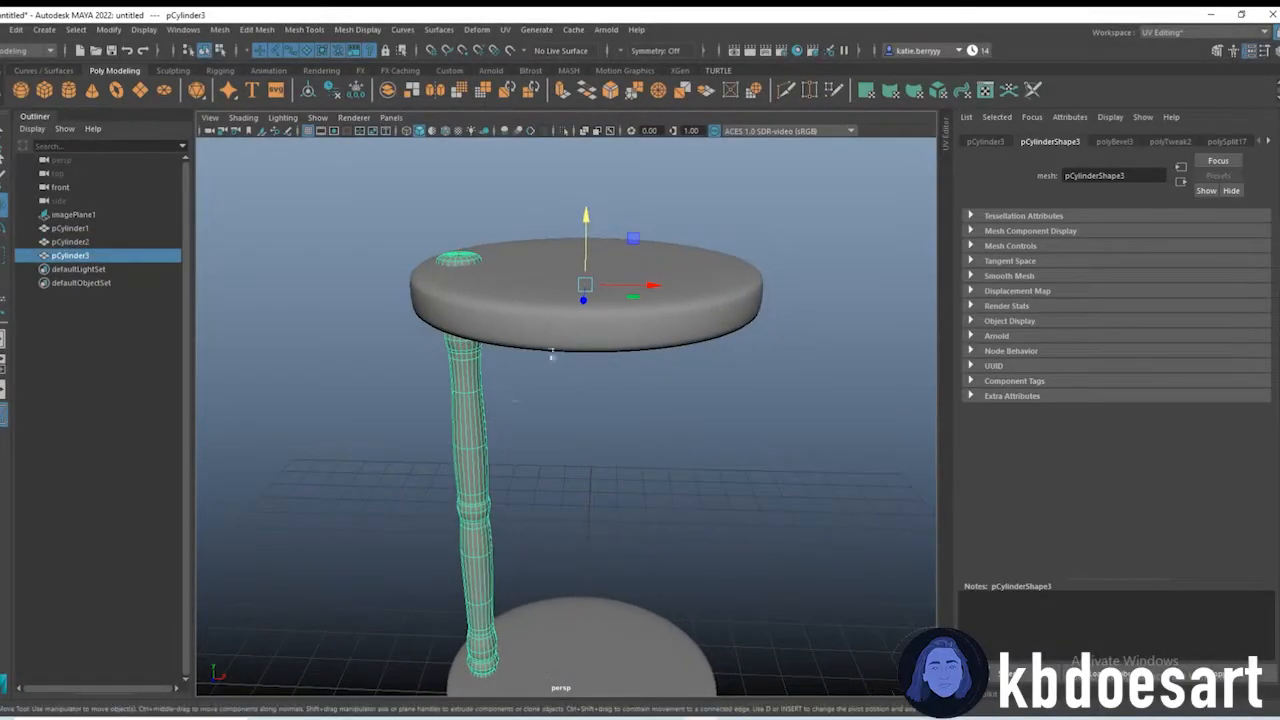
{"action": "left_click_drag", "start_coordinate": [630, 307], "coordinate": [543, 393], "text": "alt"}
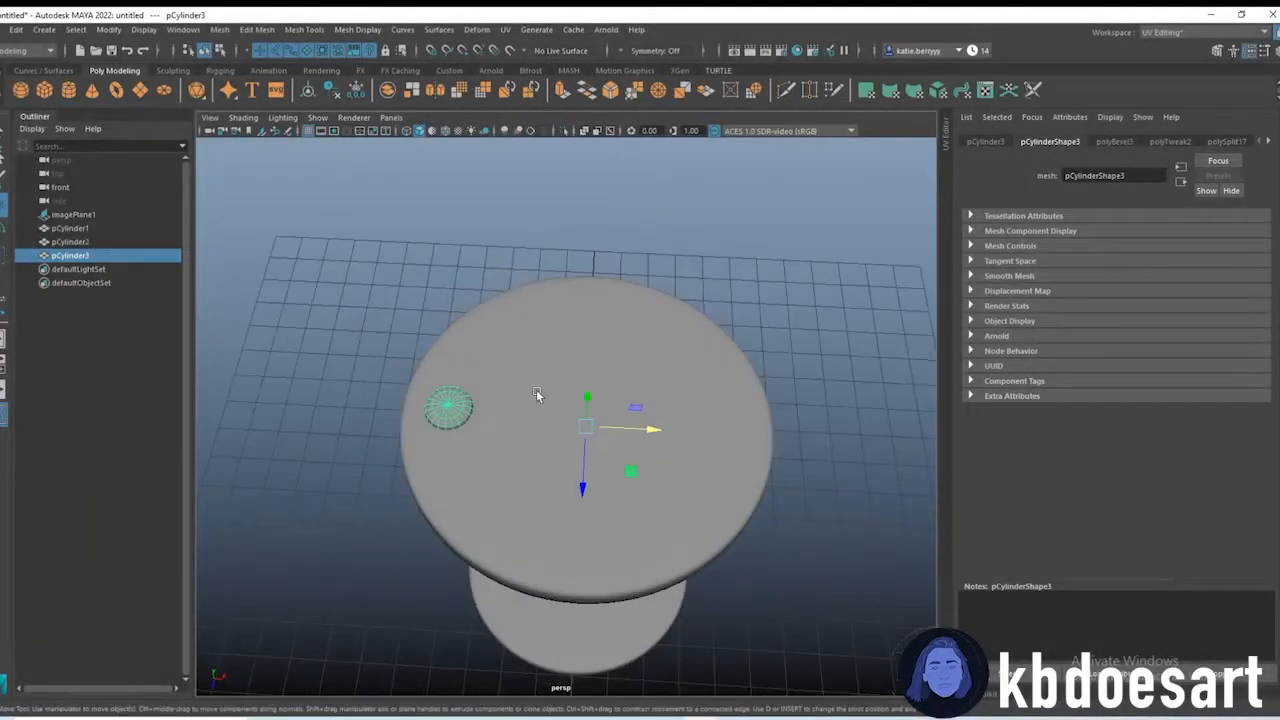
{"action": "left_click_drag", "start_coordinate": [880, 476], "coordinate": [580, 430], "text": "alt"}
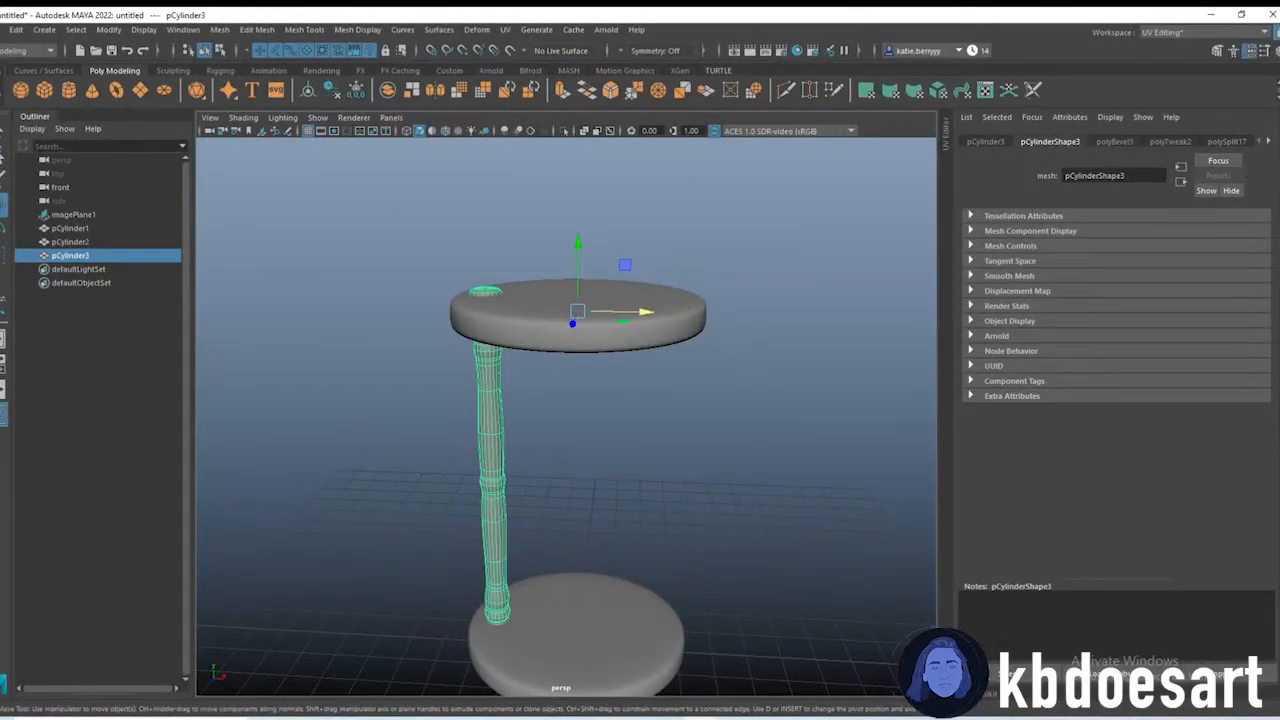
{"action": "key", "text": "ctrl+d"}
{"action": "key", "text": "ctrl+a"}
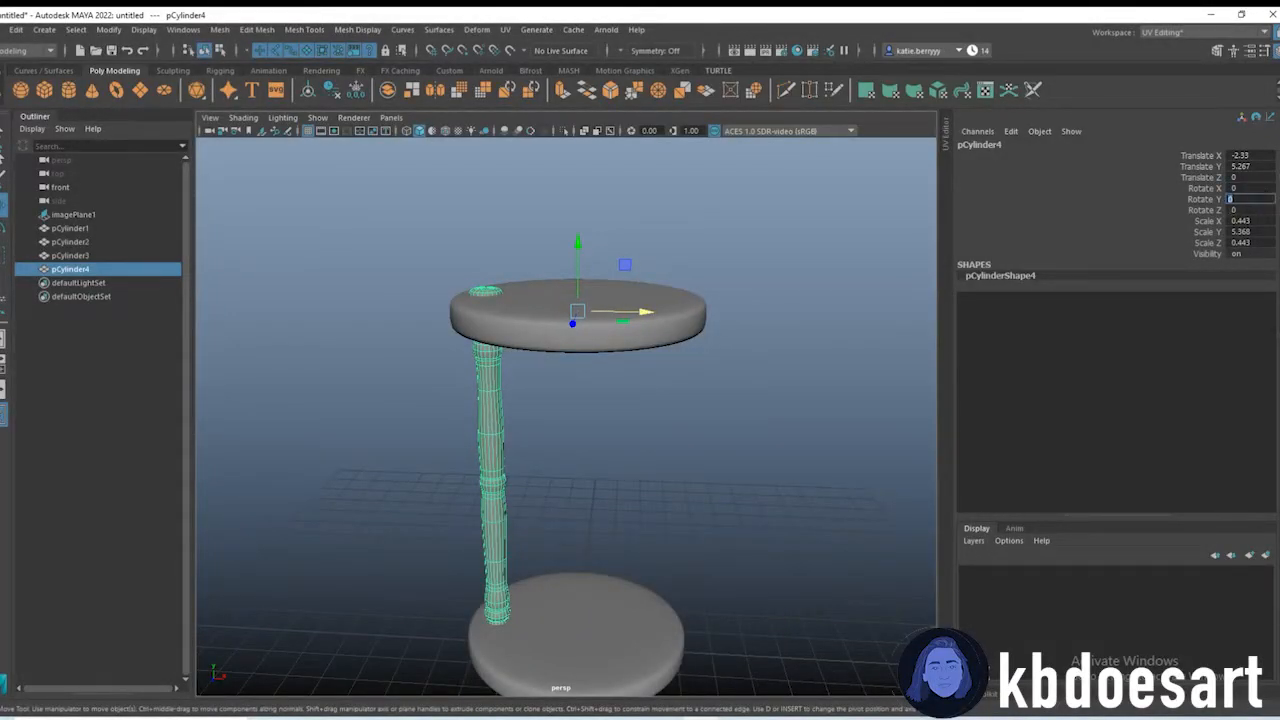
{"action": "type", "text": "180"}
{"action": "key", "text": "Return"}
{"action": "left_click_drag", "start_coordinate": [900, 190], "coordinate": [527, 417], "text": "alt"}
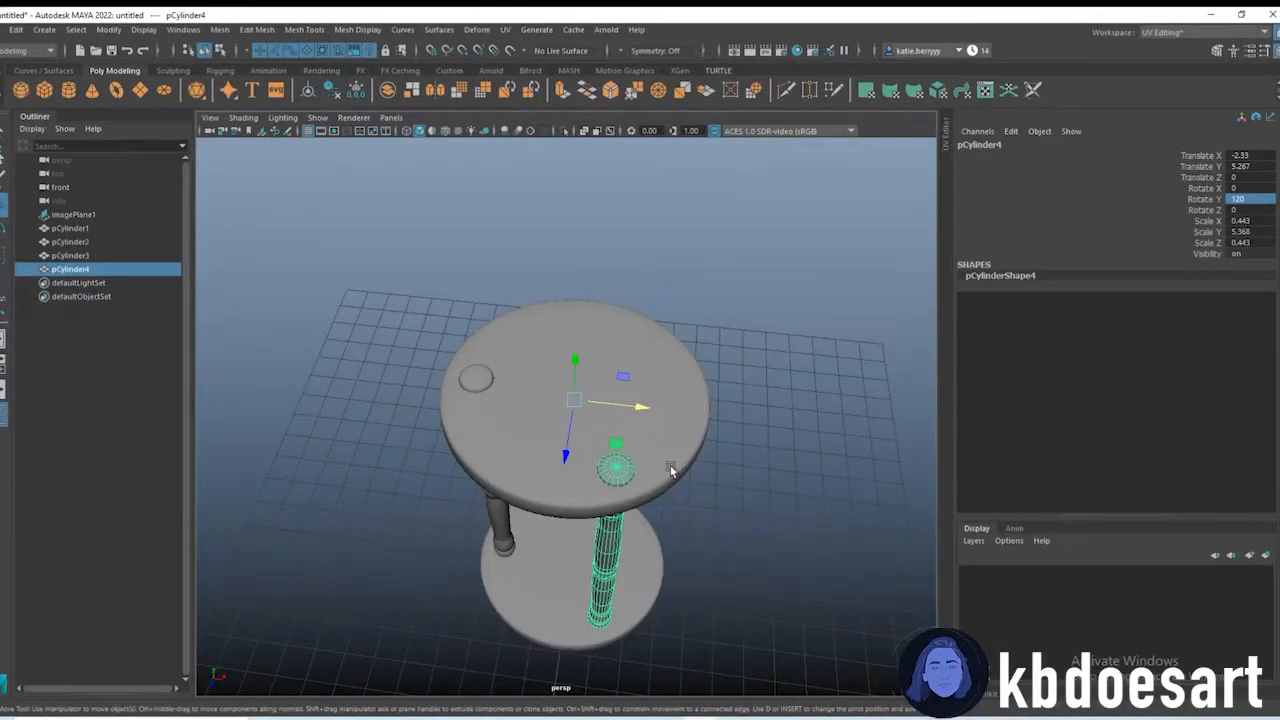
Step: Duplicate the rotated pillar and set the new copy's Rotate Y to -120
{"action": "key", "text": "ctrl+d"}
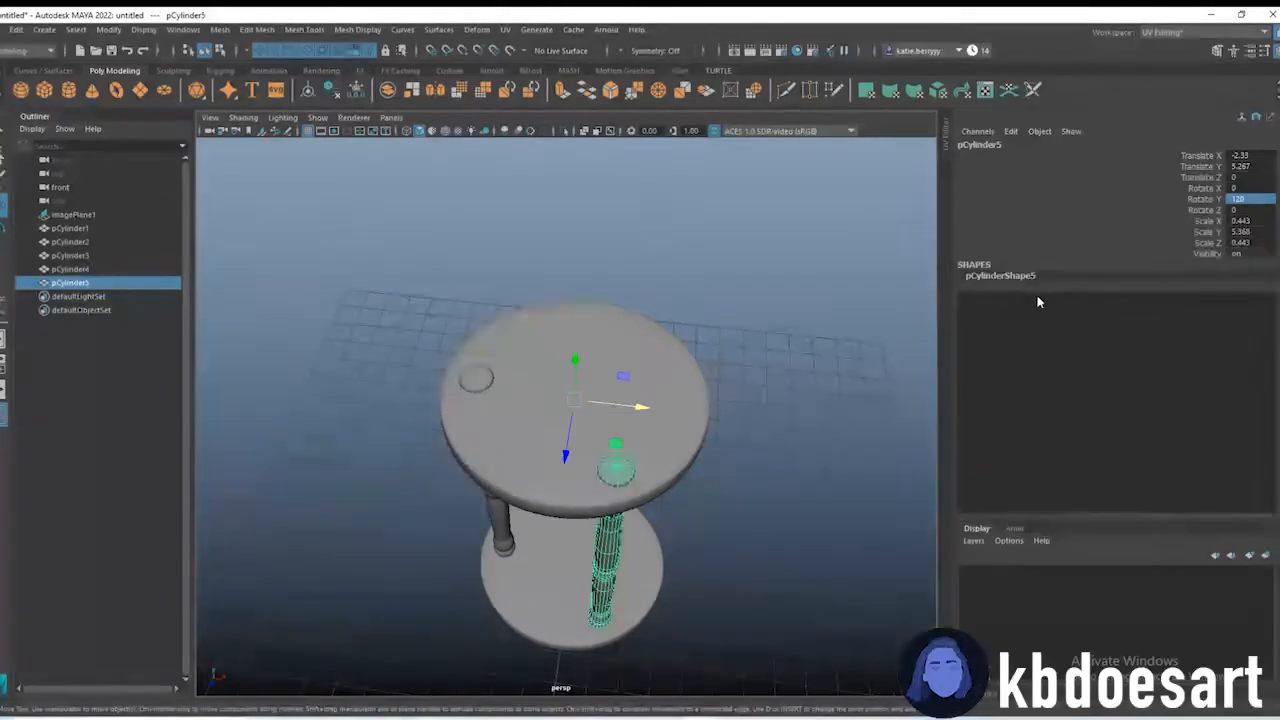
{"action": "type", "text": "-120"}
{"action": "key", "text": "Return"}
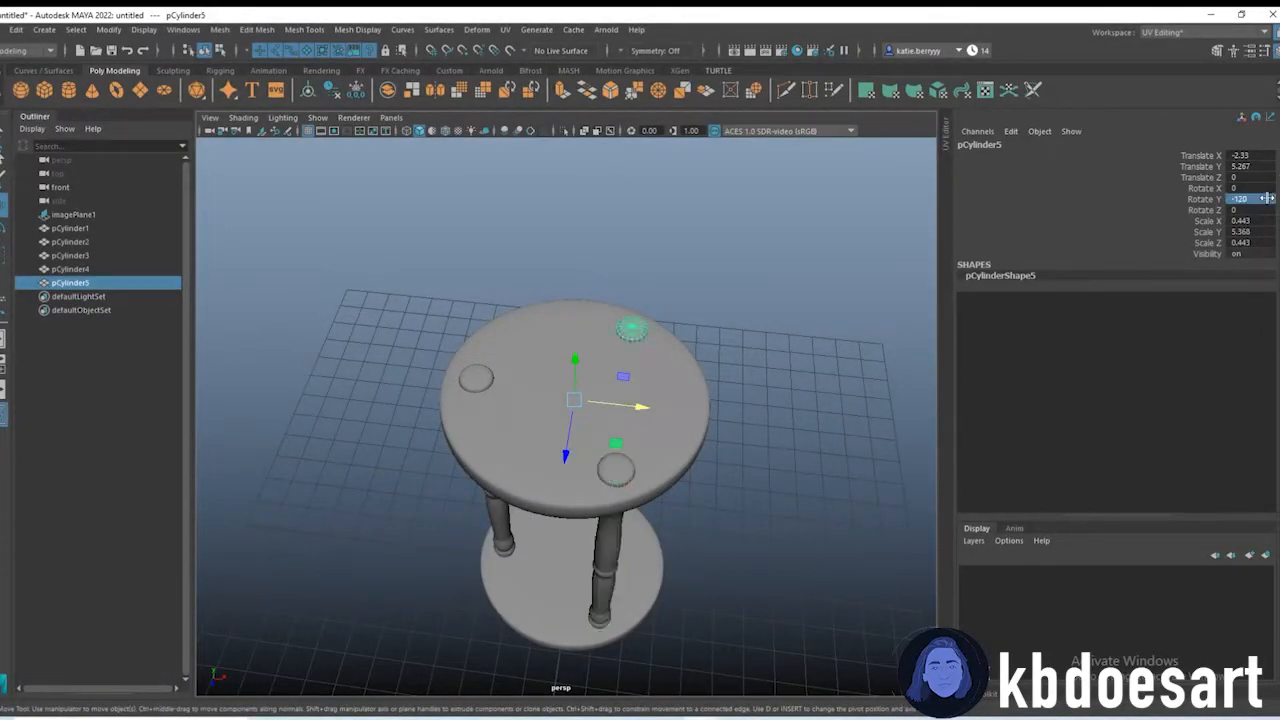
{"action": "left_click", "coordinate": [905, 168]}
{"action": "left_click_drag", "start_coordinate": [700, 440], "coordinate": [476, 450], "text": "alt"}
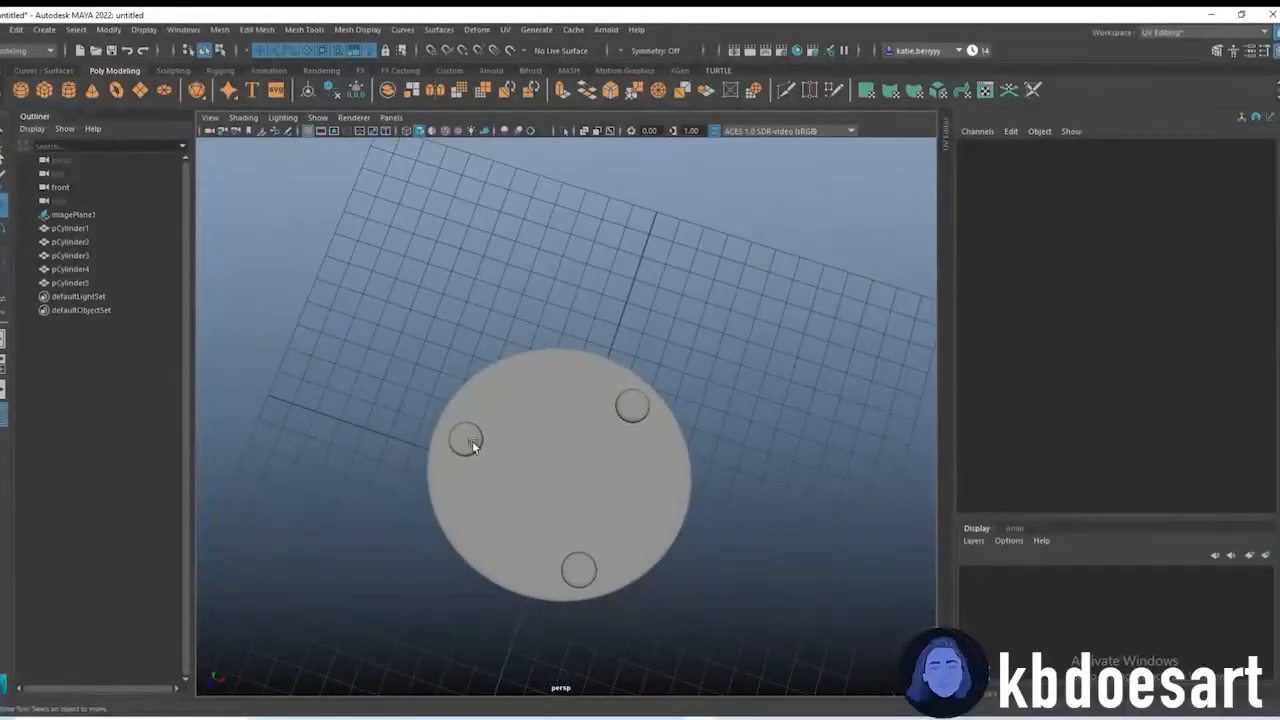
{"action": "left_click_drag", "start_coordinate": [620, 388], "coordinate": [584, 474], "text": "alt"}
Step: Create a polygon cylinder for the glass over the front reference, raised to about 5.34 in Y and stretched to a Y scale of about 4.11
{"action": "key", "text": "space"}
{"action": "key", "text": "space"}
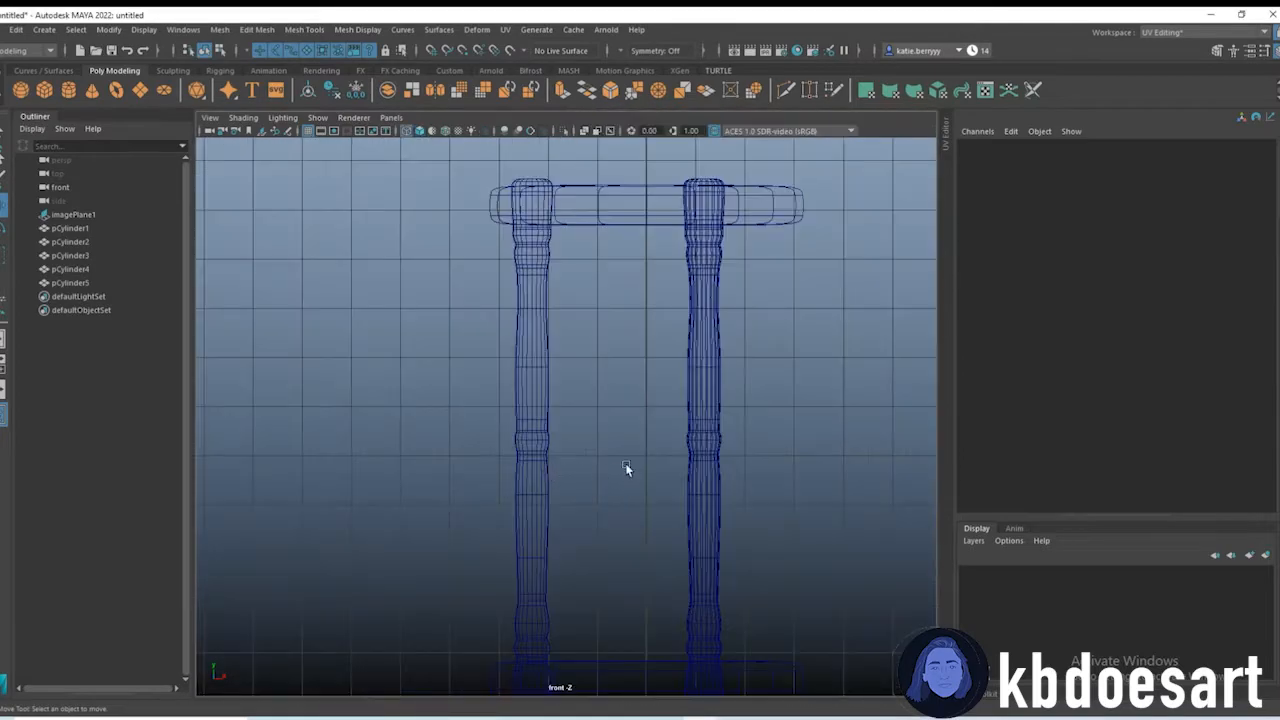
{"action": "left_click", "coordinate": [74, 215]}
{"action": "key", "text": "f"}
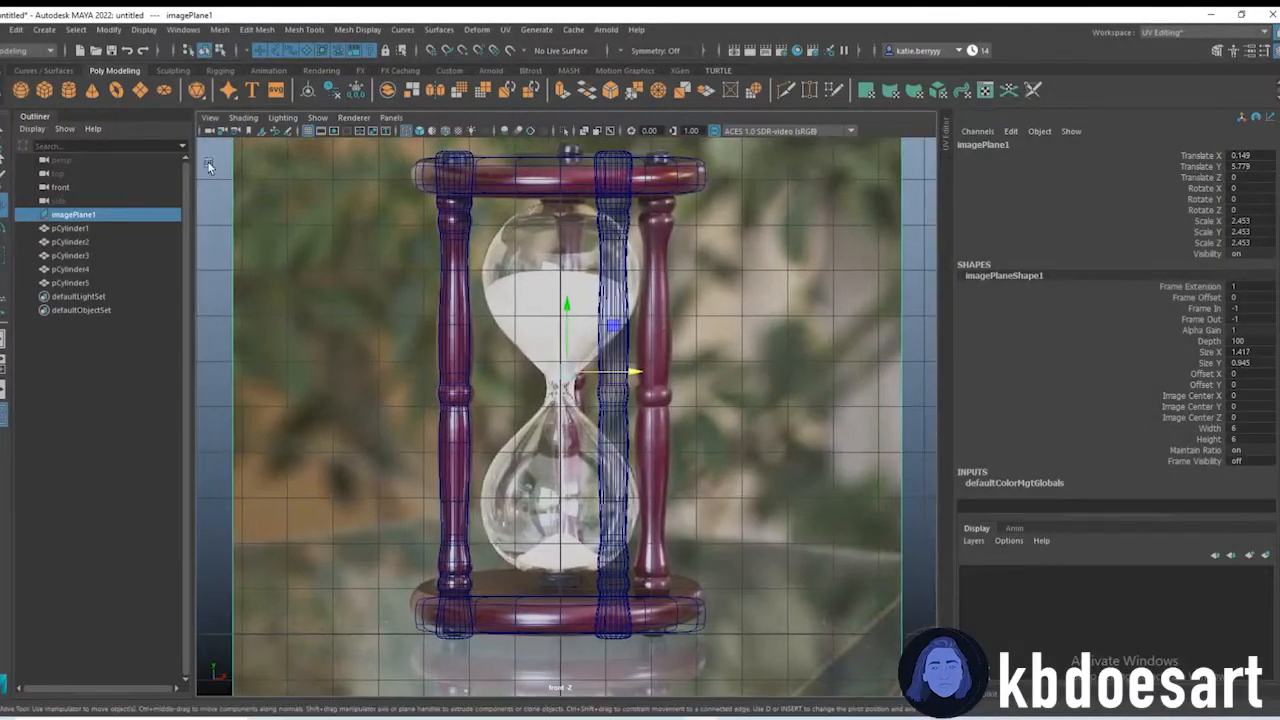
{"action": "left_click", "coordinate": [68, 90]}
{"action": "left_click_drag", "start_coordinate": [556, 585], "coordinate": [561, 342]}
{"action": "key", "text": "r"}
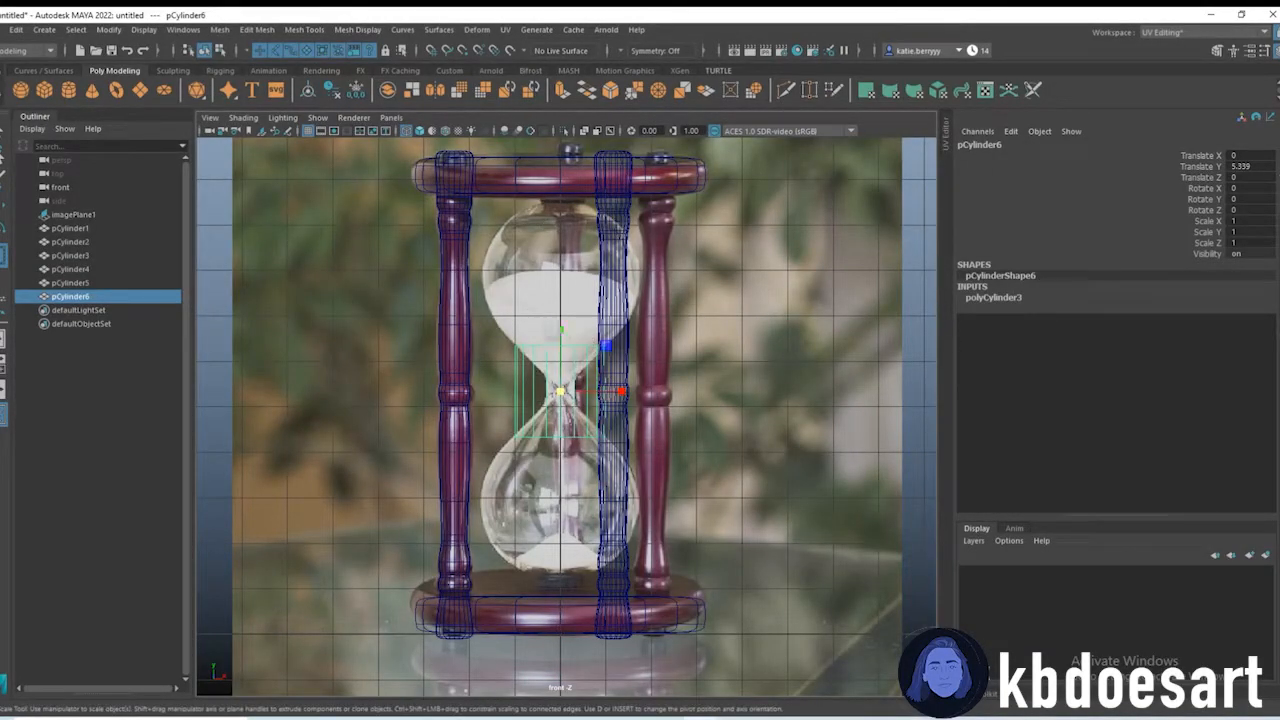
{"action": "left_click_drag", "start_coordinate": [561, 330], "coordinate": [544, 194]}
{"action": "left_click_drag", "start_coordinate": [539, 149], "coordinate": [536, 144]}
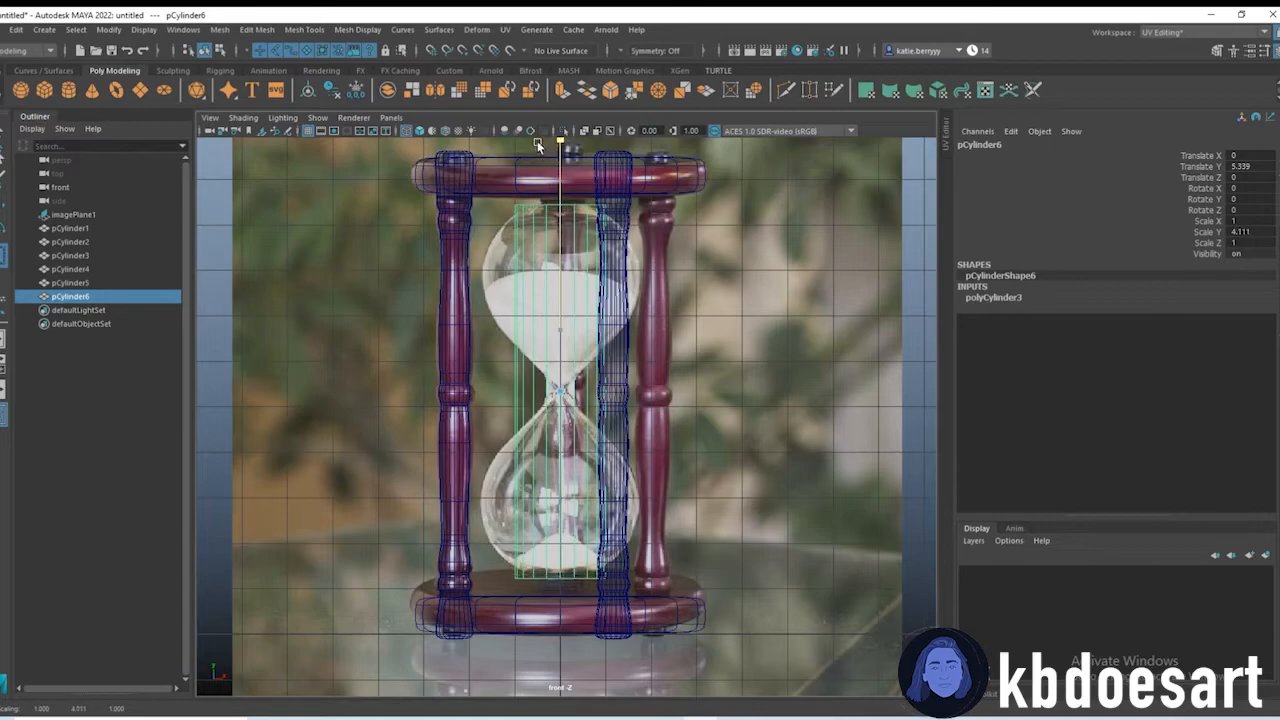
{"action": "middle_click_drag", "start_coordinate": [611, 421], "coordinate": [611, 433], "text": "alt"}
Step: Insert an edge loop around the middle of the glass cylinder at the hourglass neck using Multi-Cut
{"action": "key", "text": "w"}
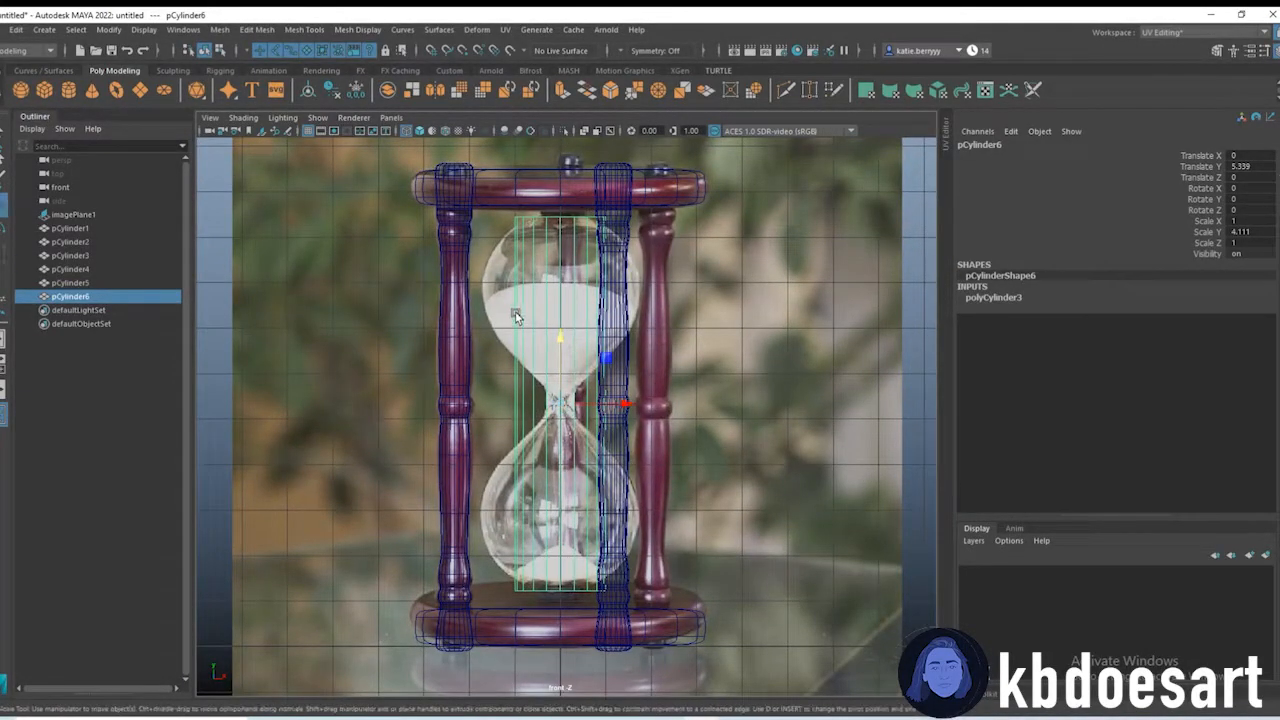
{"action": "right_click_drag", "start_coordinate": [538, 335], "coordinate": [468, 338], "text": "shift"}
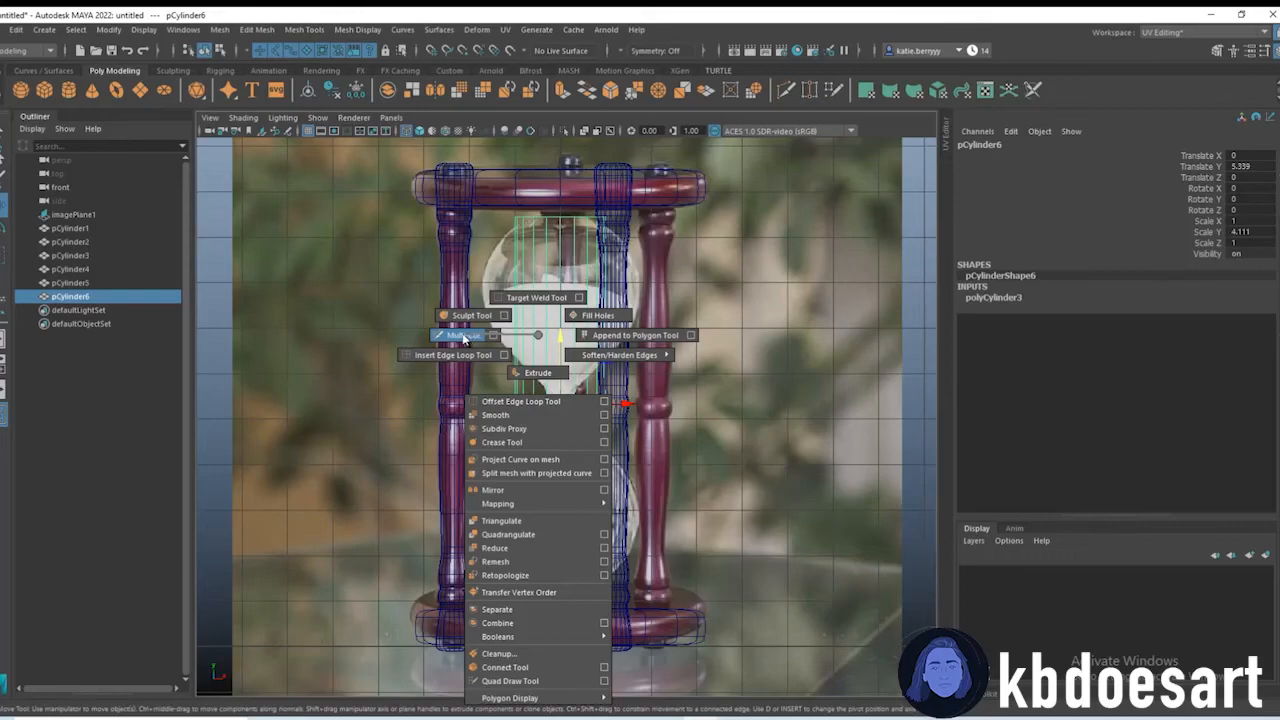
{"action": "right_click_drag", "start_coordinate": [463, 337], "coordinate": [463, 337], "text": "shift"}
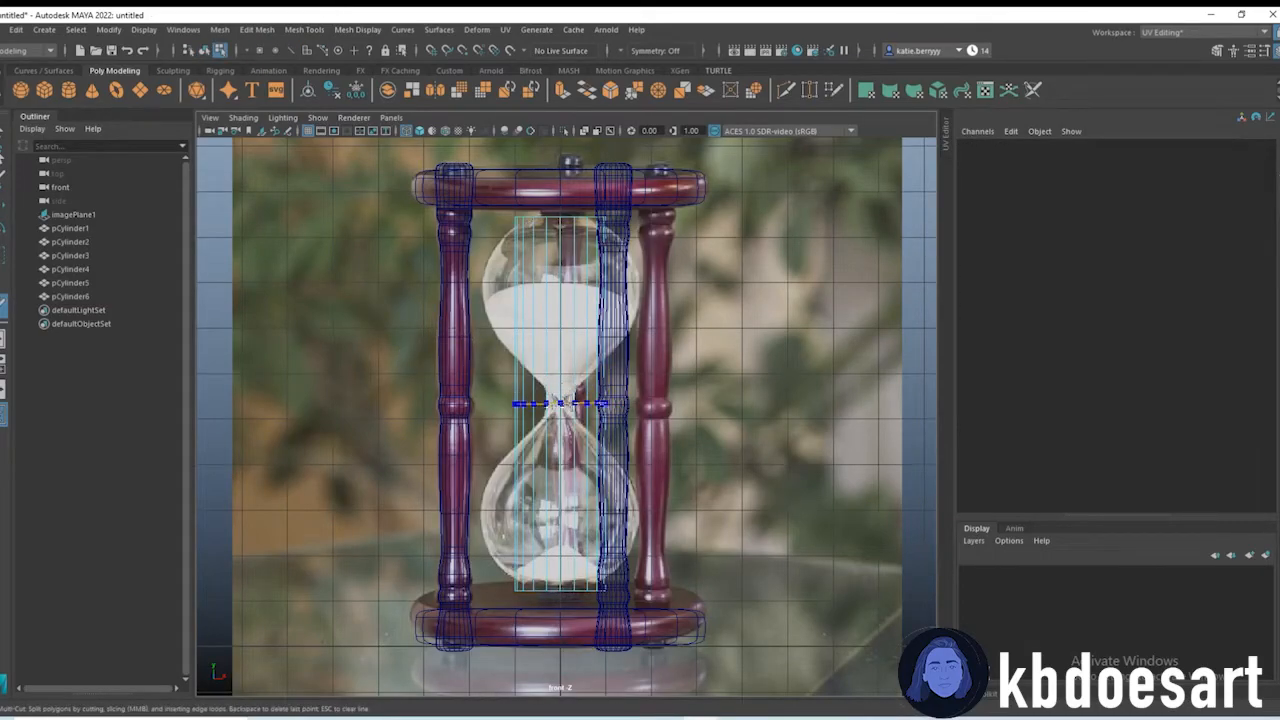
{"action": "scroll", "coordinate": [600, 410], "scroll_direction": "up", "scroll_amount": 5}
{"action": "key", "text": "q"}
{"action": "scroll", "coordinate": [637, 381], "scroll_direction": "down", "scroll_amount": 5}
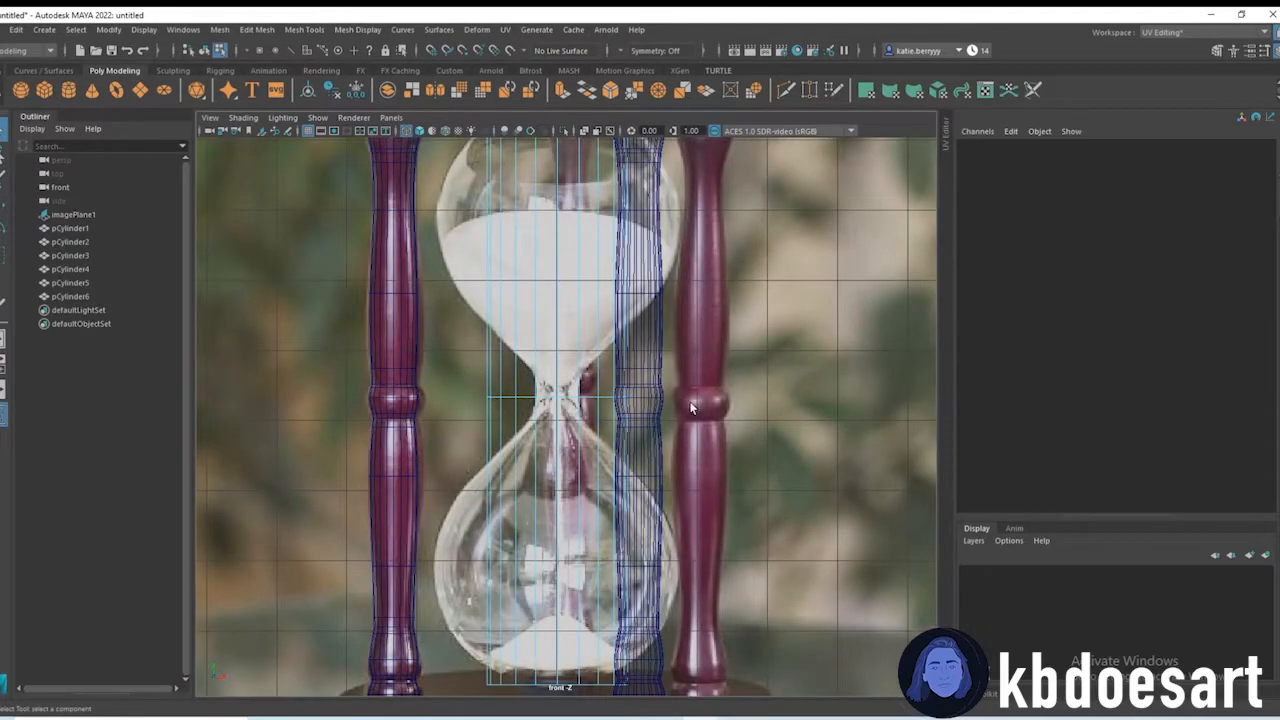
{"action": "scroll", "coordinate": [567, 396], "scroll_direction": "down", "scroll_amount": 3}
Step: Insert edge loops around the glass cylinder midway through its upper and lower halves using Multi-Cut
{"action": "right_click_drag", "start_coordinate": [548, 290], "coordinate": [471, 291], "text": "shift"}
{"action": "scroll", "coordinate": [730, 474], "scroll_direction": "down", "scroll_amount": 1}
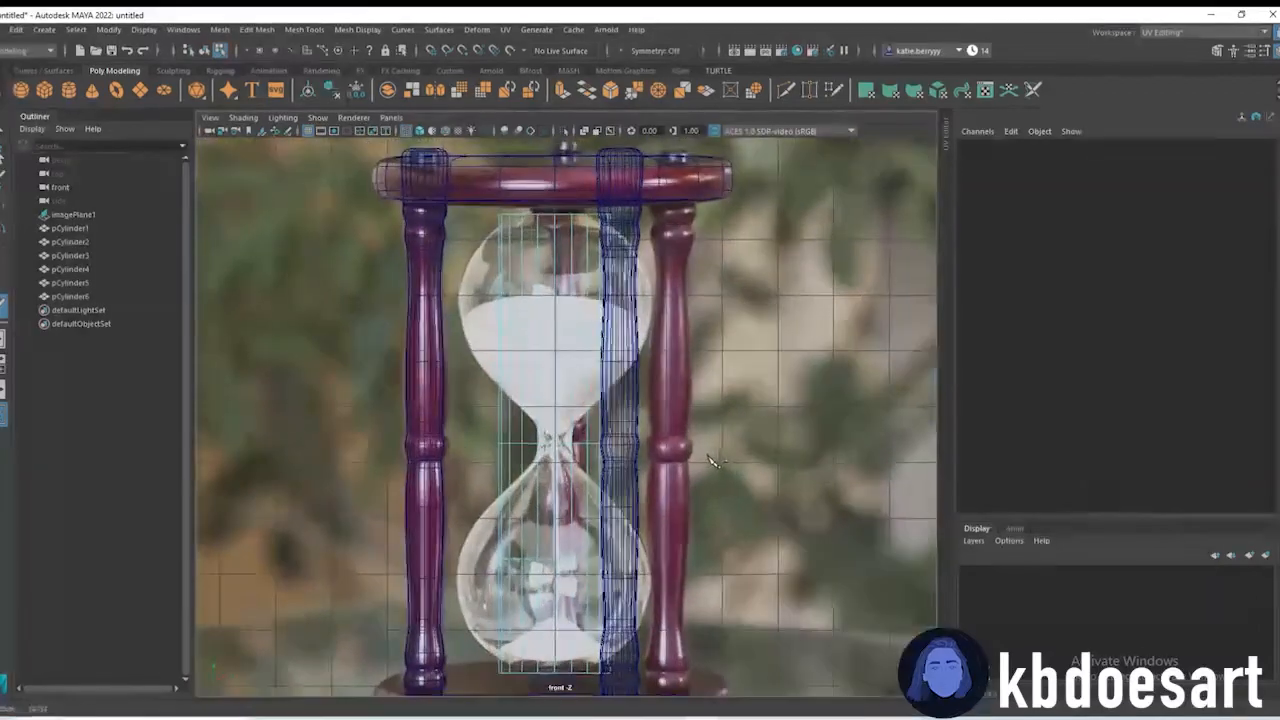
{"action": "middle_click_drag", "start_coordinate": [624, 500], "coordinate": [612, 451], "text": "alt"}
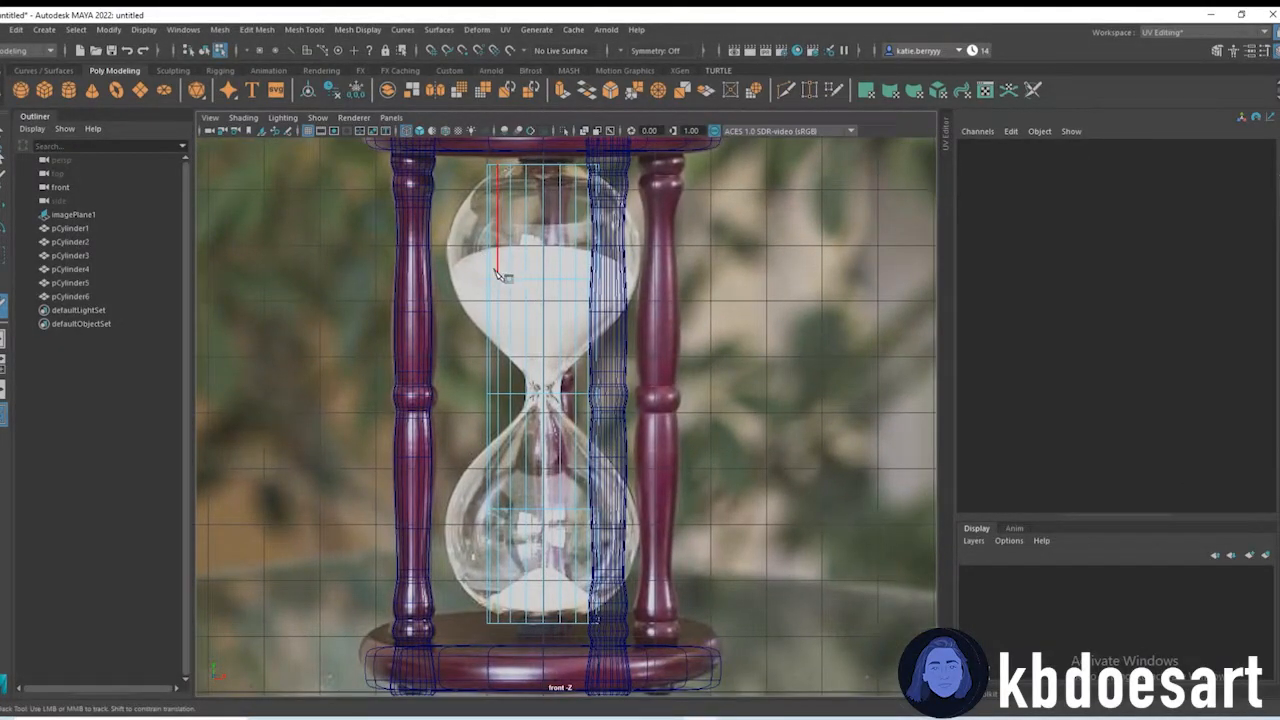
{"action": "left_click_drag", "start_coordinate": [694, 306], "coordinate": [695, 307]}
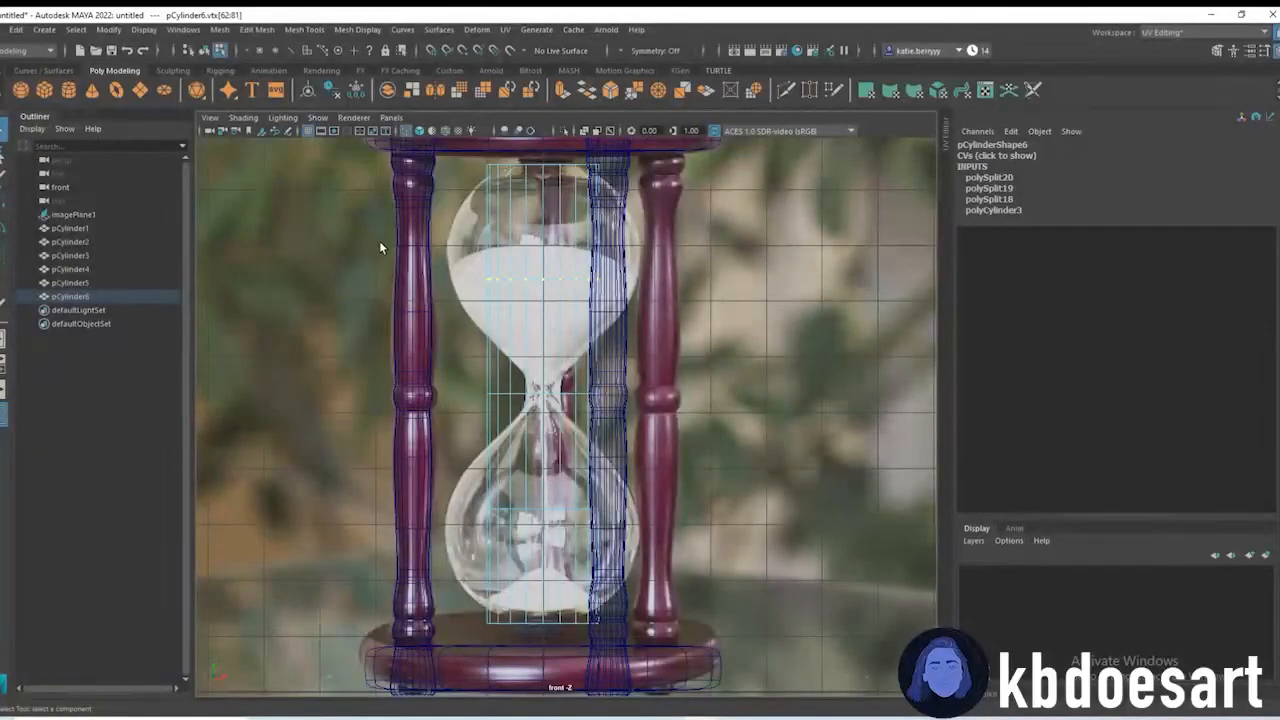
Step: Widen the upper and lower vertex loops horizontally to the bulb width and shrink the middle loop to the hourglass neck
{"action": "key", "text": "F10"}
{"action": "left_click_drag", "start_coordinate": [421, 253], "coordinate": [441, 259]}
{"action": "right_click_drag", "start_coordinate": [537, 268], "coordinate": [447, 269]}
{"action": "right_click", "coordinate": [516, 279]}
{"action": "left_click_drag", "start_coordinate": [709, 527], "coordinate": [604, 516], "text": "shift"}
{"action": "key", "text": "r"}
{"action": "left_click_drag", "start_coordinate": [545, 393], "coordinate": [614, 388]}
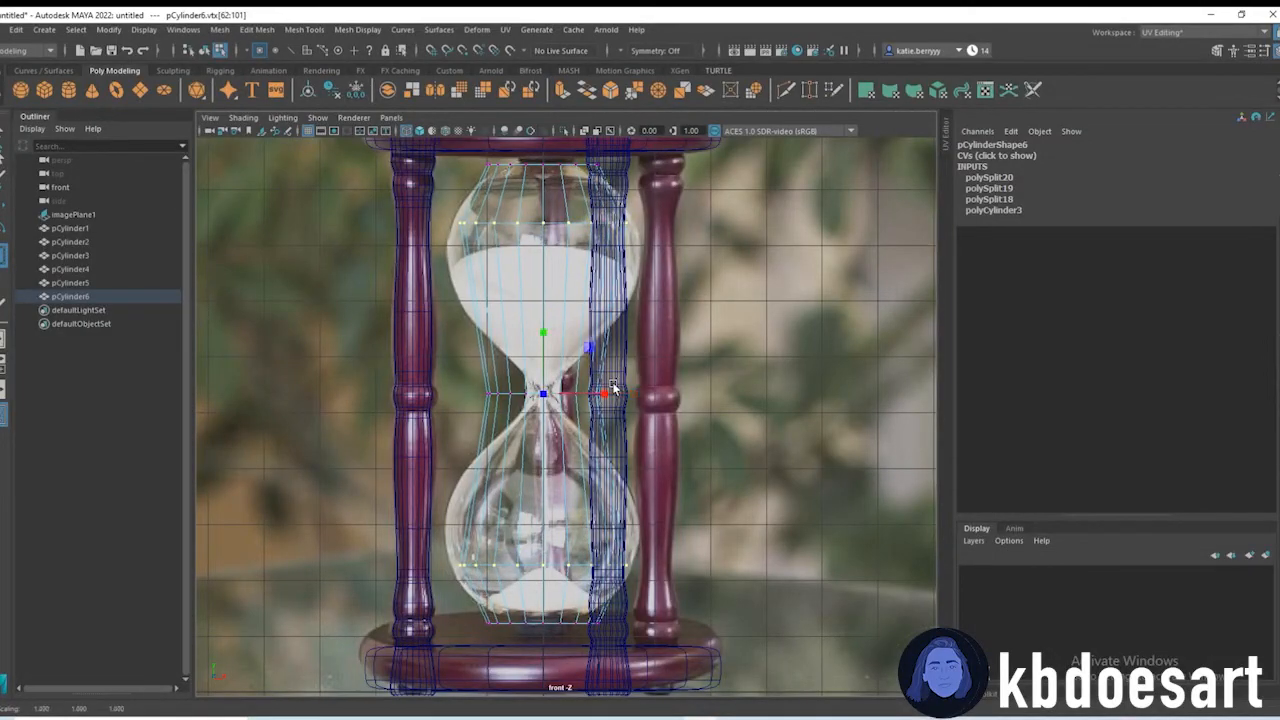
{"action": "key", "text": "ctrl+z"}
{"action": "key", "text": "ctrl+z"}
{"action": "left_click_drag", "start_coordinate": [545, 347], "coordinate": [531, 297], "text": "ctrl"}
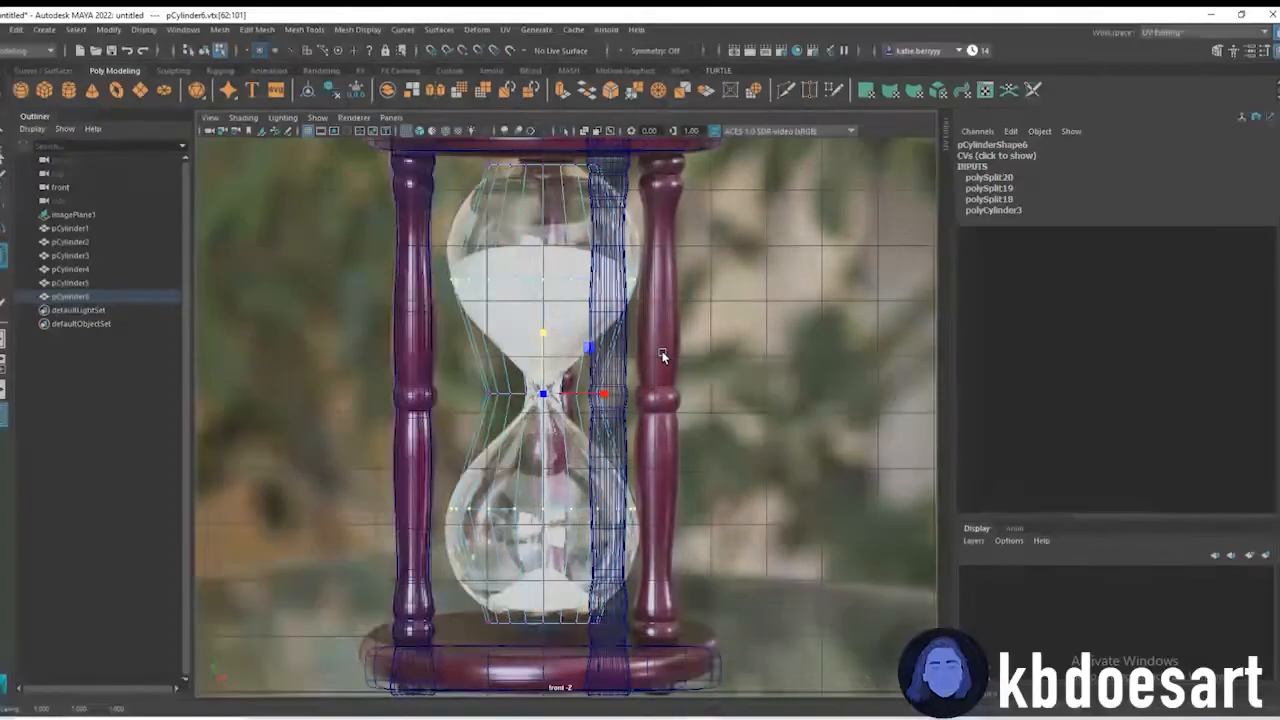
{"action": "left_click_drag", "start_coordinate": [436, 374], "coordinate": [810, 420]}
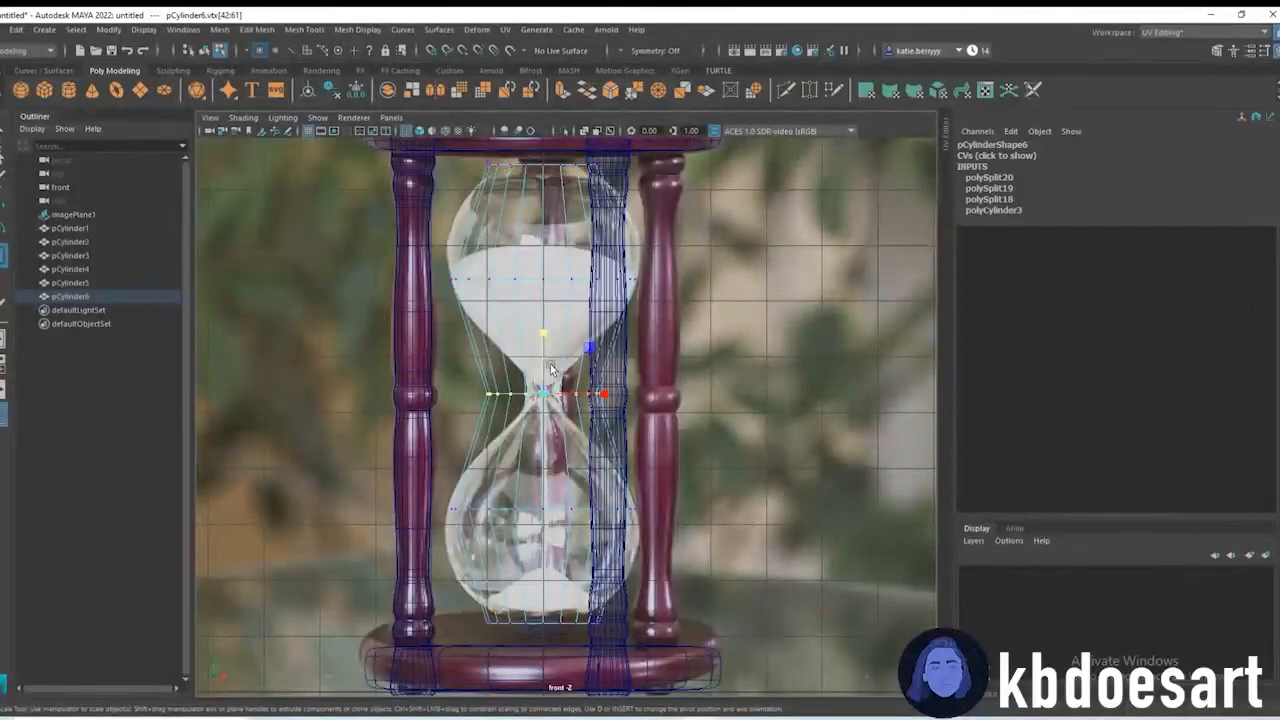
{"action": "left_click_drag", "start_coordinate": [549, 396], "coordinate": [494, 385]}
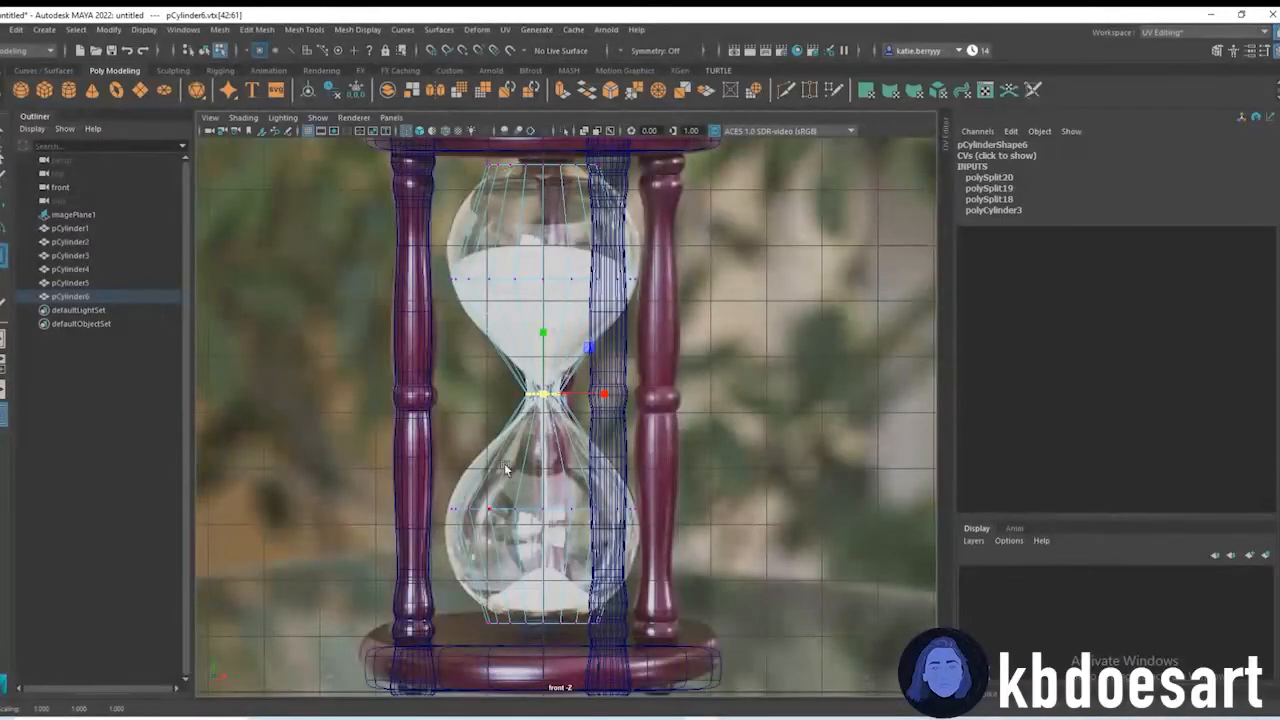
Step: Insert four more edge loops midway between the existing loops on the upper and lower glass bulbs using Multi-Cut
{"action": "right_click_drag", "start_coordinate": [503, 457], "coordinate": [434, 458], "text": "shift"}
{"action": "middle_click", "coordinate": [544, 456], "text": "ctrl"}
{"action": "middle_click", "coordinate": [543, 565], "text": "ctrl"}
{"action": "middle_click", "coordinate": [511, 325], "text": "ctrl"}
{"action": "middle_click", "coordinate": [511, 238], "text": "ctrl"}
Step: Widen the new vertex loops near the glass's top and bottom horizontally to match the bulb outlines in the reference
{"action": "key", "text": "q"}
{"action": "left_click_drag", "start_coordinate": [450, 208], "coordinate": [750, 240]}
{"action": "key", "text": "r"}
{"action": "left_click_drag", "start_coordinate": [543, 161], "coordinate": [541, 183], "text": "ctrl"}
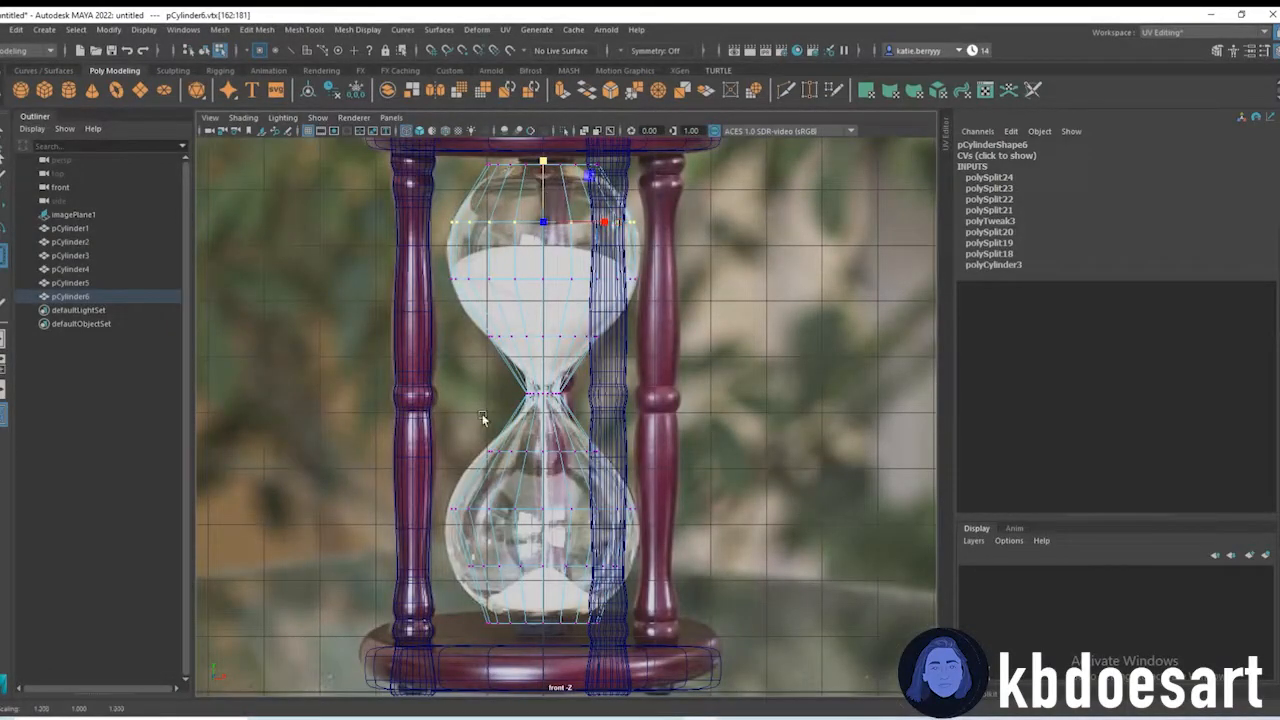
{"action": "left_click_drag", "start_coordinate": [543, 390], "coordinate": [543, 407], "text": "ctrl"}
{"action": "left_click_drag", "start_coordinate": [426, 529], "coordinate": [679, 597]}
{"action": "left_click_drag", "start_coordinate": [541, 507], "coordinate": [543, 513], "text": "ctrl"}
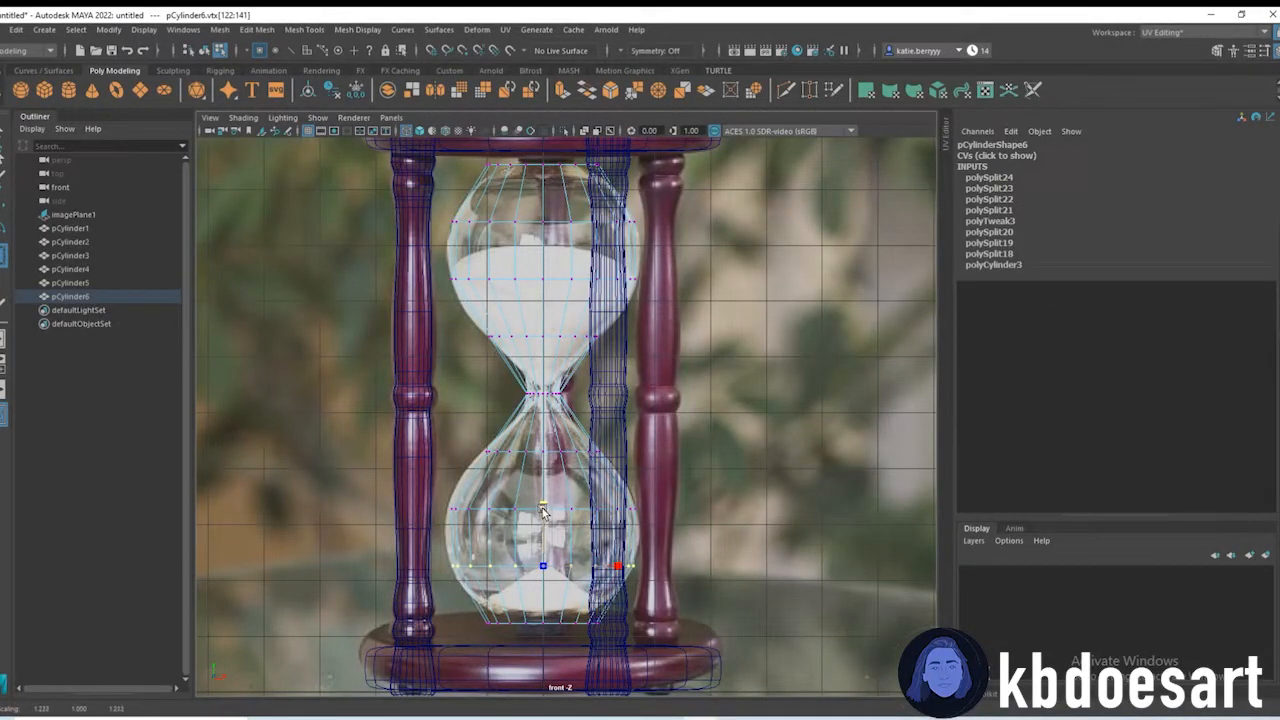
Step: Insert seven further edge loops between the existing ones along the glass, leaving only the lowest section unsplit
{"action": "right_click_drag", "start_coordinate": [503, 483], "coordinate": [422, 485], "text": "shift"}
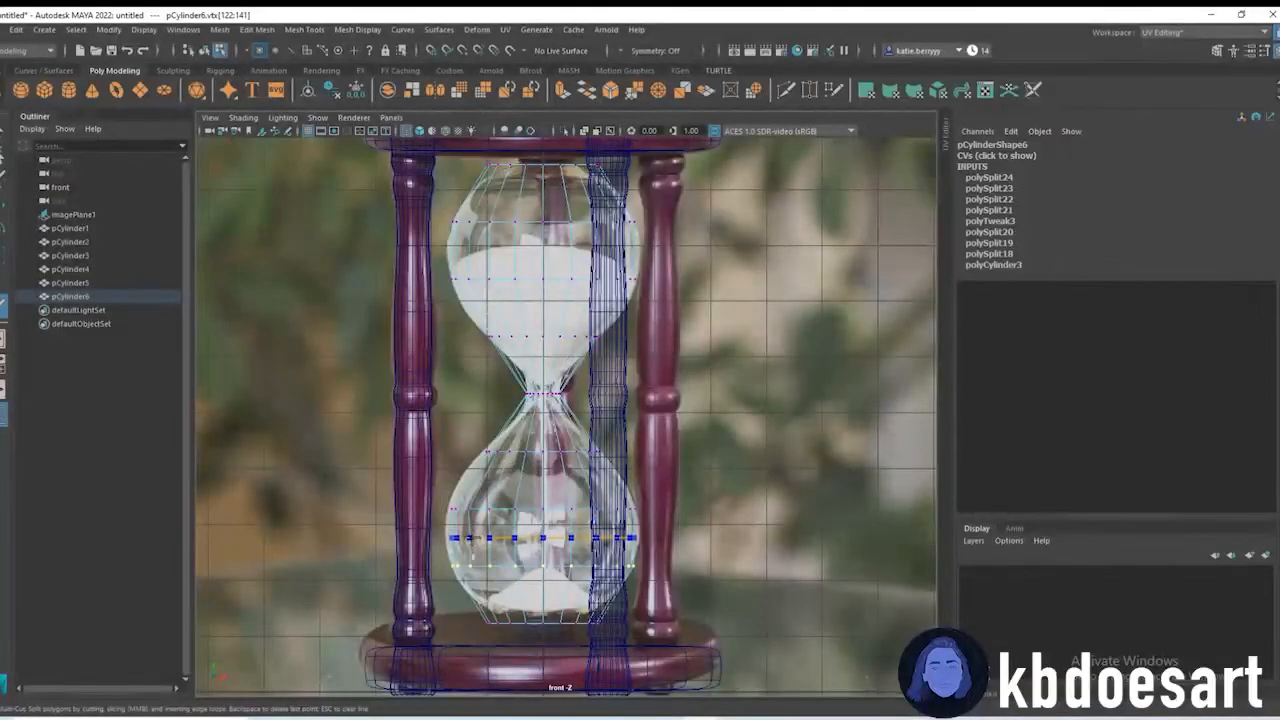
{"action": "middle_click", "coordinate": [469, 537], "text": "ctrl"}
{"action": "middle_click", "coordinate": [488, 480], "text": "ctrl"}
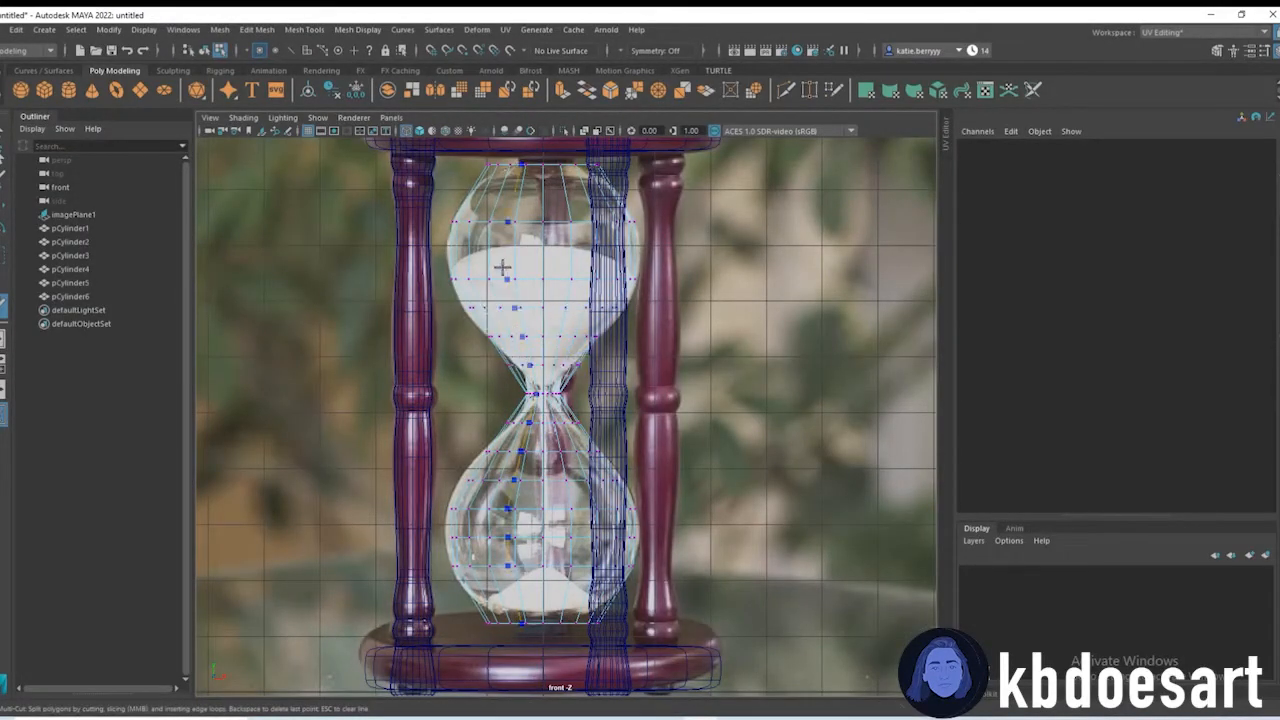
{"action": "key", "text": "q"}
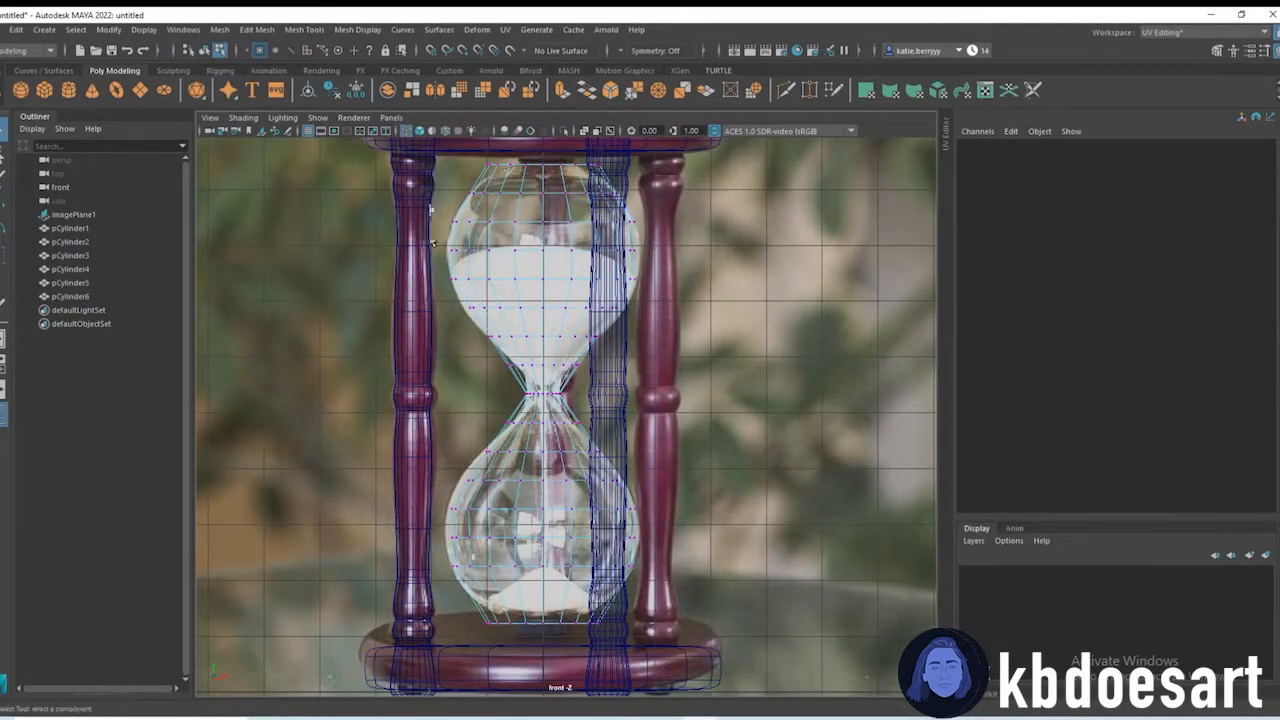
Step: Narrow the glass's top rim horizontally and scale the upper bulb's vertex loops to follow the reference outline
{"action": "left_click_drag", "start_coordinate": [448, 149], "coordinate": [728, 170]}
{"action": "key", "text": "r"}
{"action": "left_click_drag", "start_coordinate": [542, 146], "coordinate": [527, 162], "text": "ctrl"}
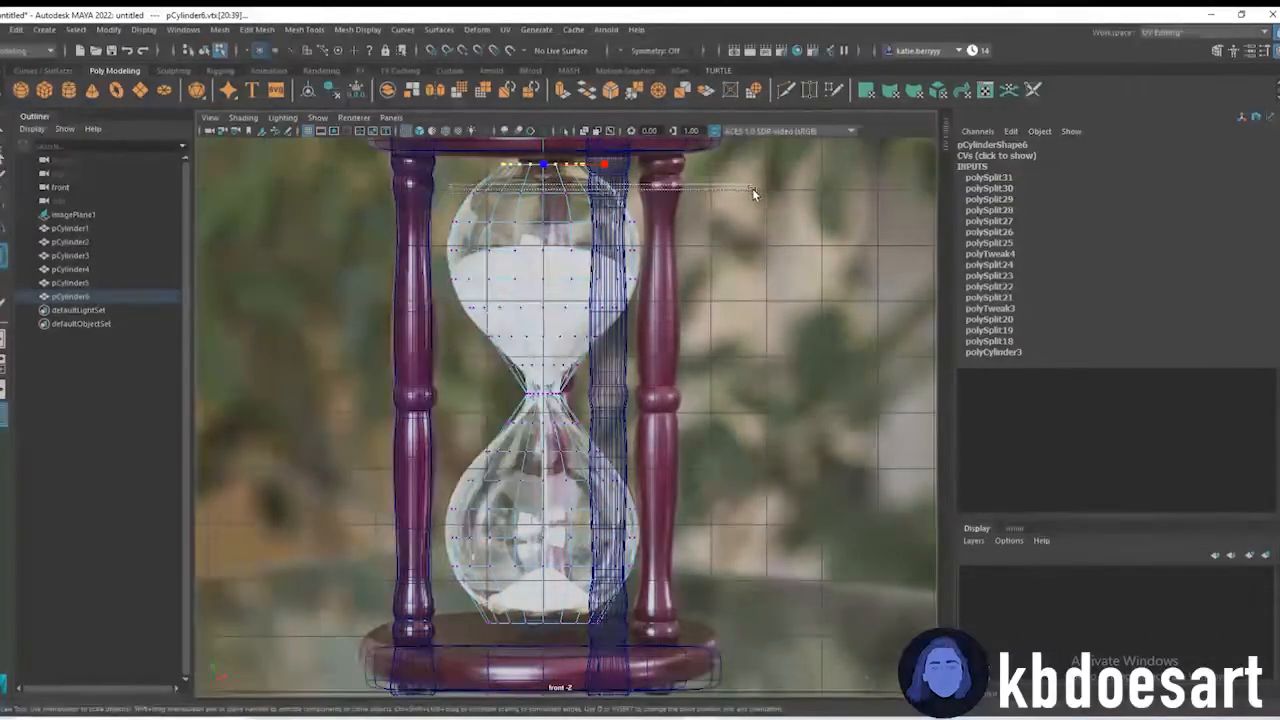
{"action": "left_click_drag", "start_coordinate": [406, 243], "coordinate": [692, 262]}
{"action": "left_click_drag", "start_coordinate": [539, 252], "coordinate": [548, 252]}
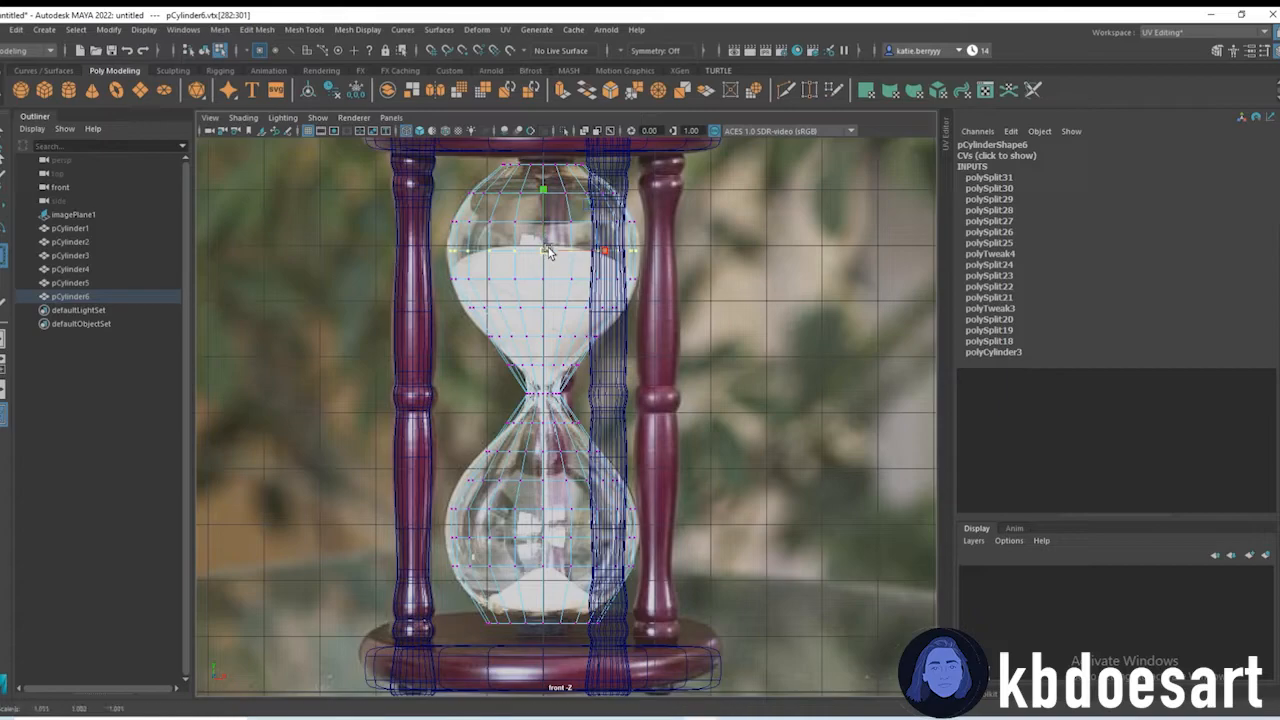
{"action": "left_click_drag", "start_coordinate": [450, 304], "coordinate": [714, 318]}
{"action": "left_click_drag", "start_coordinate": [543, 308], "coordinate": [549, 308]}
{"action": "left_click_drag", "start_coordinate": [491, 357], "coordinate": [633, 371]}
{"action": "left_click_drag", "start_coordinate": [543, 365], "coordinate": [537, 366]}
Step: Scale the vertex loops below the neck and around the lower bulb to fit the reference outline
{"action": "left_click_drag", "start_coordinate": [487, 417], "coordinate": [577, 424]}
{"action": "left_click_drag", "start_coordinate": [498, 415], "coordinate": [619, 428]}
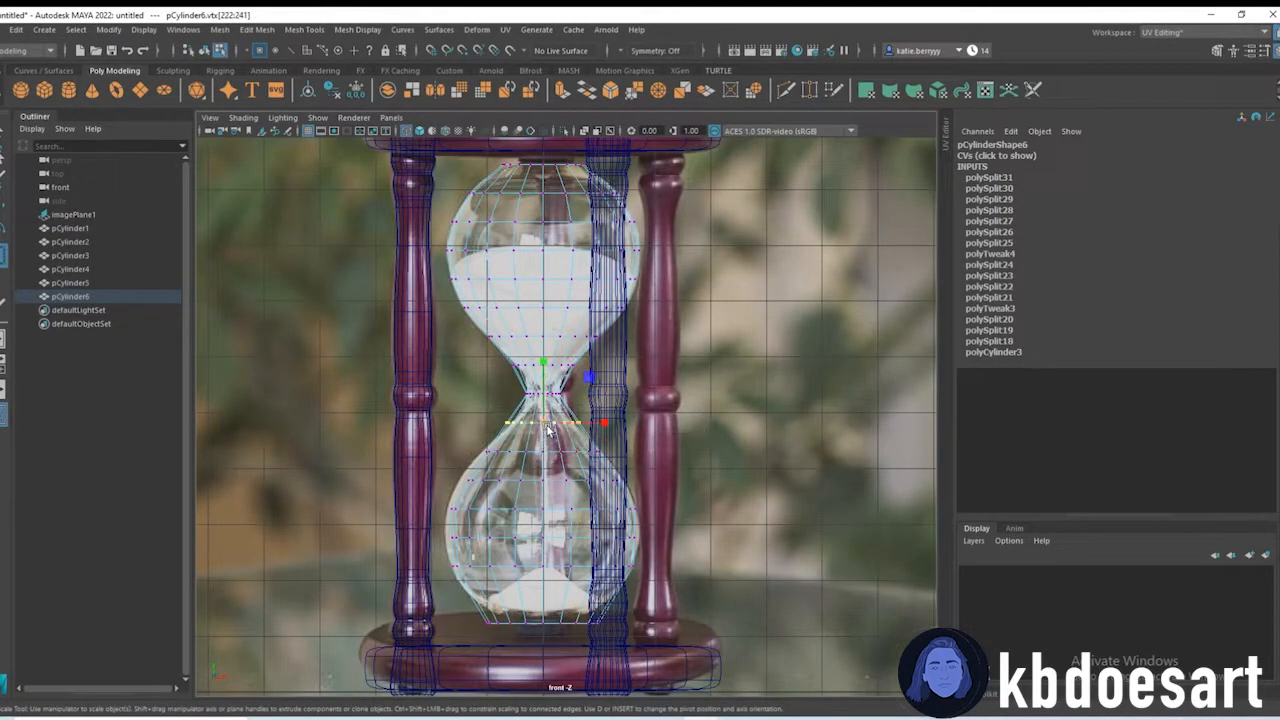
{"action": "left_click_drag", "start_coordinate": [444, 464], "coordinate": [690, 502]}
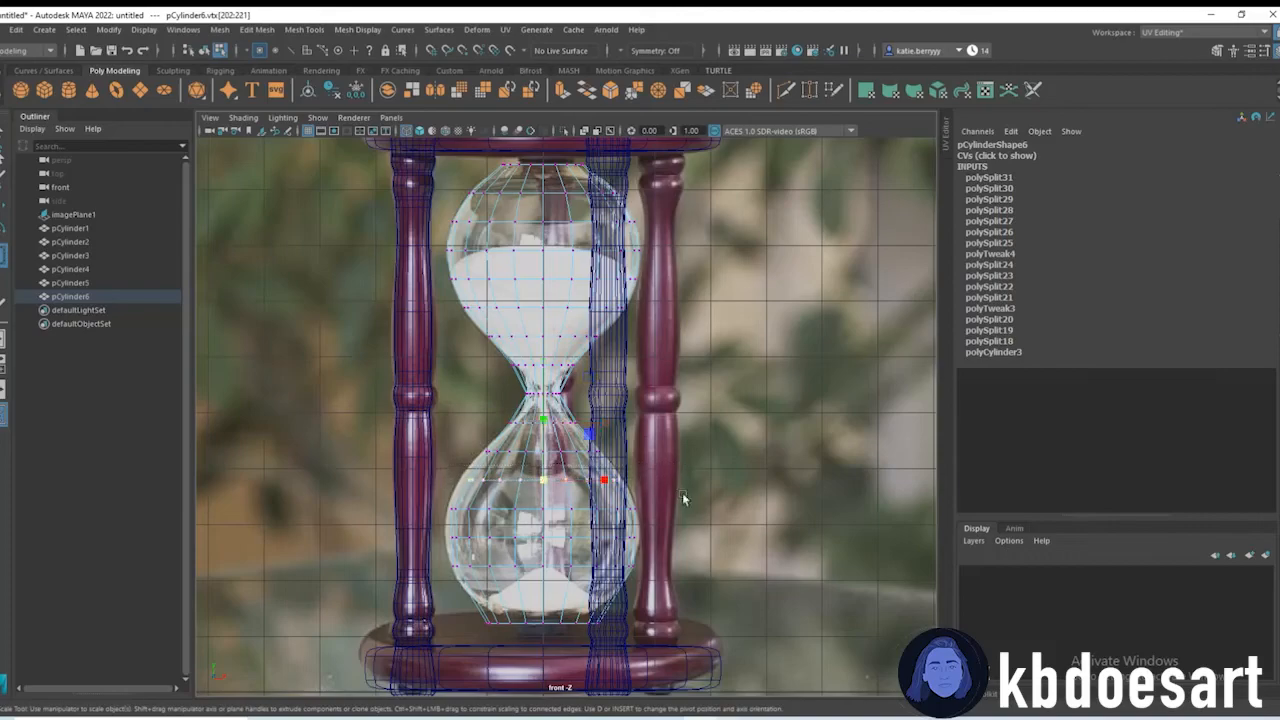
{"action": "left_click_drag", "start_coordinate": [545, 485], "coordinate": [553, 483]}
{"action": "left_click_drag", "start_coordinate": [422, 525], "coordinate": [712, 553]}
{"action": "left_click_drag", "start_coordinate": [545, 537], "coordinate": [548, 536]}
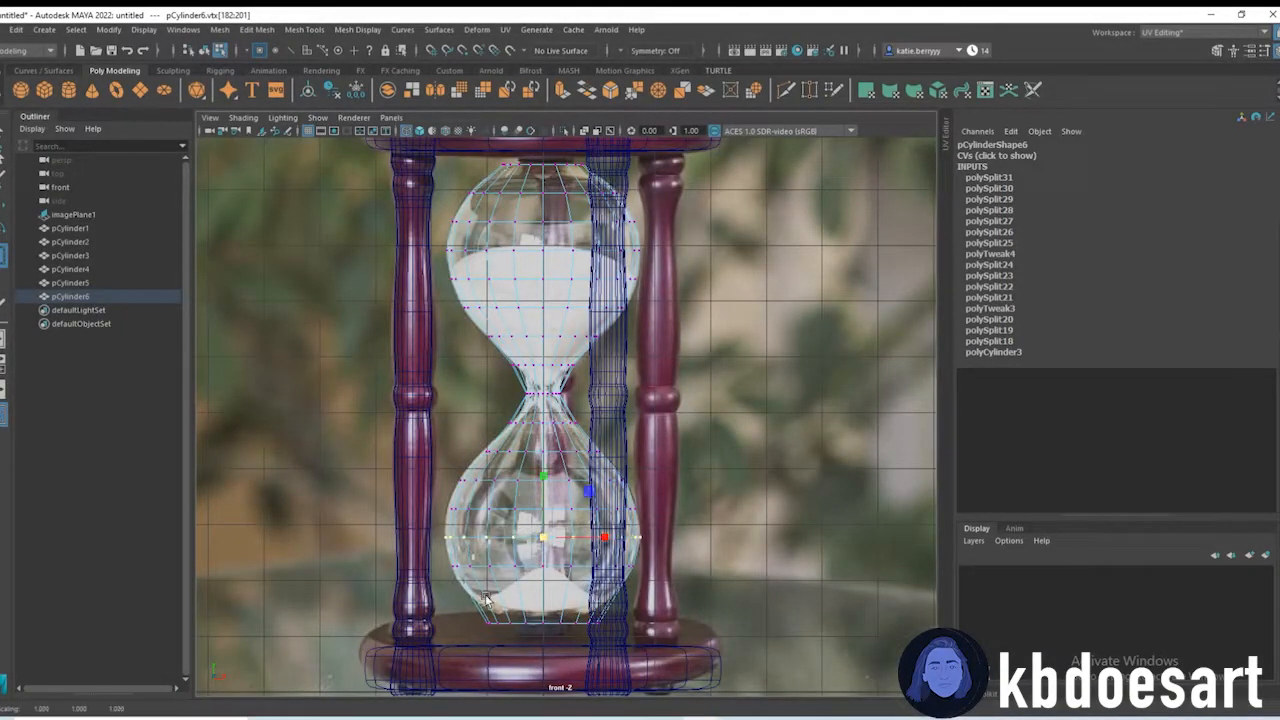
Step: Shrink and raise the glass's bottom rim, add an edge loop just above it, and widen that loop to round the base
{"action": "left_click_drag", "start_coordinate": [446, 594], "coordinate": [710, 652]}
{"action": "key", "text": "w"}
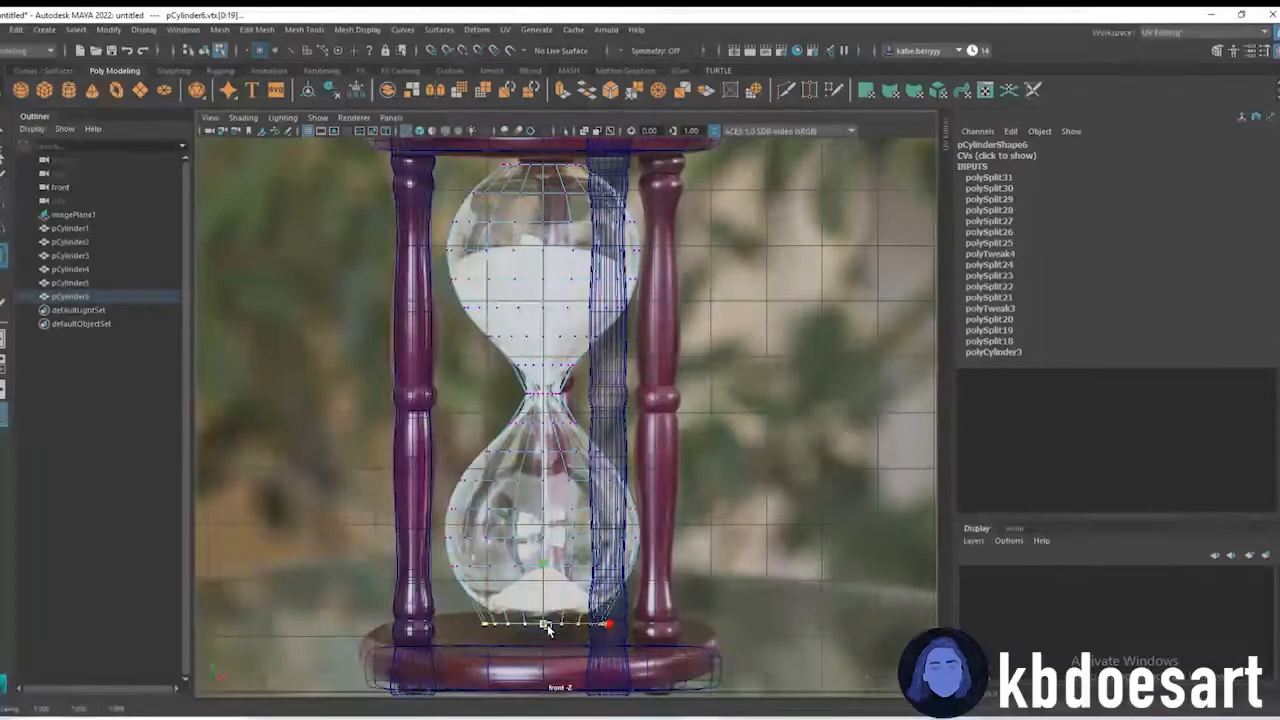
{"action": "left_click_drag", "start_coordinate": [544, 590], "coordinate": [545, 557]}
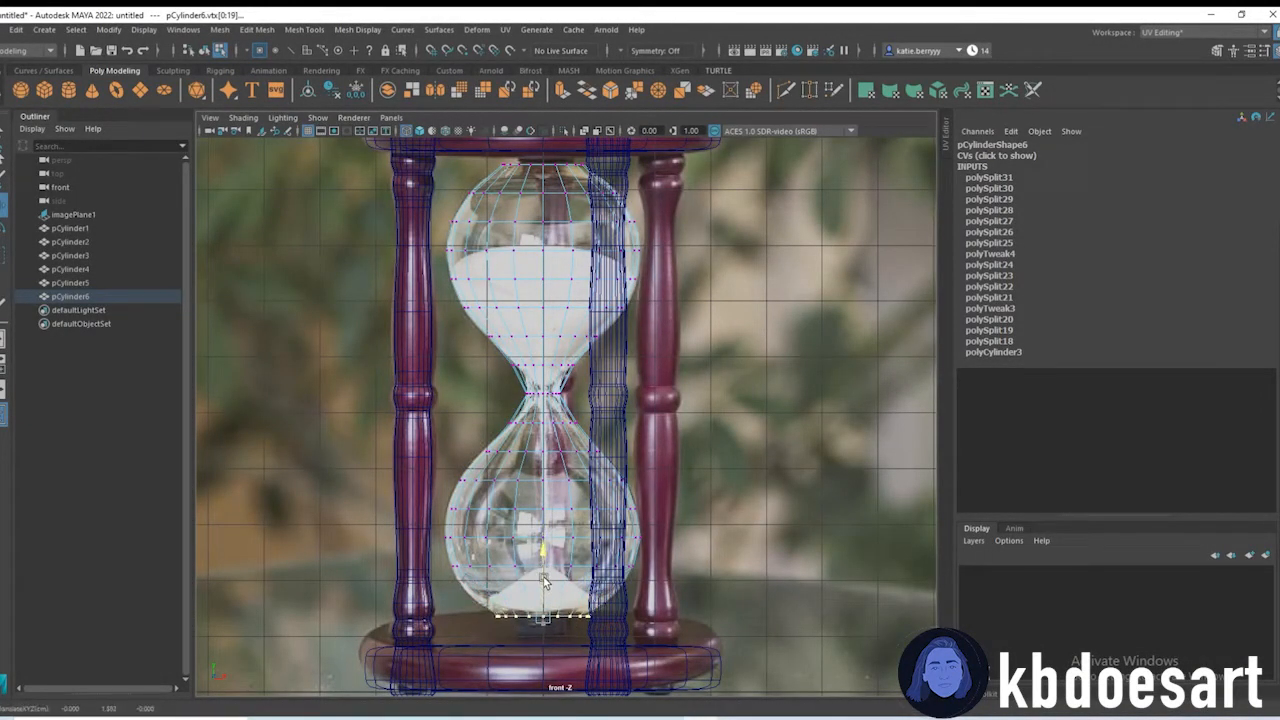
{"action": "right_click_drag", "start_coordinate": [517, 545], "coordinate": [438, 547], "text": "shift"}
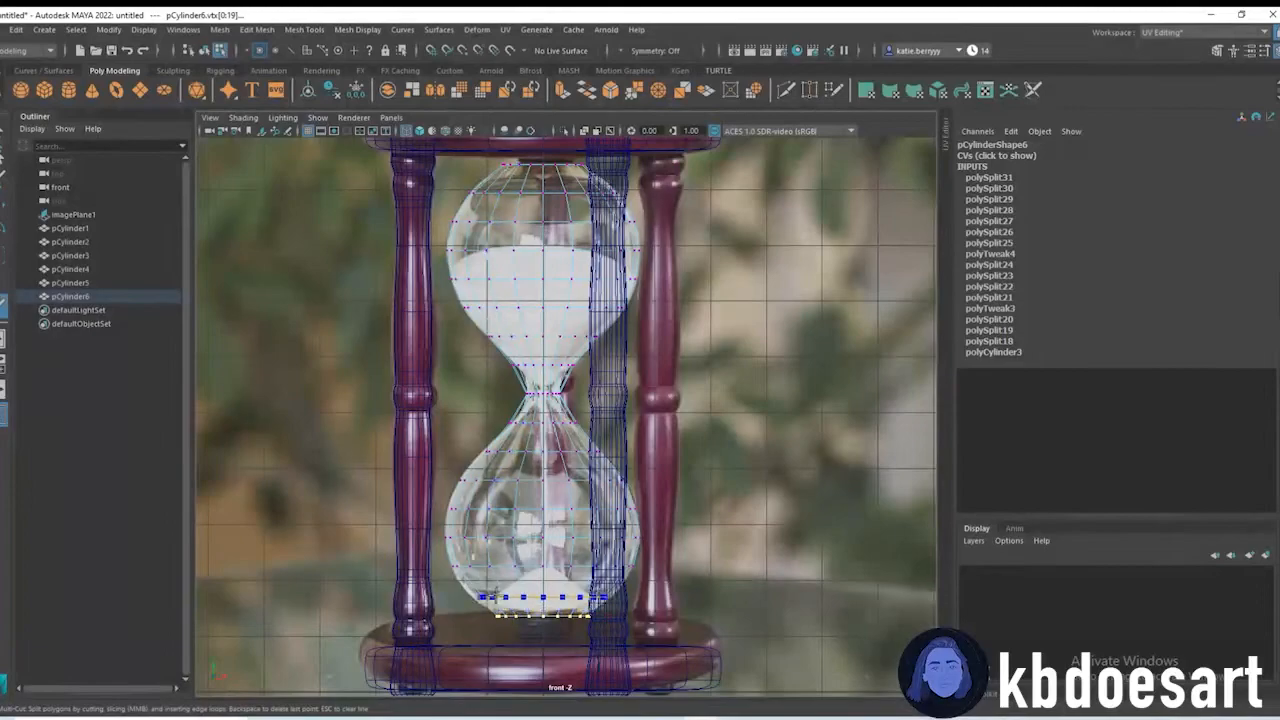
{"action": "left_click", "coordinate": [512, 592], "text": "ctrl"}
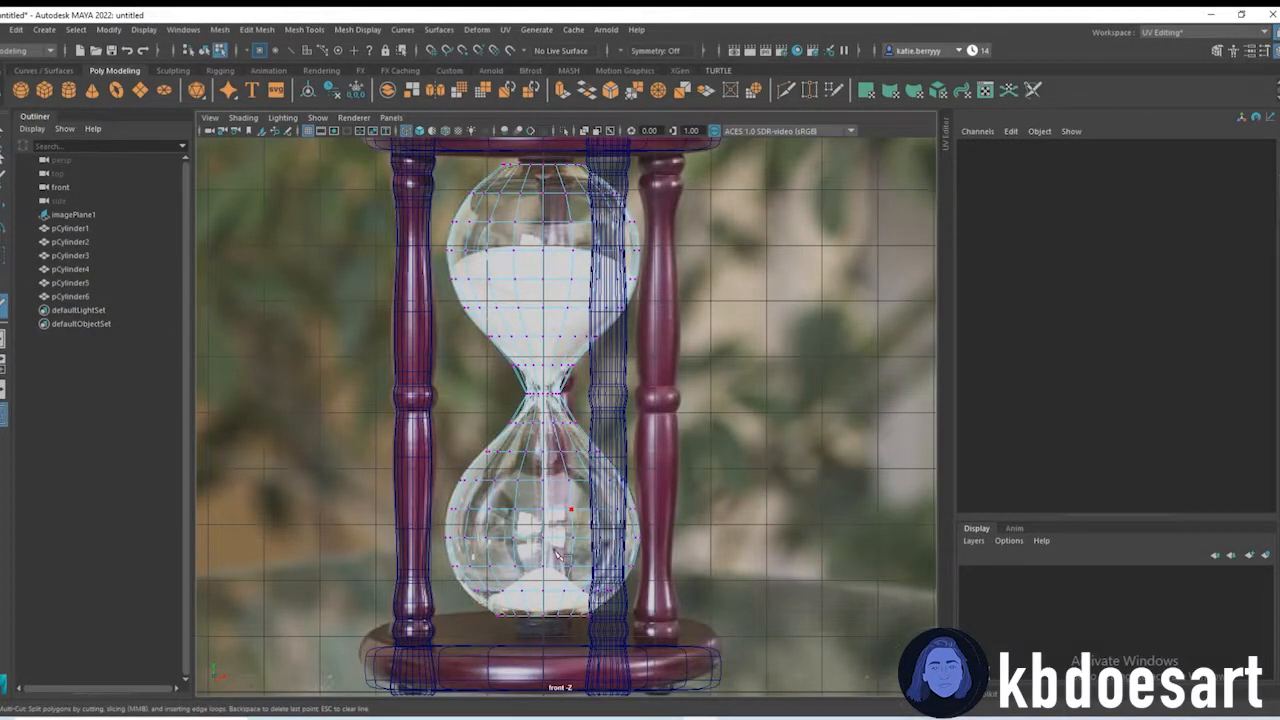
{"action": "key", "text": "r"}
{"action": "left_click_drag", "start_coordinate": [448, 578], "coordinate": [676, 603]}
{"action": "left_click_drag", "start_coordinate": [545, 591], "coordinate": [552, 592]}
Step: Insert edge loops just above and below the neck and scale them inward horizontally to form a short, nearly straight neck
{"action": "right_click_drag", "start_coordinate": [540, 426], "coordinate": [860, 400], "text": "alt"}
{"action": "middle_click_drag", "start_coordinate": [540, 370], "coordinate": [622, 484], "text": "alt"}
{"action": "right_click_drag", "start_coordinate": [557, 352], "coordinate": [463, 348], "text": "shift"}
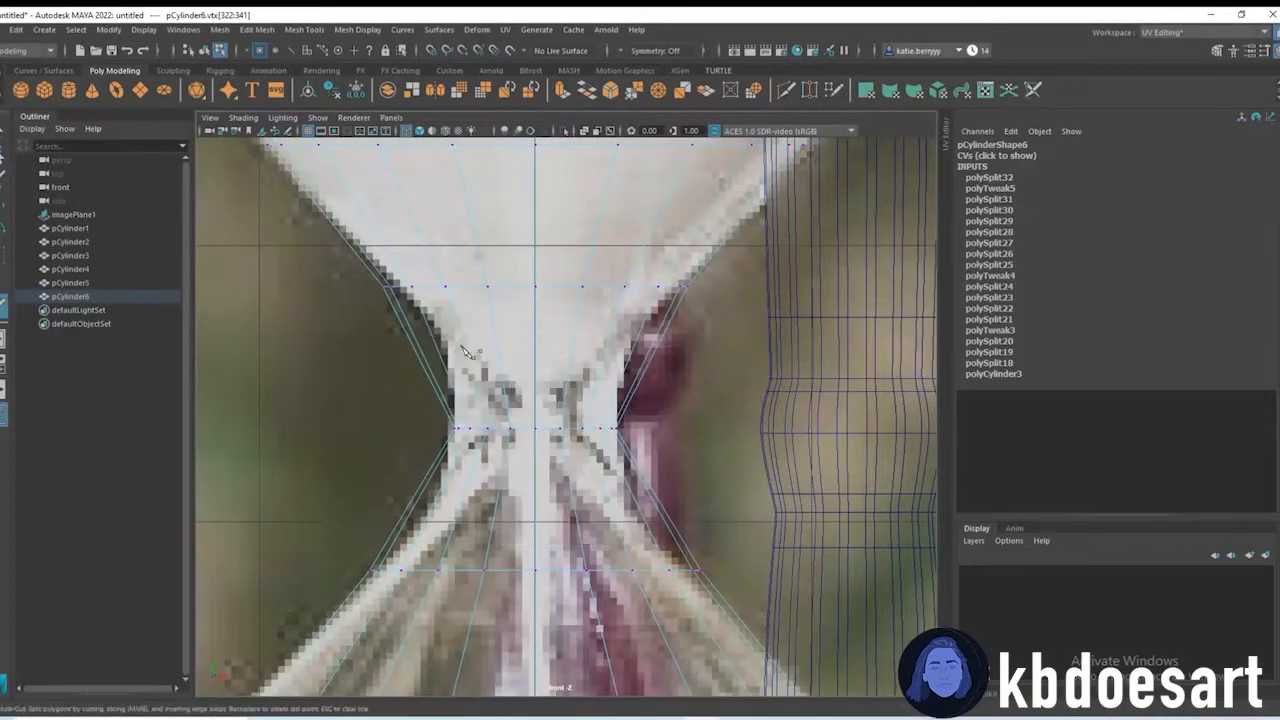
{"action": "left_click", "coordinate": [463, 347], "text": "ctrl"}
{"action": "key", "text": "q"}
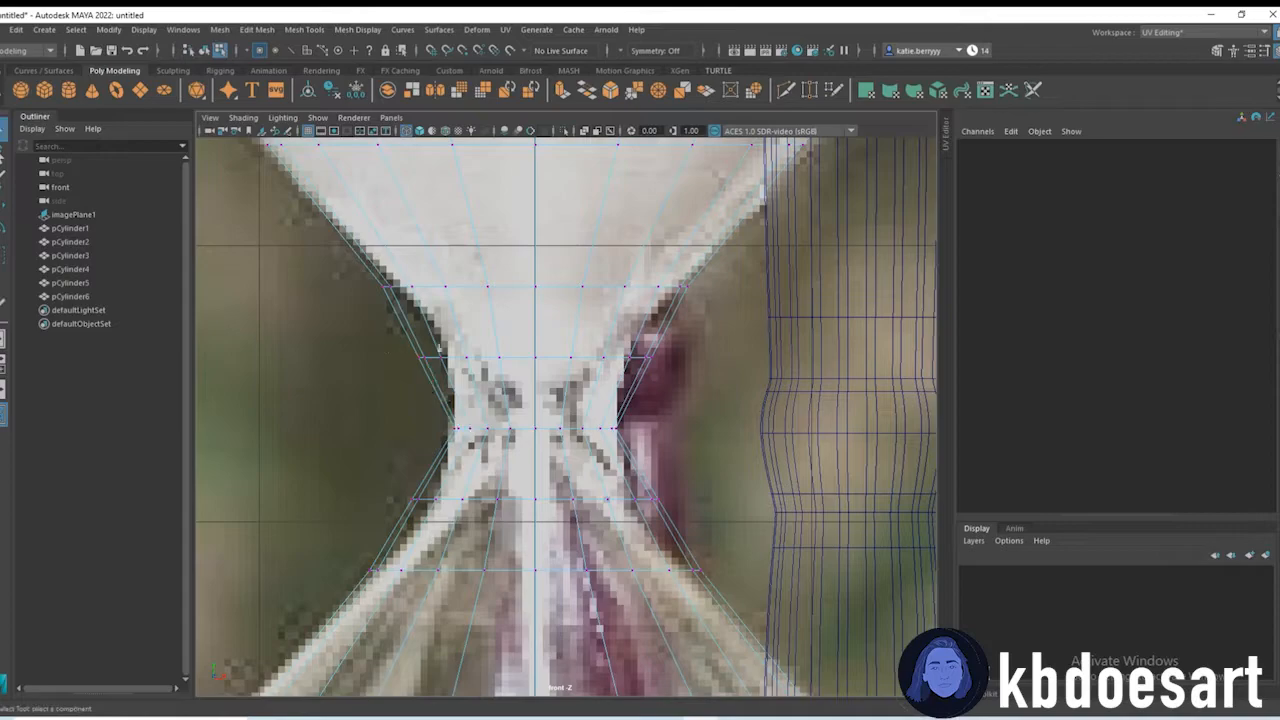
{"action": "left_click_drag", "start_coordinate": [394, 338], "coordinate": [742, 382]}
{"action": "left_click_drag", "start_coordinate": [710, 538], "coordinate": [346, 471], "text": "shift"}
{"action": "key", "text": "r"}
{"action": "left_click_drag", "start_coordinate": [531, 430], "coordinate": [486, 418]}
{"action": "key", "text": "ctrl+z"}
{"action": "left_click_drag", "start_coordinate": [535, 368], "coordinate": [534, 385], "text": "ctrl"}
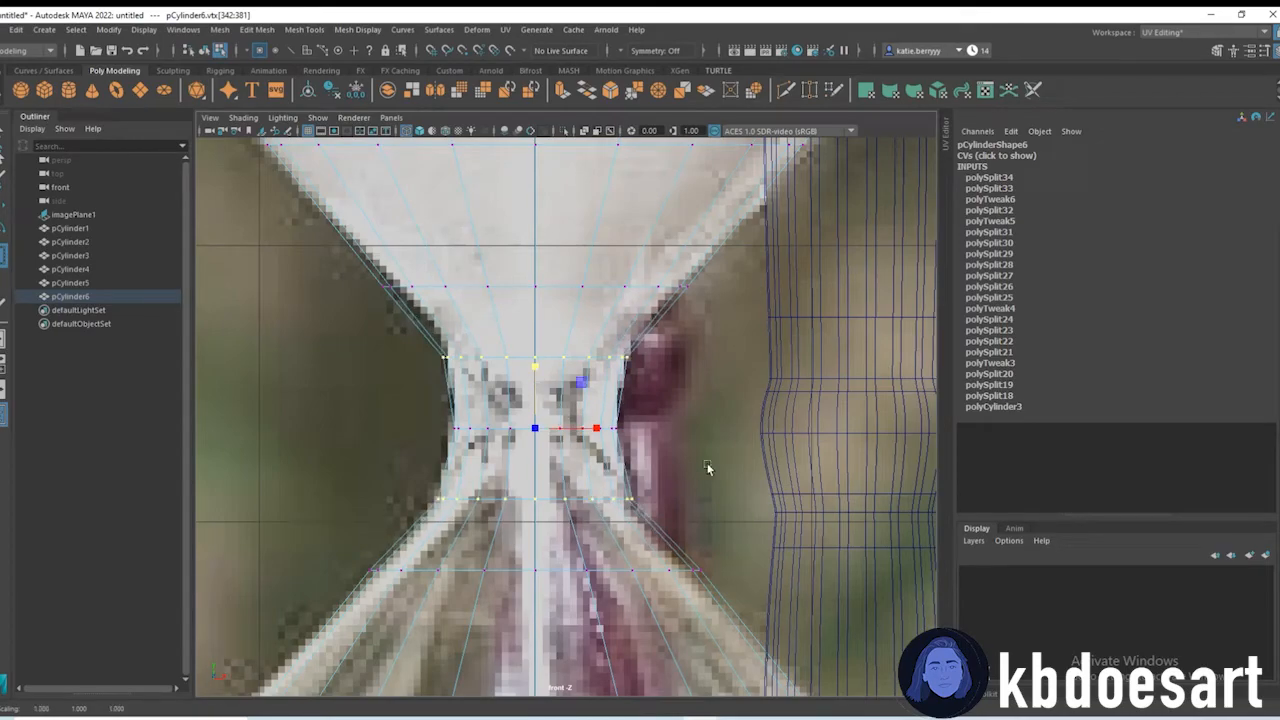
Step: Examine the glass's shape and its fit between the plates and pillars in the front and perspective views
{"action": "scroll", "coordinate": [680, 466], "scroll_direction": "down", "scroll_amount": 5}
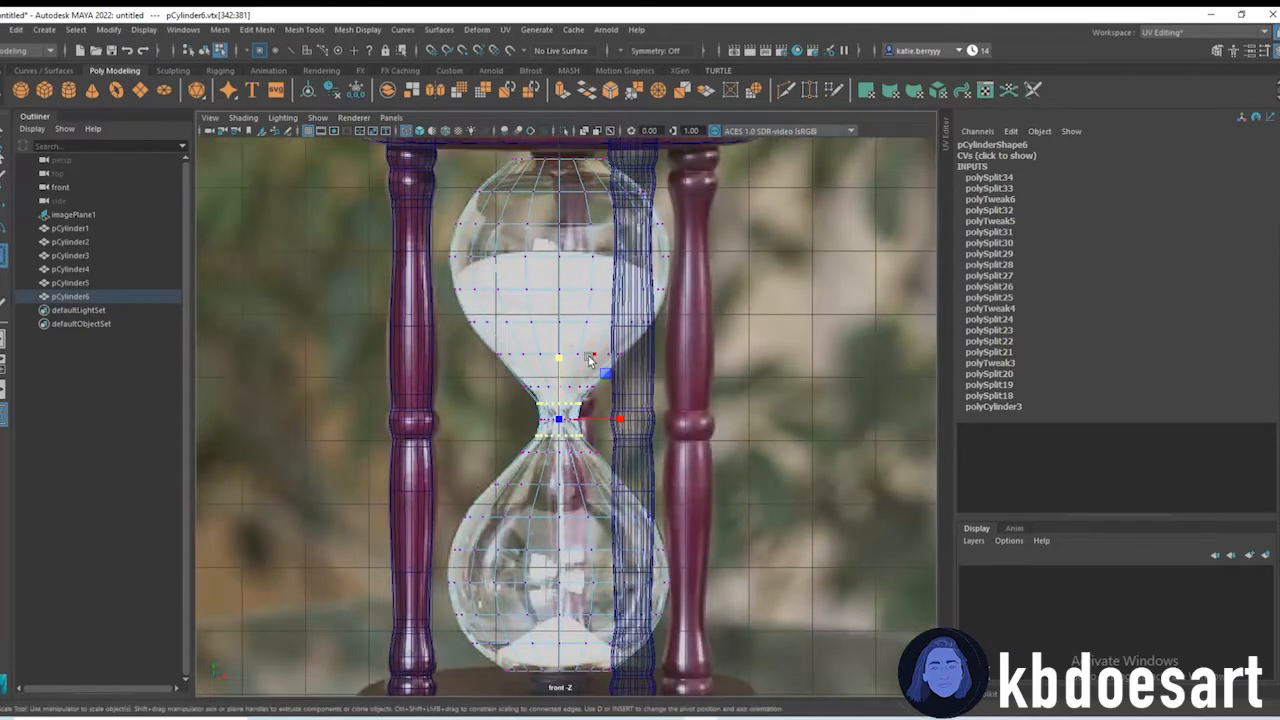
{"action": "left_click", "coordinate": [720, 286]}
{"action": "scroll", "coordinate": [718, 324], "scroll_direction": "down", "scroll_amount": 3}
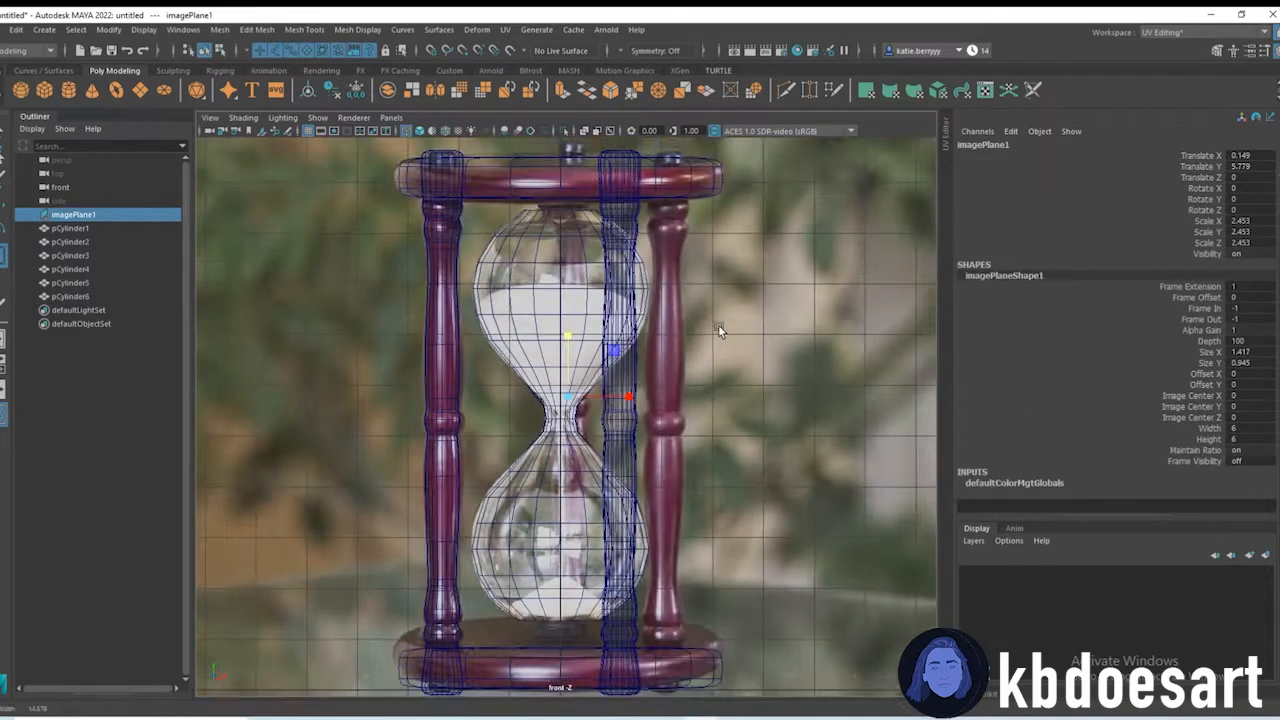
{"action": "left_click", "coordinate": [576, 285]}
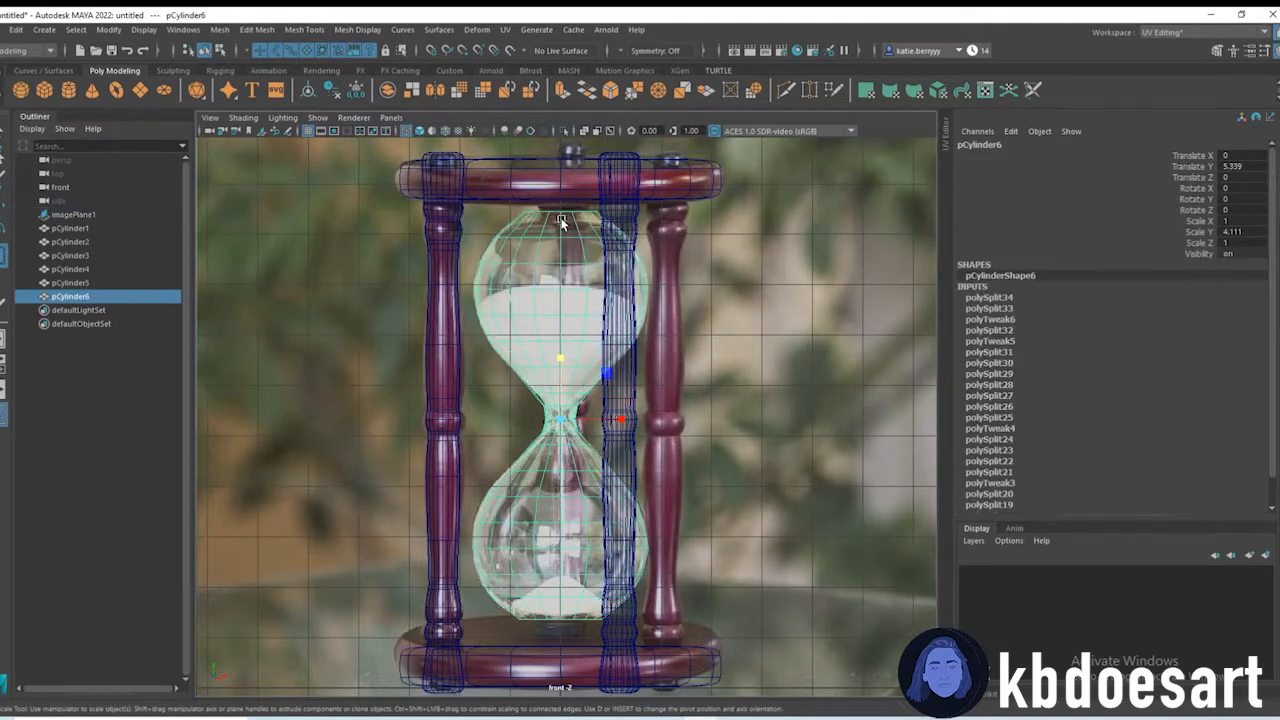
{"action": "key", "text": "space"}
{"action": "key", "text": "space"}
{"action": "mouse_move", "coordinate": [600, 498]}
{"action": "left_mouse_down", "text": "alt"}
{"action": "mouse_move", "coordinate": [528, 434]}
{"action": "mouse_move", "coordinate": [592, 497]}
{"action": "mouse_move", "coordinate": [645, 480]}
{"action": "left_mouse_up", "text": "alt"}
{"action": "left_click", "coordinate": [710, 389]}
{"action": "left_click_drag", "start_coordinate": [709, 391], "coordinate": [677, 502], "text": "alt"}
{"action": "left_click", "coordinate": [590, 470]}
{"action": "left_click", "coordinate": [560, 568]}
{"action": "key", "text": "space"}
{"action": "key", "text": "space"}
Step: Duplicate the bottom plate, scale the copy to about 0.504, 0.145 and 0.478 in X, Y and Z, and place it at 0.942 in Y
{"action": "left_click", "coordinate": [115, 214]}
{"action": "key", "text": "f"}
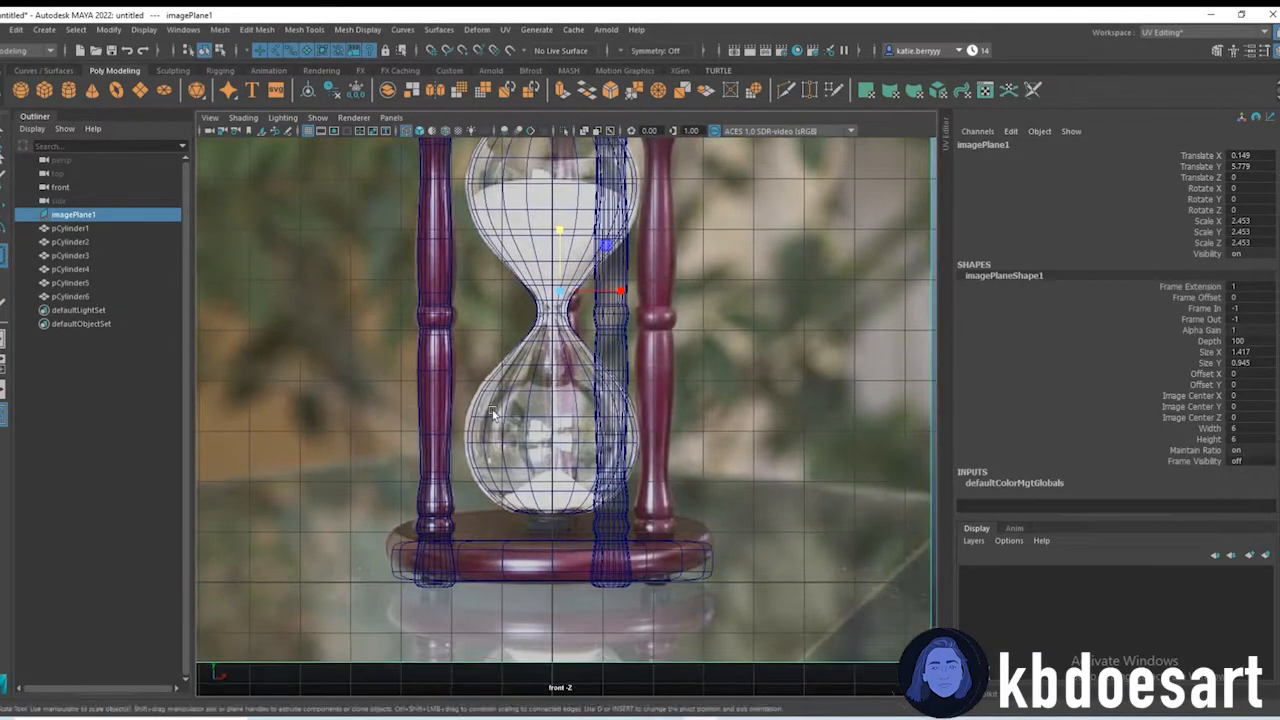
{"action": "middle_click_drag", "start_coordinate": [544, 553], "coordinate": [549, 504], "text": "alt"}
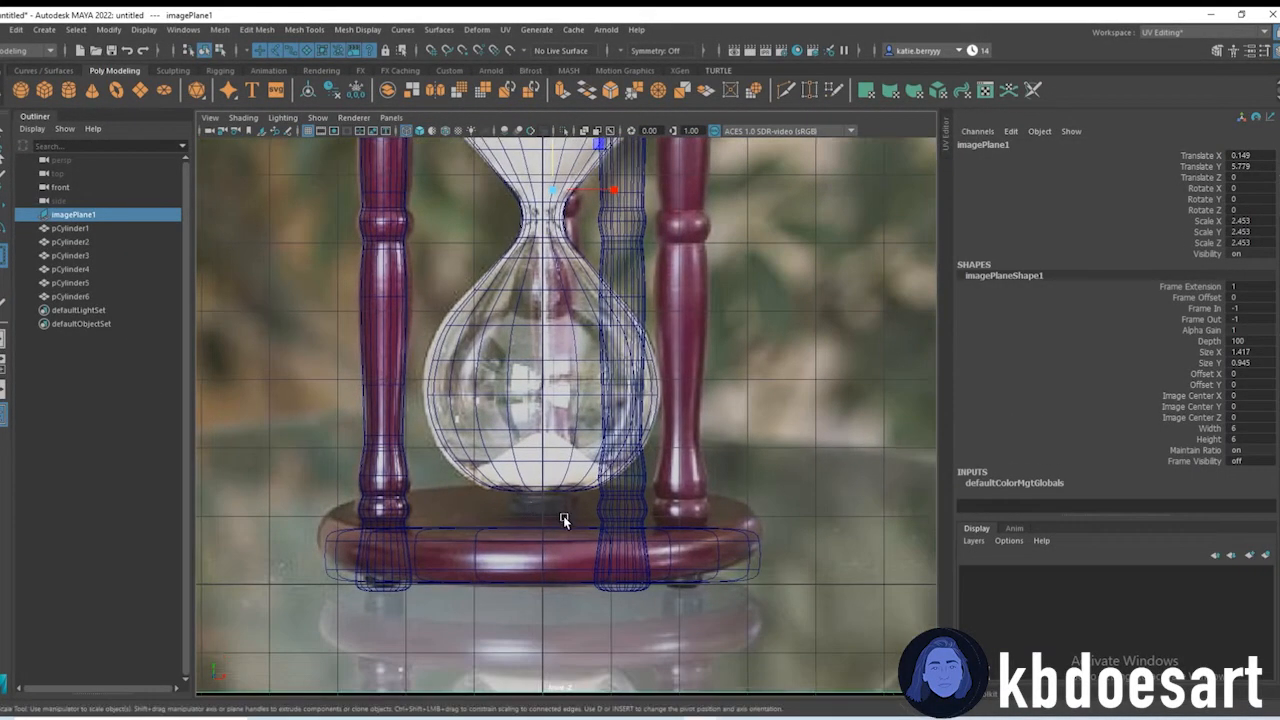
{"action": "left_click", "coordinate": [557, 529]}
{"action": "right_click_drag", "start_coordinate": [664, 493], "coordinate": [694, 546], "text": "alt"}
{"action": "middle_click_drag", "start_coordinate": [696, 542], "coordinate": [759, 418], "text": "alt"}
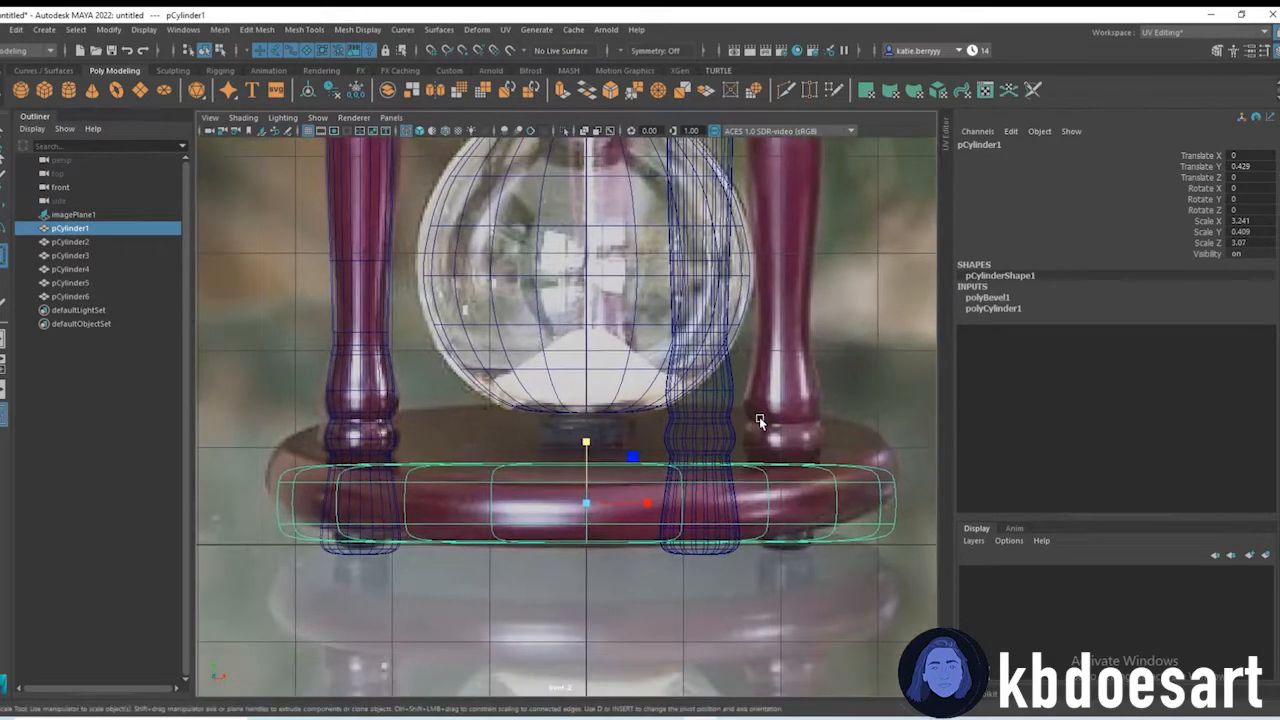
{"action": "key", "text": "ctrl+d"}
{"action": "key", "text": "w"}
{"action": "key", "text": "r"}
{"action": "left_click_drag", "start_coordinate": [586, 443], "coordinate": [396, 431]}
{"action": "left_click_drag", "start_coordinate": [586, 384], "coordinate": [584, 312]}
{"action": "key", "text": "w"}
{"action": "left_click_drag", "start_coordinate": [587, 394], "coordinate": [588, 406]}
Step: Duplicate the small disc and raise the copy to about 9.58 in Y, just under the top plate
{"action": "middle_click_drag", "start_coordinate": [703, 392], "coordinate": [665, 521], "text": "alt"}
{"action": "scroll", "coordinate": [690, 468], "scroll_direction": "down", "scroll_amount": 2}
{"action": "scroll", "coordinate": [664, 521], "scroll_direction": "down", "scroll_amount": 4}
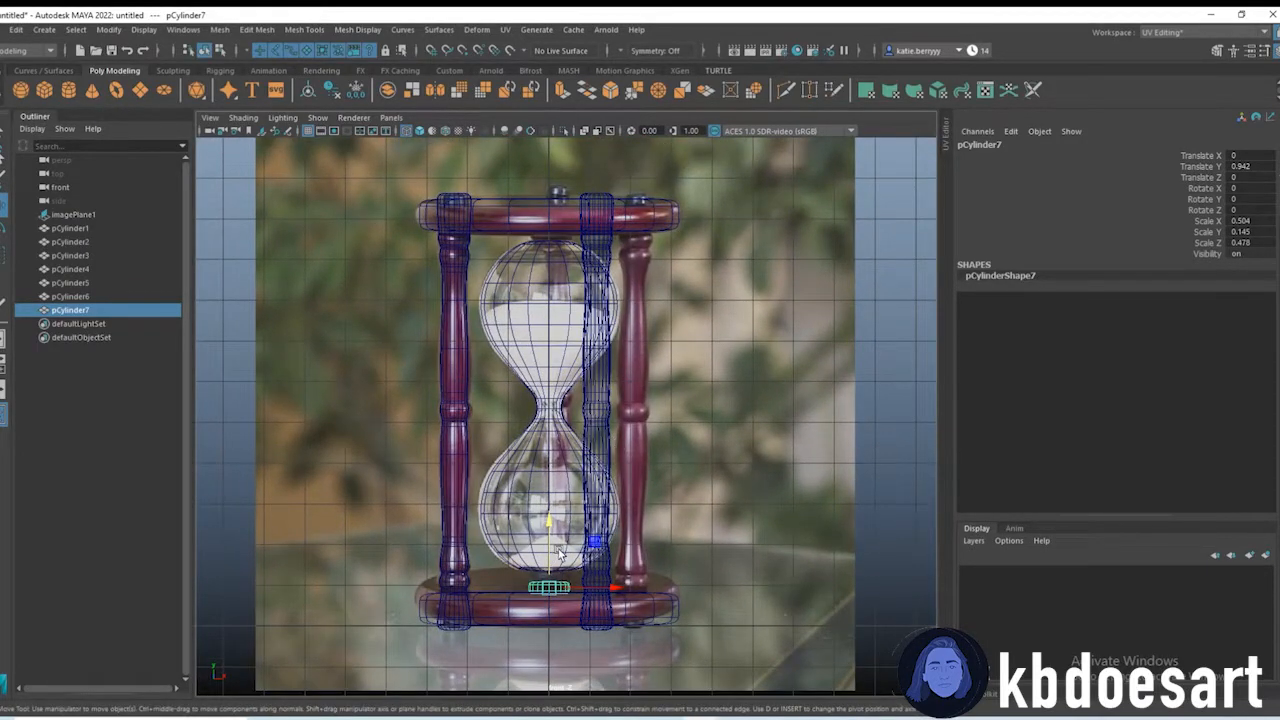
{"action": "key", "text": "ctrl+d"}
{"action": "left_click_drag", "start_coordinate": [549, 525], "coordinate": [519, 178]}
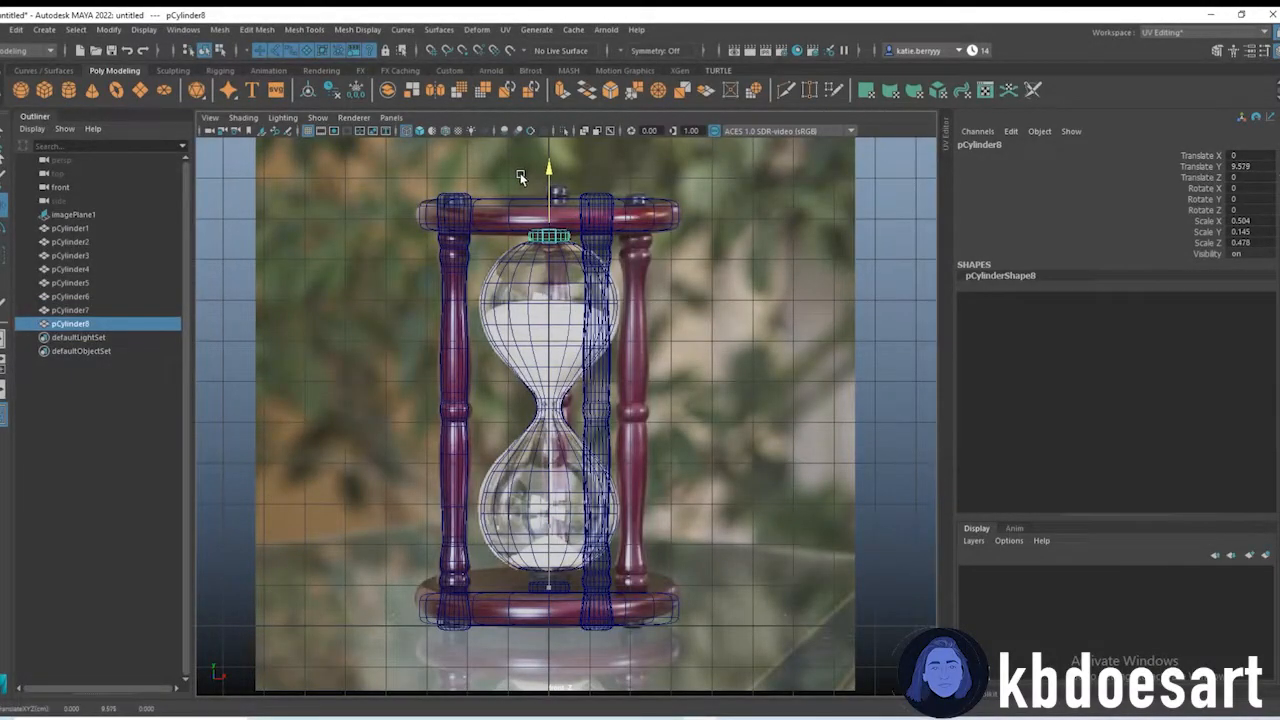
Step: Lower the glass body to about 5.18 in Y to centre it between the two small discs
{"action": "left_click", "coordinate": [567, 309]}
{"action": "key", "text": "space"}
{"action": "key", "text": "space"}
{"action": "left_click_drag", "start_coordinate": [534, 431], "coordinate": [534, 460], "text": "alt"}
{"action": "scroll", "coordinate": [580, 385], "scroll_direction": "up", "scroll_amount": 2}
{"action": "left_click_drag", "start_coordinate": [571, 342], "coordinate": [579, 416], "text": "alt"}
{"action": "middle_click_drag", "start_coordinate": [573, 318], "coordinate": [573, 326]}
{"action": "left_click_drag", "start_coordinate": [573, 326], "coordinate": [563, 360], "text": "alt"}
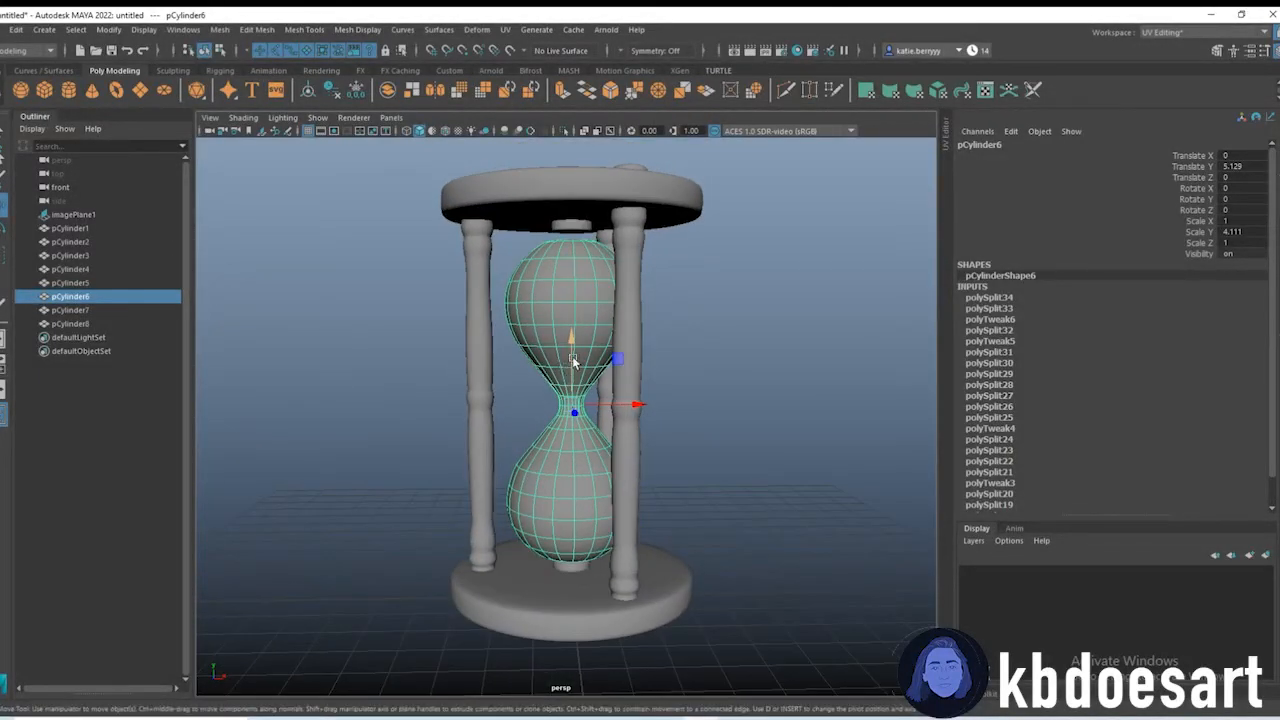
{"action": "middle_click_drag", "start_coordinate": [573, 360], "coordinate": [575, 354]}
{"action": "left_click_drag", "start_coordinate": [575, 354], "coordinate": [594, 435], "text": "alt"}
Step: Enlarge the glass to a scale of about 1.03 in X and Z and 4.24 in Y, and raise it to about 5.21 in Y
{"action": "key", "text": "r"}
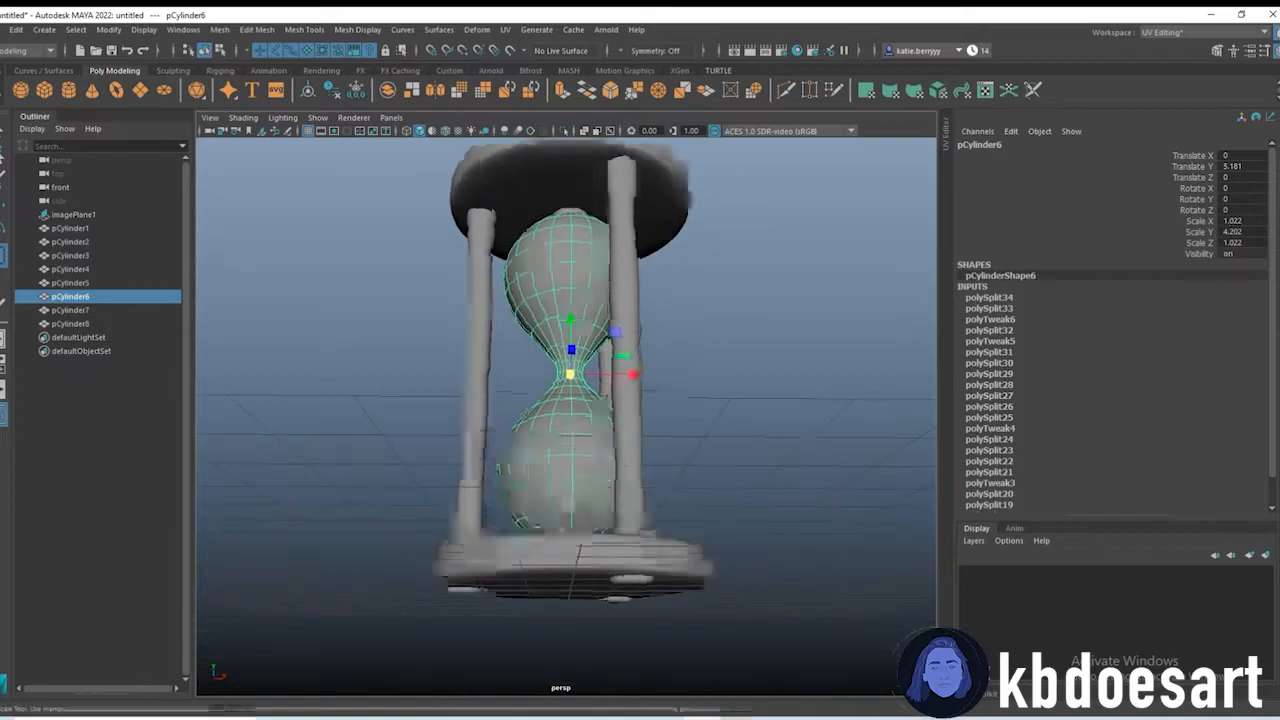
{"action": "right_click_drag", "start_coordinate": [537, 529], "coordinate": [563, 554], "text": "alt"}
{"action": "left_click_drag", "start_coordinate": [563, 546], "coordinate": [561, 565], "text": "alt"}
{"action": "middle_click_drag", "start_coordinate": [561, 316], "coordinate": [561, 358], "text": "alt"}
{"action": "left_click_drag", "start_coordinate": [562, 343], "coordinate": [572, 402]}
{"action": "key", "text": "w"}
{"action": "left_click_drag", "start_coordinate": [563, 304], "coordinate": [563, 302]}
{"action": "middle_click_drag", "start_coordinate": [563, 301], "coordinate": [563, 517], "text": "alt"}
{"action": "right_click_drag", "start_coordinate": [503, 418], "coordinate": [540, 454], "text": "alt"}
{"action": "middle_click_drag", "start_coordinate": [540, 454], "coordinate": [534, 190], "text": "alt"}
{"action": "right_click_drag", "start_coordinate": [765, 341], "coordinate": [695, 350], "text": "alt"}
{"action": "left_click_drag", "start_coordinate": [473, 605], "coordinate": [456, 517], "text": "alt"}
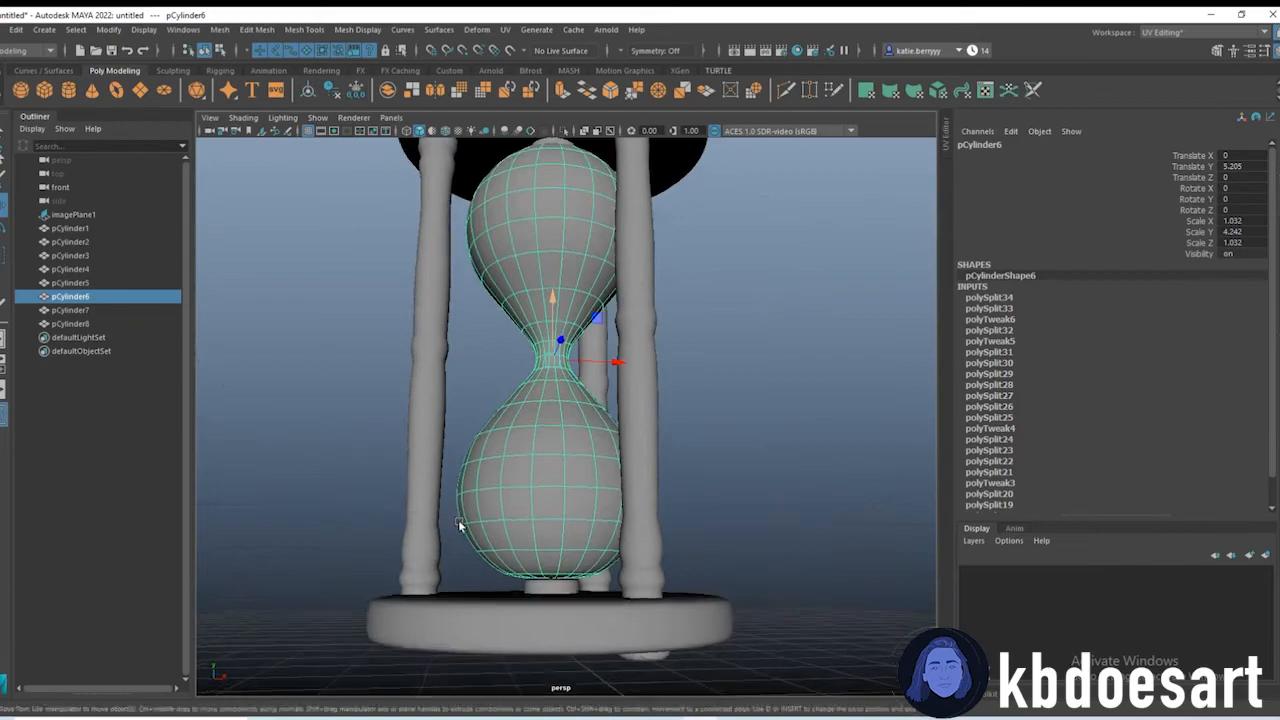
Step: Examine up close how the glass body's lower end meets the small disc on the bottom plate
{"action": "middle_click_drag", "start_coordinate": [546, 565], "coordinate": [511, 453], "text": "alt"}
{"action": "right_click_drag", "start_coordinate": [511, 453], "coordinate": [690, 460], "text": "alt"}
{"action": "middle_click_drag", "start_coordinate": [345, 550], "coordinate": [448, 496], "text": "alt"}
{"action": "left_click_drag", "start_coordinate": [448, 496], "coordinate": [441, 440], "text": "alt"}
{"action": "right_click_drag", "start_coordinate": [441, 440], "coordinate": [665, 436], "text": "alt"}
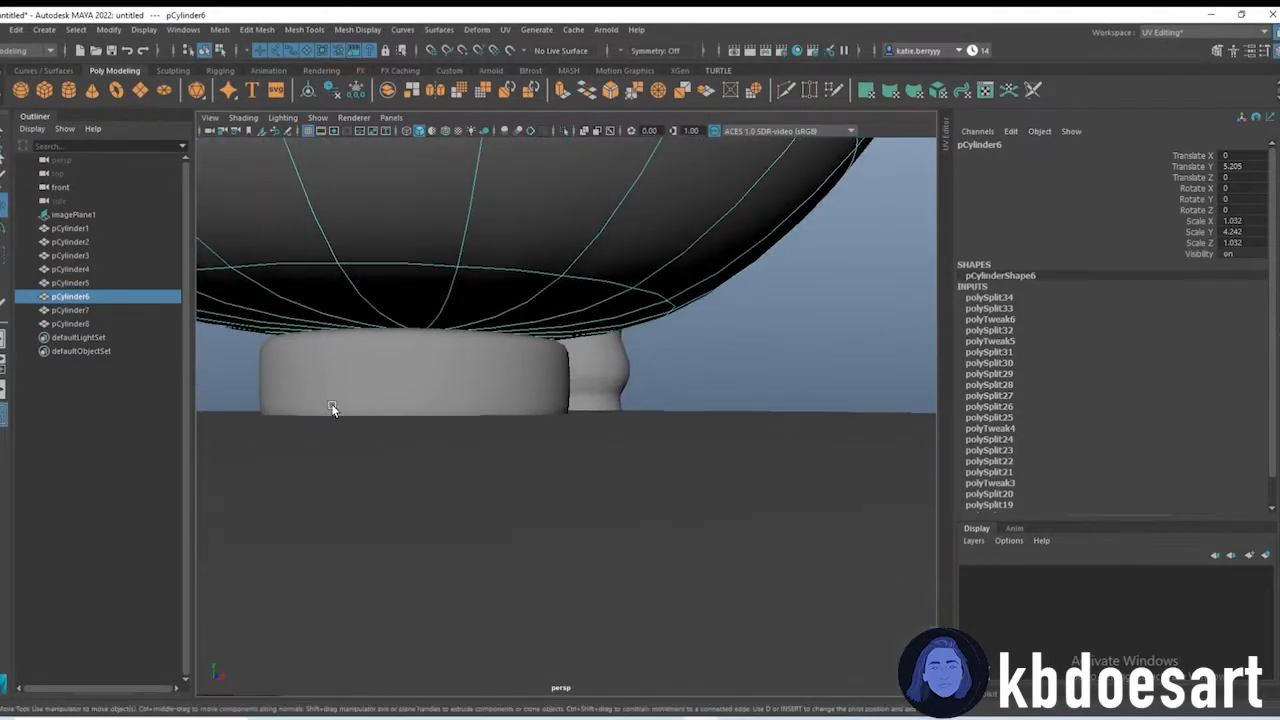
{"action": "middle_click_drag", "start_coordinate": [329, 402], "coordinate": [401, 462], "text": "alt"}
{"action": "right_click_drag", "start_coordinate": [401, 462], "coordinate": [330, 400], "text": "alt"}
{"action": "left_click_drag", "start_coordinate": [497, 363], "coordinate": [525, 395], "text": "alt"}
{"action": "right_click_drag", "start_coordinate": [525, 375], "coordinate": [608, 363], "text": "alt"}
{"action": "left_click_drag", "start_coordinate": [608, 363], "coordinate": [638, 308], "text": "alt"}
{"action": "left_click", "coordinate": [640, 310]}
{"action": "middle_click_drag", "start_coordinate": [640, 310], "coordinate": [620, 430], "text": "alt"}
Step: Examine the whole hourglass from several angles, checking how plates, pillars, glass and discs fit together
{"action": "left_click_drag", "start_coordinate": [620, 440], "coordinate": [803, 440], "text": "alt"}
{"action": "right_click_drag", "start_coordinate": [803, 440], "coordinate": [561, 420], "text": "alt"}
{"action": "left_click_drag", "start_coordinate": [637, 439], "coordinate": [651, 360], "text": "alt"}
{"action": "left_click_drag", "start_coordinate": [400, 296], "coordinate": [810, 545]}
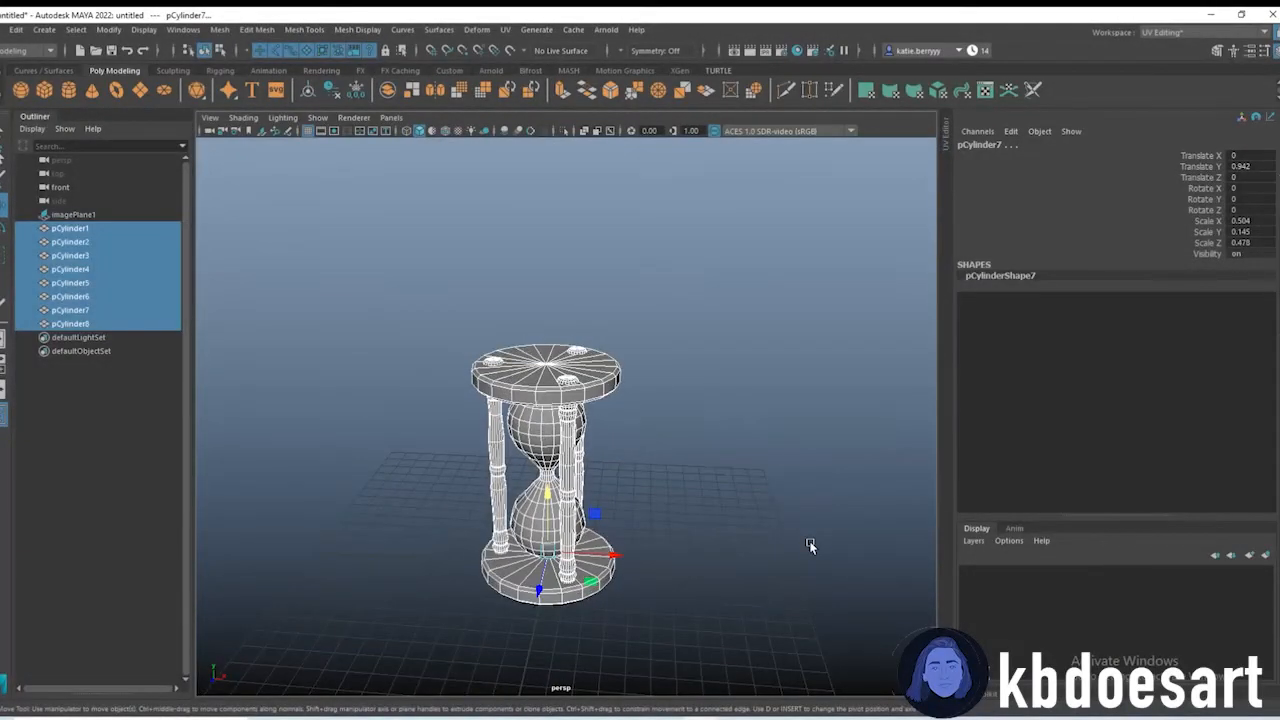
{"action": "left_click", "coordinate": [615, 522]}
{"action": "mouse_move", "coordinate": [594, 531]}
{"action": "left_mouse_down", "text": "alt"}
{"action": "mouse_move", "coordinate": [561, 499]}
{"action": "mouse_move", "coordinate": [646, 505]}
{"action": "mouse_move", "coordinate": [614, 528]}
{"action": "left_mouse_up", "text": "alt"}
{"action": "scroll", "coordinate": [646, 505], "scroll_direction": "up", "scroll_amount": 3}
{"action": "middle_click_drag", "start_coordinate": [614, 525], "coordinate": [579, 475], "text": "alt"}
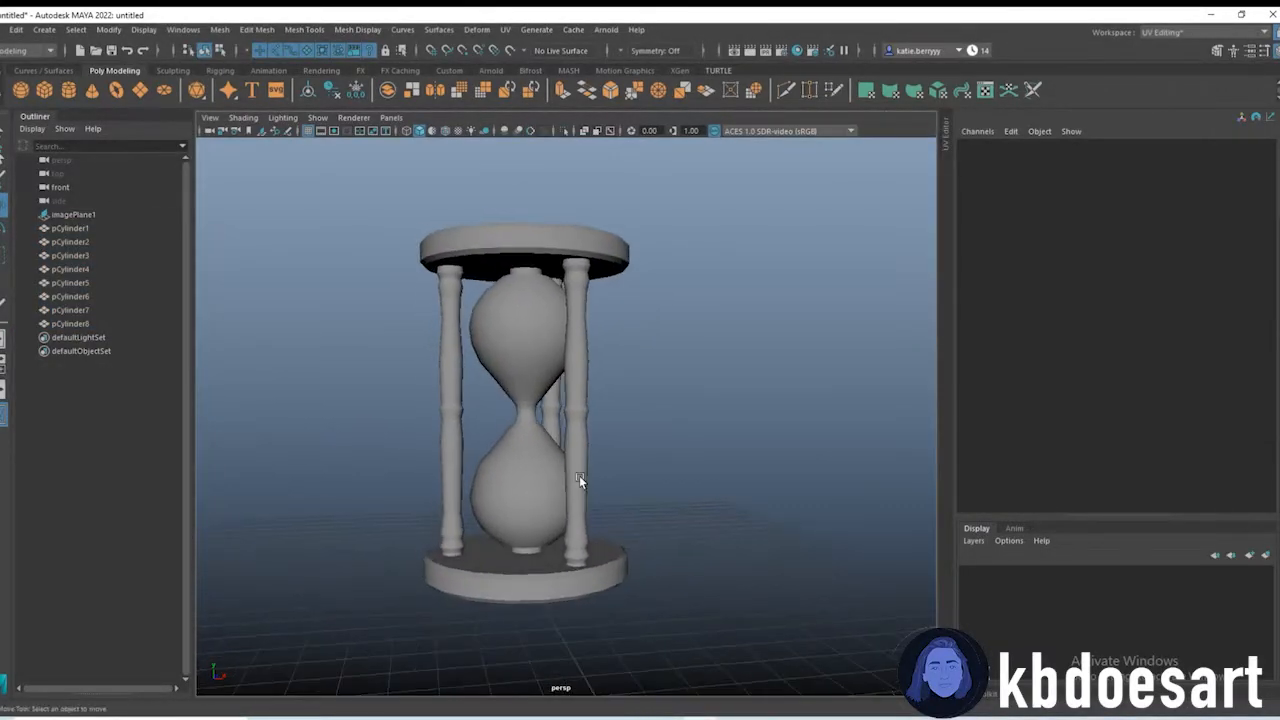
{"action": "left_click_drag", "start_coordinate": [306, 213], "coordinate": [926, 670]}
{"action": "scroll", "coordinate": [650, 415], "scroll_direction": "down", "scroll_amount": 3}
{"action": "left_click", "coordinate": [621, 392]}
{"action": "left_click_drag", "start_coordinate": [631, 437], "coordinate": [597, 441], "text": "alt"}
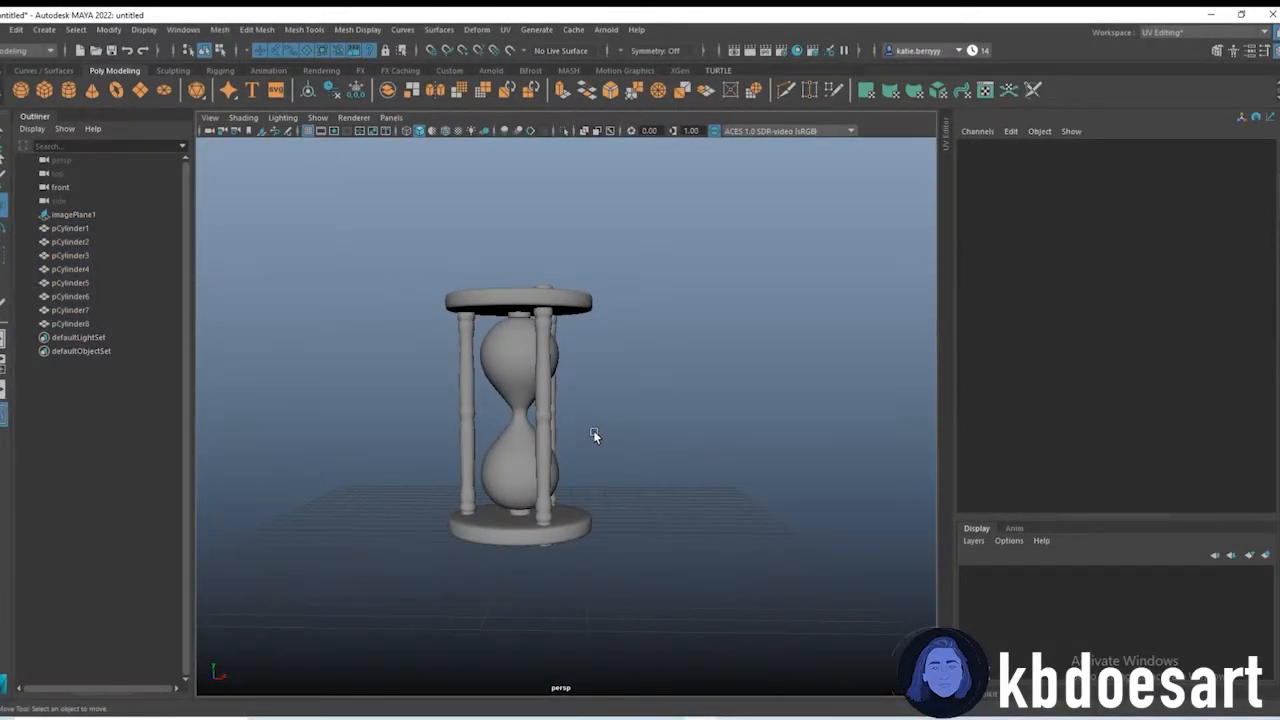
Step: Assign a new aiStandardSurface material to both small discs and darken its base color to near black
{"action": "scroll", "coordinate": [590, 410], "scroll_direction": "up", "scroll_amount": 4}
{"action": "left_click_drag", "start_coordinate": [530, 290], "coordinate": [566, 306], "text": "alt"}
{"action": "left_click", "coordinate": [543, 285]}
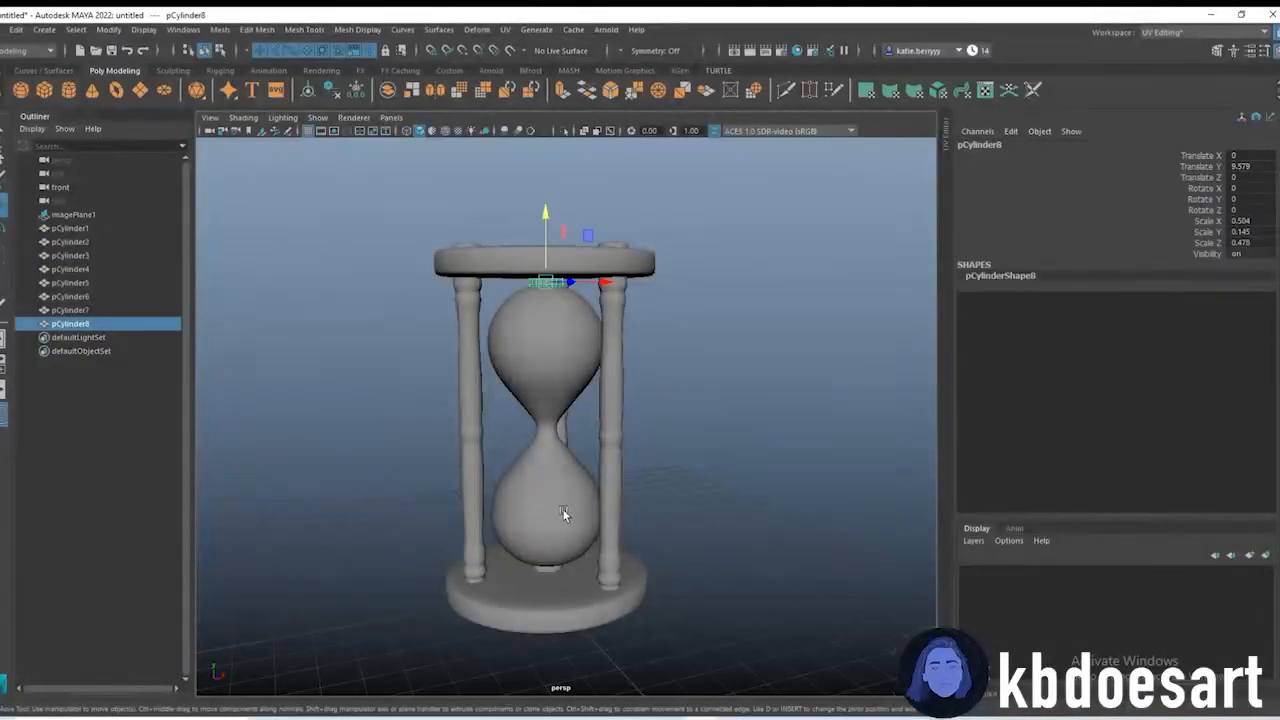
{"action": "middle_click_drag", "start_coordinate": [559, 586], "coordinate": [539, 487], "text": "alt"}
{"action": "left_click", "coordinate": [541, 475], "text": "shift"}
{"action": "left_click", "coordinate": [538, 545]}
{"action": "left_click", "coordinate": [530, 472]}
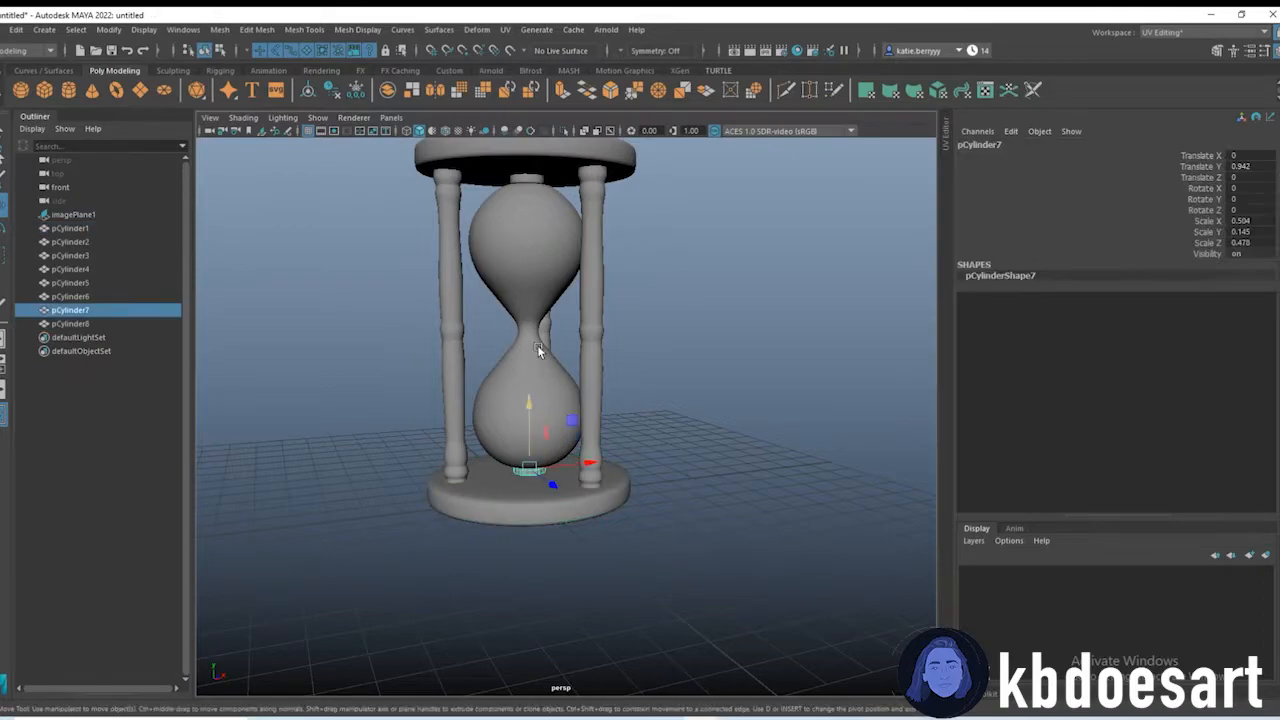
{"action": "left_click", "coordinate": [527, 179], "text": "shift"}
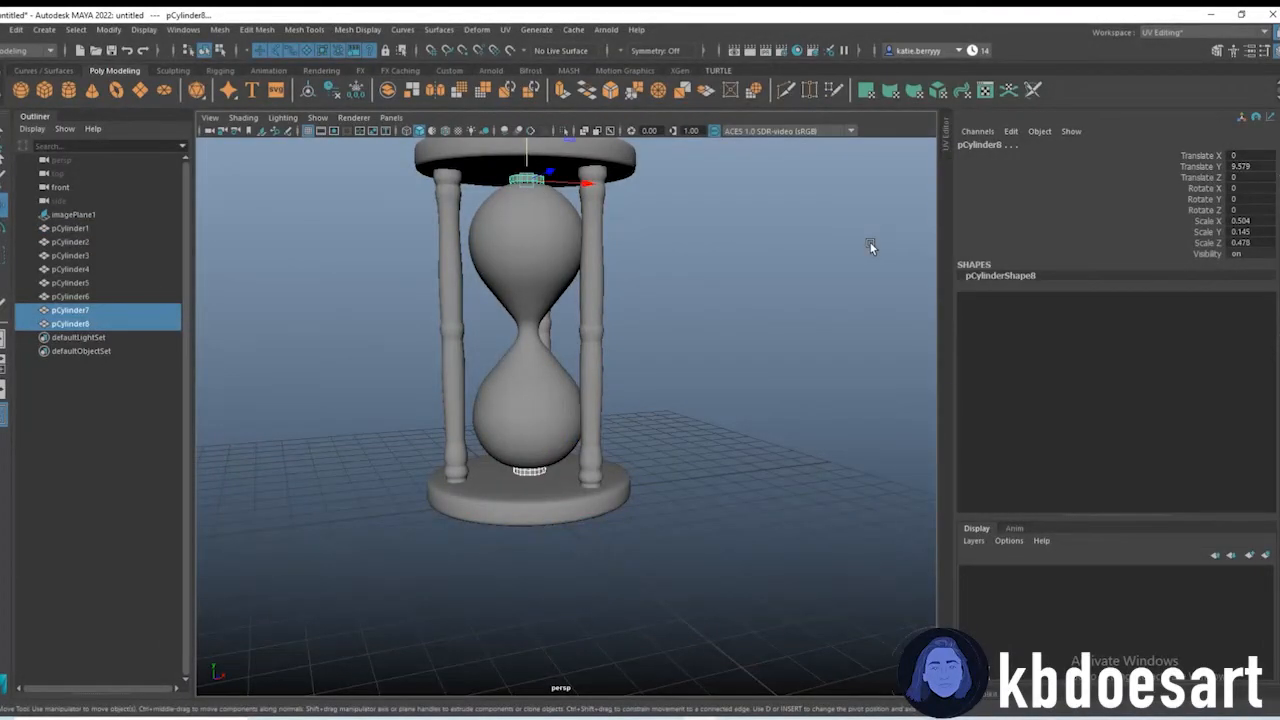
{"action": "middle_click_drag", "start_coordinate": [713, 353], "coordinate": [684, 438], "text": "alt"}
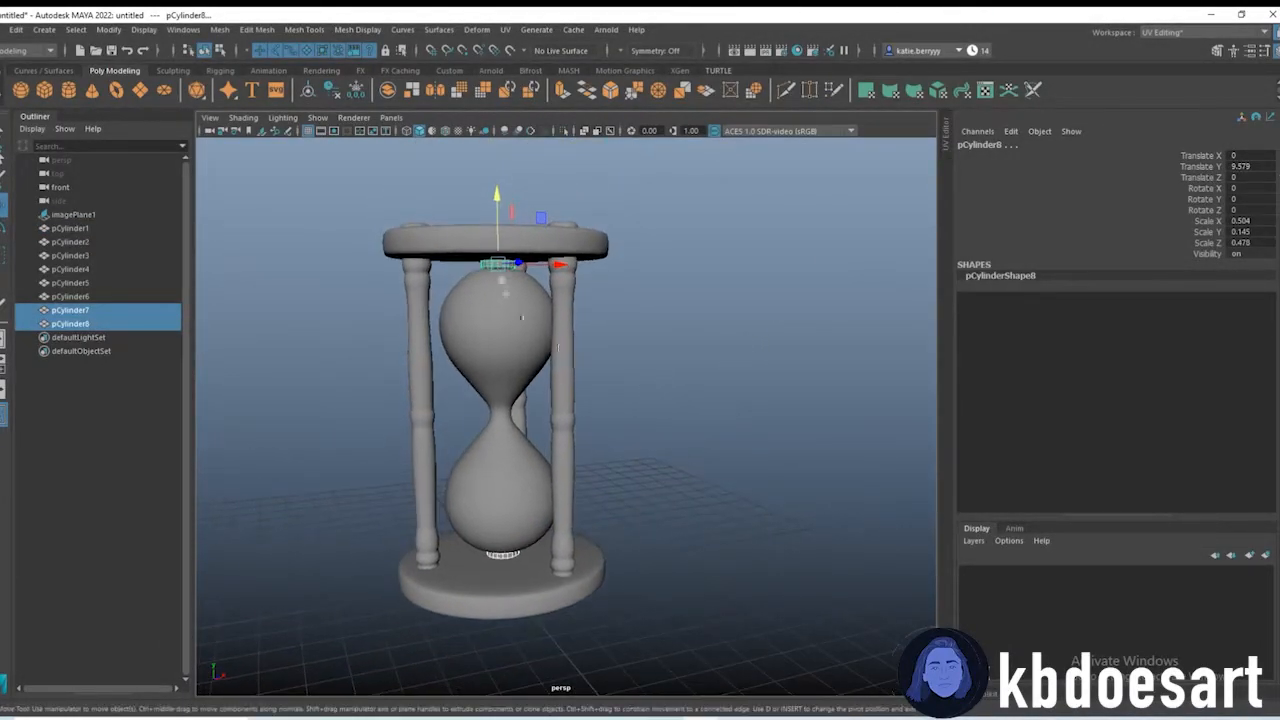
{"action": "right_click_drag", "start_coordinate": [651, 299], "coordinate": [686, 649]}
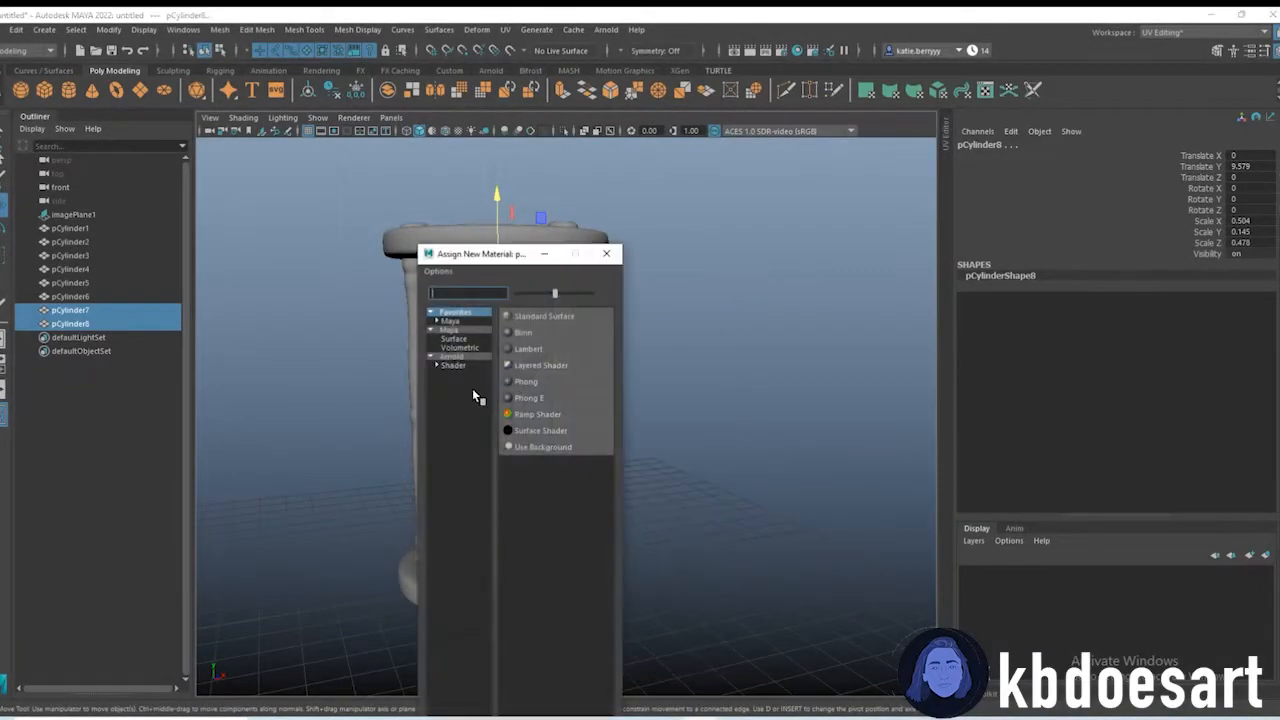
{"action": "left_click", "coordinate": [466, 365]}
{"action": "left_click", "coordinate": [566, 545]}
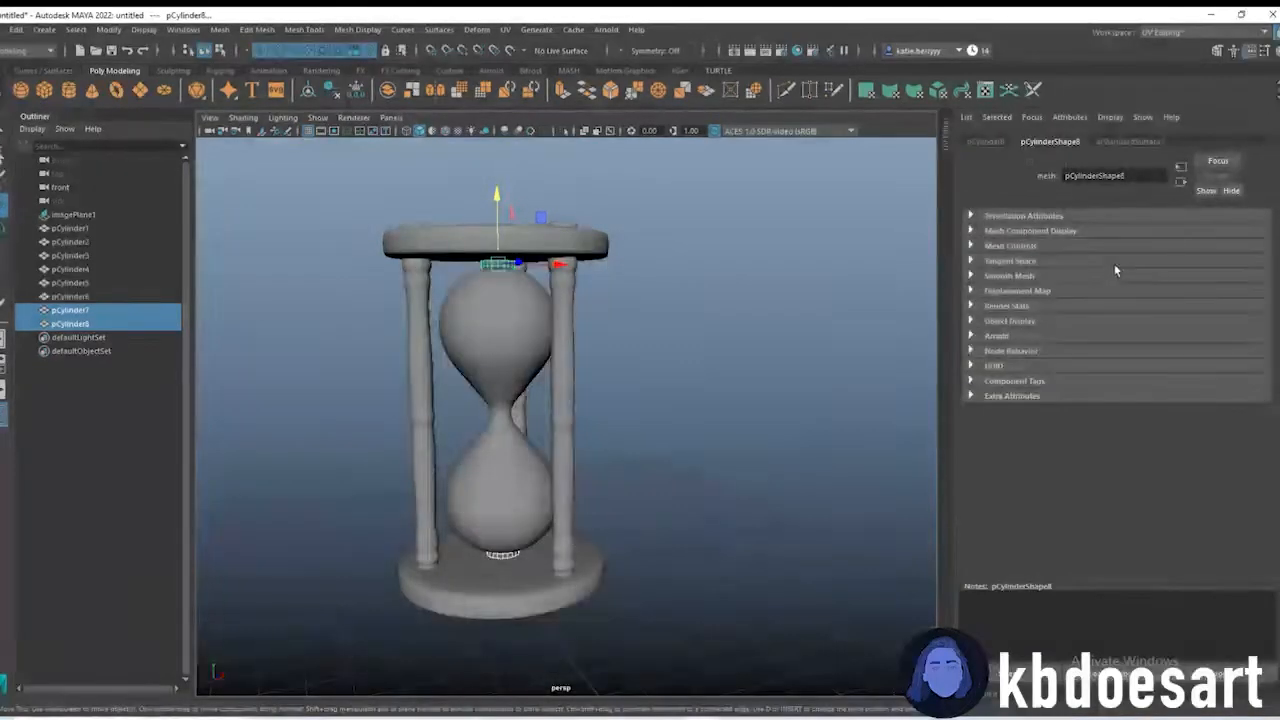
{"action": "left_click", "coordinate": [1141, 315]}
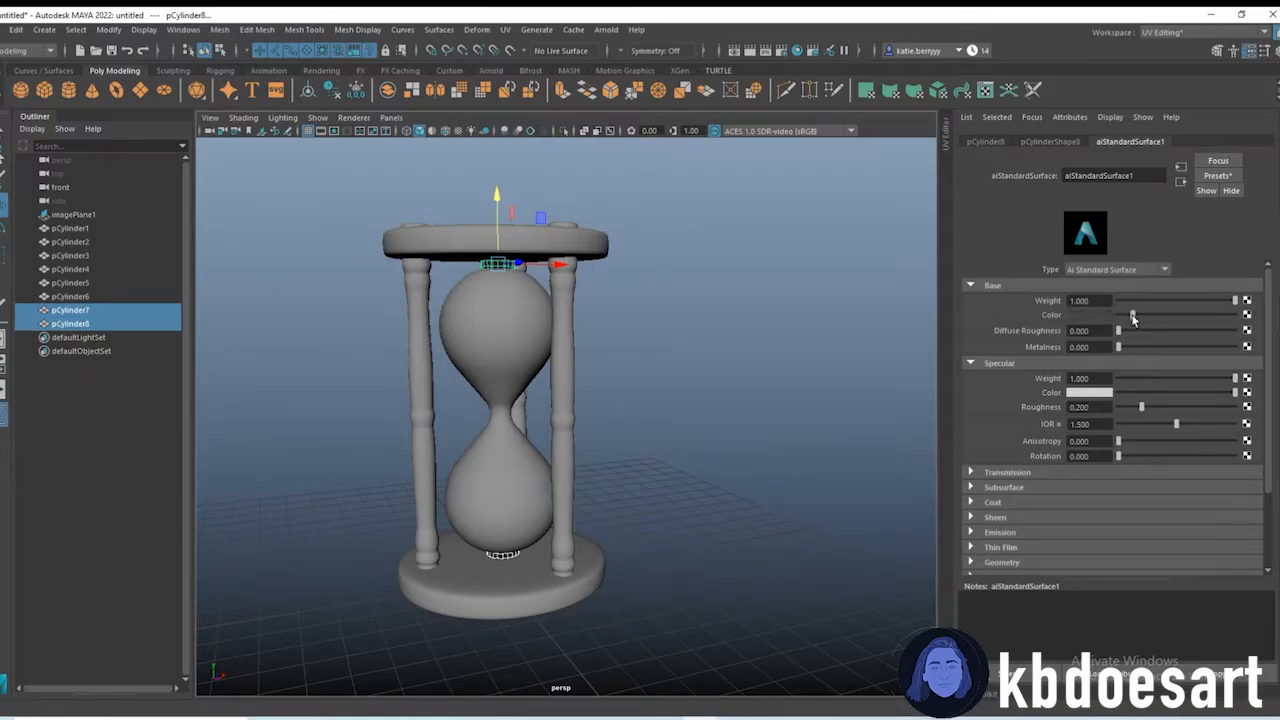
Step: Assign one new aiStandardSurface material to the three pillars and both plates
{"action": "left_click", "coordinate": [562, 310]}
{"action": "left_click", "coordinate": [413, 338], "text": "shift"}
{"action": "left_click_drag", "start_coordinate": [536, 328], "coordinate": [530, 392], "text": "alt"}
{"action": "left_click", "coordinate": [504, 267], "text": "shift"}
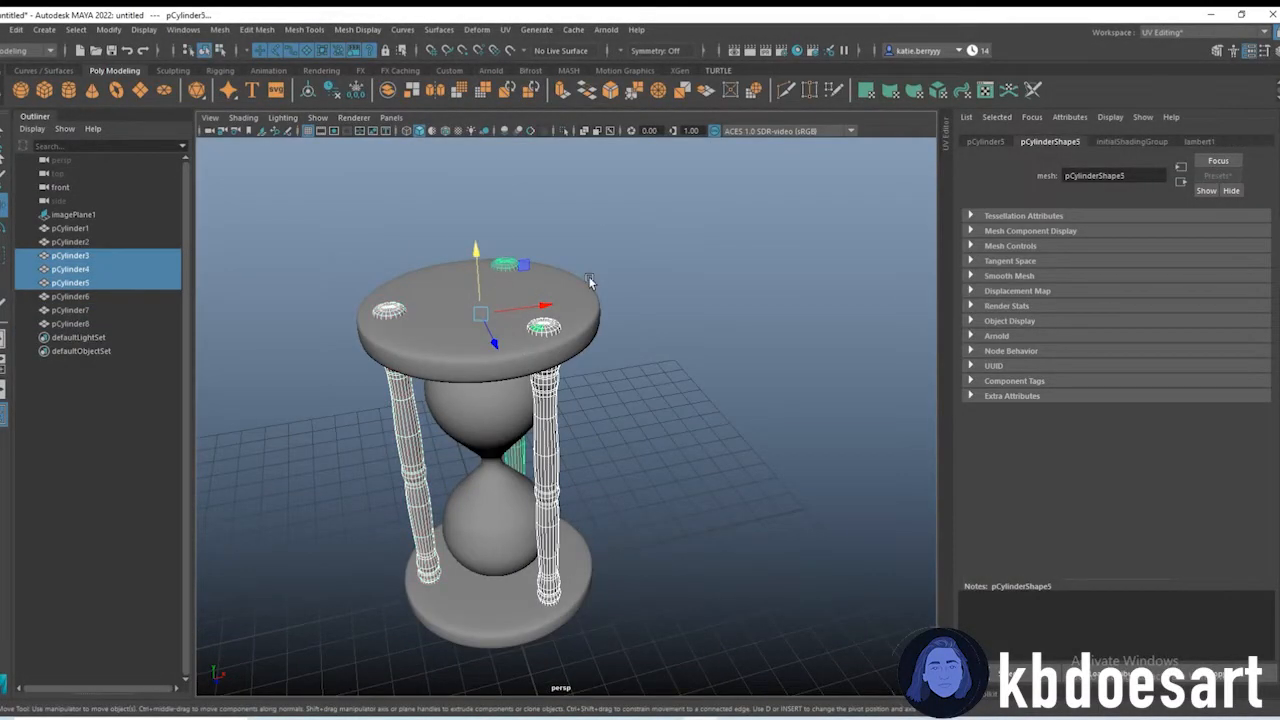
{"action": "left_click", "coordinate": [480, 358], "text": "shift"}
{"action": "left_click", "coordinate": [489, 600], "text": "shift"}
{"action": "left_click_drag", "start_coordinate": [640, 601], "coordinate": [645, 520], "text": "alt"}
{"action": "right_click_drag", "start_coordinate": [654, 295], "coordinate": [650, 645]}
{"action": "left_click", "coordinate": [453, 365]}
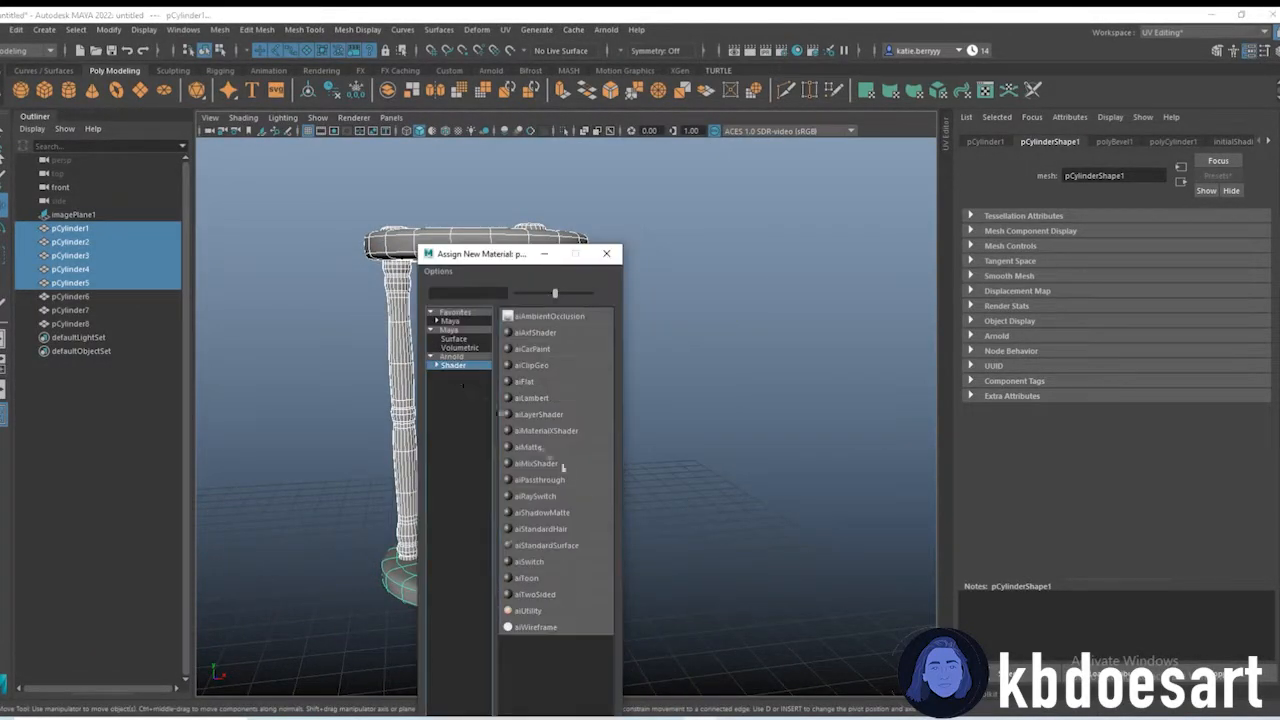
{"action": "left_click", "coordinate": [575, 542]}
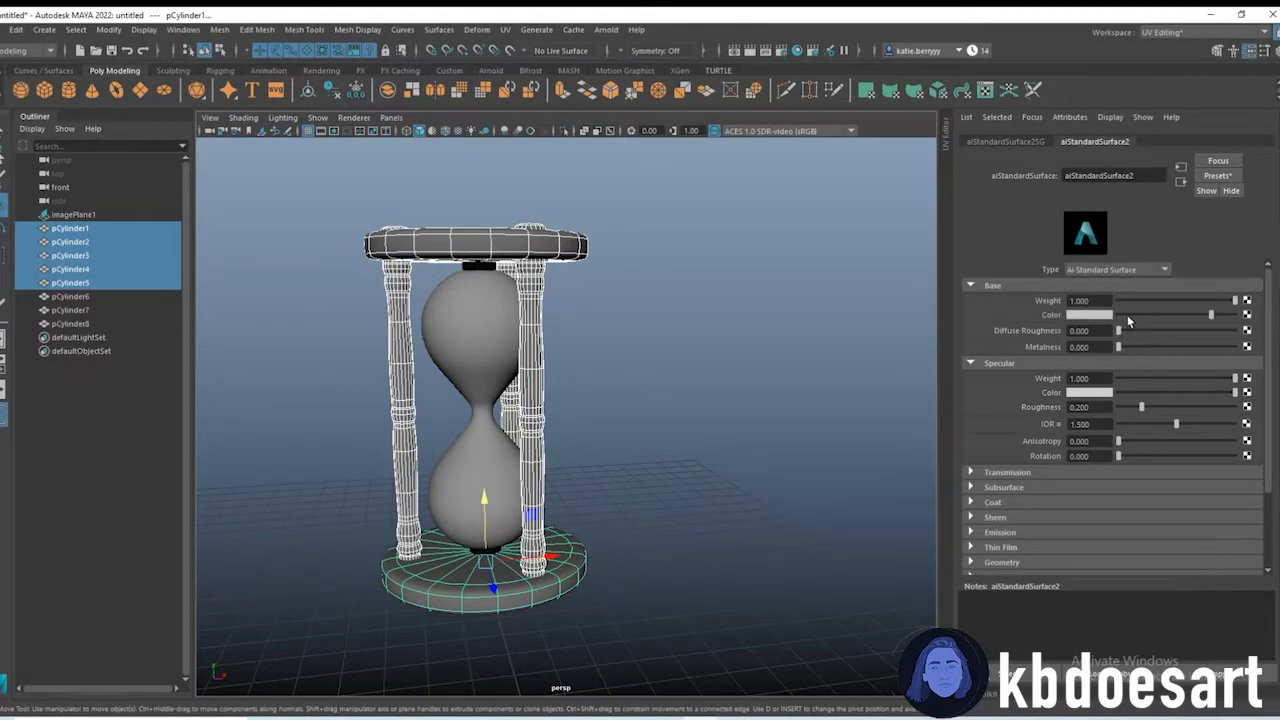
Step: Give the frame material a muted gold base color, metalness of about 0.88 and specular roughness of 0.32
{"action": "left_click", "coordinate": [1106, 315]}
{"action": "left_click", "coordinate": [1087, 365]}
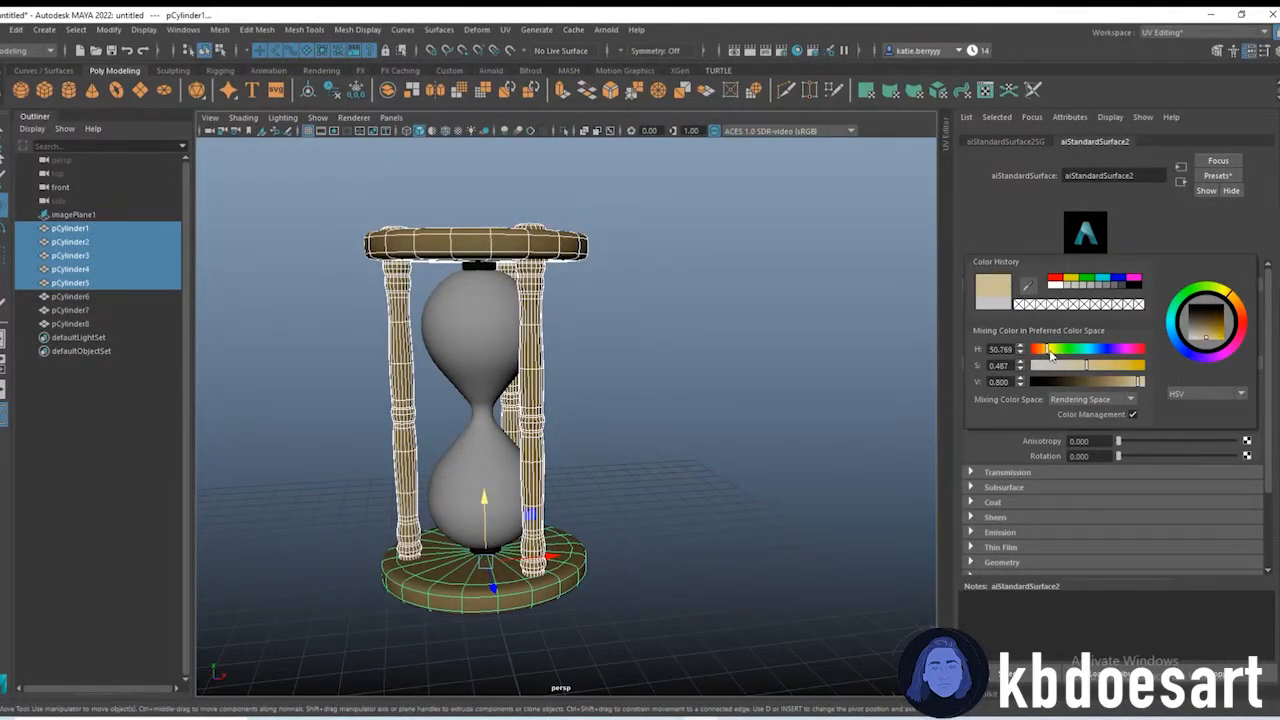
{"action": "left_click", "coordinate": [1108, 380]}
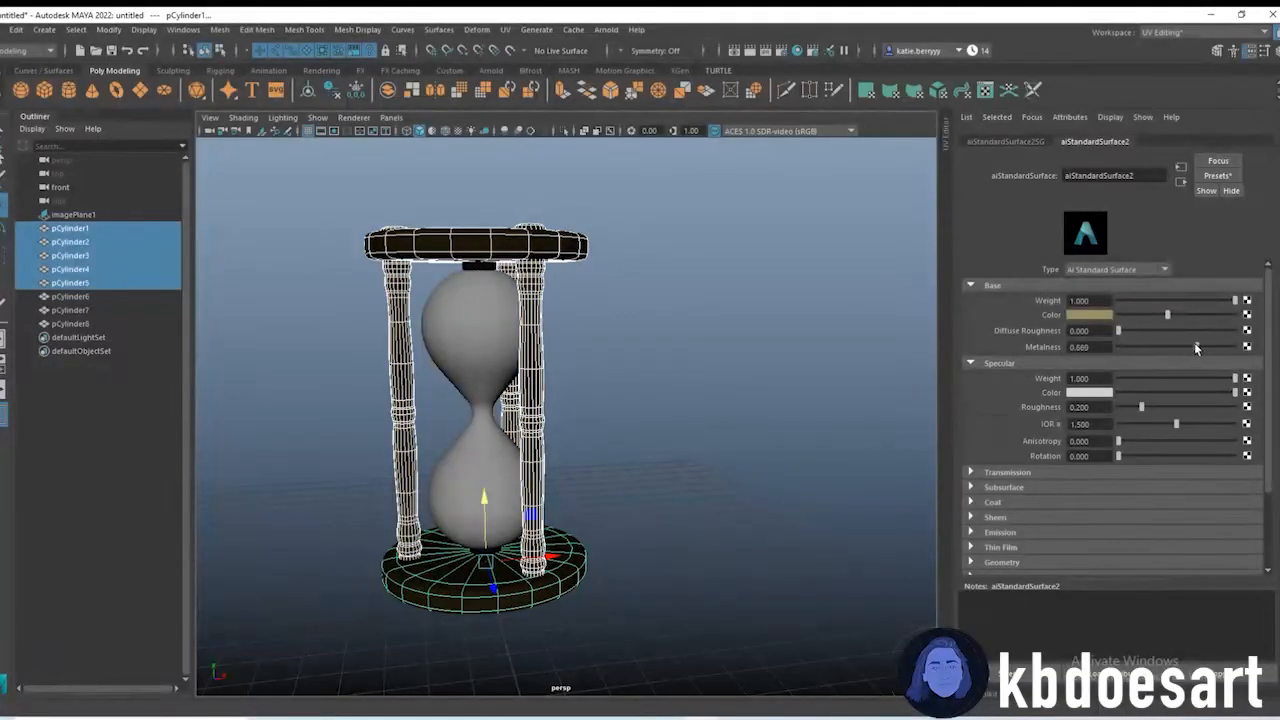
{"action": "left_click", "coordinate": [1218, 346]}
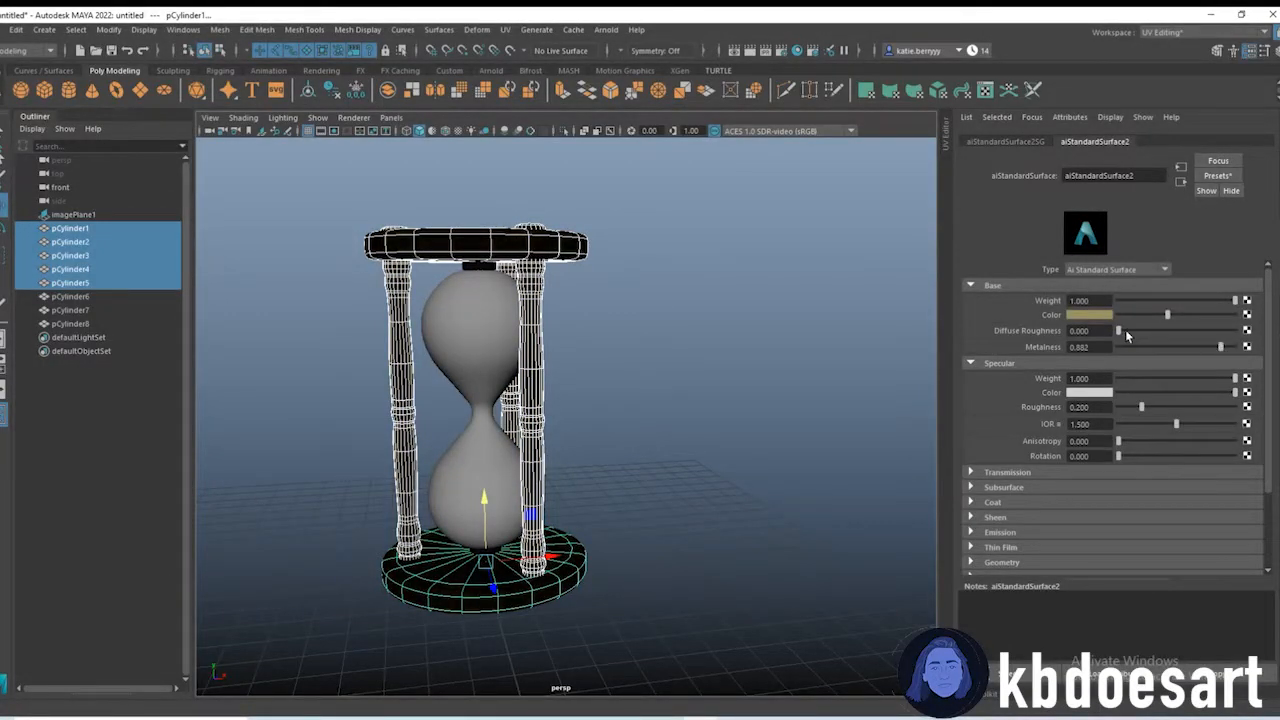
{"action": "left_click", "coordinate": [1154, 407]}
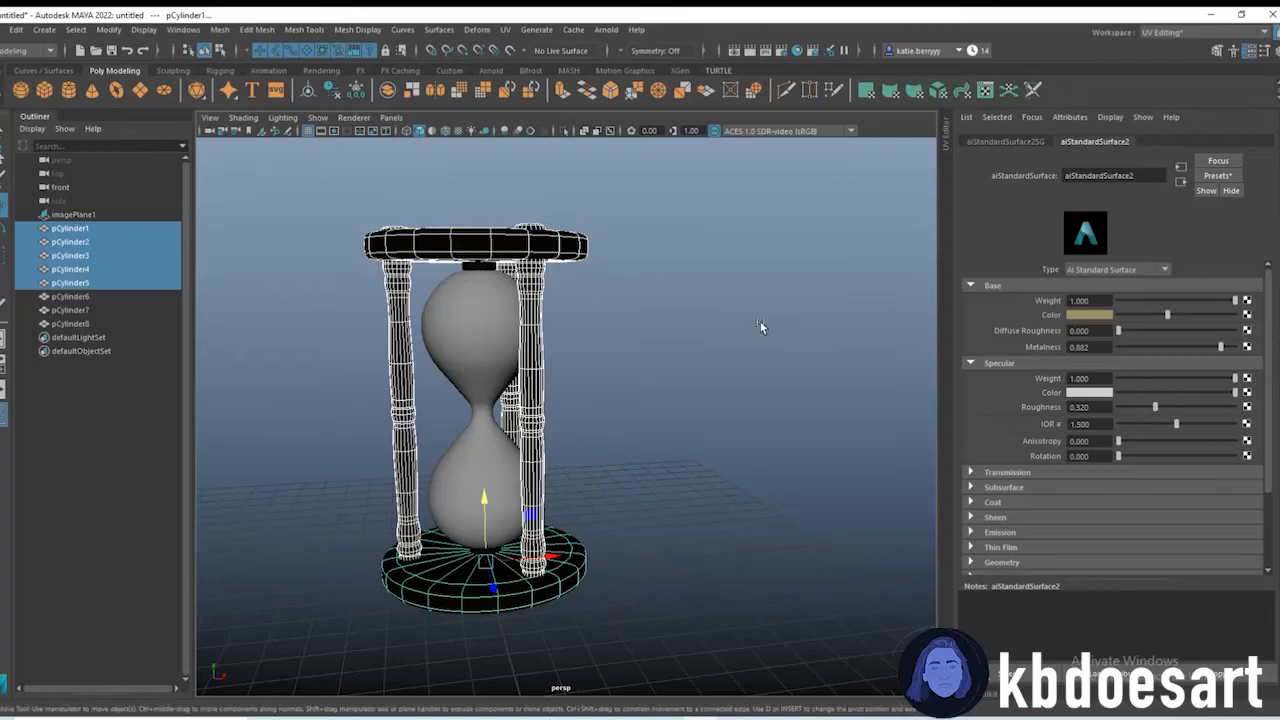
Step: Extrude the whole glass body with a thickness of 0.05 and 1 division, and return to object mode
{"action": "left_click", "coordinate": [485, 334]}
{"action": "key", "text": "f"}
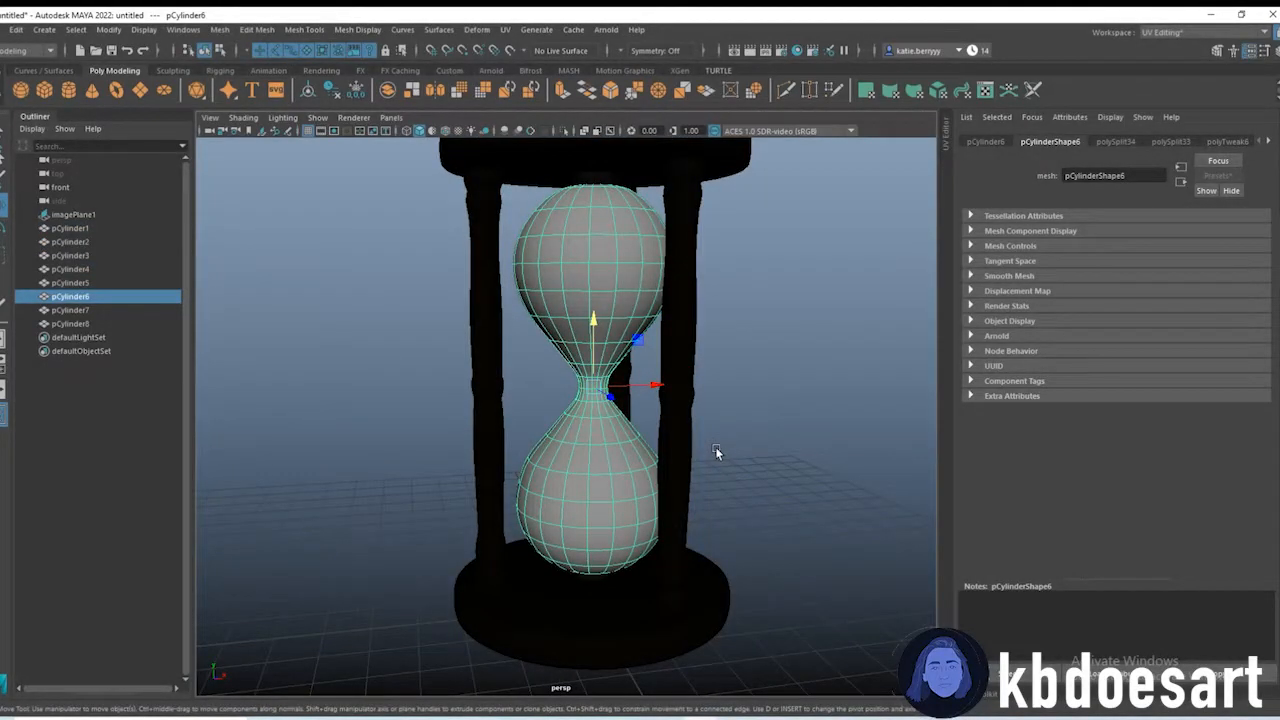
{"action": "key", "text": "ctrl+e"}
{"action": "left_click", "coordinate": [826, 192]}
{"action": "type", "text": ".05"}
{"action": "key", "text": "Return"}
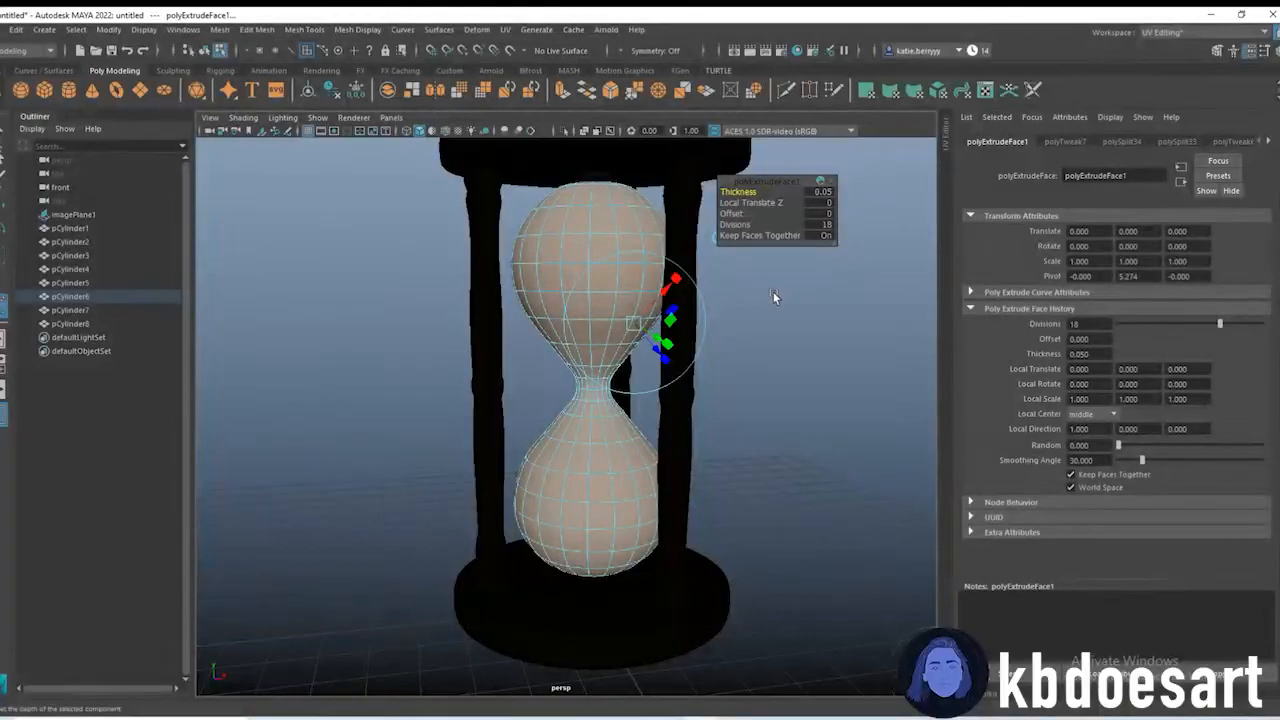
{"action": "left_click", "coordinate": [832, 225]}
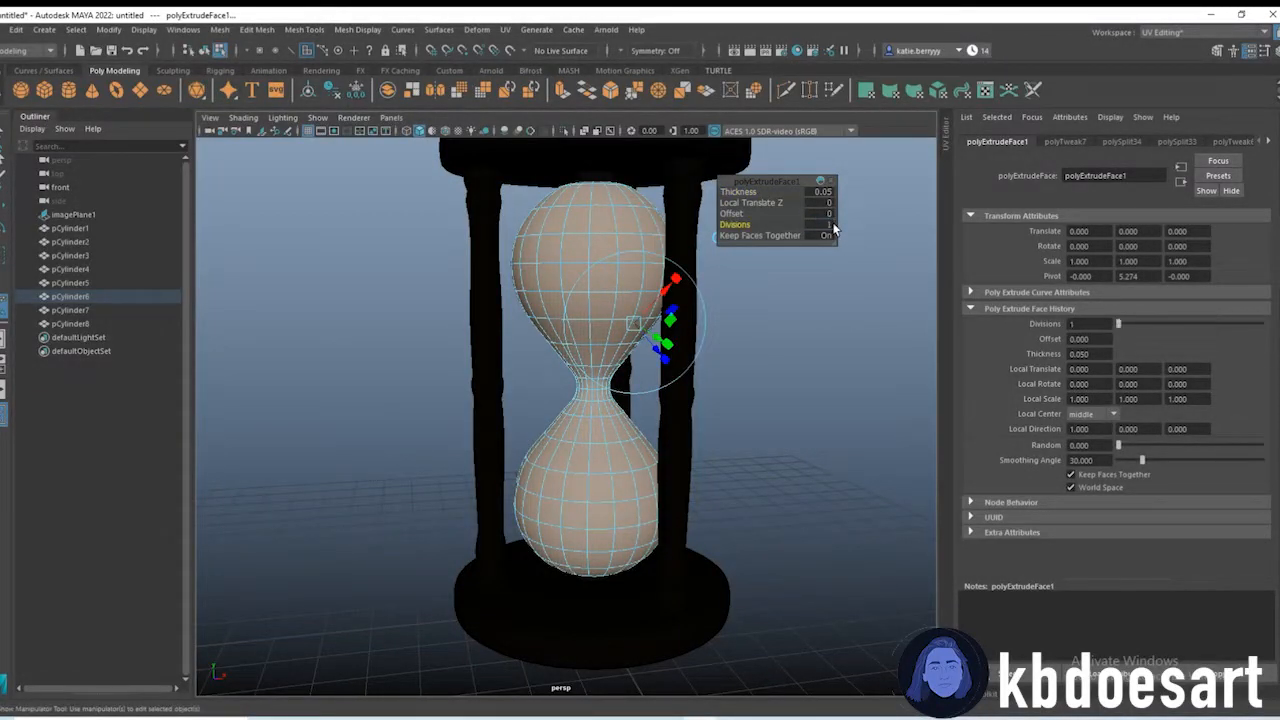
{"action": "left_click", "coordinate": [852, 243]}
{"action": "right_click_drag", "start_coordinate": [488, 202], "coordinate": [580, 186]}
Step: Assign a new aiStandardSurface material with a white base color to the glass and raise its transmission weight until it looks transparent
{"action": "right_click_drag", "start_coordinate": [726, 323], "coordinate": [766, 651]}
{"action": "left_click", "coordinate": [455, 365]}
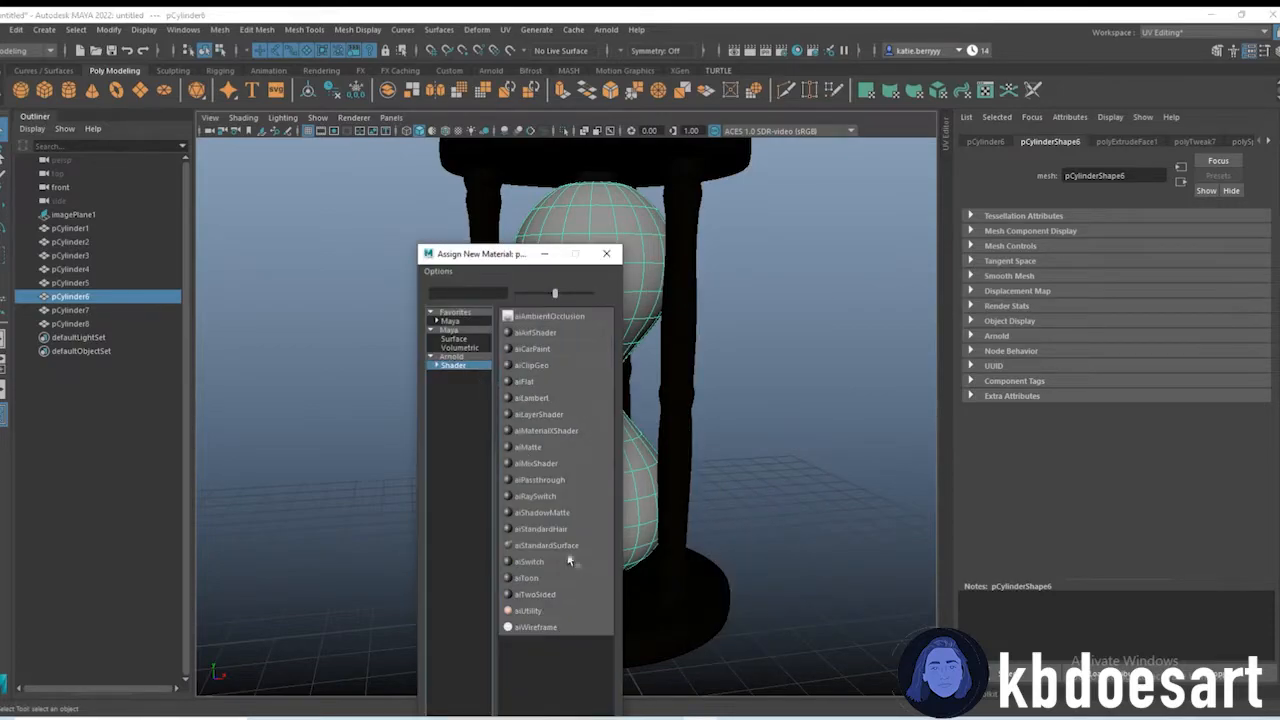
{"action": "left_click", "coordinate": [568, 545]}
{"action": "left_click_drag", "start_coordinate": [1211, 315], "coordinate": [1240, 315]}
{"action": "left_click", "coordinate": [997, 476]}
{"action": "scroll", "coordinate": [1100, 469], "scroll_direction": "down", "scroll_amount": 1}
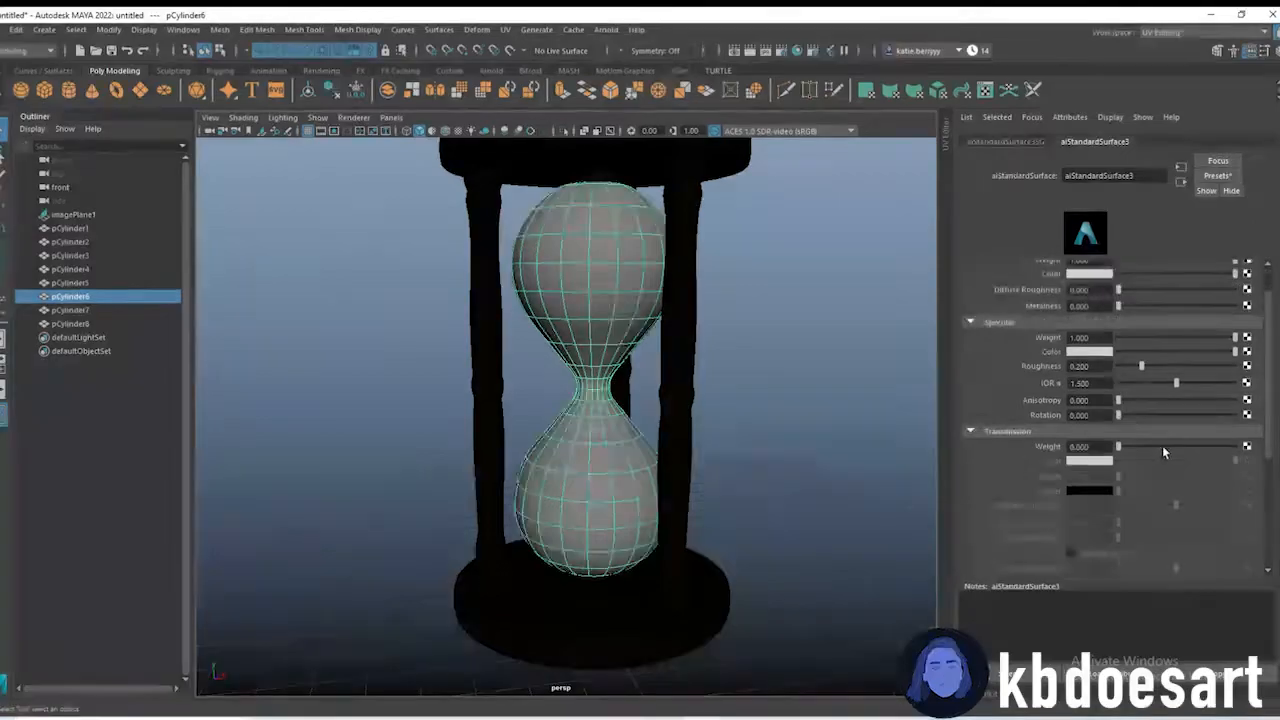
{"action": "left_click_drag", "start_coordinate": [1162, 446], "coordinate": [1197, 446]}
{"action": "left_click", "coordinate": [801, 340]}
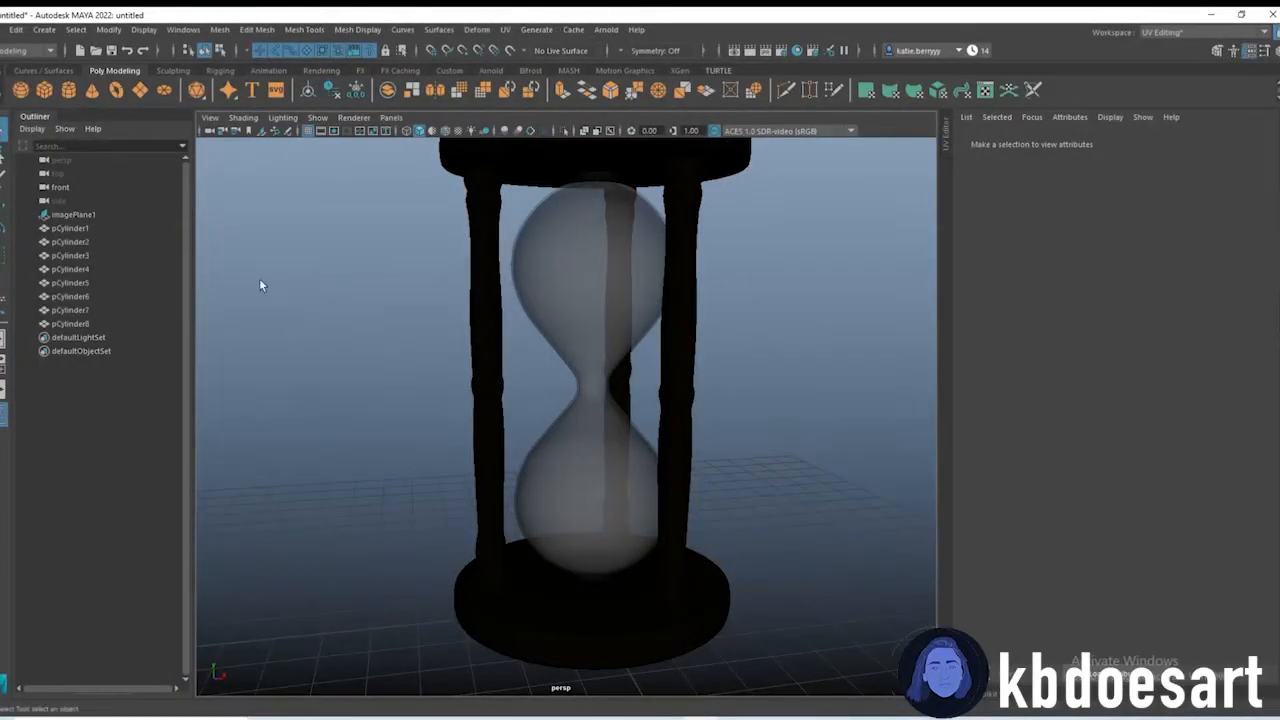
Step: Create a polygon sphere for the sand, raise it into the lower bulb and set both axis and height subdivisions to 10
{"action": "left_click", "coordinate": [20, 91]}
{"action": "key", "text": "w"}
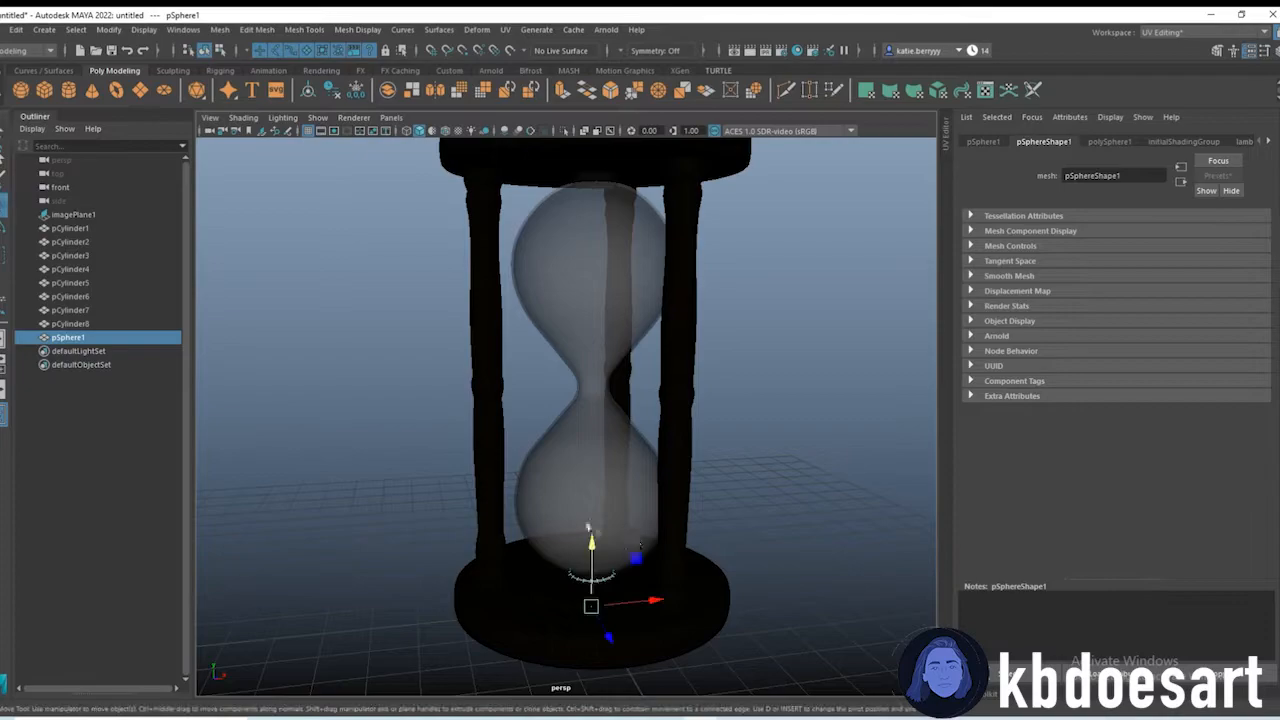
{"action": "left_click_drag", "start_coordinate": [590, 540], "coordinate": [577, 450]}
{"action": "key", "text": "r"}
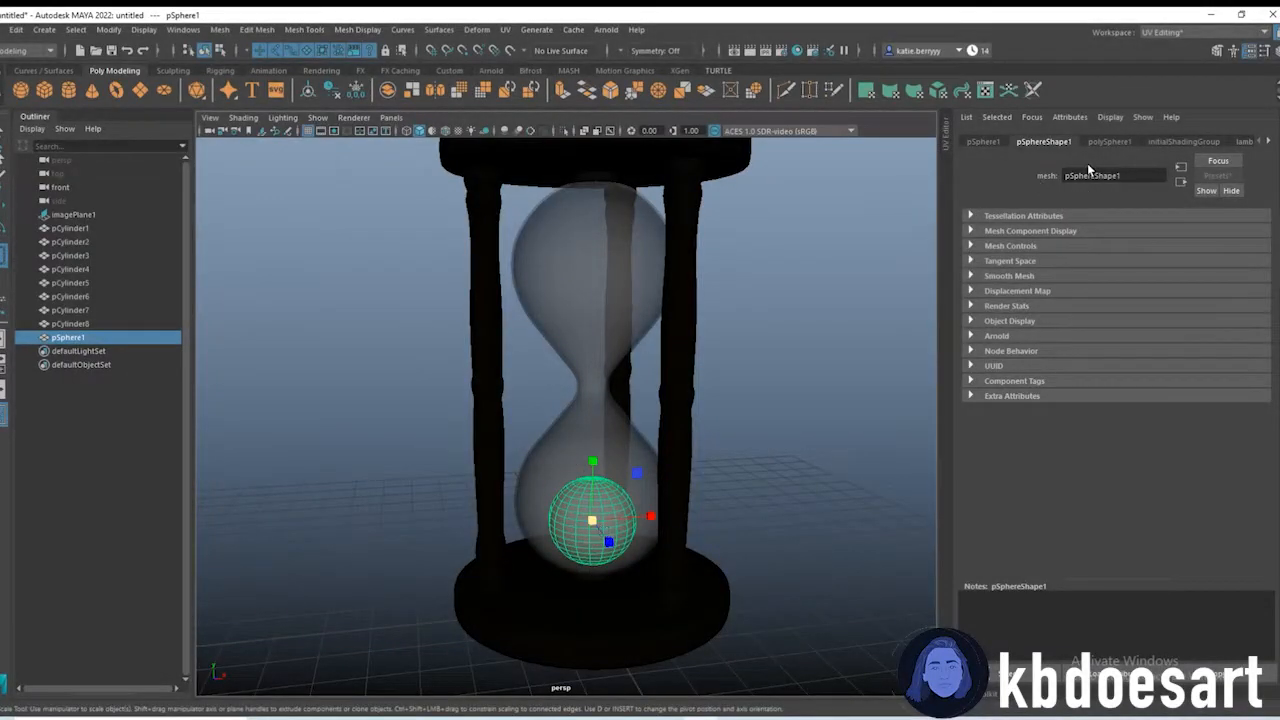
{"action": "left_click", "coordinate": [1100, 142]}
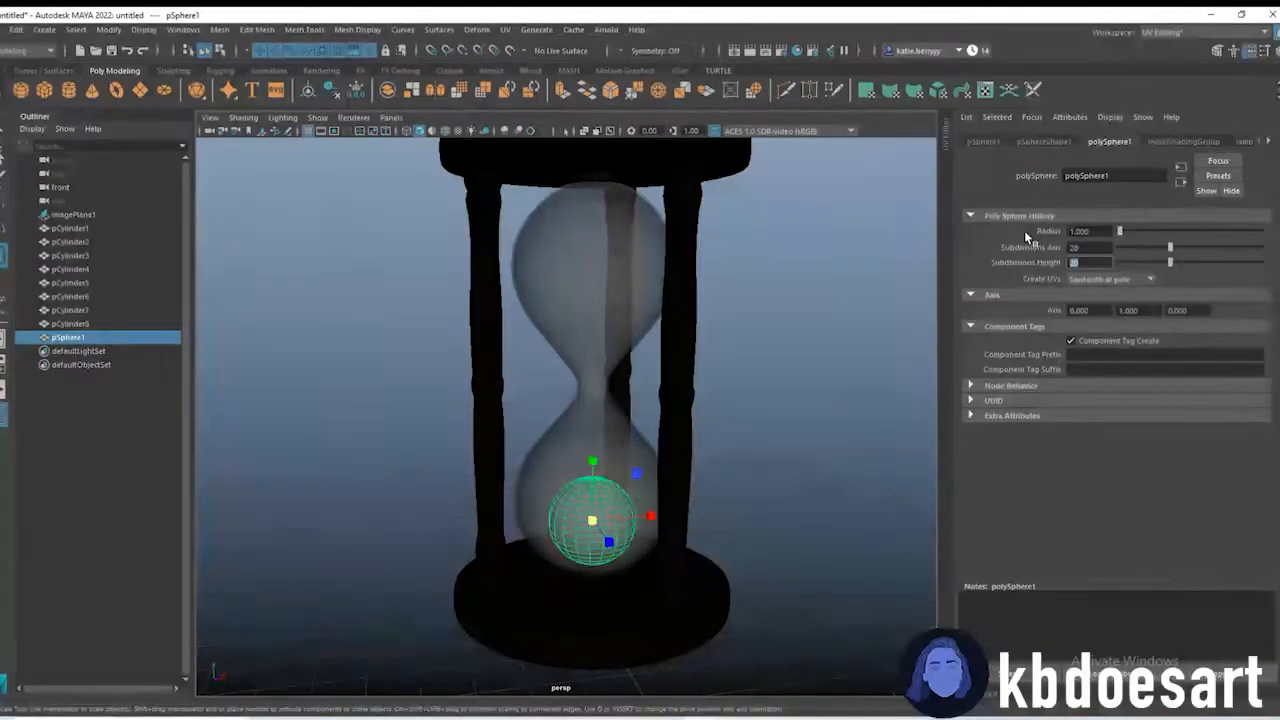
{"action": "type", "text": "1"}
{"action": "key", "text": "shift+Tab"}
{"action": "type", "text": "10"}
{"action": "key", "text": "Return"}
Step: Scale the sphere up to sit in the bottom of the lower bulb, making it slightly wider than tall
{"action": "right_click_drag", "start_coordinate": [433, 455], "coordinate": [651, 602], "text": "alt"}
{"action": "middle_click_drag", "start_coordinate": [651, 602], "coordinate": [598, 501], "text": "alt"}
{"action": "left_click_drag", "start_coordinate": [600, 500], "coordinate": [562, 402], "text": "alt"}
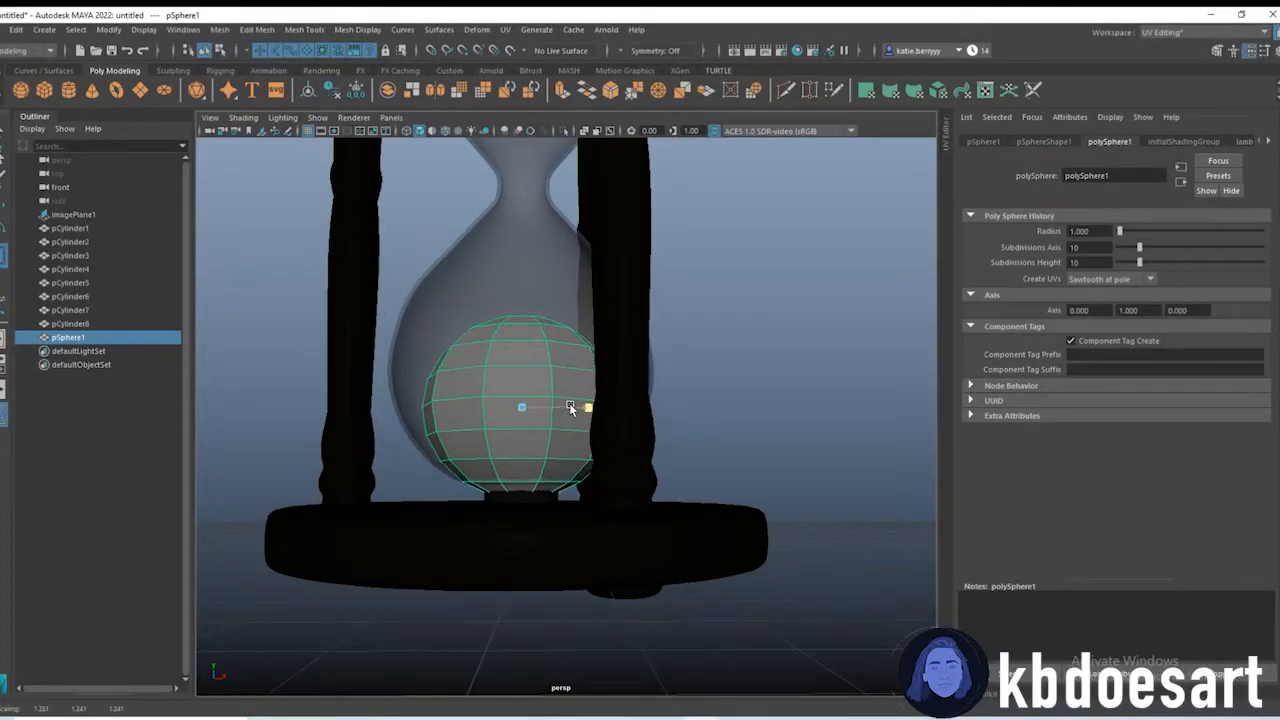
{"action": "right_click_drag", "start_coordinate": [572, 403], "coordinate": [580, 470], "text": "alt"}
{"action": "left_click_drag", "start_coordinate": [598, 414], "coordinate": [571, 457], "text": "ctrl"}
Step: In the front view, scale the sphere's middle and upper vertex rows slightly outward to follow the bulb's wall
{"action": "key", "text": "space"}
{"action": "scroll", "coordinate": [599, 459], "scroll_direction": "up", "scroll_amount": 6}
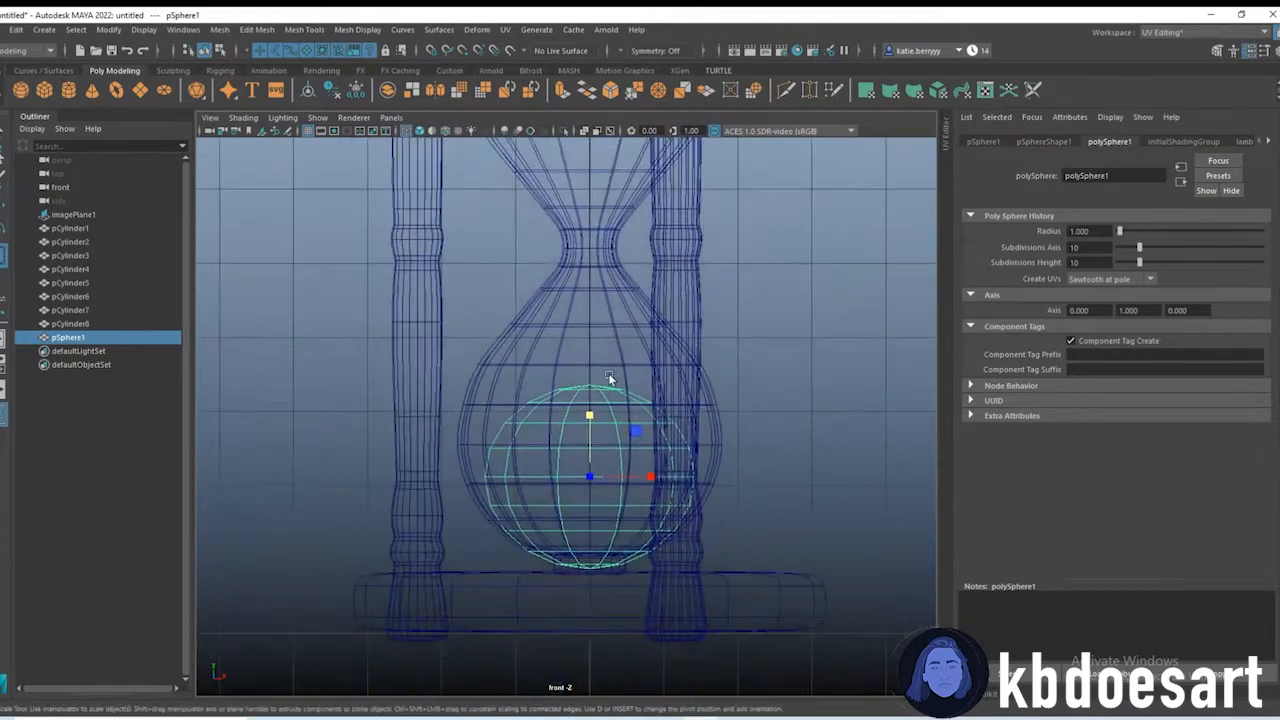
{"action": "right_click", "coordinate": [626, 354]}
{"action": "right_click_drag", "start_coordinate": [626, 364], "coordinate": [564, 356]}
{"action": "middle_click_drag", "start_coordinate": [634, 427], "coordinate": [585, 364], "text": "alt"}
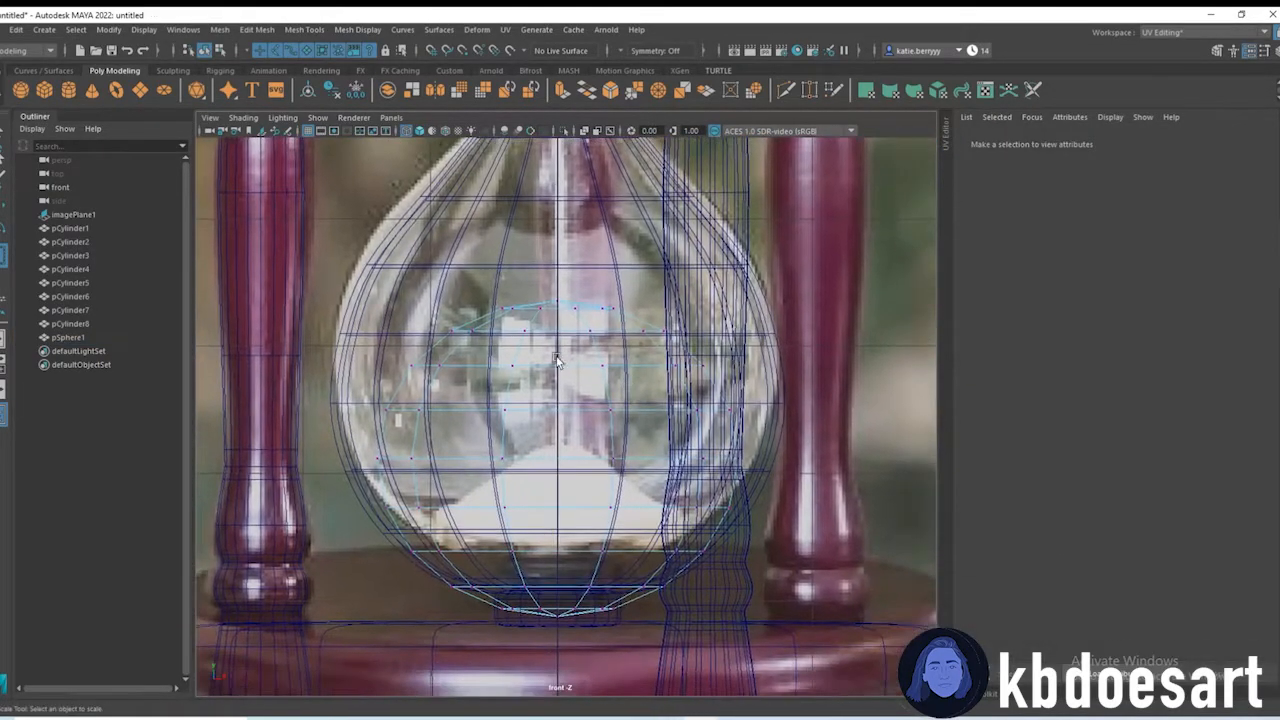
{"action": "left_click_drag", "start_coordinate": [290, 287], "coordinate": [986, 517]}
{"action": "left_click_drag", "start_coordinate": [558, 405], "coordinate": [565, 408]}
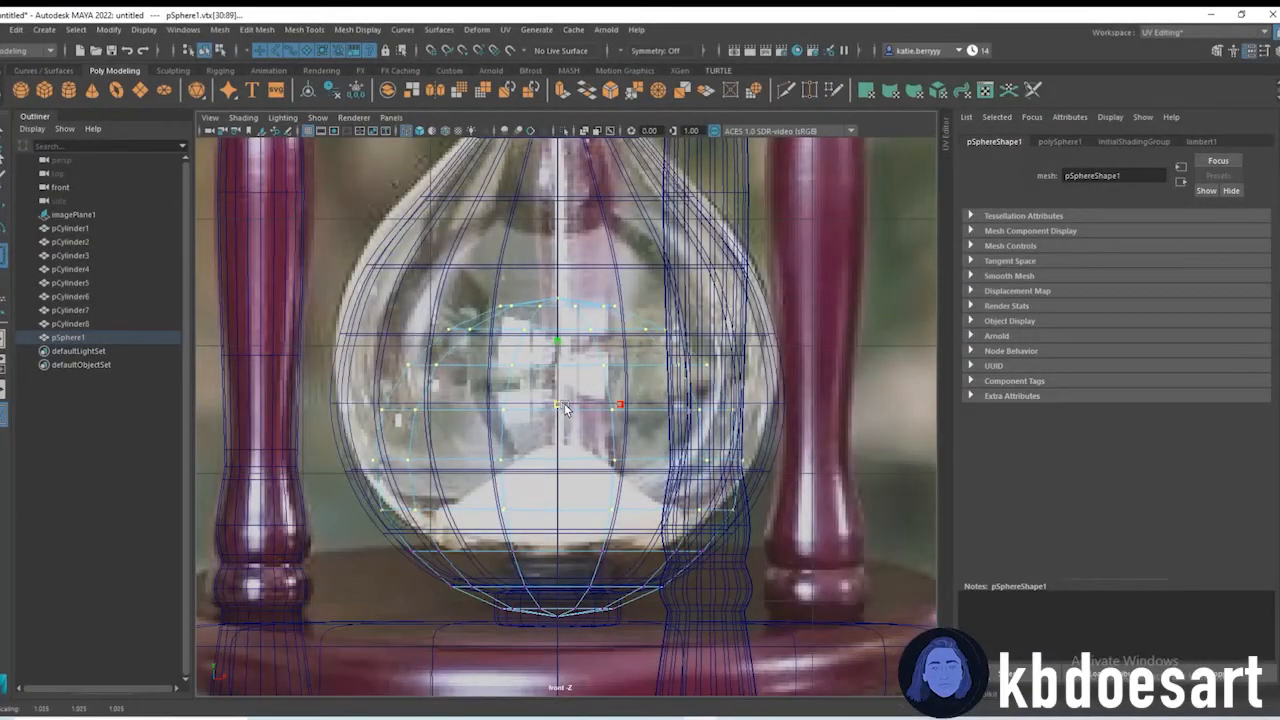
{"action": "left_click_drag", "start_coordinate": [277, 266], "coordinate": [936, 472]}
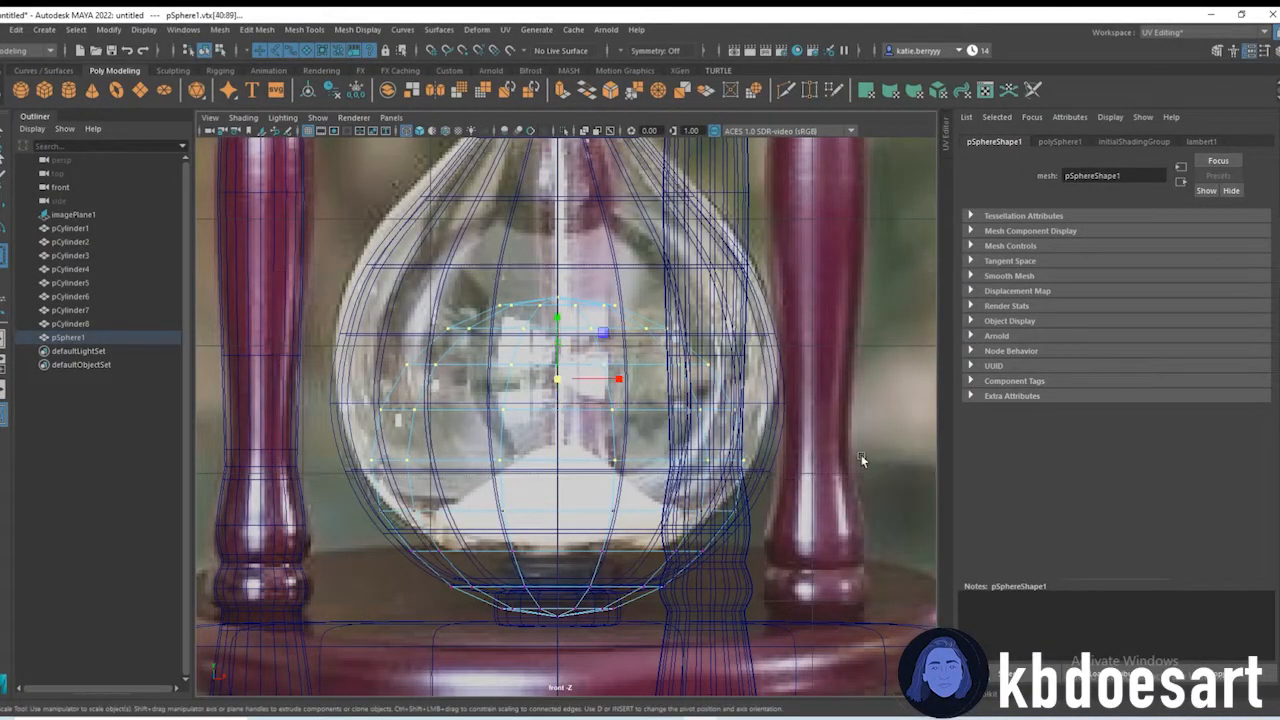
{"action": "left_click_drag", "start_coordinate": [558, 378], "coordinate": [572, 378]}
Step: Narrow and lower the sphere's upper vertex rows to form a low, sloping sand mound like the one in the reference photo
{"action": "left_click_drag", "start_coordinate": [295, 263], "coordinate": [942, 448]}
{"action": "left_click_drag", "start_coordinate": [558, 358], "coordinate": [490, 348]}
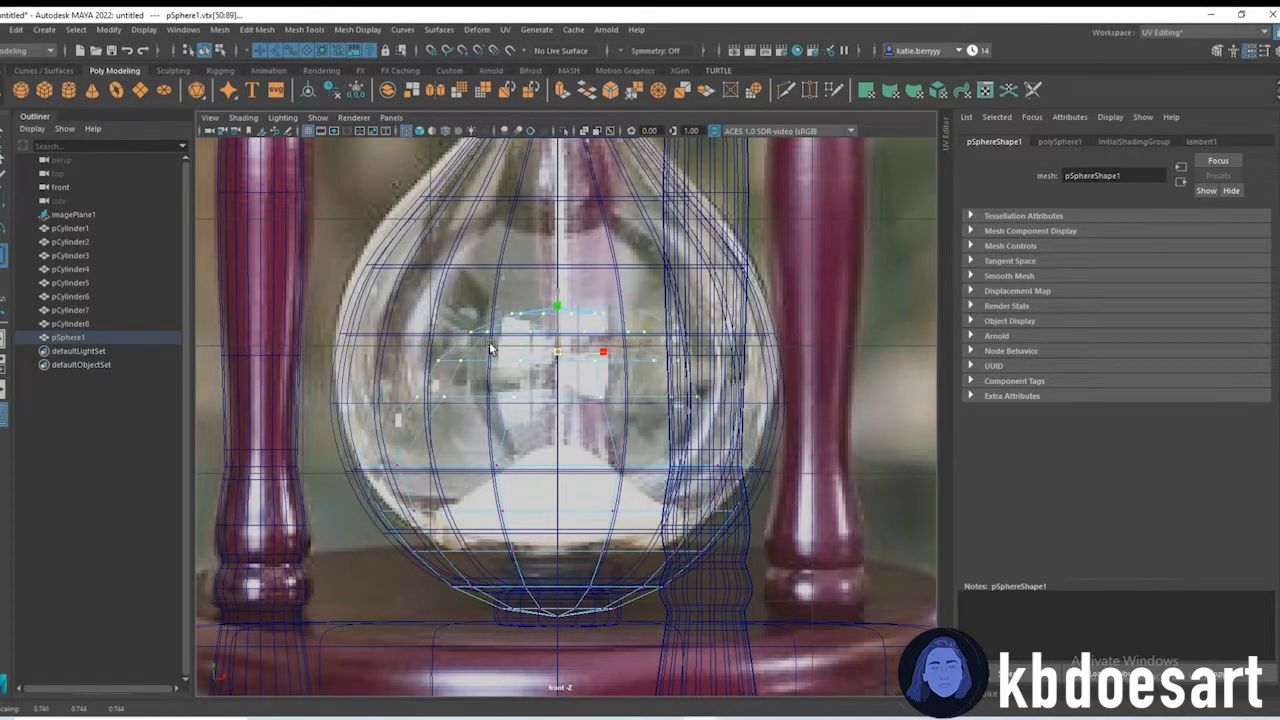
{"action": "key", "text": "w"}
{"action": "left_click_drag", "start_coordinate": [559, 285], "coordinate": [560, 331]}
{"action": "left_click_drag", "start_coordinate": [333, 323], "coordinate": [937, 447]}
{"action": "left_click_drag", "start_coordinate": [559, 325], "coordinate": [560, 352]}
{"action": "left_click_drag", "start_coordinate": [403, 374], "coordinate": [757, 417]}
{"action": "key", "text": "r"}
{"action": "left_click_drag", "start_coordinate": [553, 397], "coordinate": [529, 396]}
{"action": "key", "text": "w"}
{"action": "left_click_drag", "start_coordinate": [557, 337], "coordinate": [557, 350]}
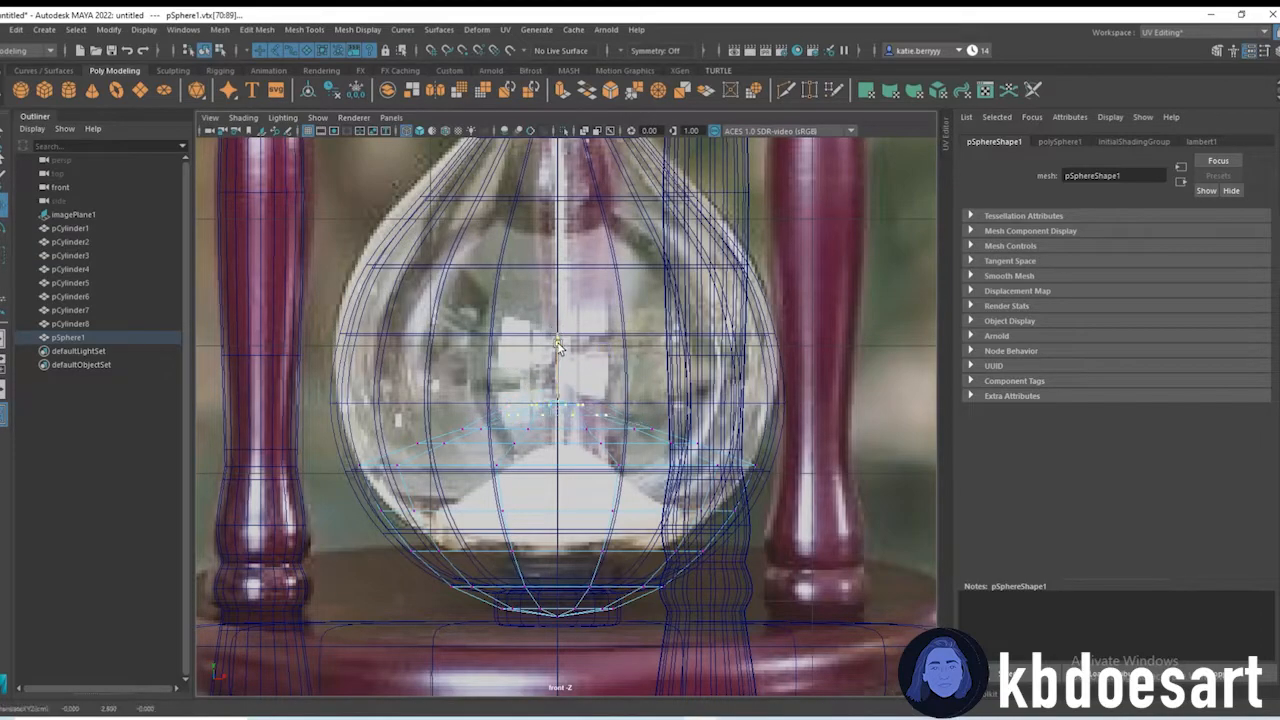
Step: In the perspective view, raise the top of the sand mound slightly, return to object mode and deselect it
{"action": "key", "text": "space"}
{"action": "key", "text": "space"}
{"action": "left_click_drag", "start_coordinate": [604, 402], "coordinate": [657, 393], "text": "alt"}
{"action": "left_click_drag", "start_coordinate": [568, 323], "coordinate": [568, 317]}
{"action": "left_click_drag", "start_coordinate": [562, 350], "coordinate": [458, 390], "text": "alt"}
{"action": "right_click_drag", "start_coordinate": [563, 362], "coordinate": [650, 318]}
{"action": "left_click_drag", "start_coordinate": [721, 328], "coordinate": [757, 342], "text": "alt"}
{"action": "left_click", "coordinate": [794, 528]}
{"action": "right_click_drag", "start_coordinate": [794, 528], "coordinate": [641, 507], "text": "alt"}
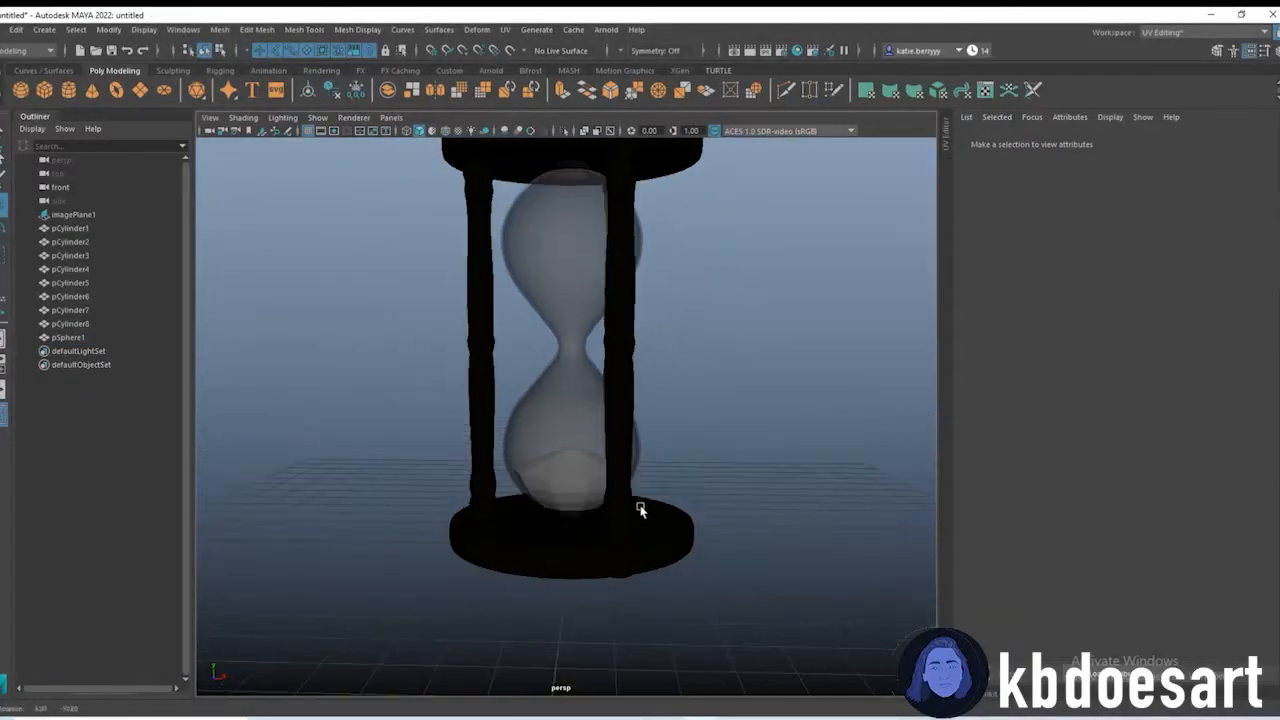
Step: Duplicate the sand mound and move the copy straight up into the upper bulb, to about Y 7.087
{"action": "left_click", "coordinate": [631, 493]}
{"action": "left_click", "coordinate": [110, 339]}
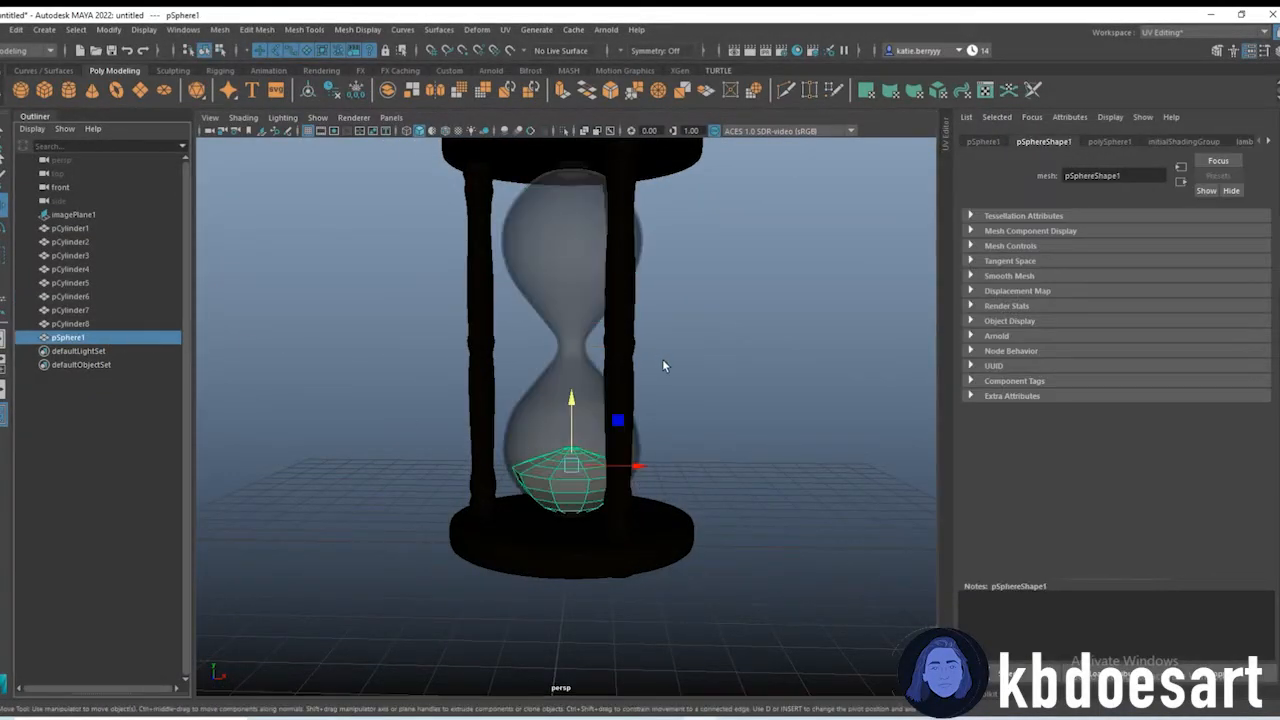
{"action": "key", "text": "ctrl+d"}
{"action": "left_click_drag", "start_coordinate": [568, 407], "coordinate": [567, 212]}
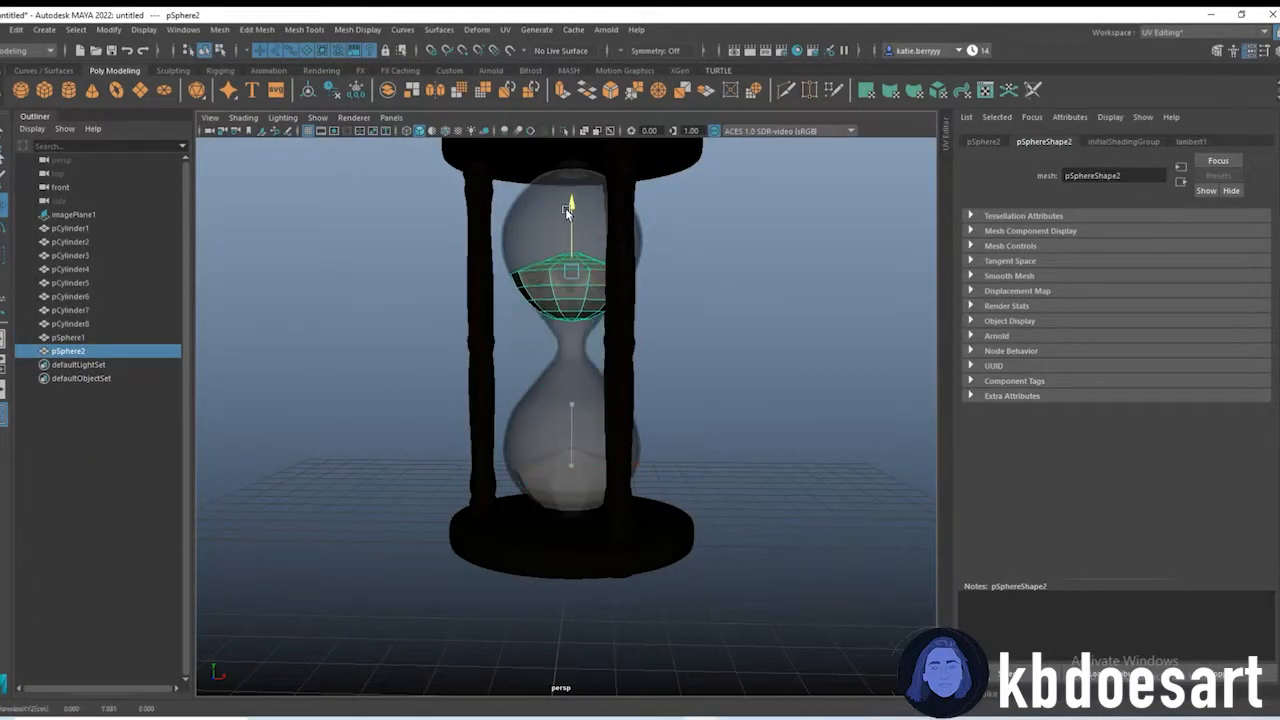
{"action": "right_click_drag", "start_coordinate": [567, 212], "coordinate": [651, 277], "text": "alt"}
{"action": "middle_click_drag", "start_coordinate": [651, 277], "coordinate": [658, 503], "text": "alt"}
Step: Flip the duplicated sand upside down by setting its X rotation to 180
{"action": "left_click", "coordinate": [984, 144]}
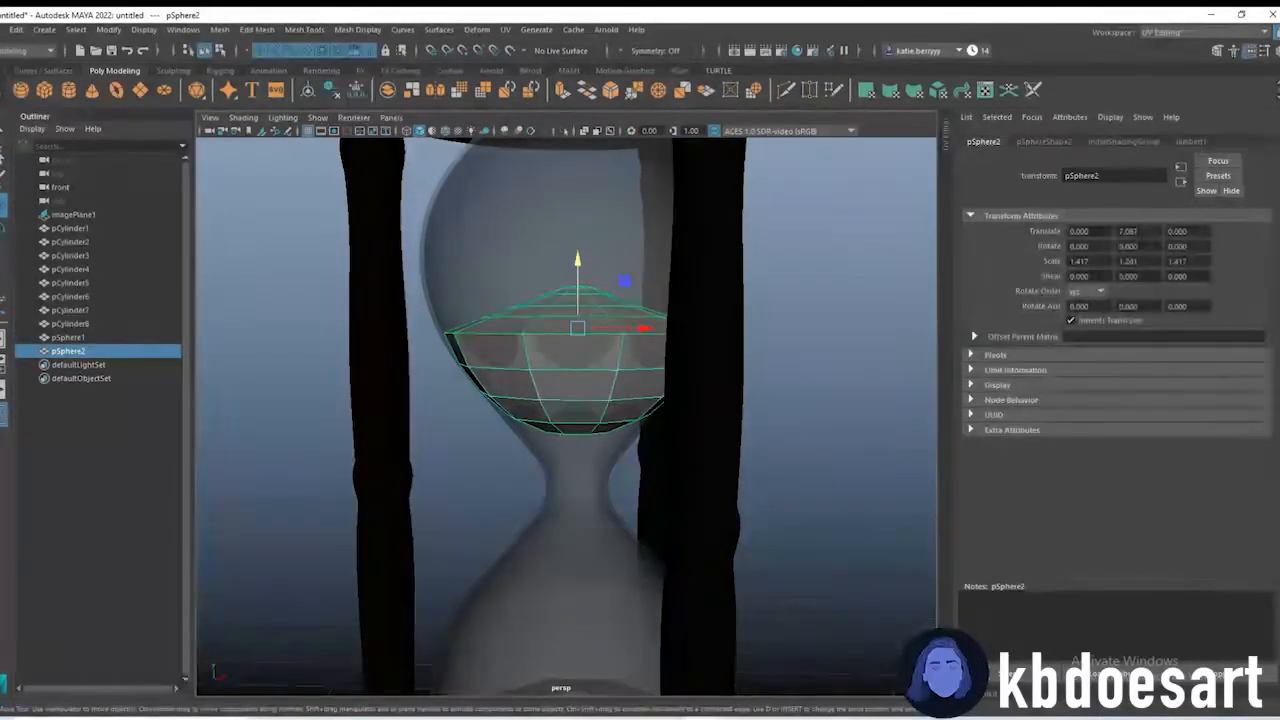
{"action": "type", "text": "180"}
{"action": "key", "text": "Return"}
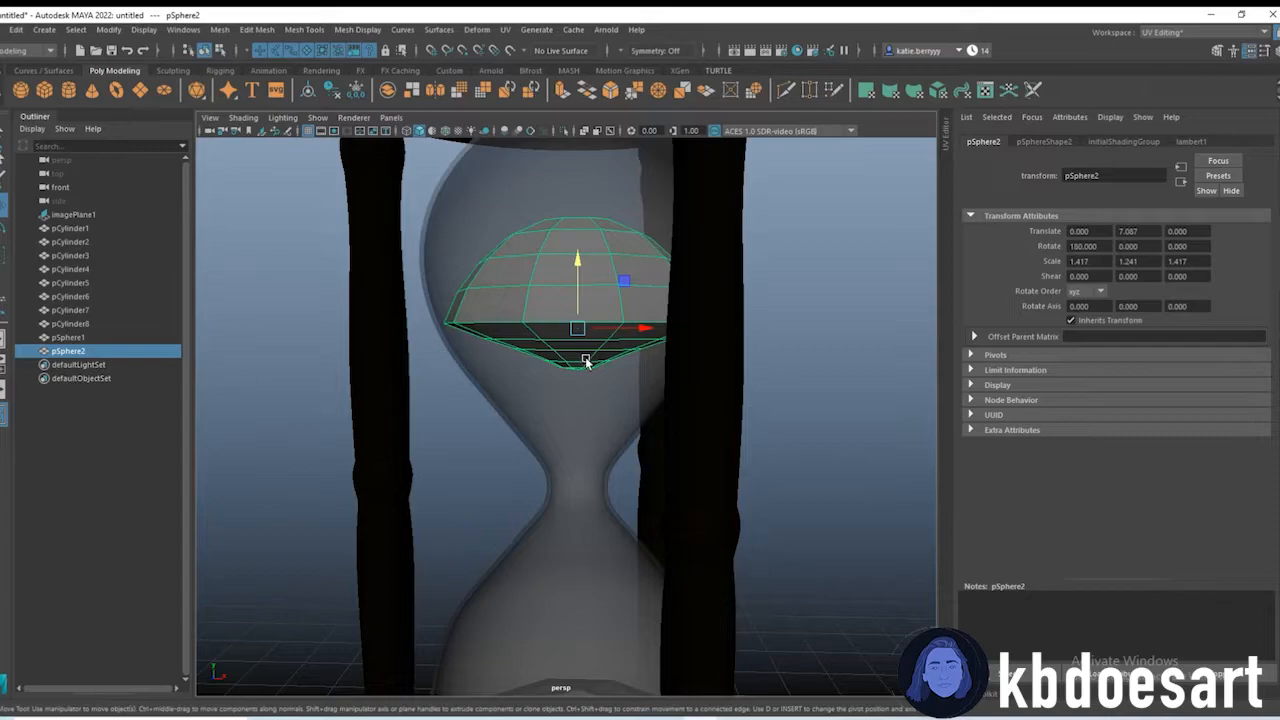
Step: Stretch the upper sand vertically to a Y scale of about 2.007 and lower it slightly to about Y 6.972
{"action": "left_click_drag", "start_coordinate": [580, 386], "coordinate": [583, 407]}
{"action": "key", "text": "w"}
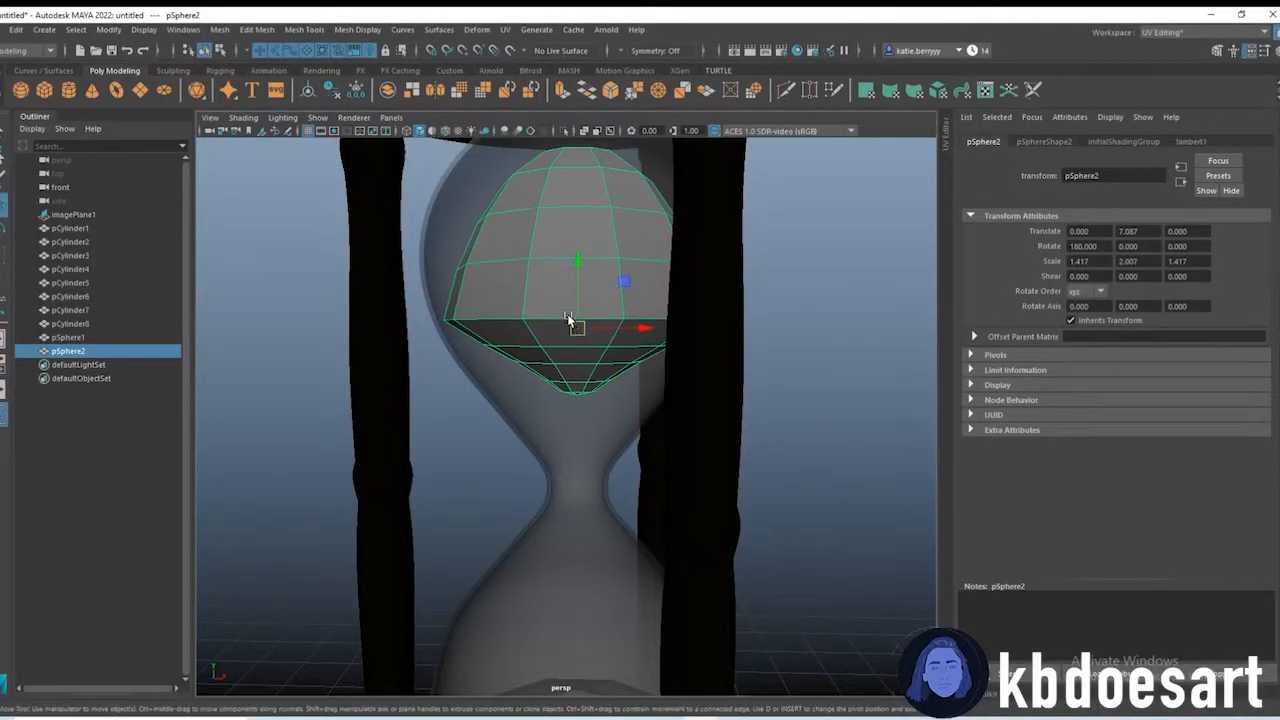
{"action": "left_click_drag", "start_coordinate": [577, 285], "coordinate": [577, 292]}
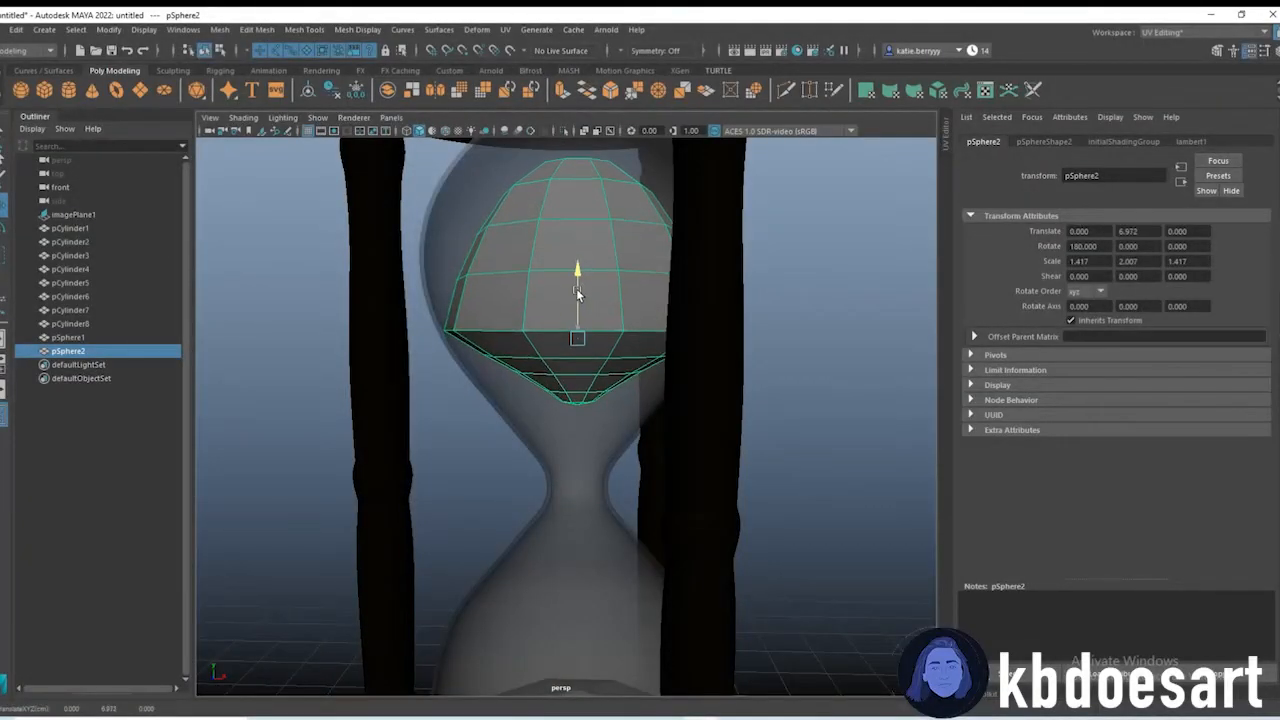
Step: In the front view, shift the lower vertex rows of the upper sand down into the bulb's funnel
{"action": "left_click_drag", "start_coordinate": [598, 350], "coordinate": [582, 373], "text": "alt"}
{"action": "key", "text": "space"}
{"action": "key", "text": "space"}
{"action": "middle_click_drag", "start_coordinate": [583, 280], "coordinate": [560, 566], "text": "alt"}
{"action": "middle_click_drag", "start_coordinate": [389, 175], "coordinate": [397, 391], "text": "alt"}
{"action": "right_click_drag", "start_coordinate": [397, 391], "coordinate": [538, 265], "text": "alt"}
{"action": "scroll", "coordinate": [703, 369], "scroll_direction": "down", "scroll_amount": 3}
{"action": "left_click_drag", "start_coordinate": [751, 497], "coordinate": [372, 350]}
{"action": "left_click_drag", "start_coordinate": [551, 321], "coordinate": [551, 333]}
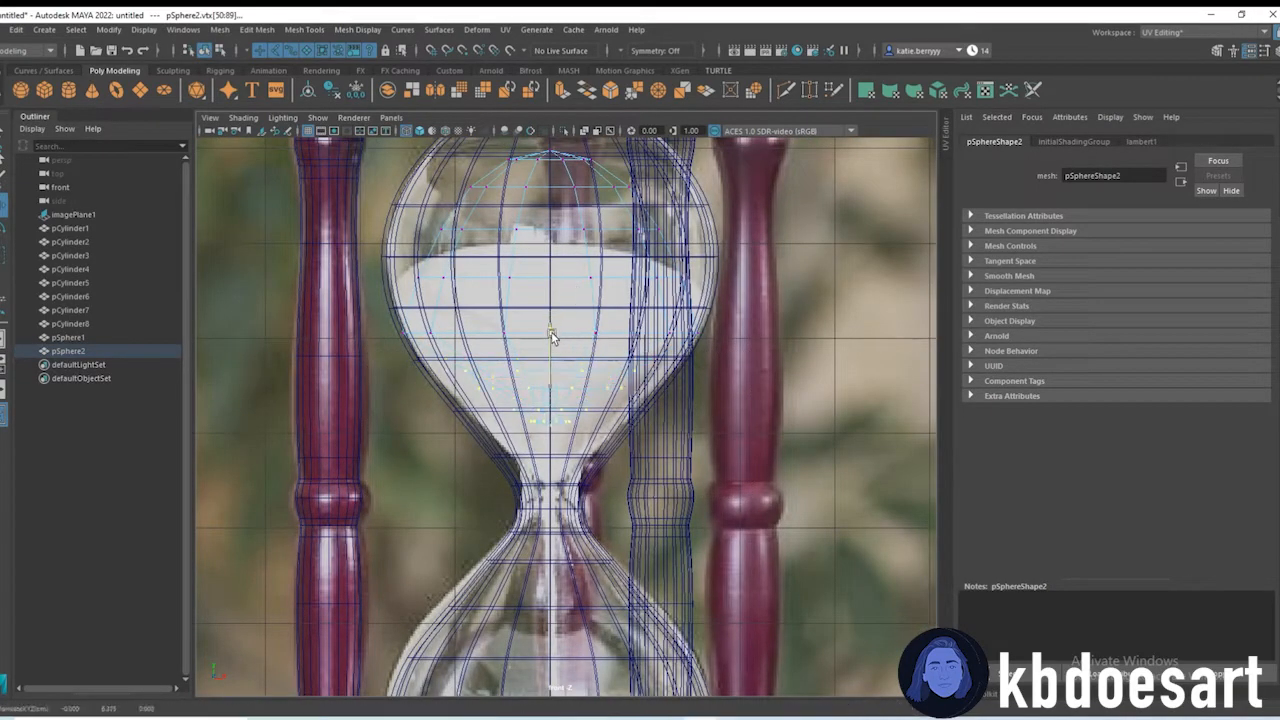
{"action": "left_click_drag", "start_coordinate": [676, 503], "coordinate": [412, 390]}
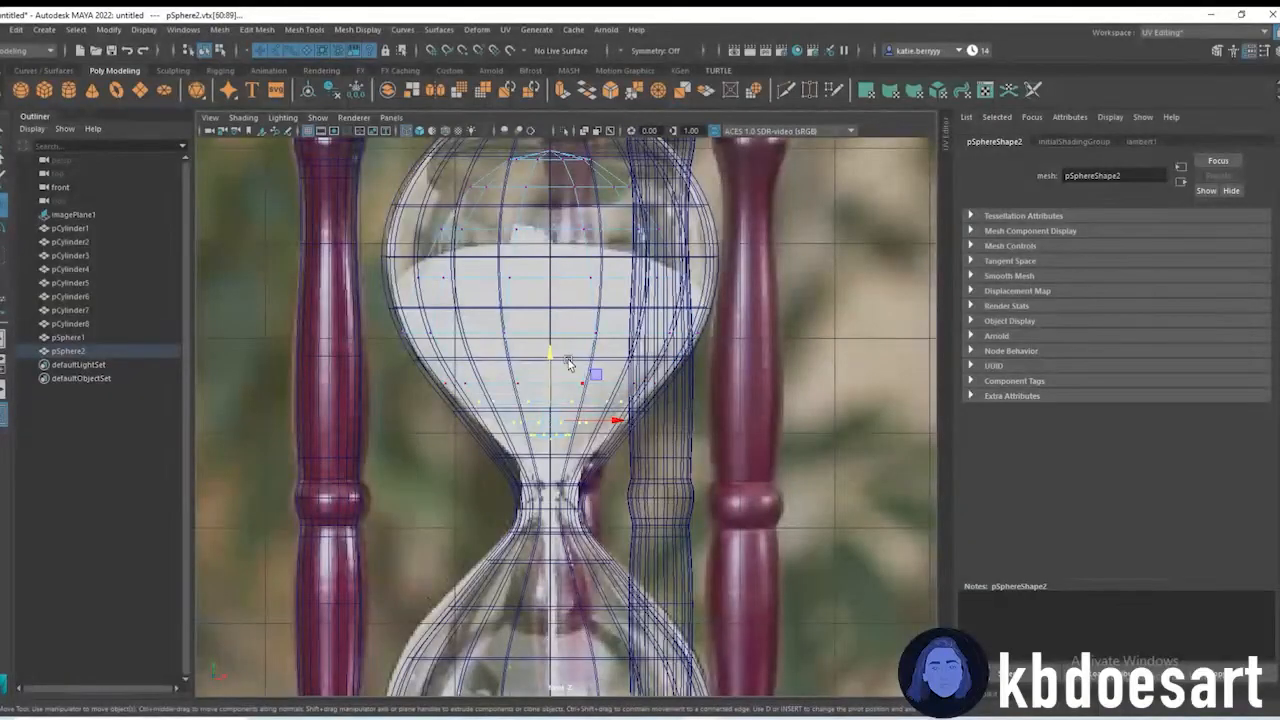
{"action": "left_click_drag", "start_coordinate": [557, 371], "coordinate": [557, 370]}
Step: Lower the bottommost vertex rows of the upper sand step by step to form a pointed tip at the glass neck
{"action": "left_click_drag", "start_coordinate": [638, 509], "coordinate": [466, 429]}
{"action": "left_click_drag", "start_coordinate": [551, 391], "coordinate": [551, 410]}
{"action": "left_click_drag", "start_coordinate": [604, 518], "coordinate": [508, 463]}
{"action": "left_click_drag", "start_coordinate": [552, 420], "coordinate": [555, 439]}
{"action": "left_click_drag", "start_coordinate": [578, 521], "coordinate": [526, 500]}
{"action": "left_click_drag", "start_coordinate": [555, 433], "coordinate": [557, 445]}
Step: Lower and reshape the upper vertex rows into a nearly flat sand surface inside the upper bulb, then return to object mode
{"action": "middle_click_drag", "start_coordinate": [520, 164], "coordinate": [528, 265], "text": "alt"}
{"action": "left_click_drag", "start_coordinate": [372, 240], "coordinate": [852, 406]}
{"action": "left_click_drag", "start_coordinate": [565, 258], "coordinate": [545, 310]}
{"action": "left_click_drag", "start_coordinate": [429, 317], "coordinate": [734, 392]}
{"action": "left_click_drag", "start_coordinate": [541, 328], "coordinate": [561, 350]}
{"action": "left_click_drag", "start_coordinate": [498, 356], "coordinate": [682, 392]}
{"action": "key", "text": "r"}
{"action": "left_click_drag", "start_coordinate": [559, 380], "coordinate": [534, 379]}
{"action": "key", "text": "w"}
{"action": "mouse_move", "coordinate": [561, 333]}
{"action": "left_mouse_down"}
{"action": "mouse_move", "coordinate": [595, 430]}
{"action": "mouse_move", "coordinate": [600, 384]}
{"action": "left_mouse_up"}
{"action": "key", "text": "F8"}
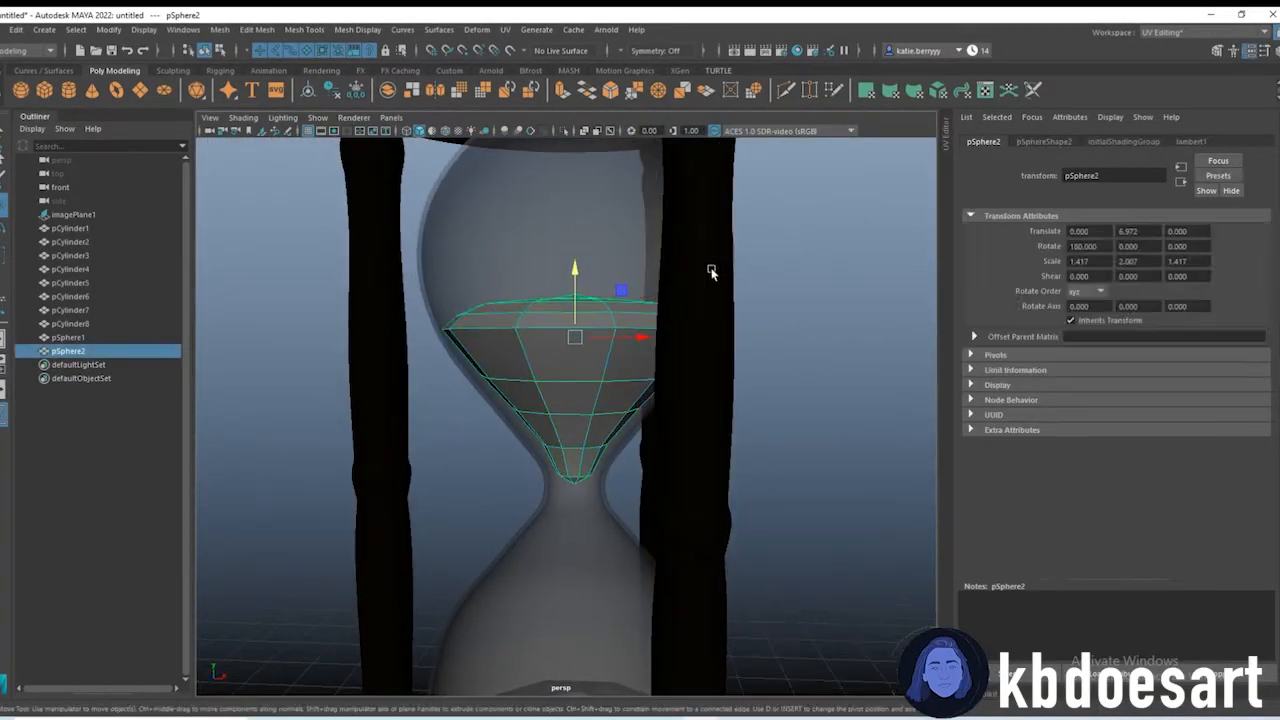
Step: Select both sand meshes, display them with smooth mesh preview, and deselect them
{"action": "scroll", "coordinate": [711, 272], "scroll_direction": "down", "scroll_amount": 3}
{"action": "left_click", "coordinate": [83, 349]}
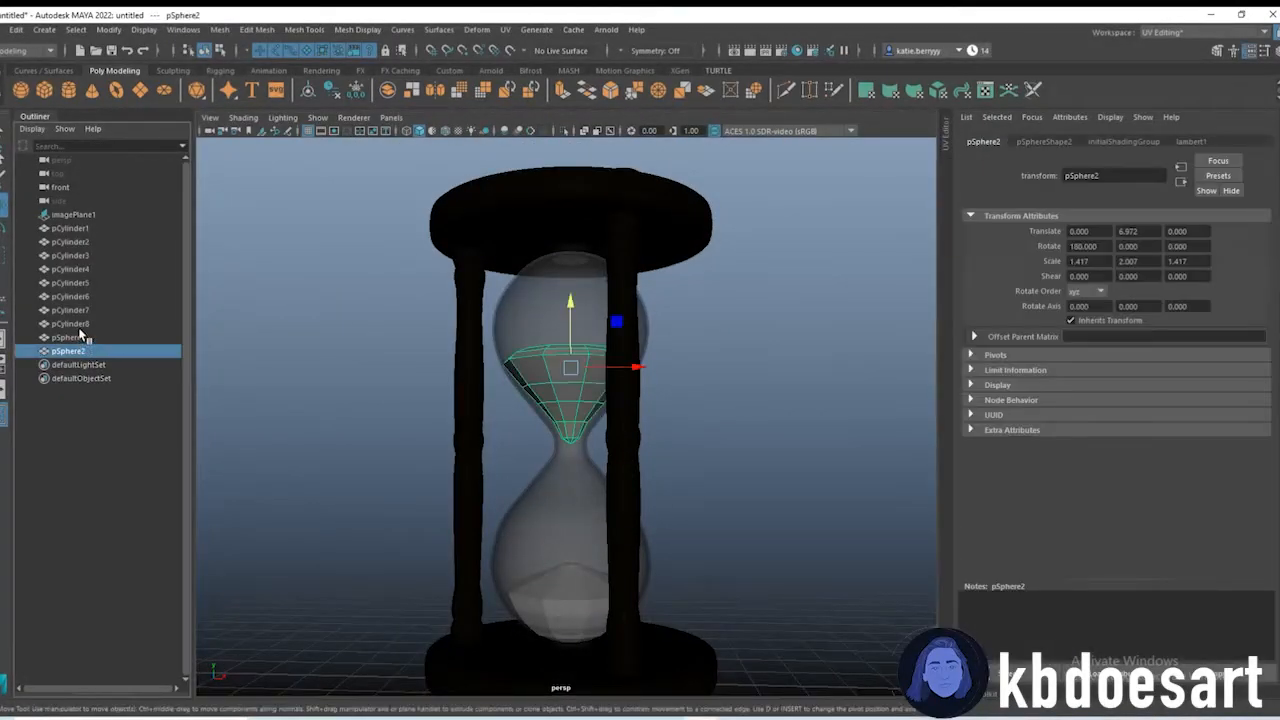
{"action": "left_click", "coordinate": [68, 337], "text": "ctrl"}
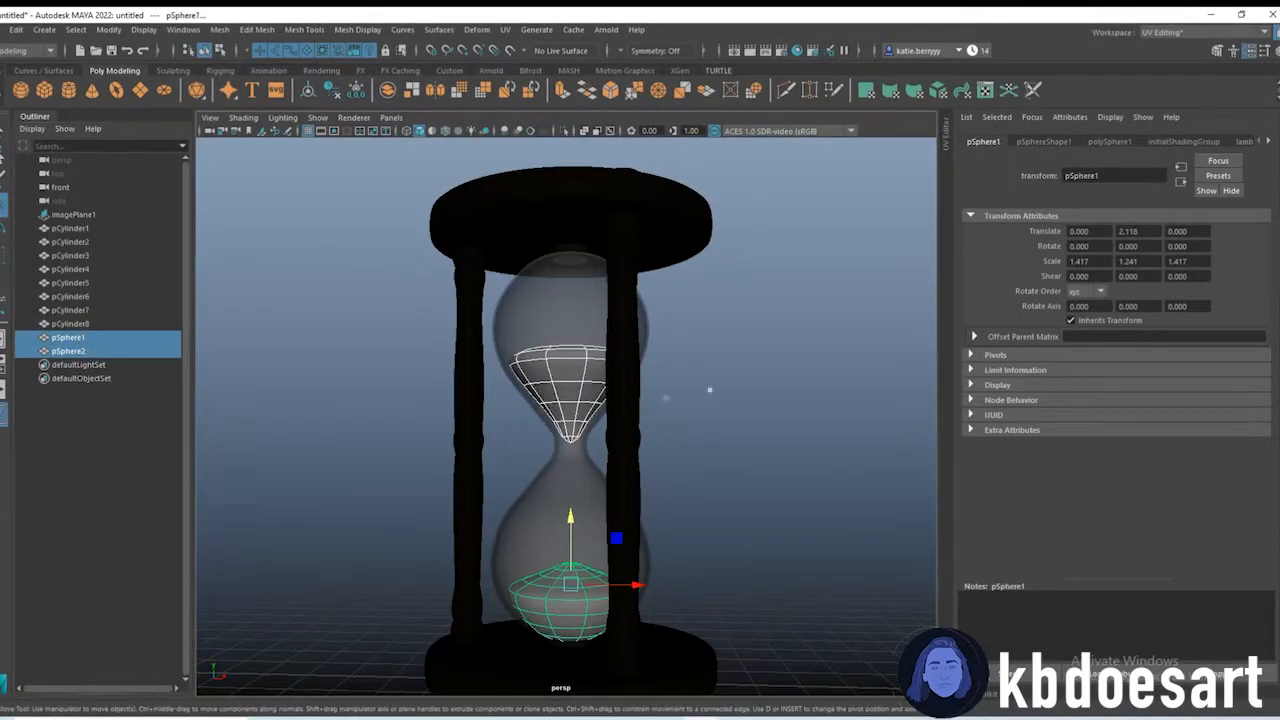
{"action": "left_click", "coordinate": [710, 389]}
{"action": "left_click_drag", "start_coordinate": [614, 437], "coordinate": [510, 411], "text": "alt"}
{"action": "right_click_drag", "start_coordinate": [510, 411], "coordinate": [623, 520], "text": "alt"}
{"action": "left_click", "coordinate": [548, 537]}
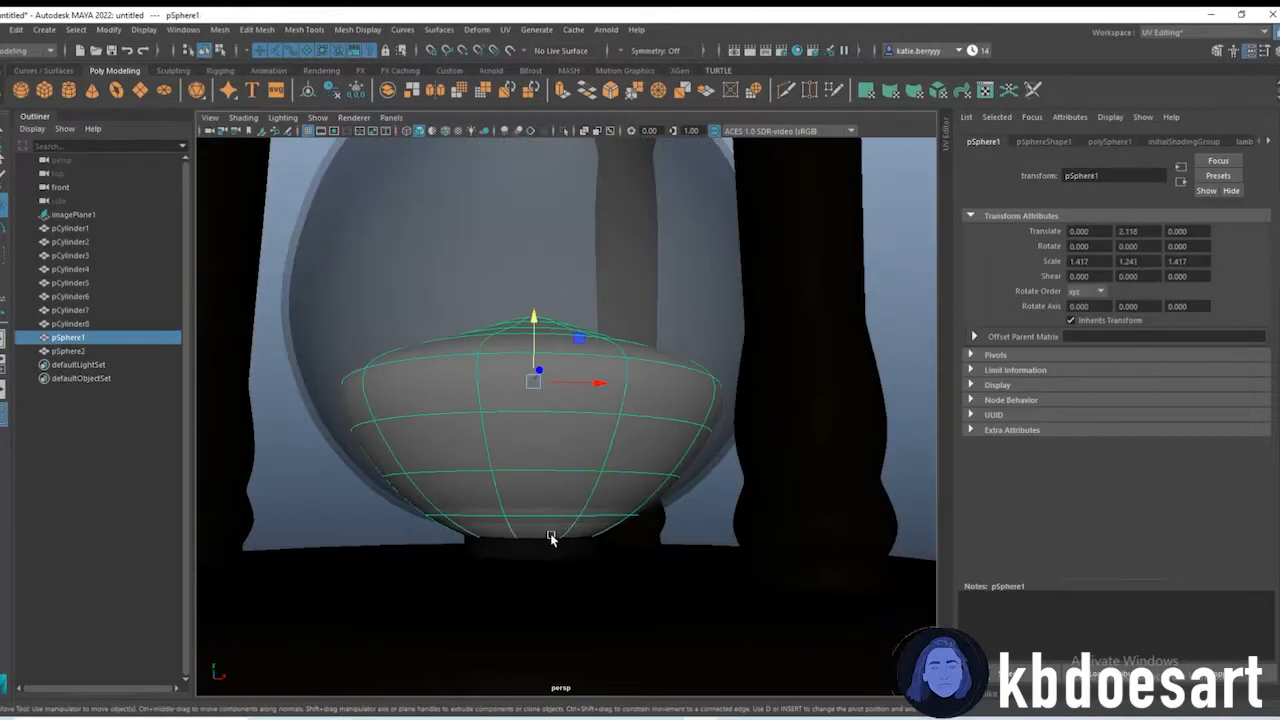
{"action": "mouse_move", "coordinate": [525, 318]}
{"action": "left_mouse_down"}
{"action": "mouse_move", "coordinate": [529, 291]}
{"action": "mouse_move", "coordinate": [531, 314]}
{"action": "left_mouse_up"}
{"action": "key", "text": "ctrl+z"}
Step: In the front view, raise the bottom vertex rows of the lower sand so its base sits within the glass bulb
{"action": "right_click_drag", "start_coordinate": [600, 355], "coordinate": [534, 354]}
{"action": "key", "text": "space"}
{"action": "key", "text": "space"}
{"action": "middle_click_drag", "start_coordinate": [549, 512], "coordinate": [504, 188], "text": "alt"}
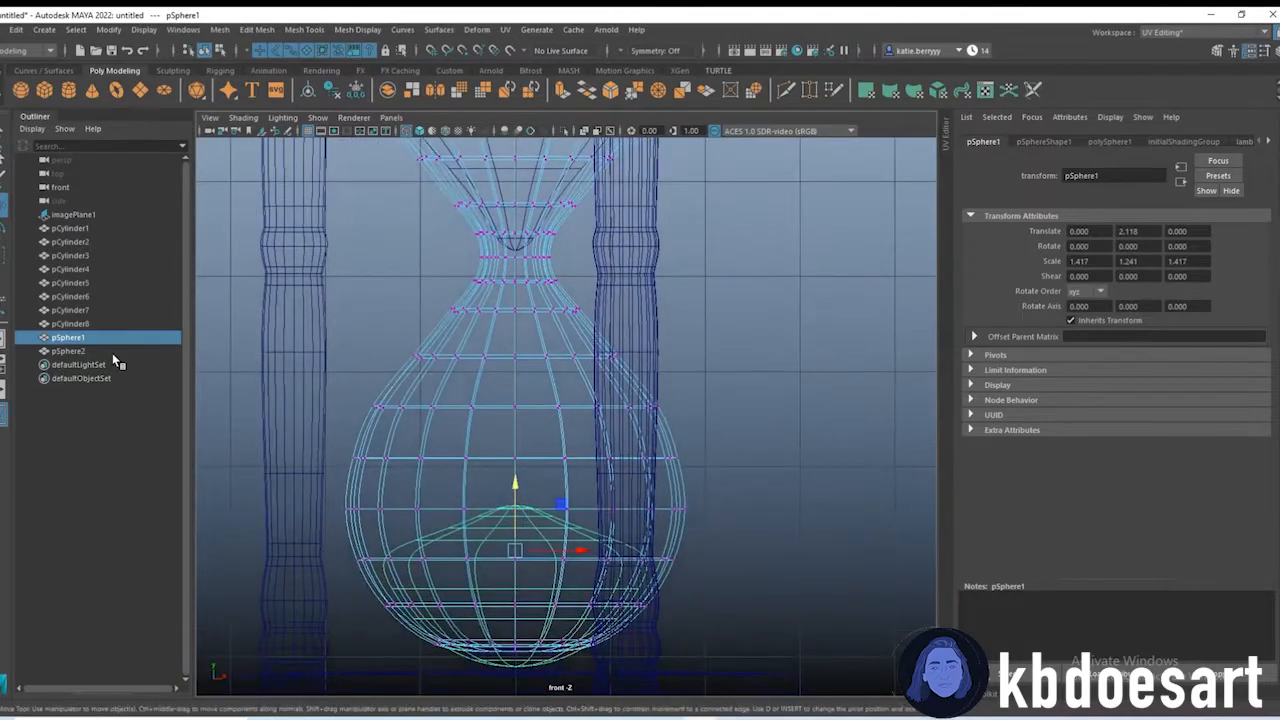
{"action": "left_click", "coordinate": [112, 353]}
{"action": "middle_click_drag", "start_coordinate": [573, 542], "coordinate": [561, 369], "text": "alt"}
{"action": "left_click", "coordinate": [515, 338]}
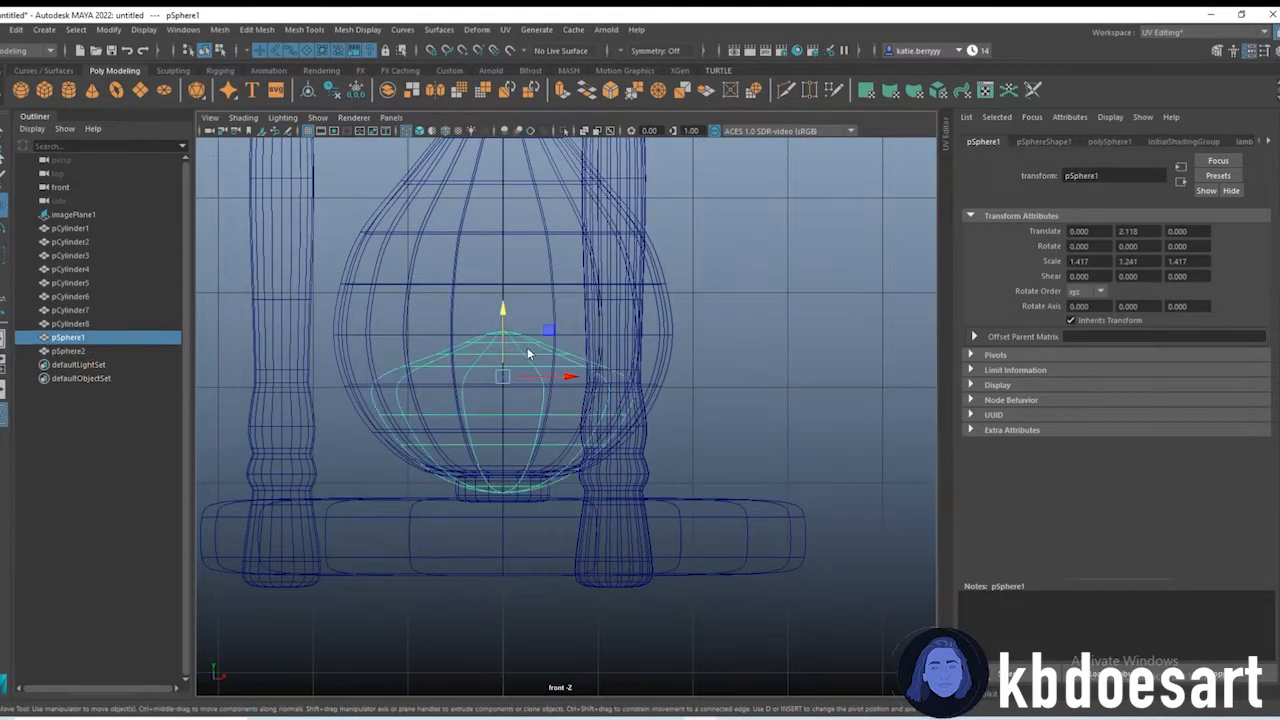
{"action": "right_click", "coordinate": [526, 347]}
{"action": "right_click_drag", "start_coordinate": [515, 344], "coordinate": [452, 345]}
{"action": "scroll", "coordinate": [637, 617], "scroll_direction": "up", "scroll_amount": 5}
{"action": "left_click_drag", "start_coordinate": [596, 644], "coordinate": [254, 504]}
{"action": "left_click_drag", "start_coordinate": [436, 490], "coordinate": [436, 466]}
{"action": "key", "text": "space"}
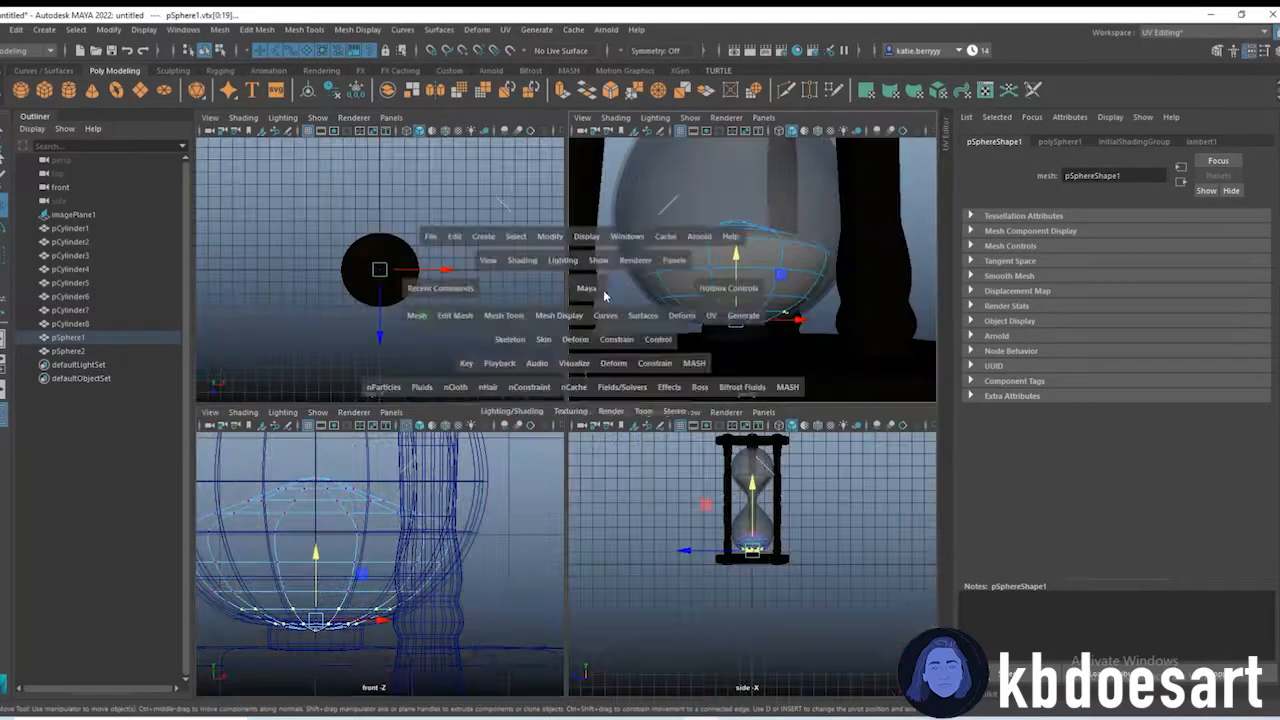
{"action": "key", "text": "space"}
Step: Return the lower sand to object mode, deselect it and check the whole hourglass in the perspective view
{"action": "scroll", "coordinate": [583, 474], "scroll_direction": "down", "scroll_amount": 2}
{"action": "left_click_drag", "start_coordinate": [583, 474], "coordinate": [612, 500], "text": "alt"}
{"action": "right_click_drag", "start_coordinate": [577, 386], "coordinate": [604, 358]}
{"action": "scroll", "coordinate": [540, 380], "scroll_direction": "down", "scroll_amount": 5}
{"action": "left_click_drag", "start_coordinate": [540, 388], "coordinate": [540, 372], "text": "alt"}
{"action": "scroll", "coordinate": [540, 372], "scroll_direction": "down", "scroll_amount": 3}
{"action": "middle_click_drag", "start_coordinate": [540, 372], "coordinate": [513, 406], "text": "alt"}
{"action": "scroll", "coordinate": [513, 406], "scroll_direction": "up", "scroll_amount": 1}
{"action": "left_click", "coordinate": [712, 393]}
{"action": "left_click_drag", "start_coordinate": [712, 393], "coordinate": [646, 460], "text": "alt"}
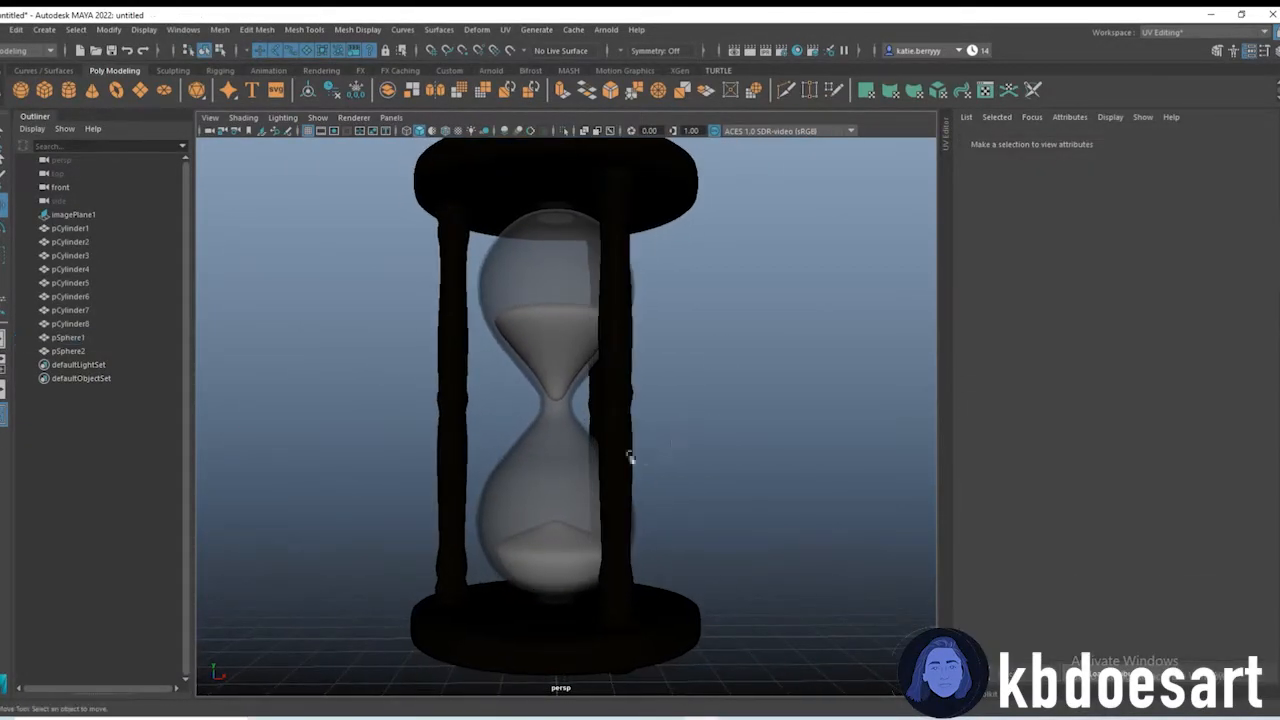
Step: Select both sand meshes and assign them a new aiStandardSurface material
{"action": "left_click_drag", "start_coordinate": [68, 352], "coordinate": [68, 338]}
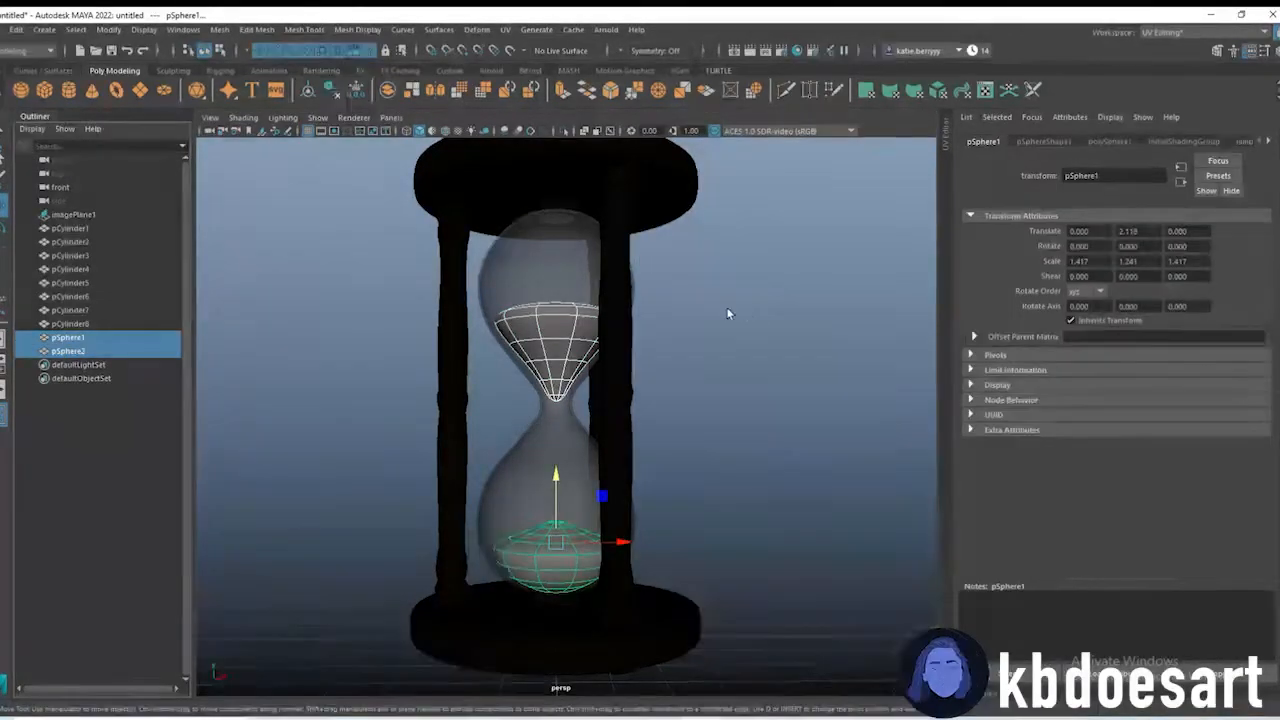
{"action": "right_click_drag", "start_coordinate": [723, 288], "coordinate": [695, 635]}
{"action": "left_click", "coordinate": [451, 366]}
{"action": "left_click", "coordinate": [548, 546]}
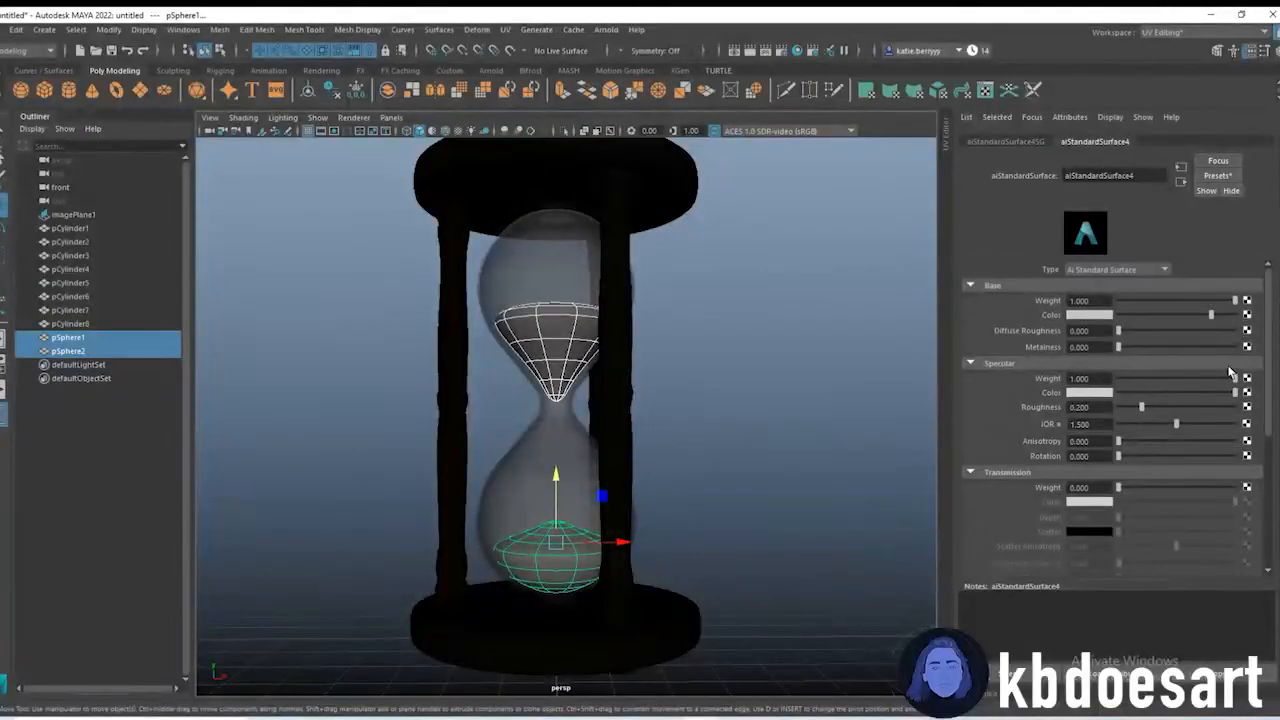
Step: Connect a Granite texture to the sand material's base color
{"action": "left_click", "coordinate": [1246, 314]}
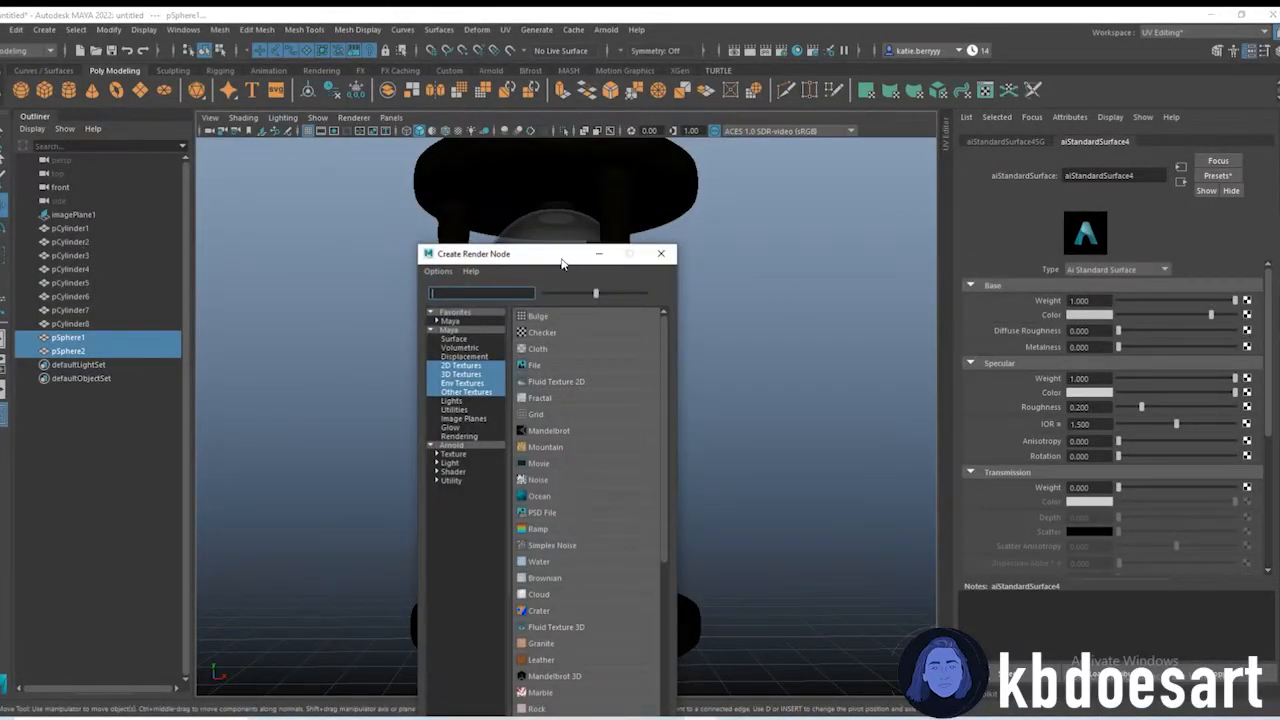
{"action": "left_click_drag", "start_coordinate": [565, 264], "coordinate": [348, 163]}
{"action": "scroll", "coordinate": [350, 450], "scroll_direction": "down", "scroll_amount": 6}
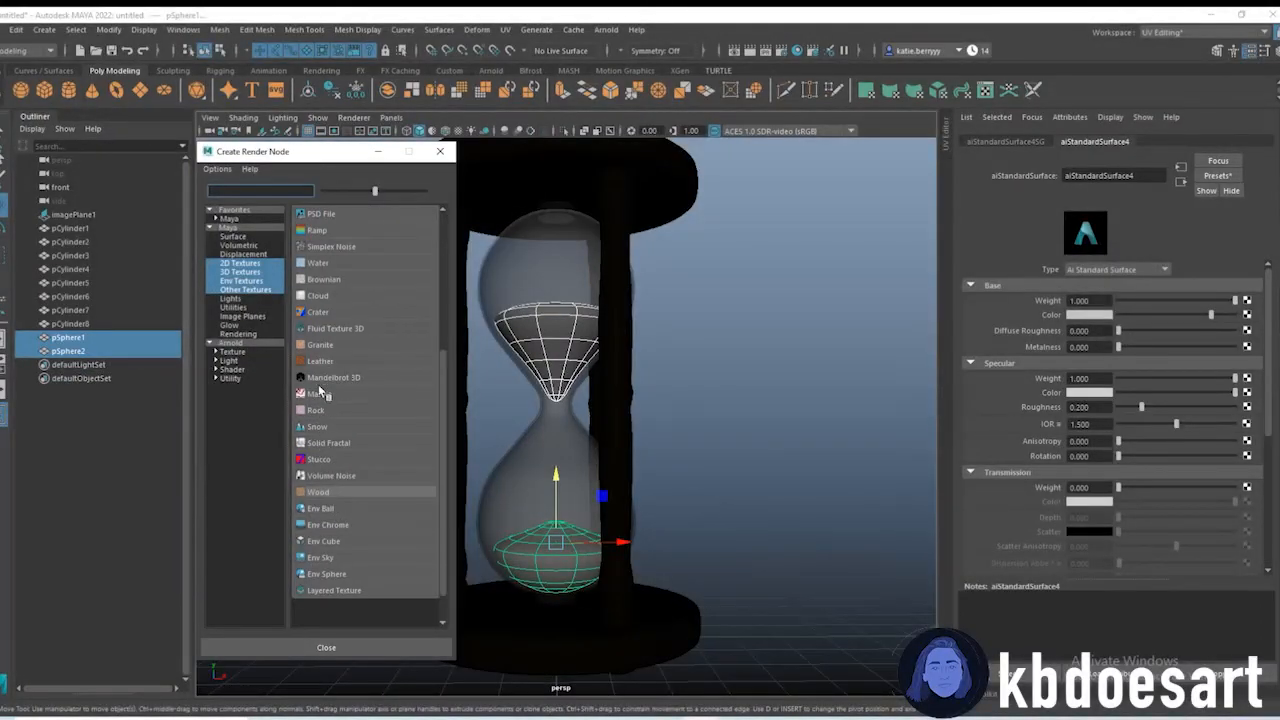
{"action": "left_click", "coordinate": [320, 346]}
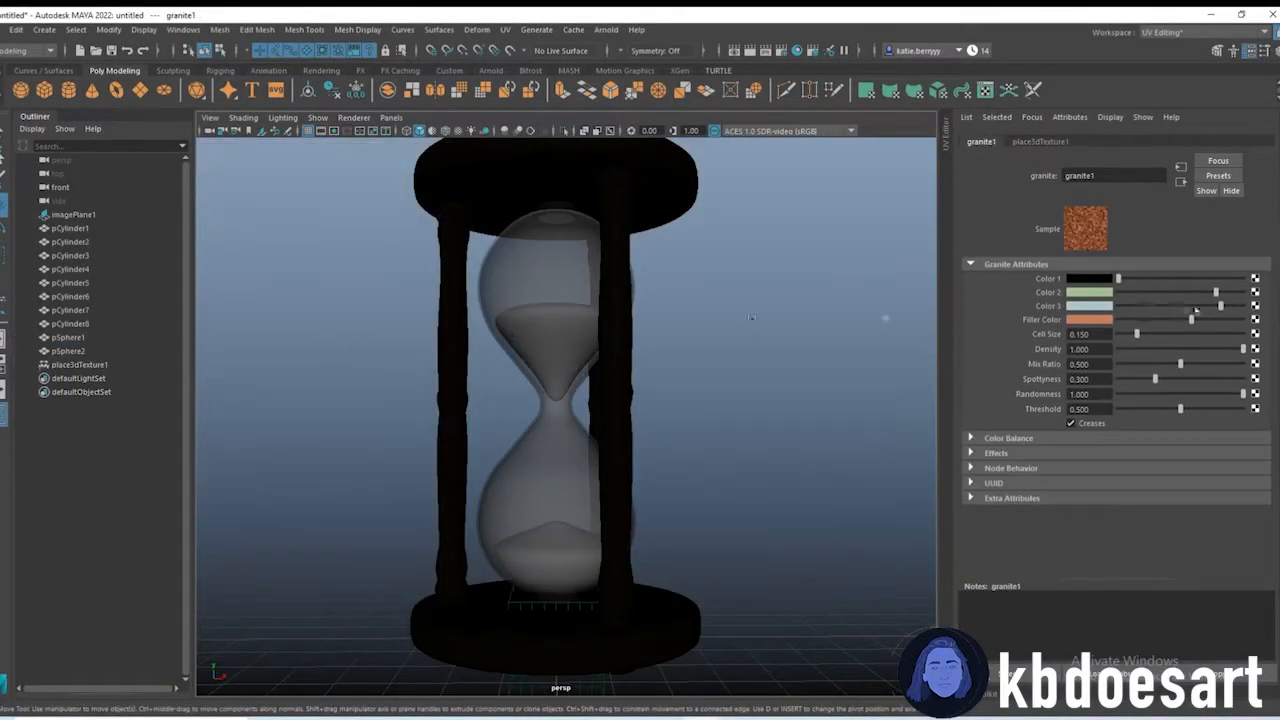
Step: Change the granite's Filler Color to a bright, pale sandy yellow
{"action": "left_click", "coordinate": [1105, 276]}
{"action": "left_click", "coordinate": [1097, 319]}
{"action": "left_click", "coordinate": [1040, 357]}
{"action": "left_click_drag", "start_coordinate": [1044, 361], "coordinate": [1171, 398]}
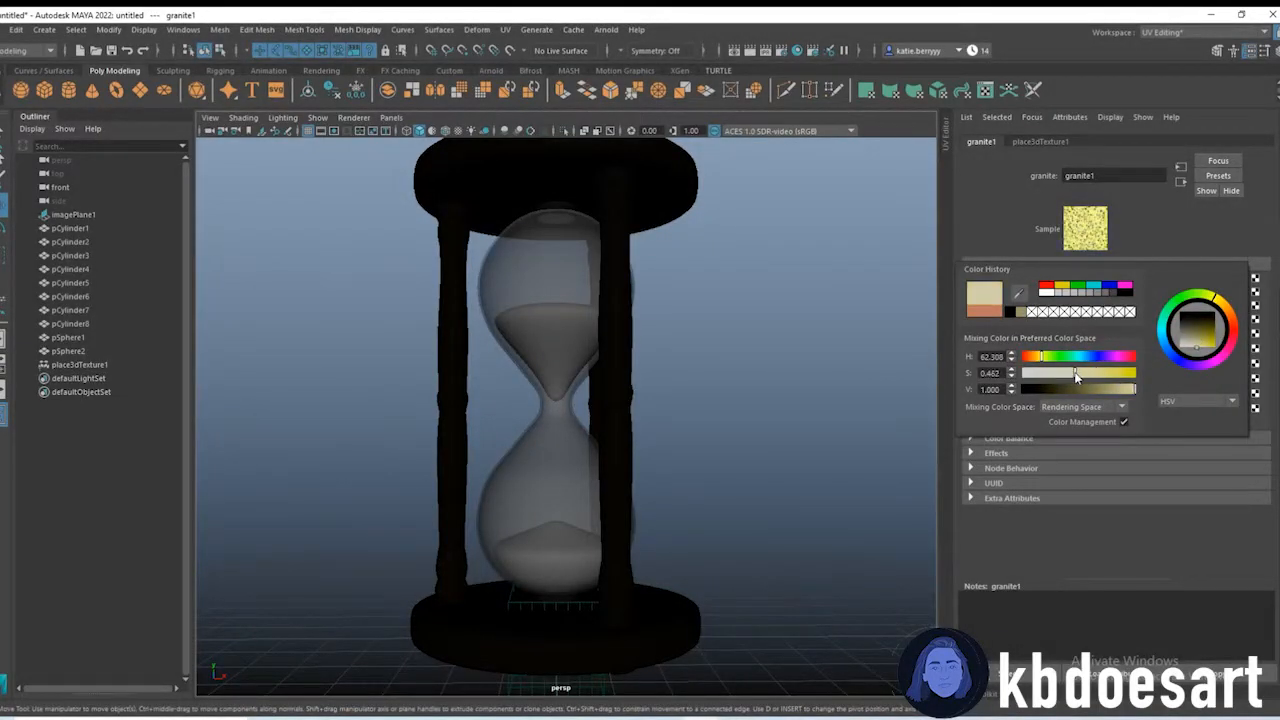
{"action": "left_click_drag", "start_coordinate": [1083, 376], "coordinate": [1079, 375]}
{"action": "left_click_drag", "start_coordinate": [1050, 362], "coordinate": [1083, 372]}
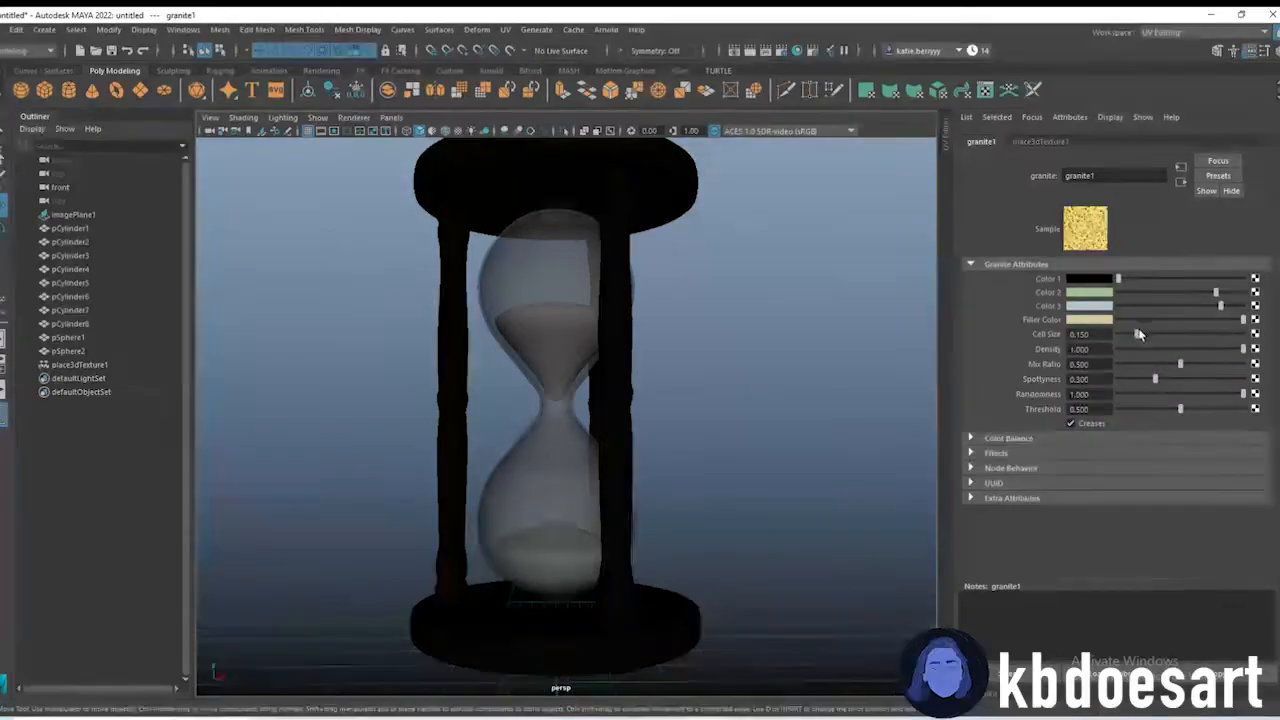
Step: Set the granite's Color 3 to beige (H 43.846, S 0.429, V 0.824) and lighten Color 1 to a brownish grey
{"action": "left_click", "coordinate": [1096, 306]}
{"action": "left_click_drag", "start_coordinate": [1068, 342], "coordinate": [1033, 342]}
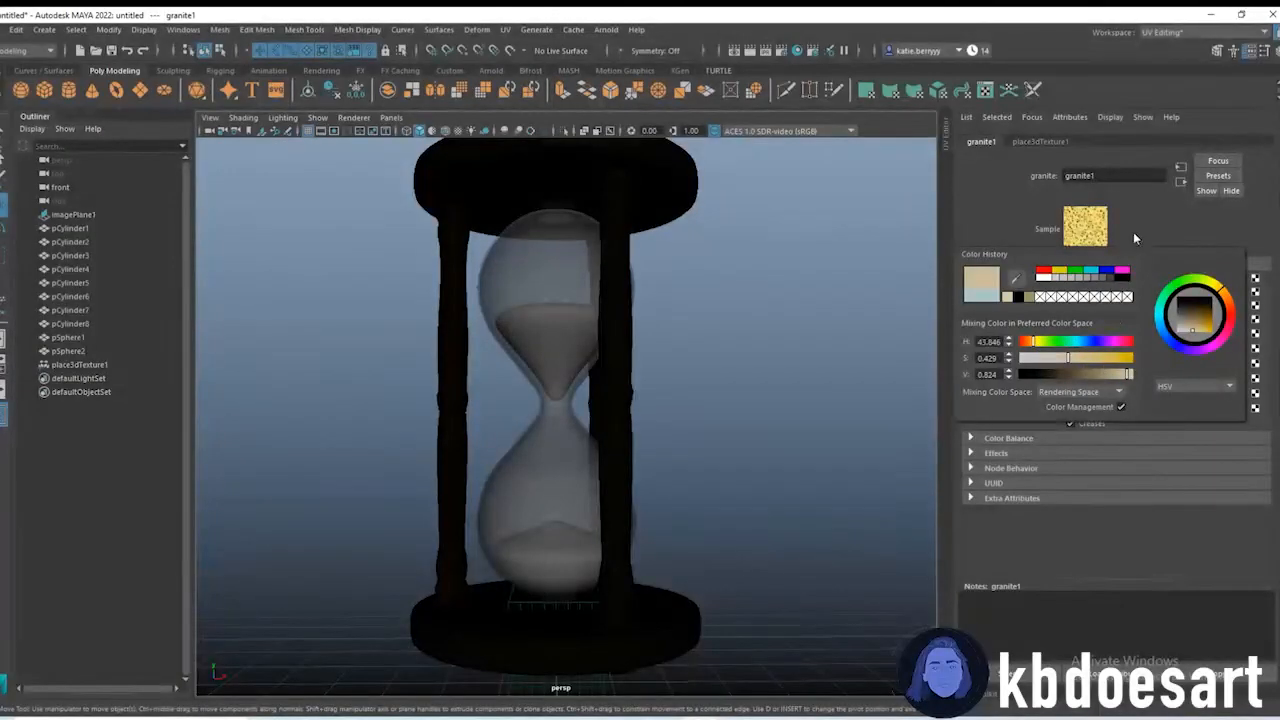
{"action": "left_click", "coordinate": [1078, 281]}
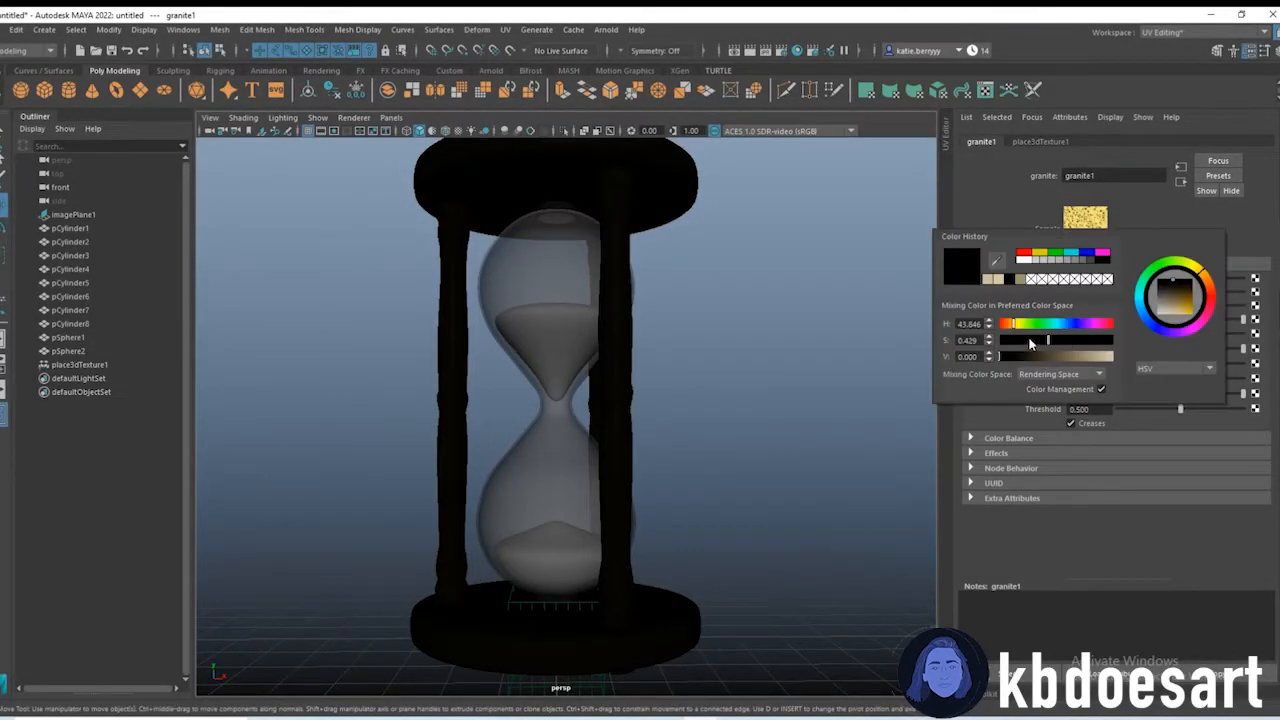
{"action": "left_click_drag", "start_coordinate": [1087, 357], "coordinate": [1021, 341]}
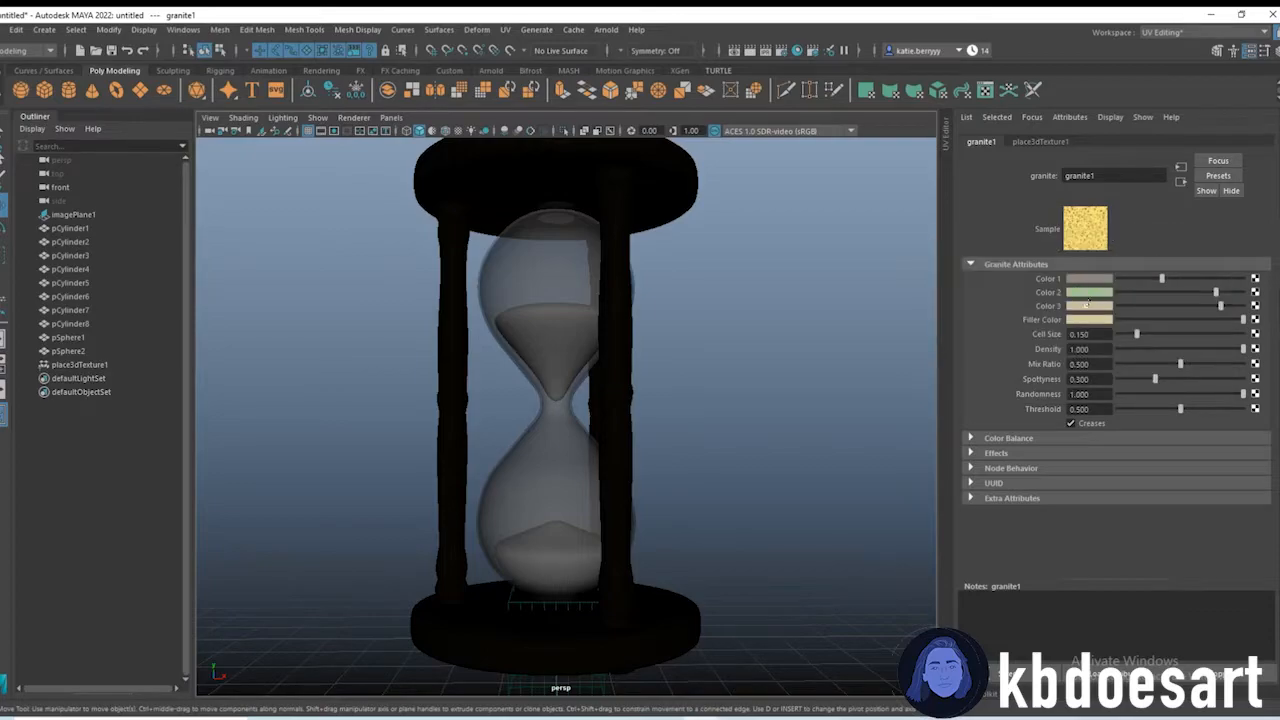
Step: Change the granite's Color 2 to golden yellow and reduce its Cell Size to 0.077
{"action": "left_click", "coordinate": [1090, 305]}
{"action": "mouse_move", "coordinate": [1110, 342]}
{"action": "left_mouse_down"}
{"action": "mouse_move", "coordinate": [1073, 343]}
{"action": "mouse_move", "coordinate": [1095, 344]}
{"action": "left_mouse_up"}
{"action": "left_click_drag", "start_coordinate": [1119, 359], "coordinate": [1128, 330]}
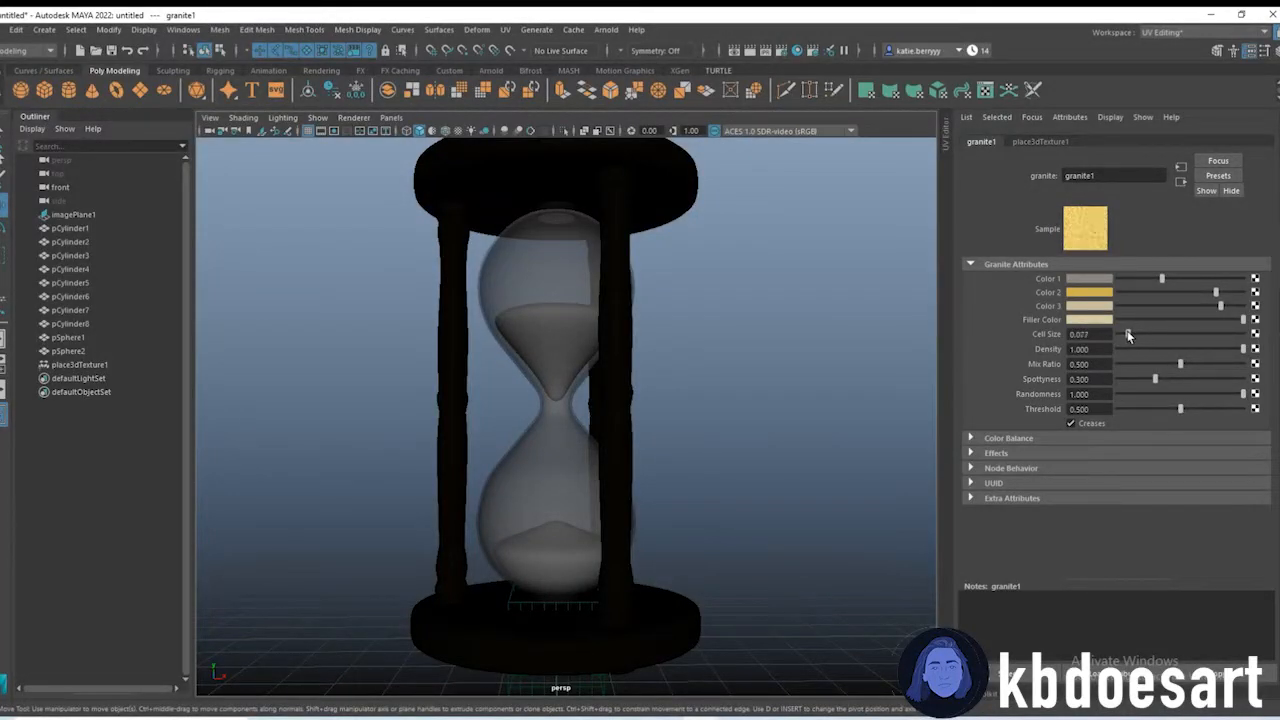
Step: Raise the granite's Spottyness to 0.525, and test lower Randomness and Density before restoring both to 1.000
{"action": "left_click", "coordinate": [1184, 379]}
{"action": "left_click", "coordinate": [1164, 394]}
{"action": "left_click_drag", "start_coordinate": [1165, 396], "coordinate": [1250, 396]}
{"action": "left_click", "coordinate": [1148, 349]}
{"action": "left_click_drag", "start_coordinate": [1148, 349], "coordinate": [1248, 351]}
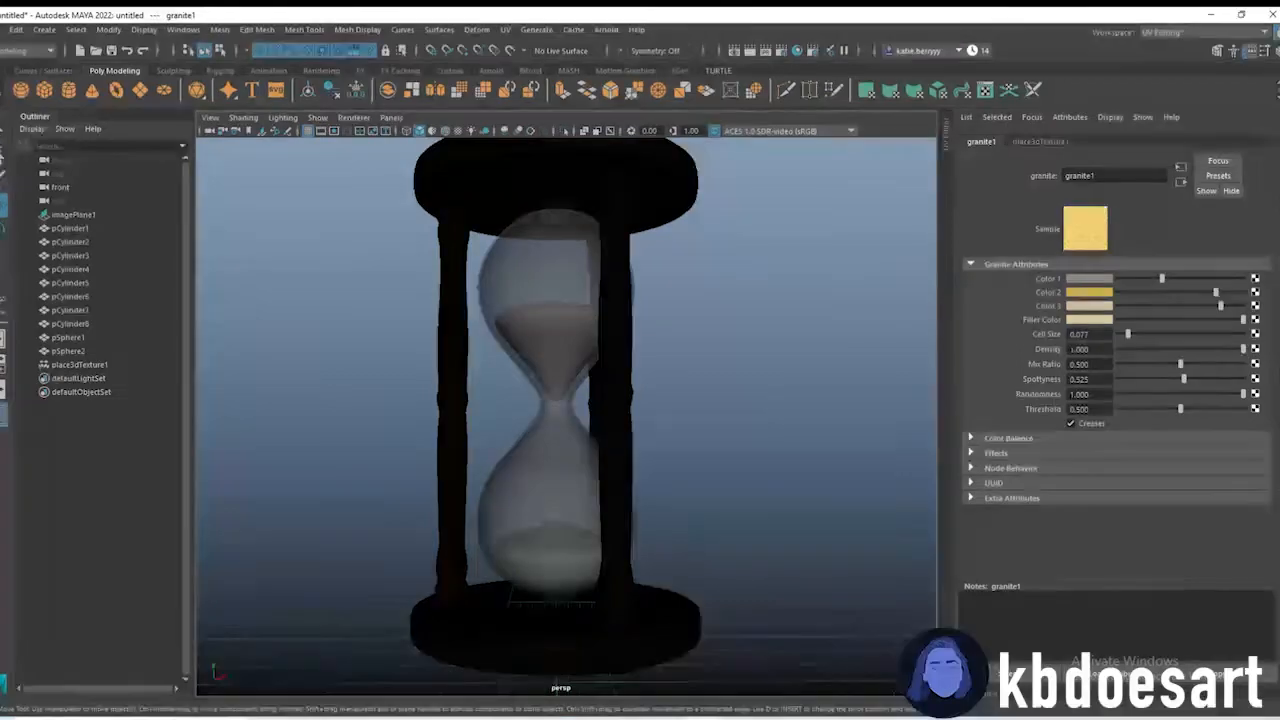
Step: Brighten the granite's Color 1 to white, sampling the white from the screen with the color picker's eyedropper
{"action": "left_click", "coordinate": [1104, 279]}
{"action": "left_click_drag", "start_coordinate": [1103, 348], "coordinate": [1146, 348]}
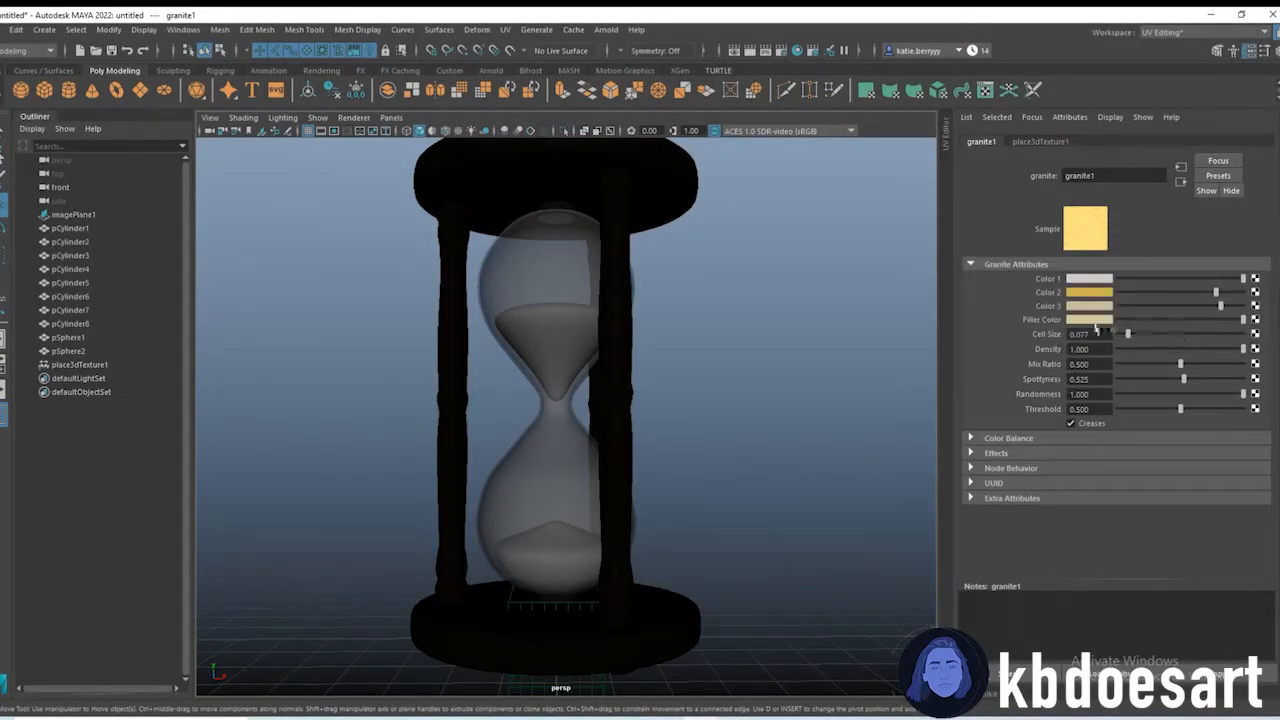
{"action": "left_click", "coordinate": [1095, 278]}
{"action": "left_click", "coordinate": [1093, 279]}
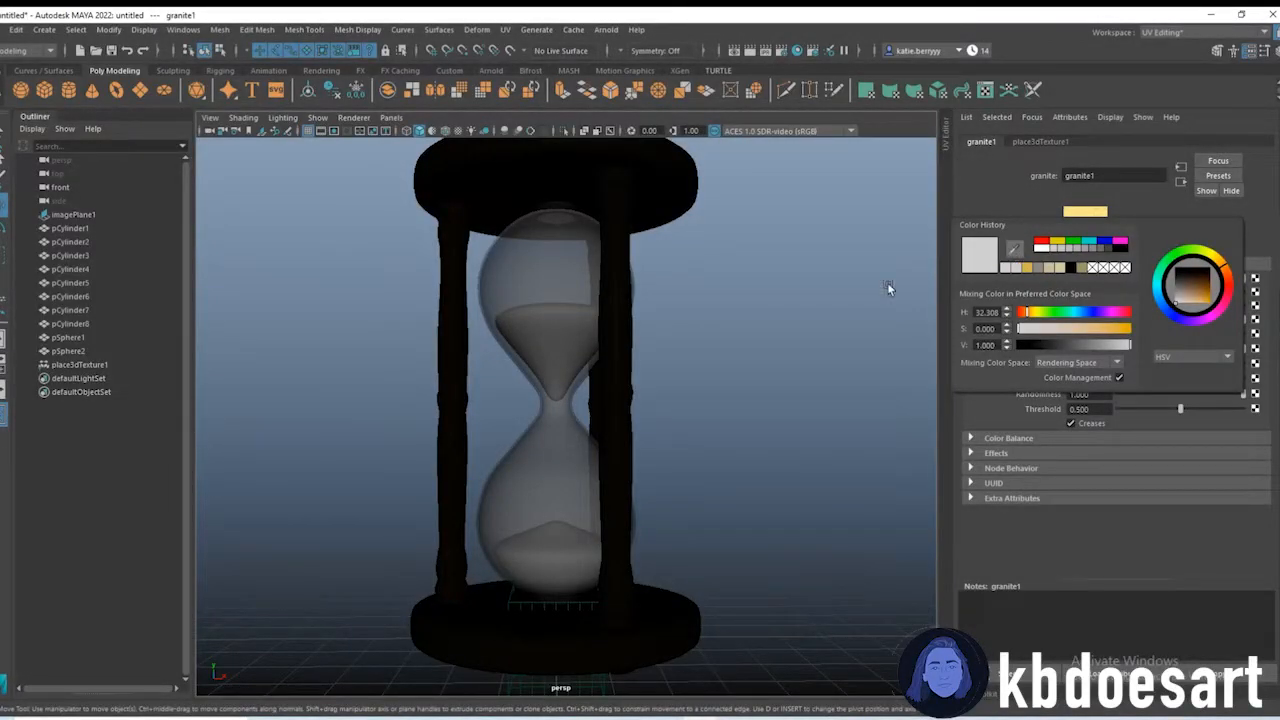
{"action": "left_click", "coordinate": [1088, 279]}
{"action": "left_click", "coordinate": [1014, 258]}
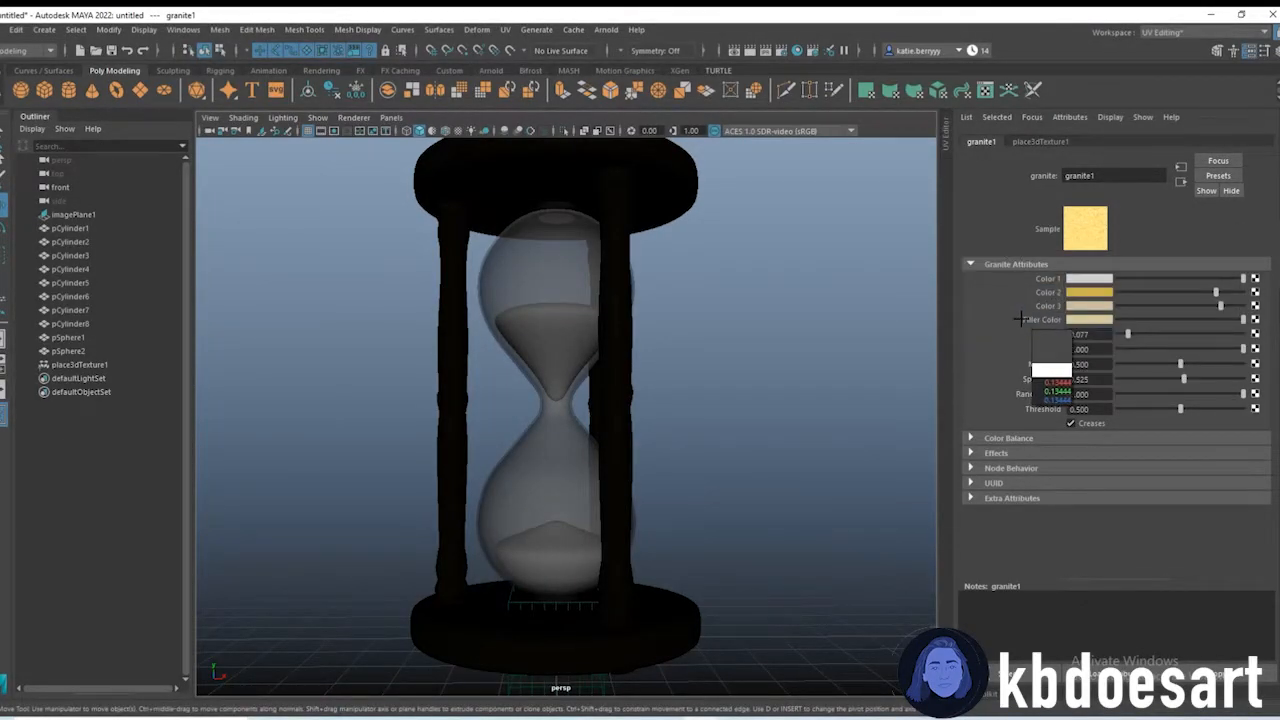
{"action": "left_click", "coordinate": [191, 717]}
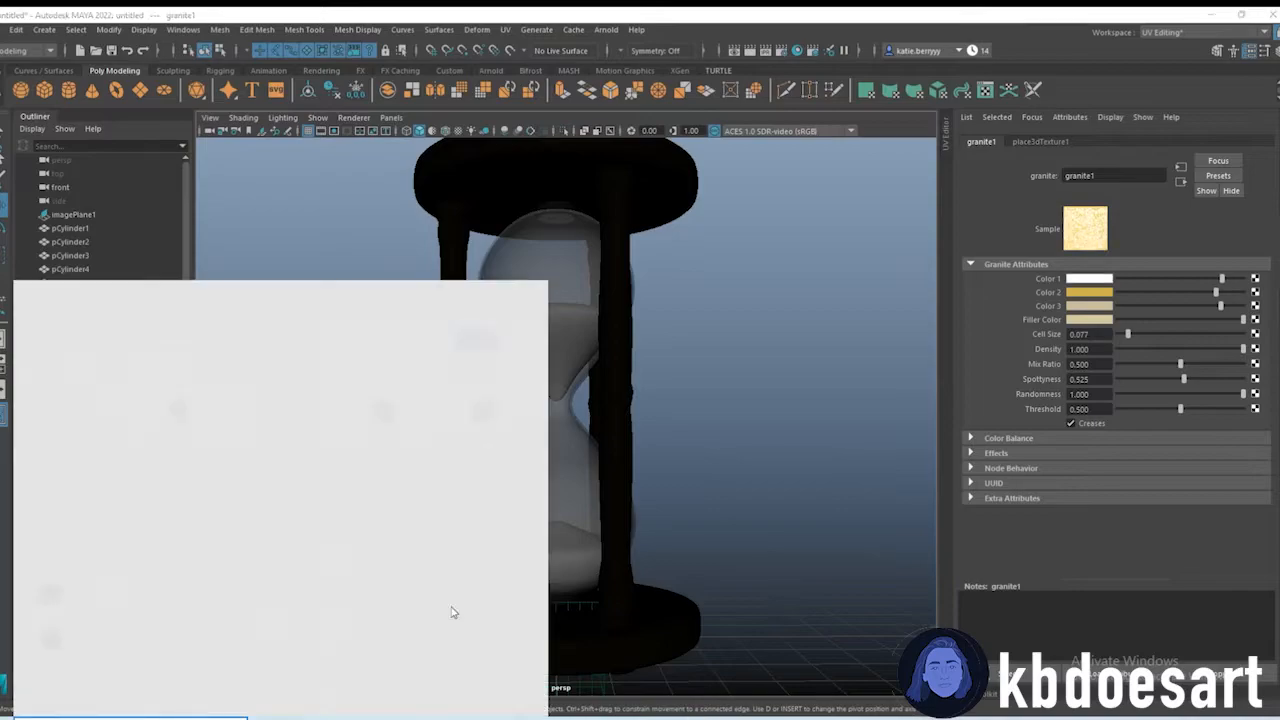
{"action": "left_click", "coordinate": [728, 372]}
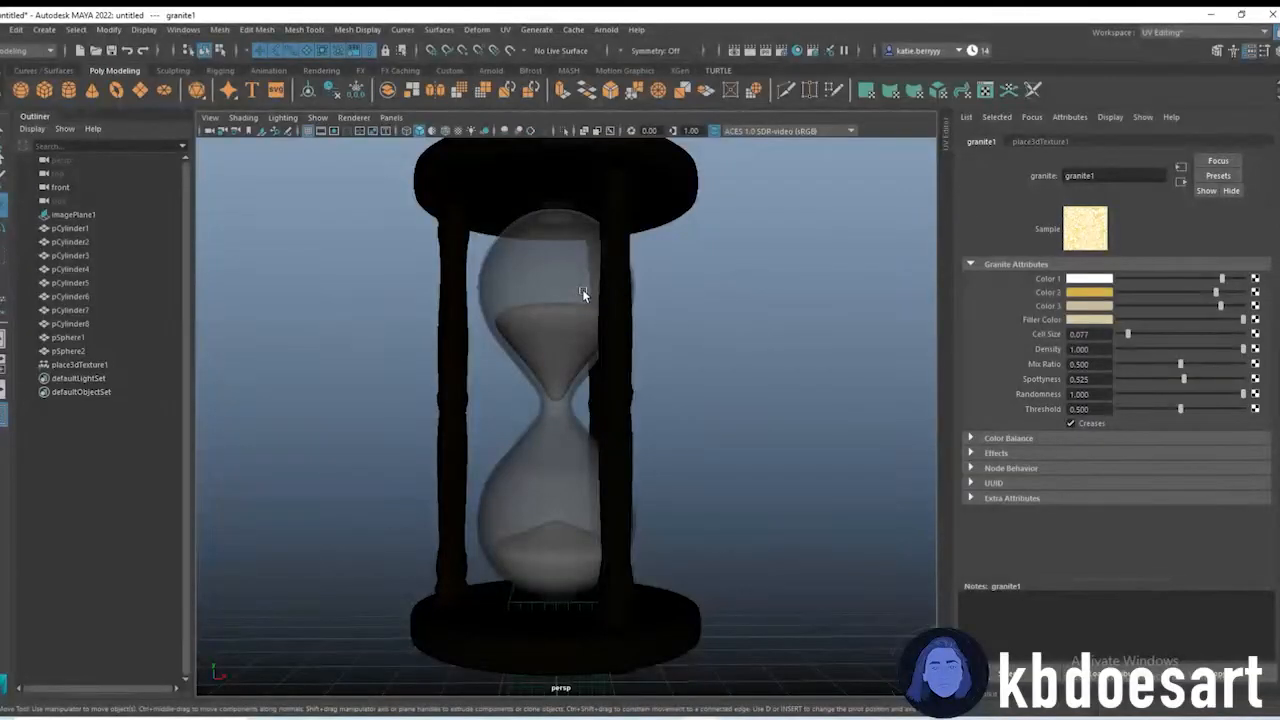
Step: Frame the whole hourglass in the perspective view and add an Arnold skydome light to the scene
{"action": "left_click_drag", "start_coordinate": [583, 287], "coordinate": [587, 293], "text": "alt"}
{"action": "right_click_drag", "start_coordinate": [587, 289], "coordinate": [572, 284], "text": "alt"}
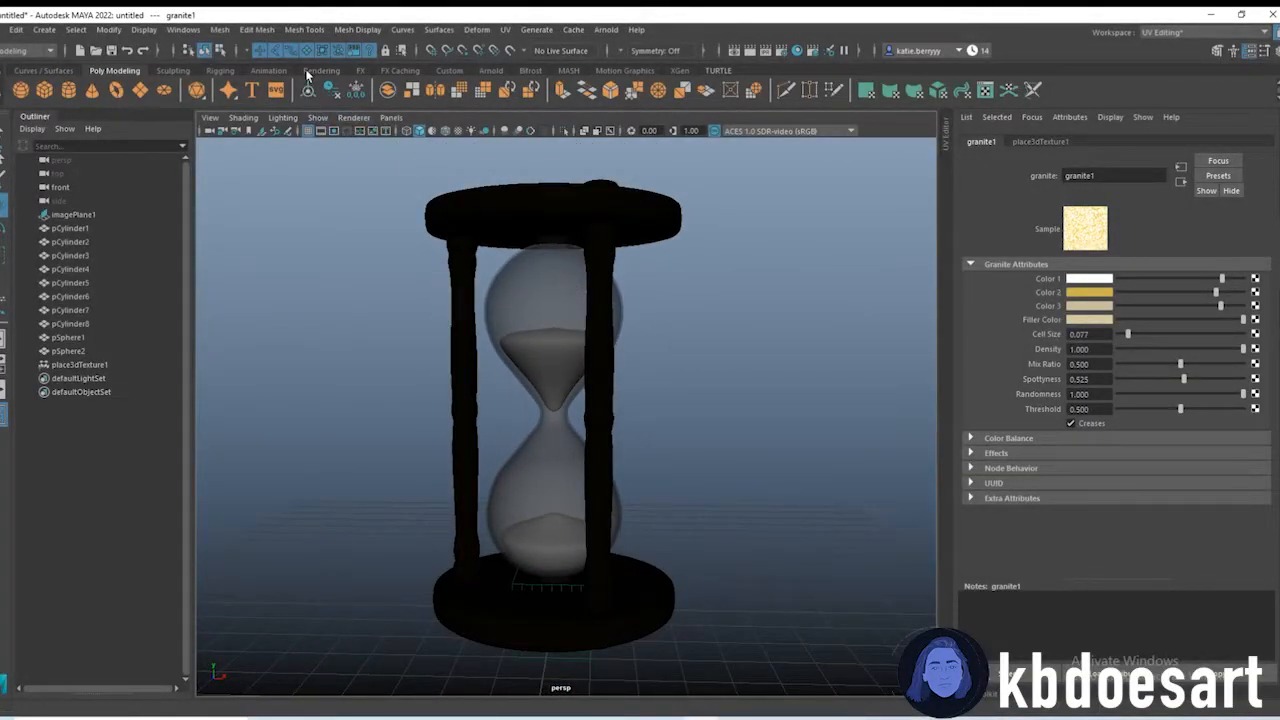
{"action": "left_click", "coordinate": [491, 70]}
{"action": "left_click", "coordinate": [93, 91]}
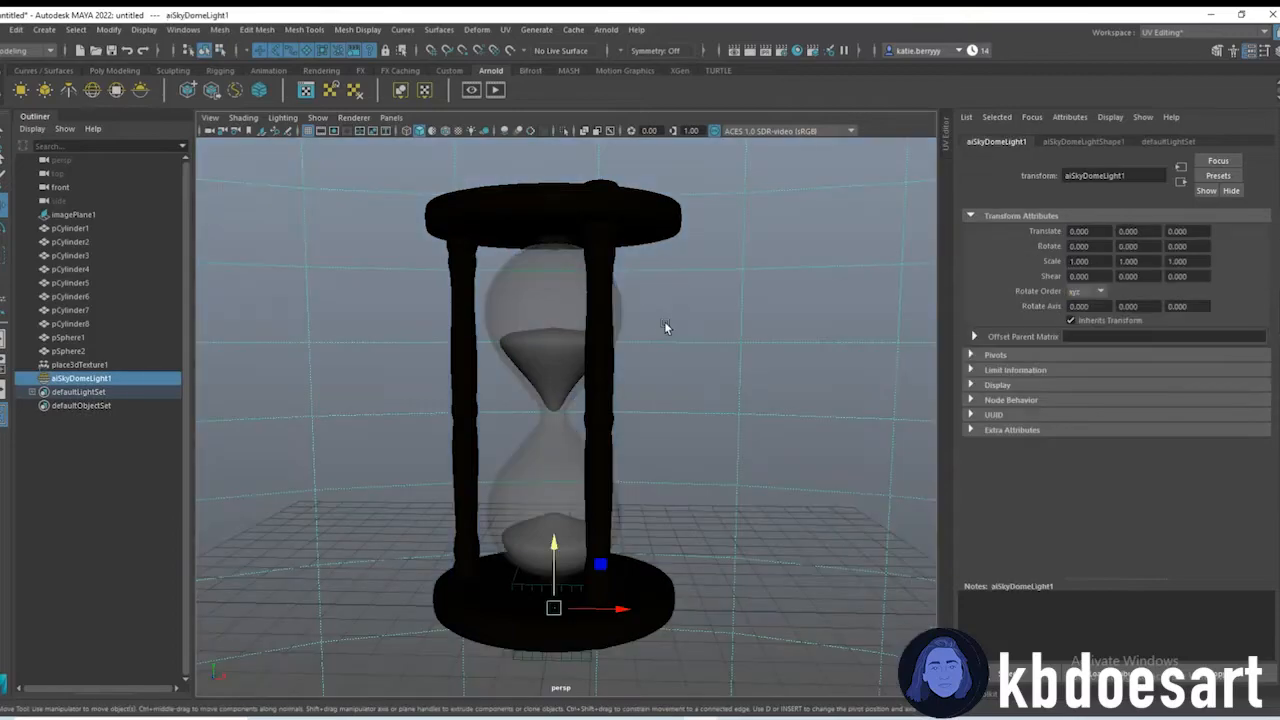
Step: Save the scene as a Maya ASCII file named hourglass in the Downloads folder
{"action": "key", "text": "ctrl+s"}
{"action": "type", "text": "hour"}
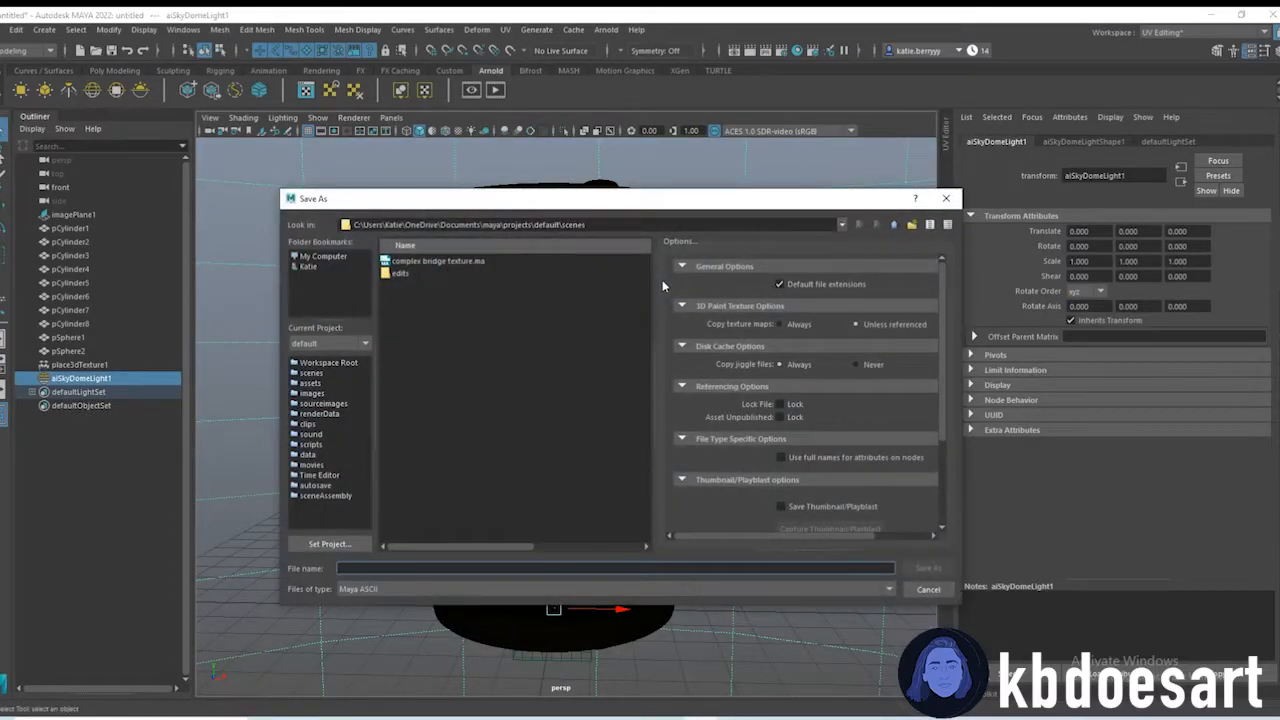
{"action": "type", "text": "glass"}
{"action": "left_click", "coordinate": [308, 266]}
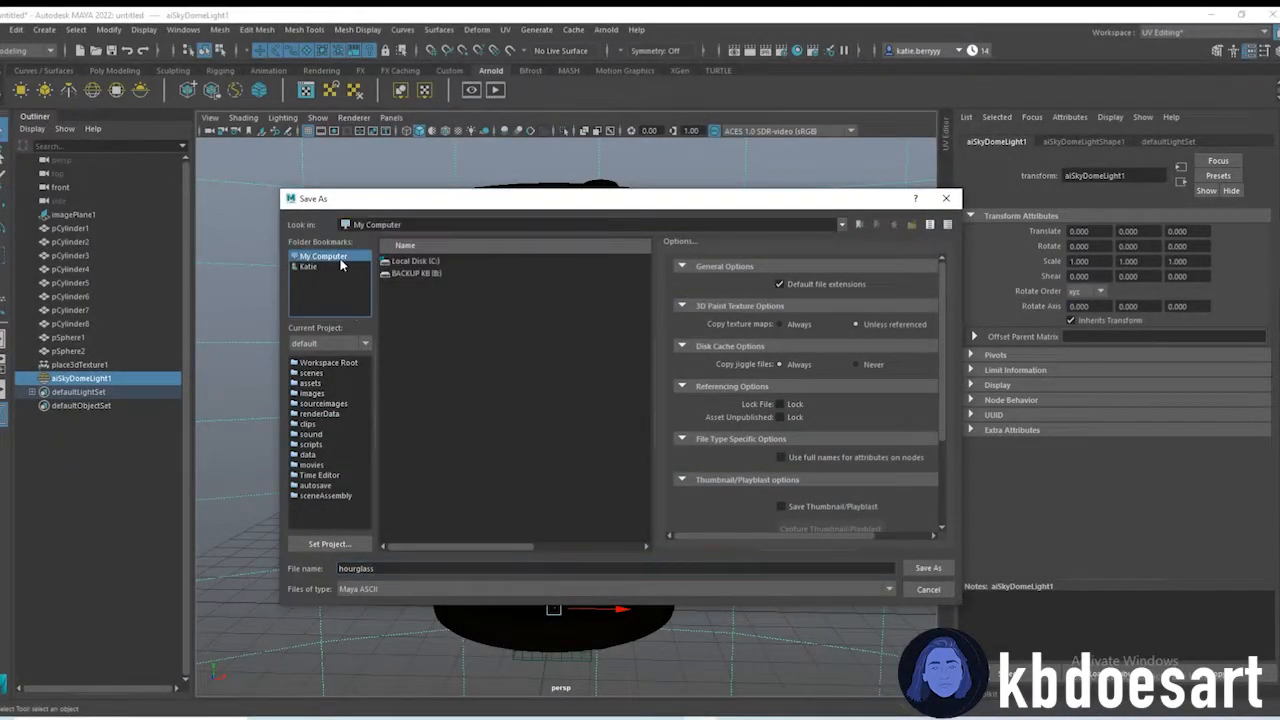
{"action": "double_click", "coordinate": [412, 346]}
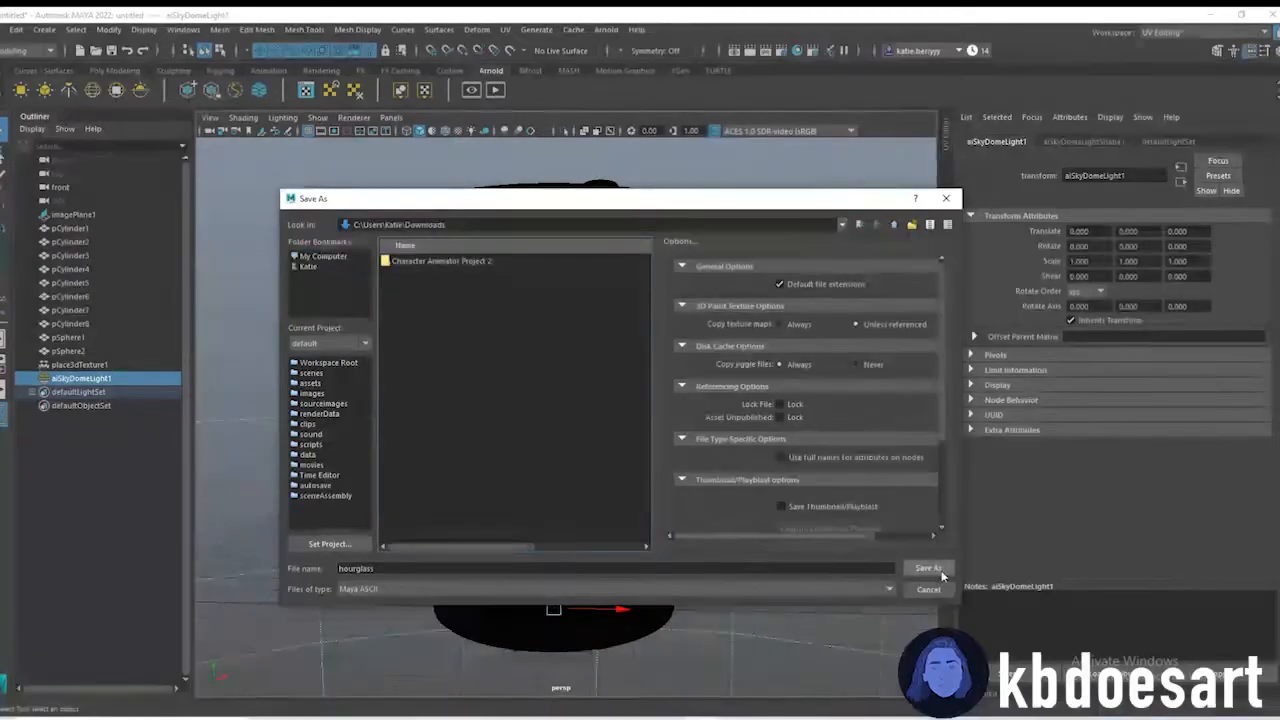
{"action": "left_click", "coordinate": [930, 569]}
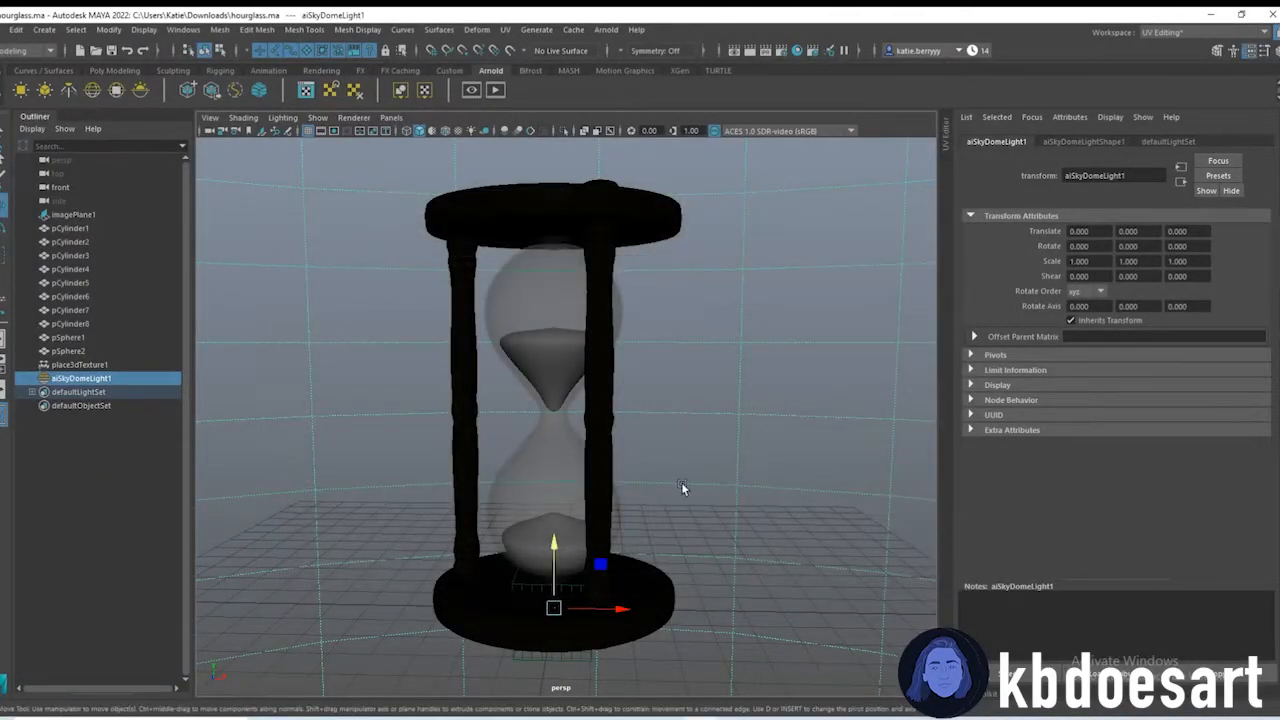
Step: Render the perspective view of the hourglass in the Arnold RenderView and open the Render Settings
{"action": "left_click", "coordinate": [606, 30]}
{"action": "left_click", "coordinate": [620, 48]}
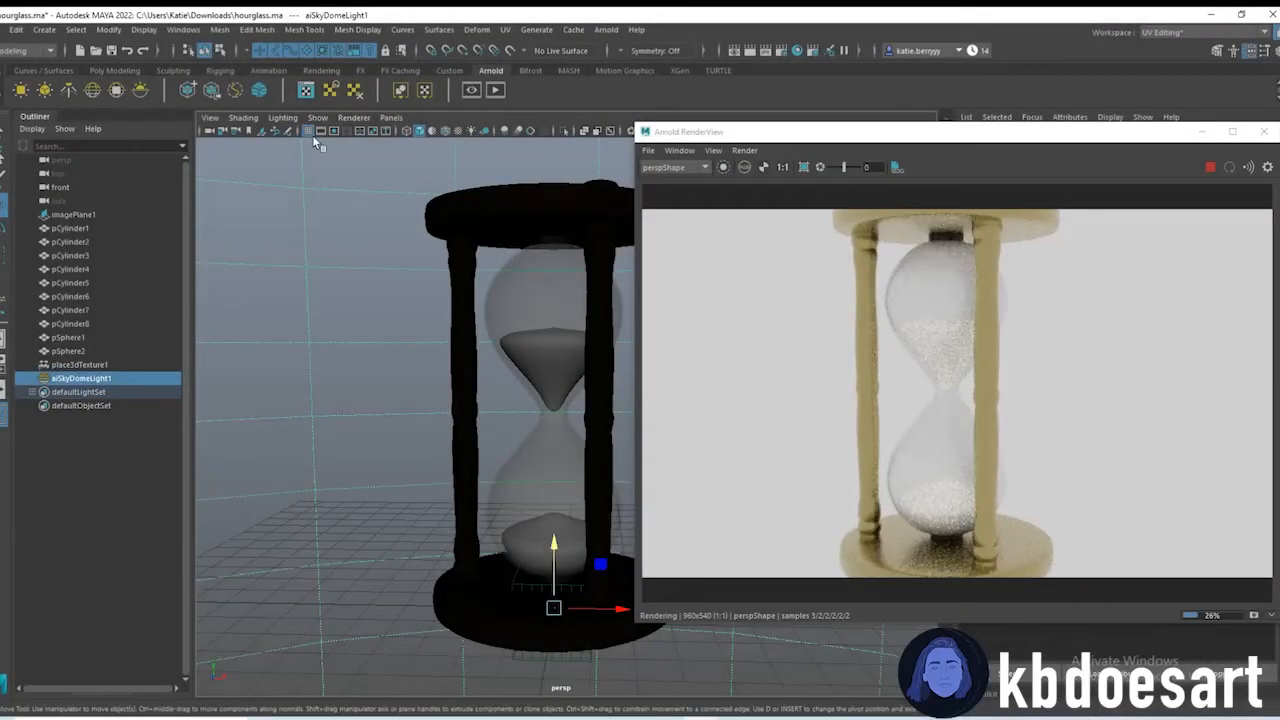
{"action": "left_click", "coordinate": [209, 31]}
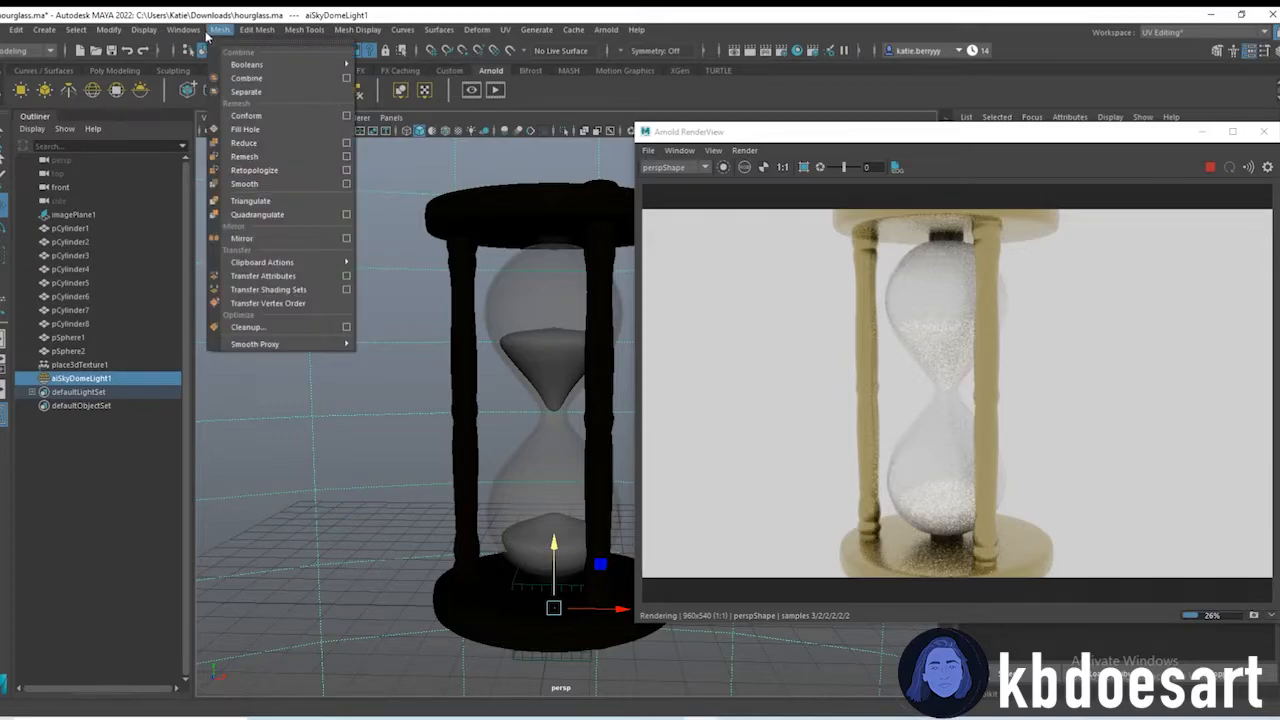
{"action": "mouse_move", "coordinate": [183, 30]}
{"action": "mouse_move", "coordinate": [257, 121]}
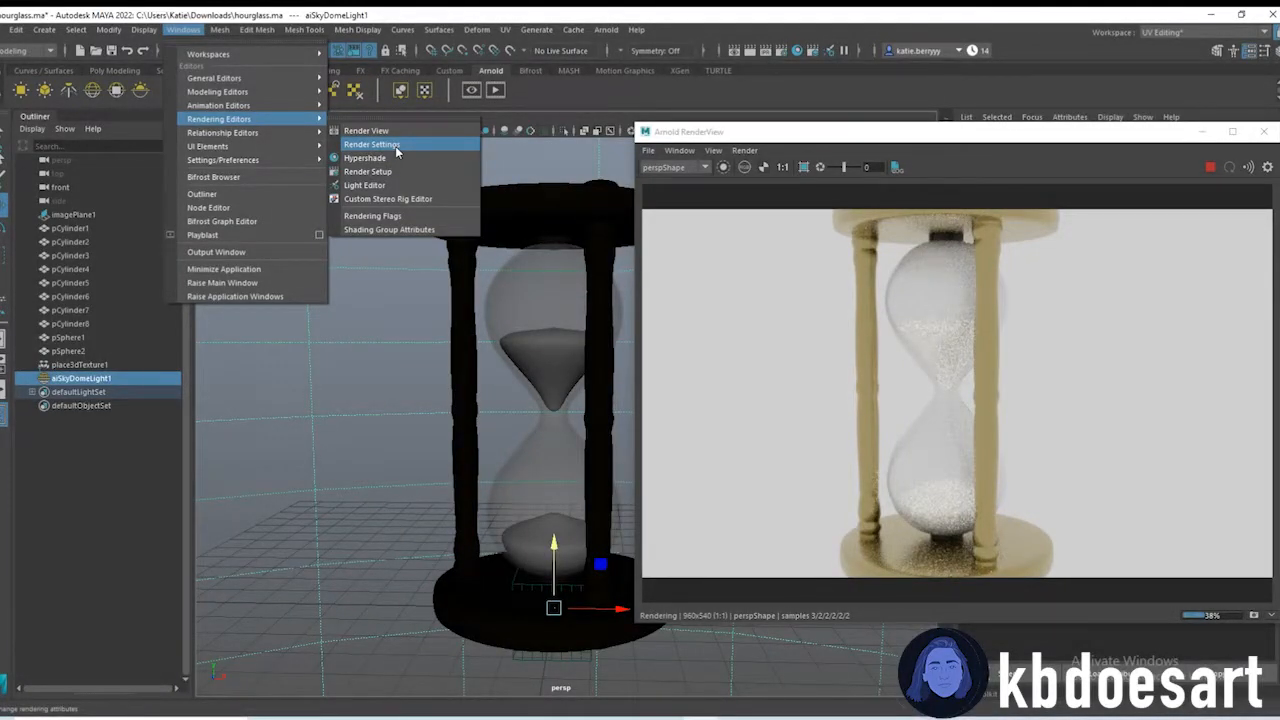
{"action": "left_click", "coordinate": [397, 149]}
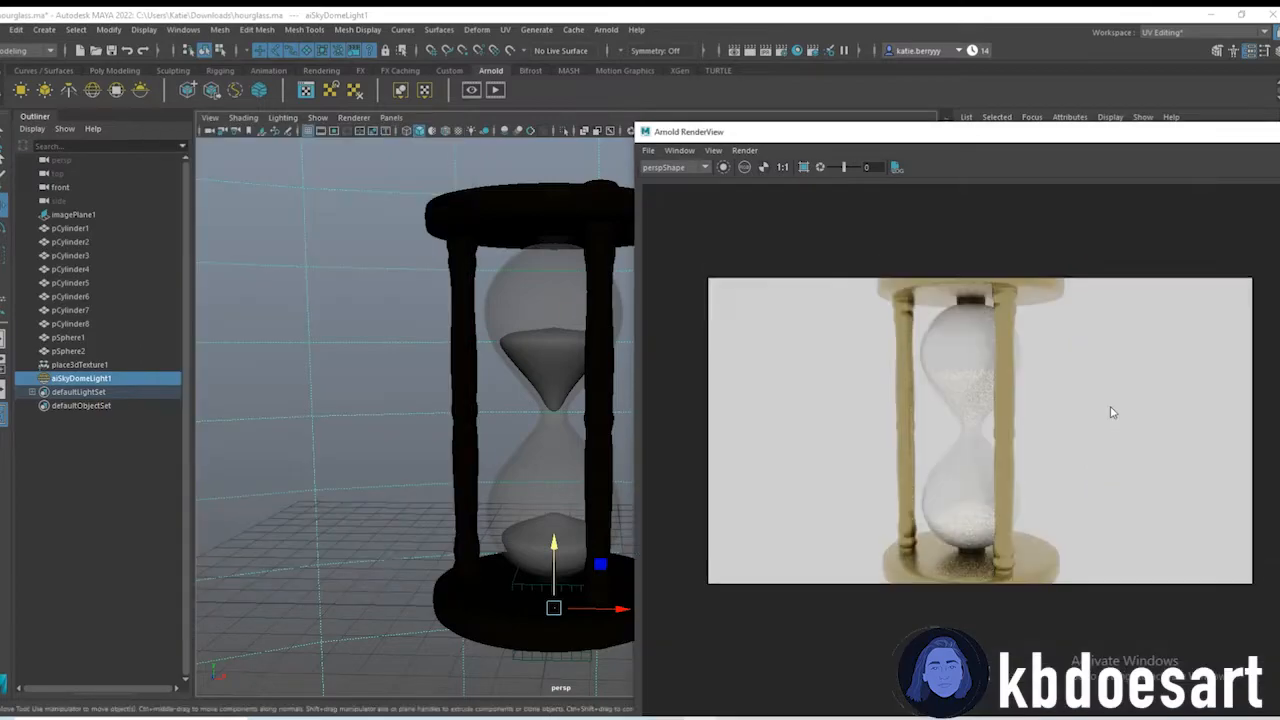
Step: Select the hourglass glass, move the render window clear of its attributes, and change the transmission color of aiStandardSurface3 to white
{"action": "left_click", "coordinate": [566, 302]}
{"action": "left_click_drag", "start_coordinate": [937, 128], "coordinate": [405, 157]}
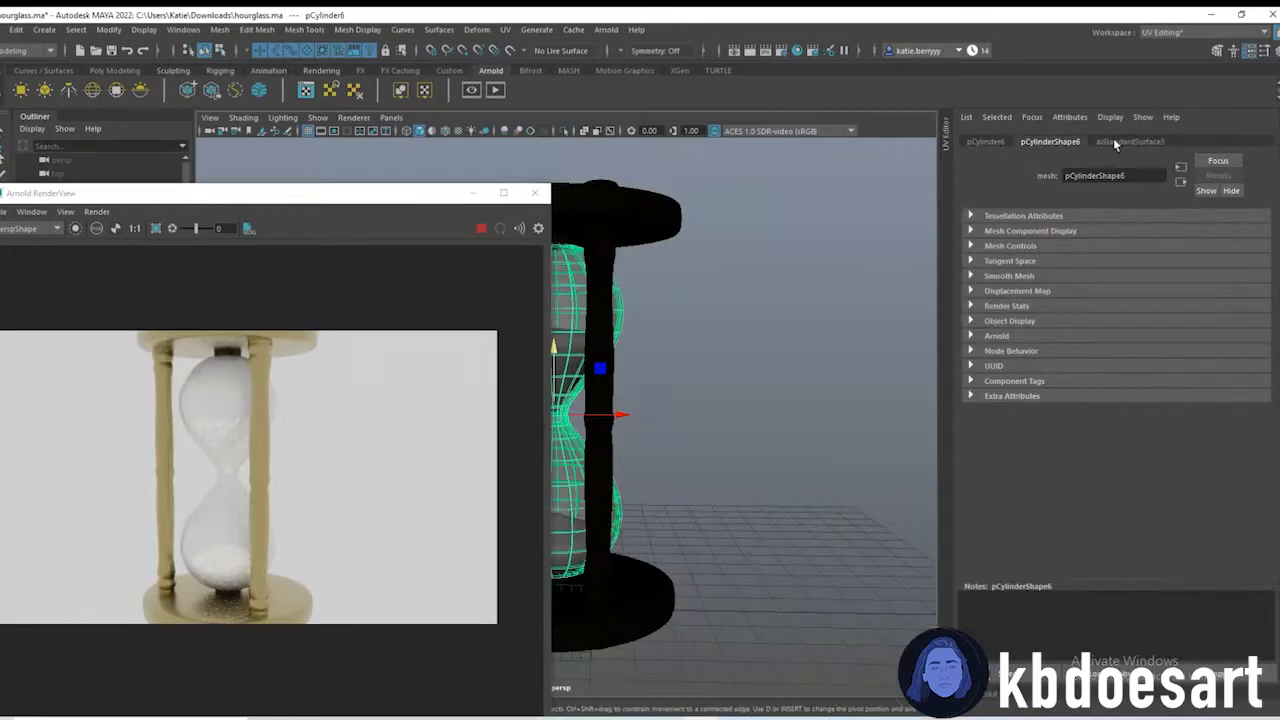
{"action": "left_click", "coordinate": [1114, 142]}
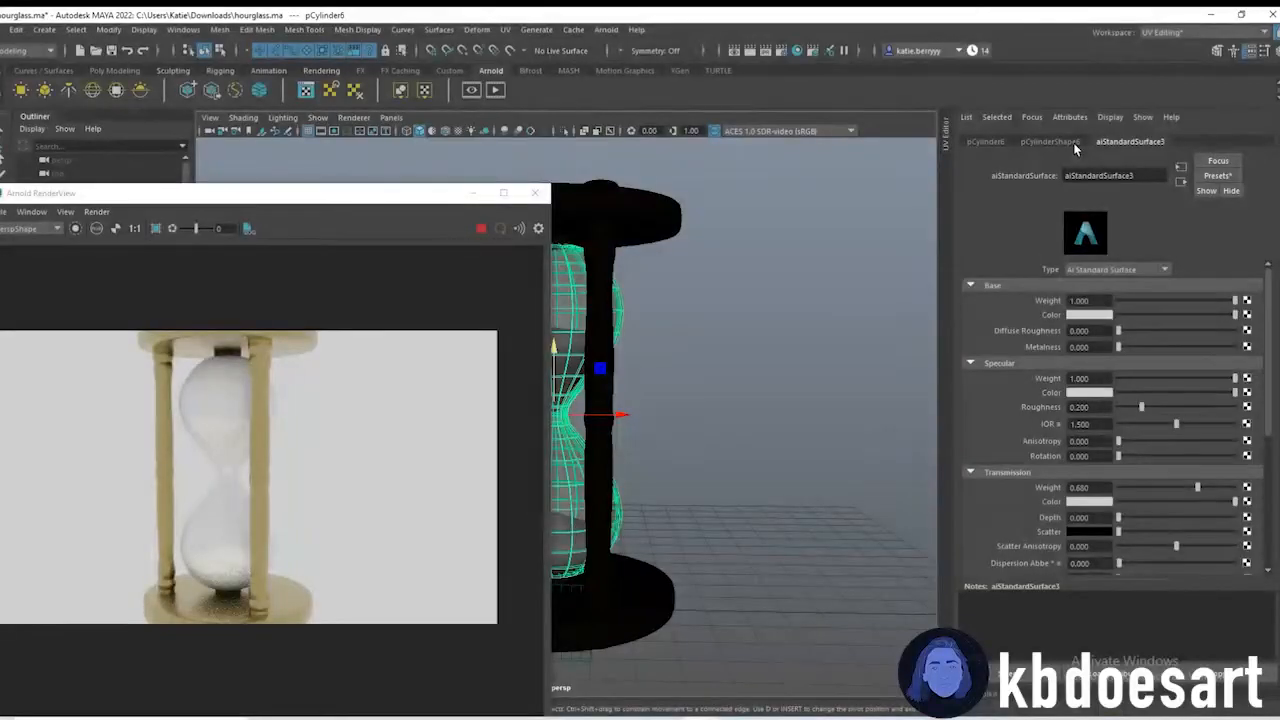
{"action": "scroll", "coordinate": [1083, 423], "scroll_direction": "down", "scroll_amount": 3}
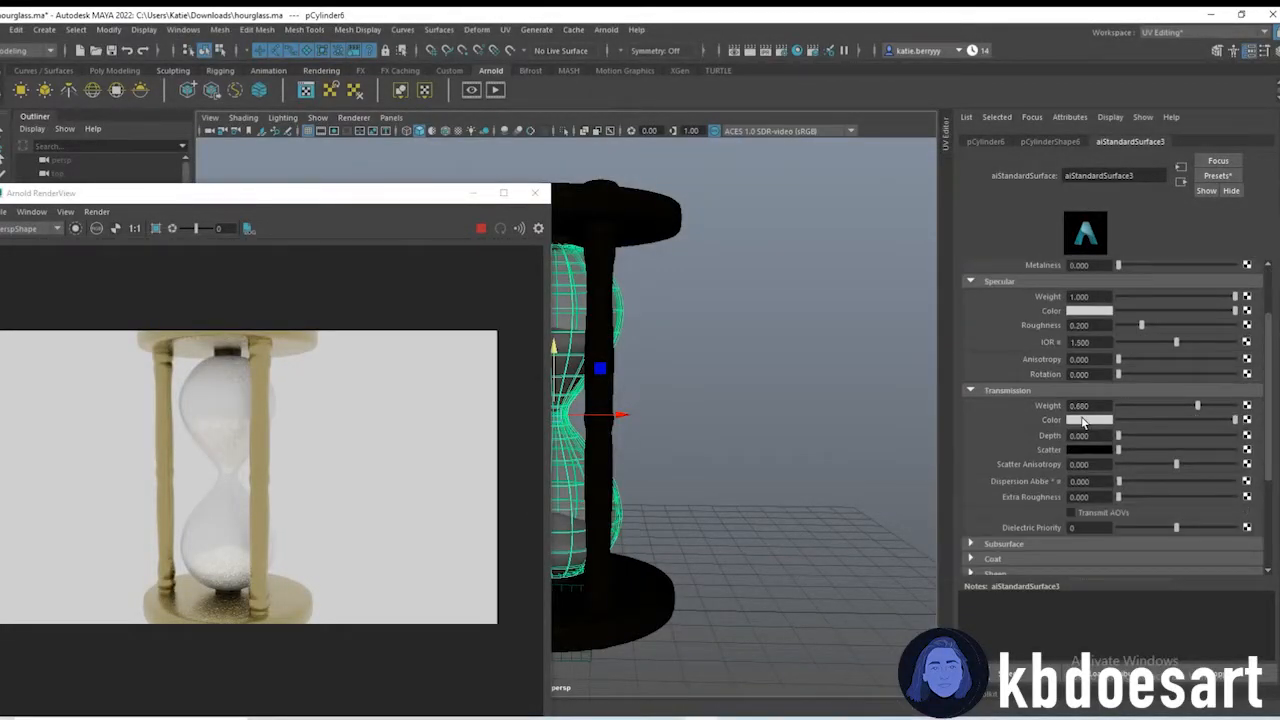
{"action": "left_click", "coordinate": [1085, 420]}
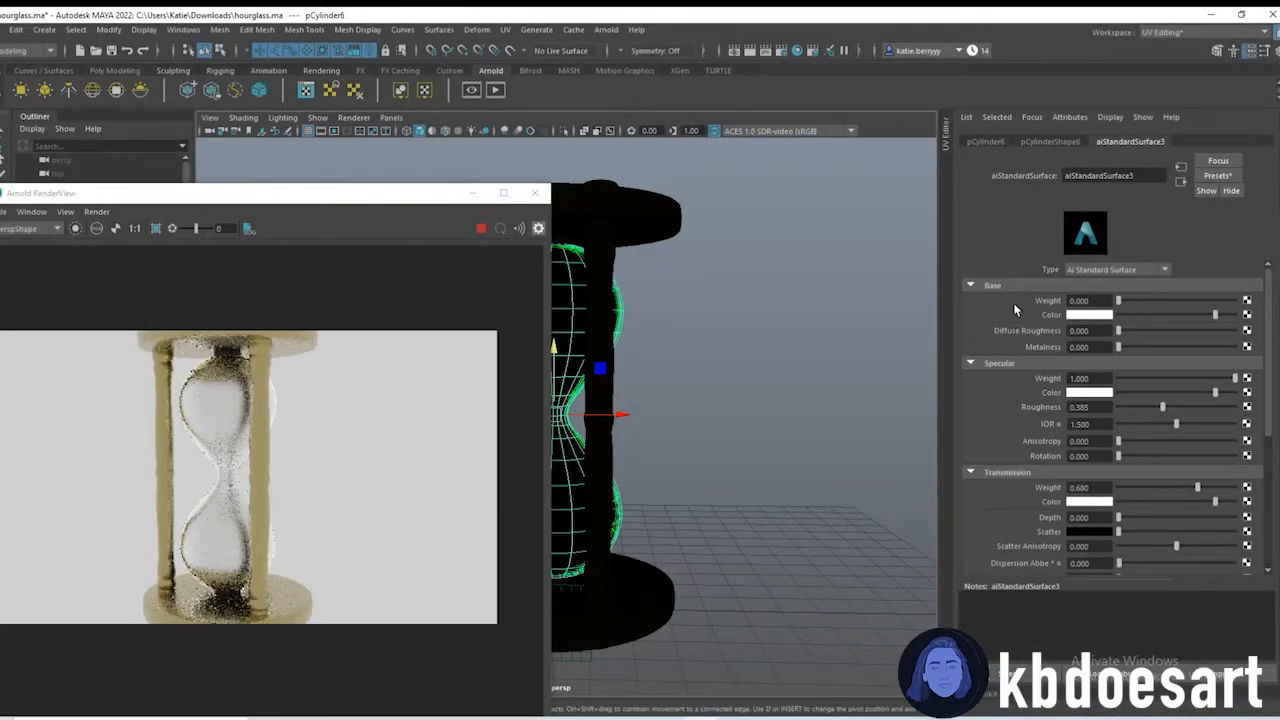
Step: Set the glass material's base weight to 1.000 and its transmission weight to 0.811
{"action": "left_click_drag", "start_coordinate": [1118, 301], "coordinate": [1271, 326]}
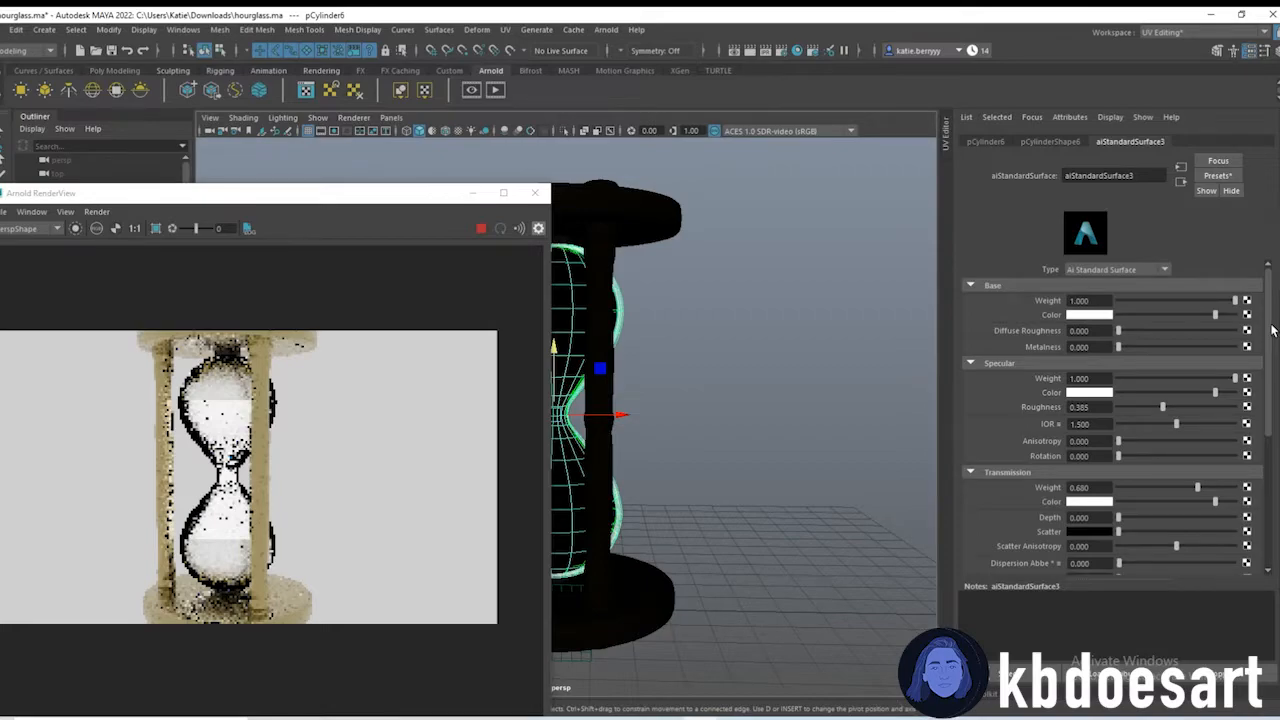
{"action": "scroll", "coordinate": [1271, 330], "scroll_direction": "down", "scroll_amount": 2}
{"action": "left_click_drag", "start_coordinate": [1197, 405], "coordinate": [1185, 422]}
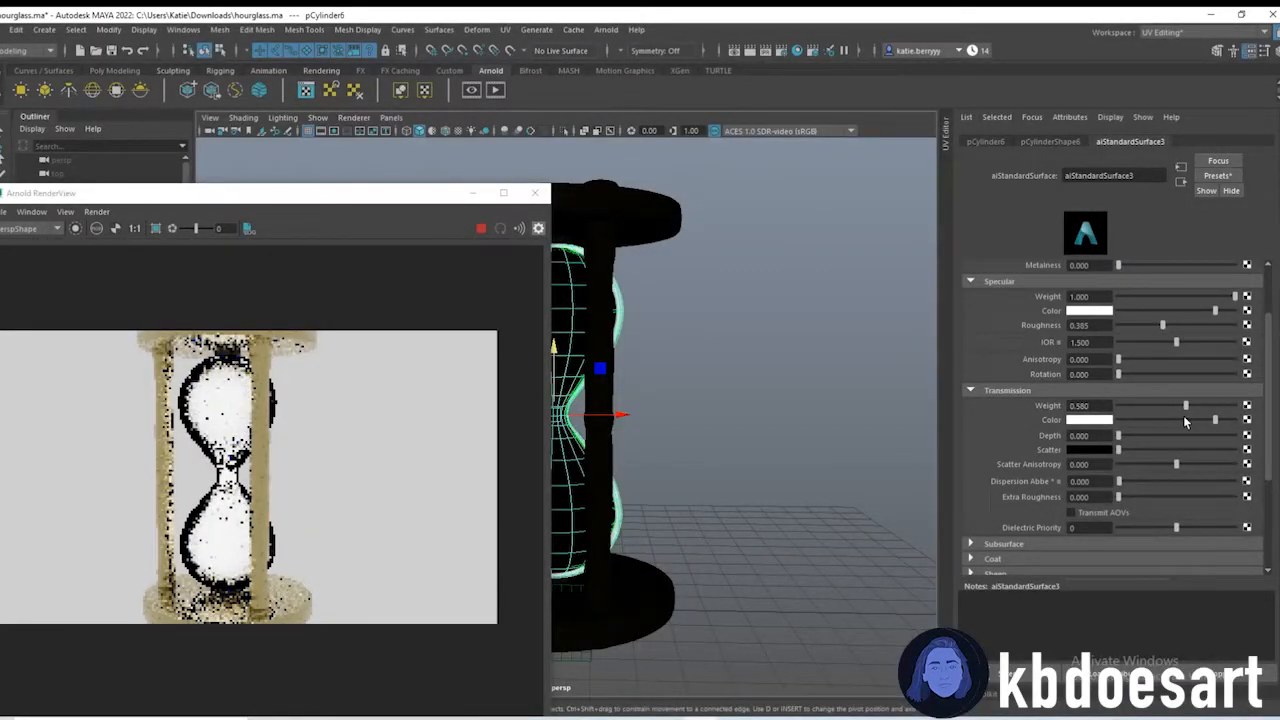
{"action": "left_click_drag", "start_coordinate": [1185, 422], "coordinate": [1212, 418]}
{"action": "scroll", "coordinate": [1143, 370], "scroll_direction": "up", "scroll_amount": 1}
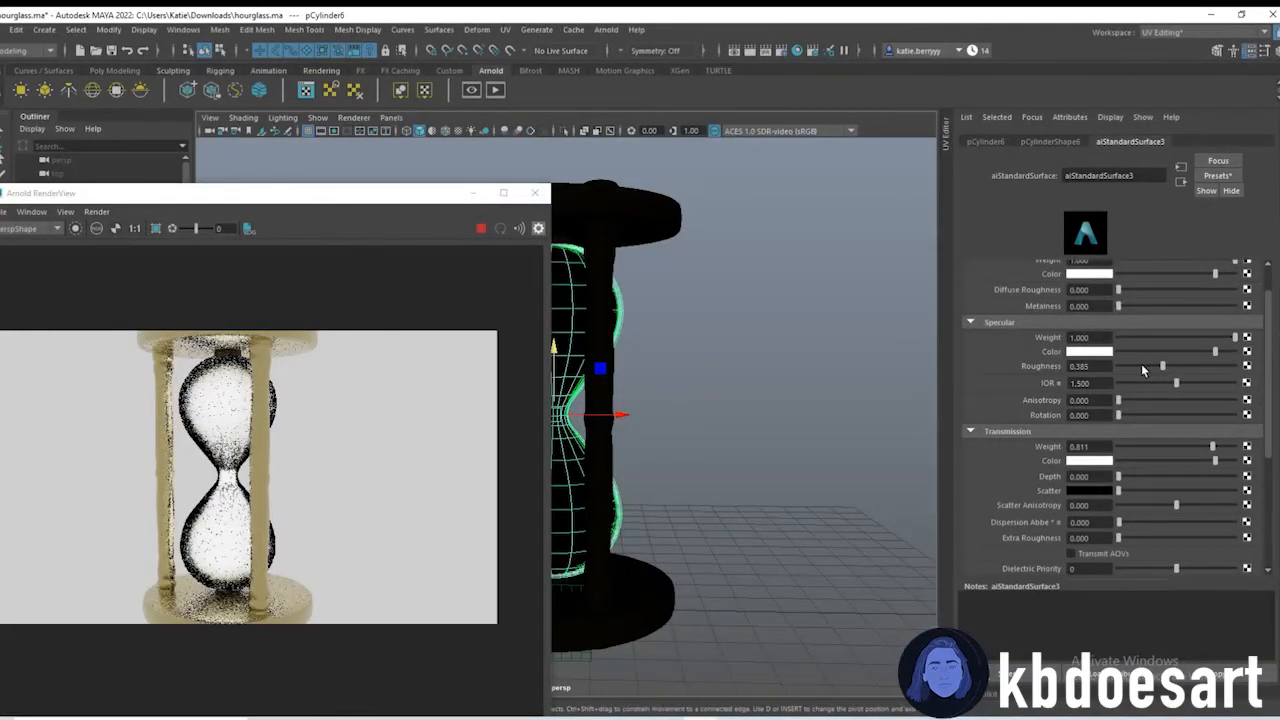